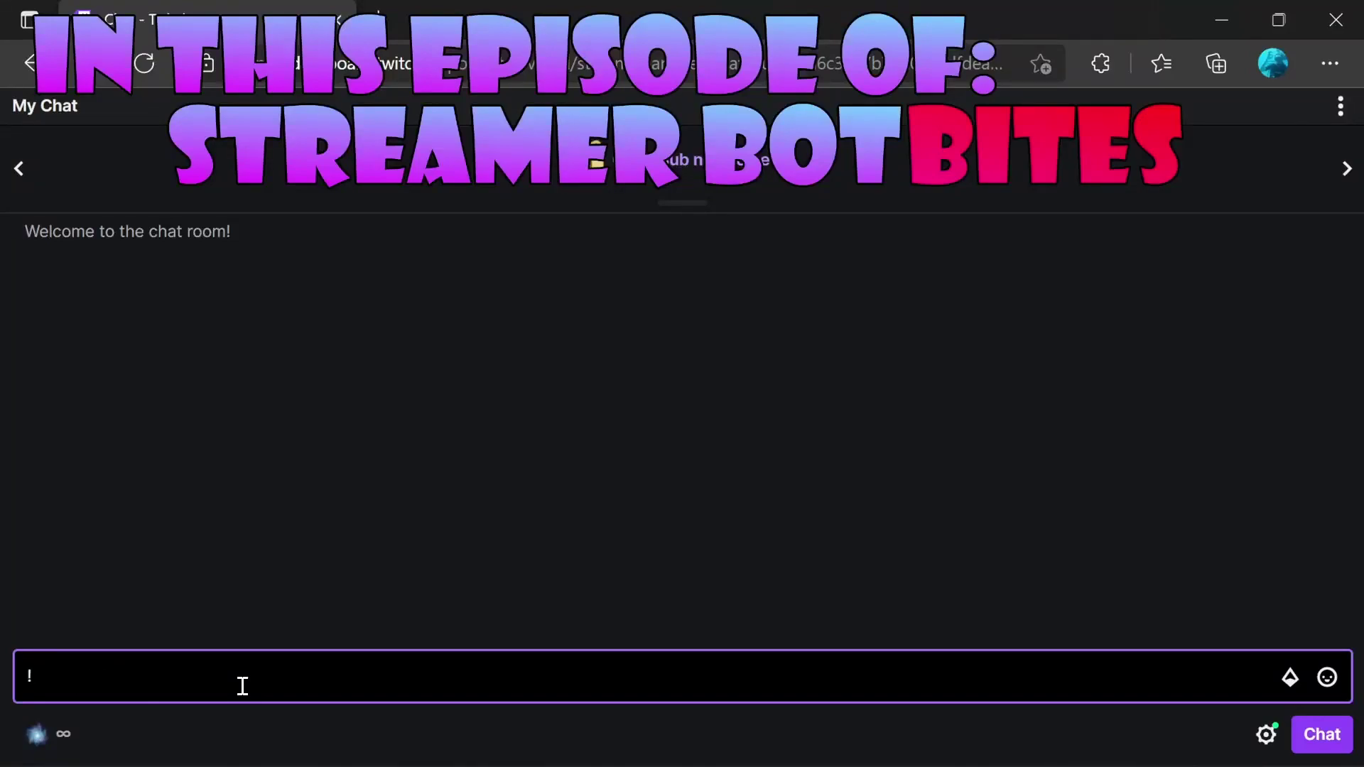
# Request the entries eat and sleep in chat with two separate "!addrequest" commands.
pyautogui.write('addrequest ')
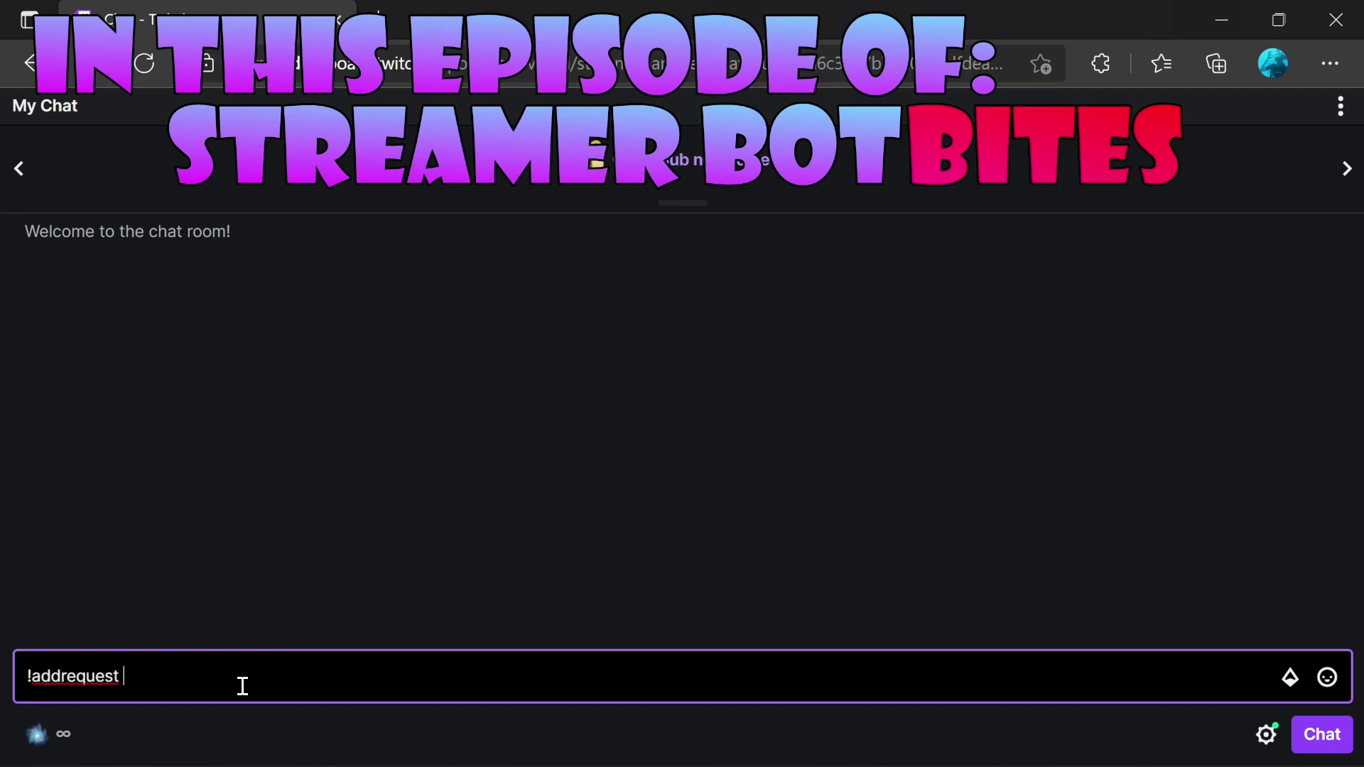
pyautogui.write('eat')
pyautogui.press('Return')
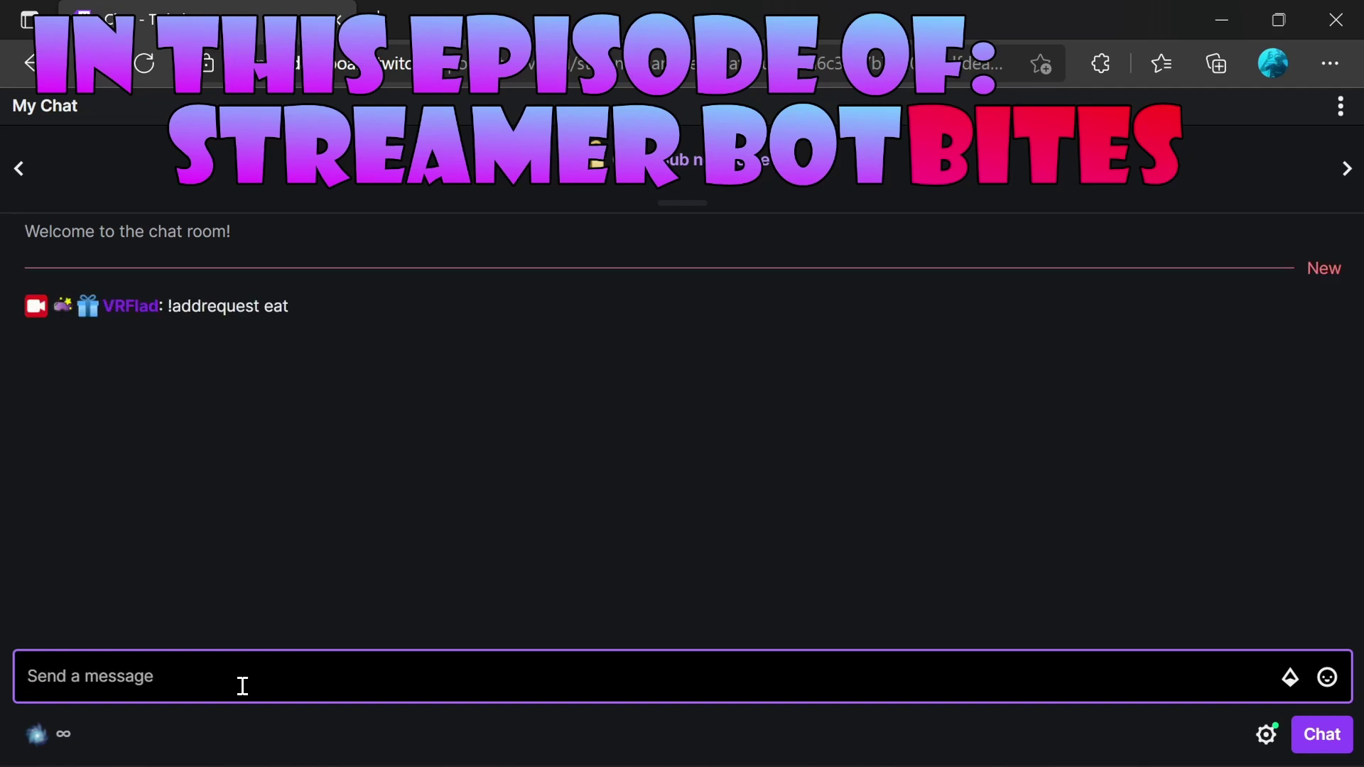
pyautogui.press('Up')
pyautogui.hotkey('ctrl', 'shift', 'Left')
pyautogui.write('sleep')
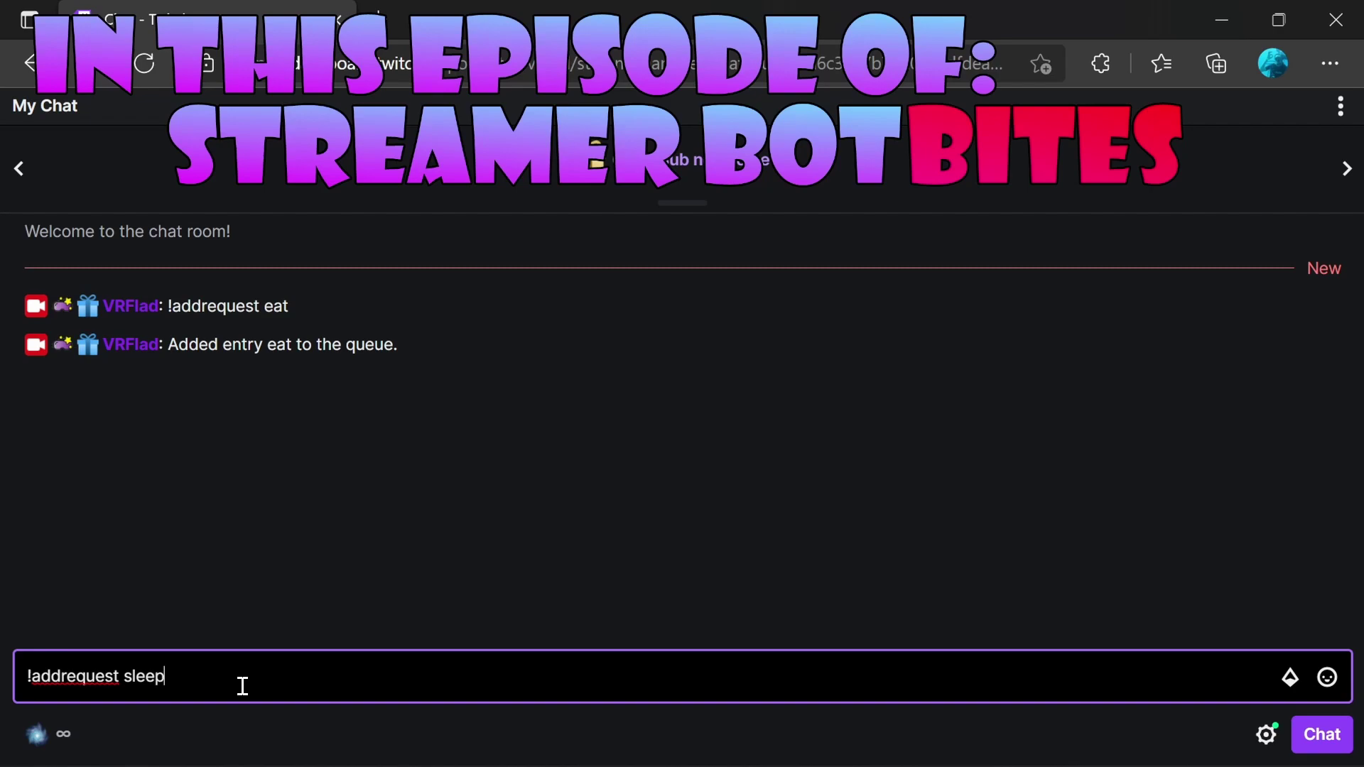
pyautogui.press('Return')
# Send the chat command "!addrequest synth" to request the entry synth.
pyautogui.press('Up')
pyautogui.press('End')
pyautogui.hotkey('ctrl', 'shift', 'Left')
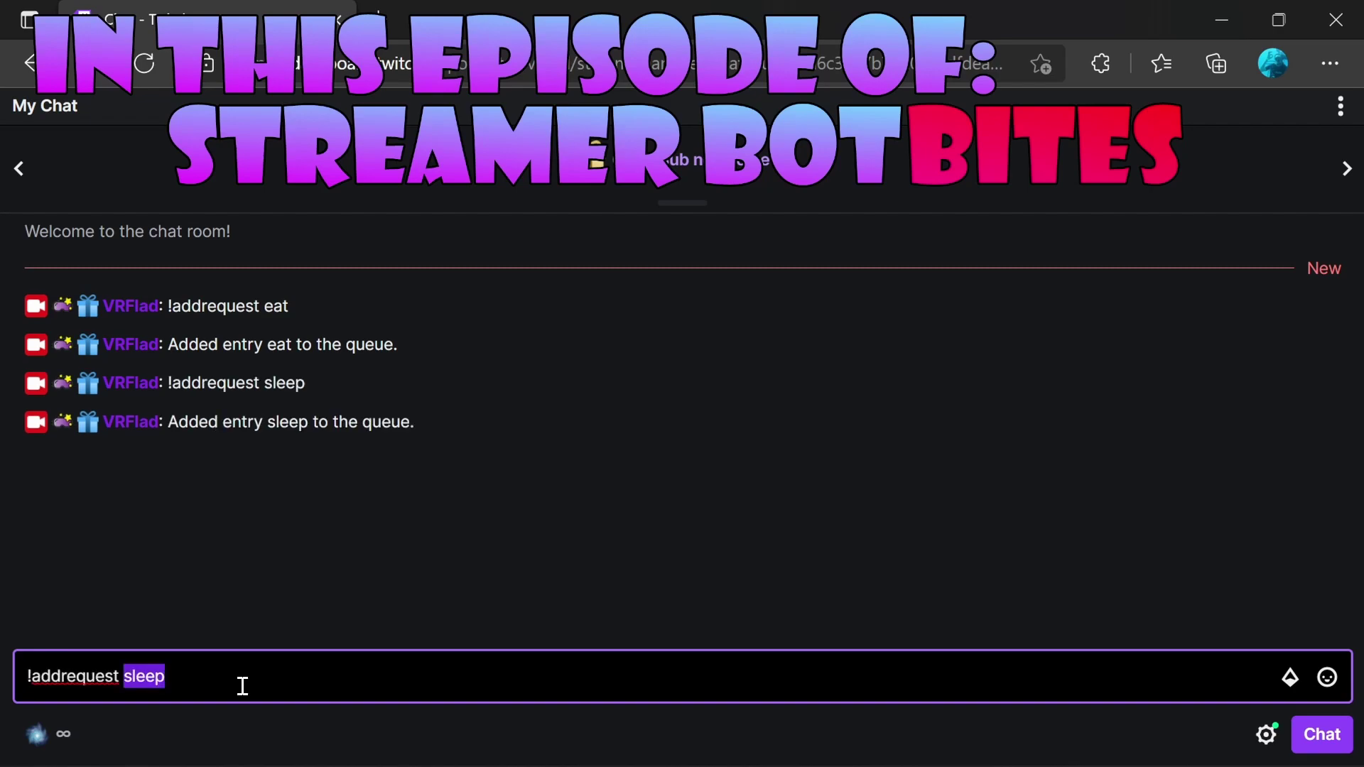
pyautogui.write('stream')
pyautogui.press('Return')
# Send the chat command "!addrequest repeat" to request the entry repeat.
pyautogui.press('Up')
pyautogui.press('BackSpace')
pyautogui.press('BackSpace')
pyautogui.press('BackSpace')
pyautogui.press('BackSpace')
pyautogui.press('BackSpace')
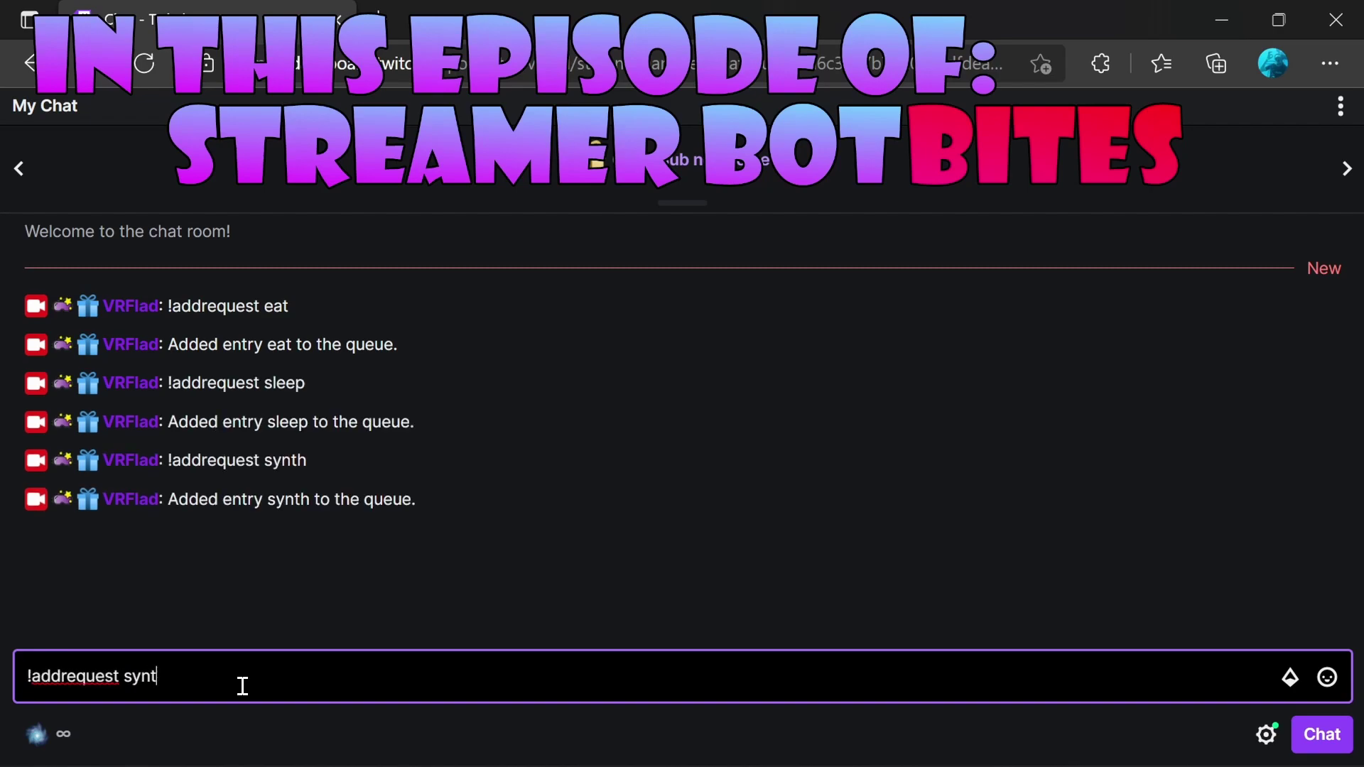
pyautogui.write('repeat')
pyautogui.press('Return')
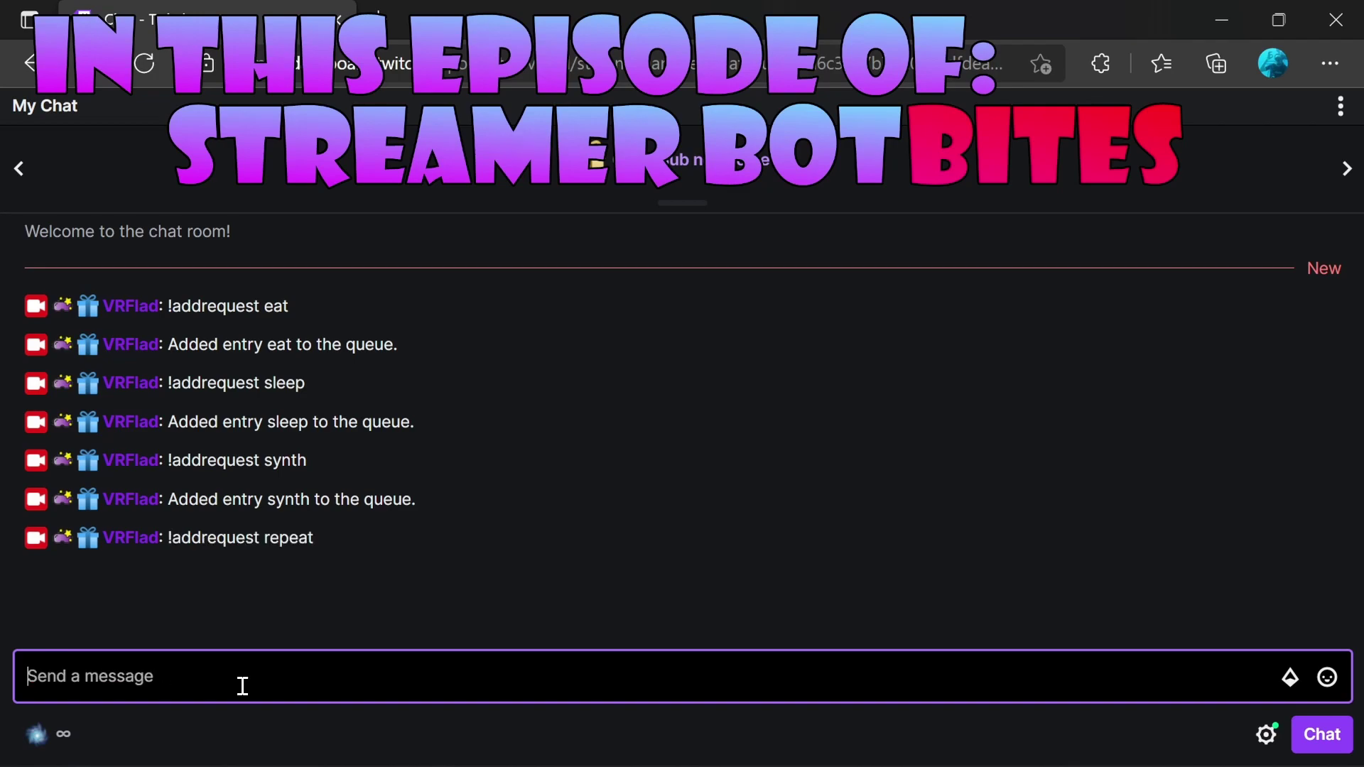
# List the request queue in chat with "!queue", and its moderator version with "!modqueue".
pyautogui.write('!queue')
pyautogui.press('Return')
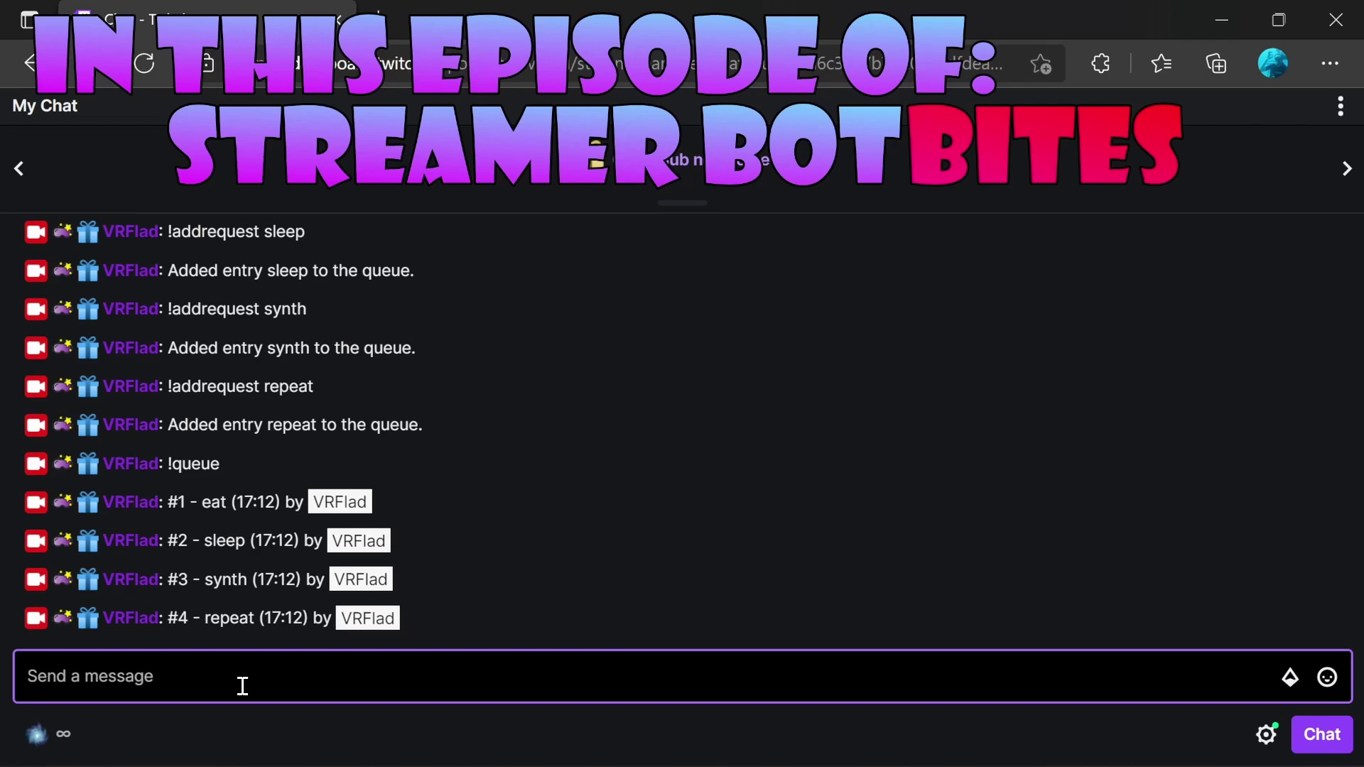
pyautogui.press('Up')
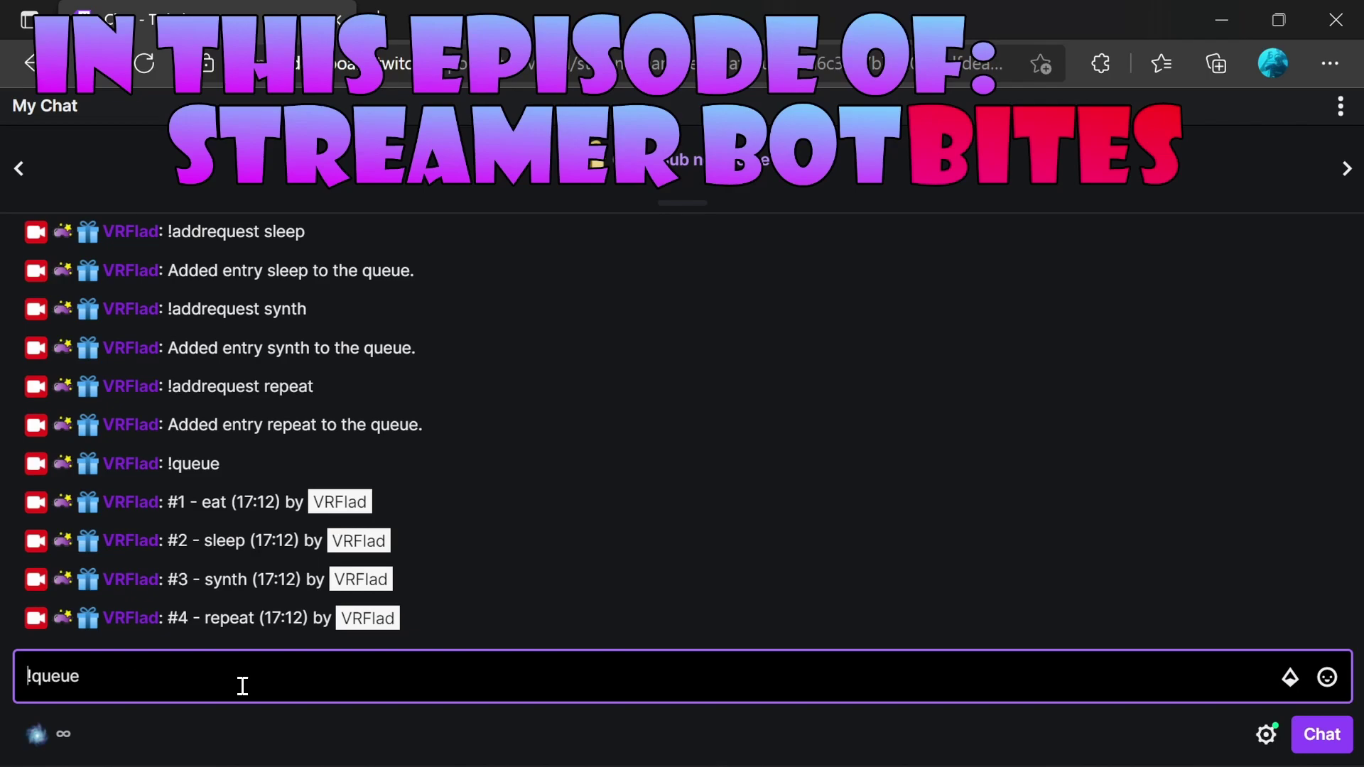
pyautogui.write('mod')
pyautogui.press('Return')
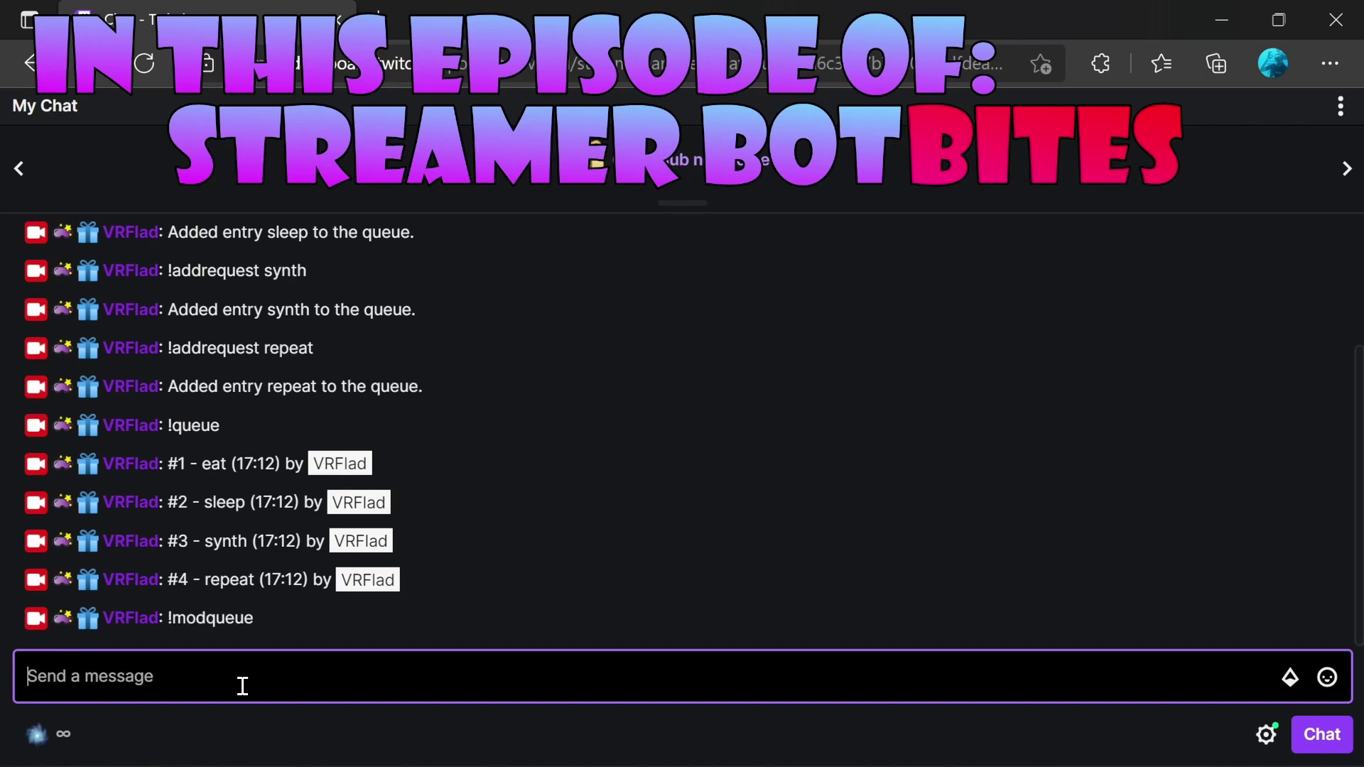
# Remove your own most recent request from the queue with the chat command "!oops".
pyautogui.press('Up')
pyautogui.press('End')
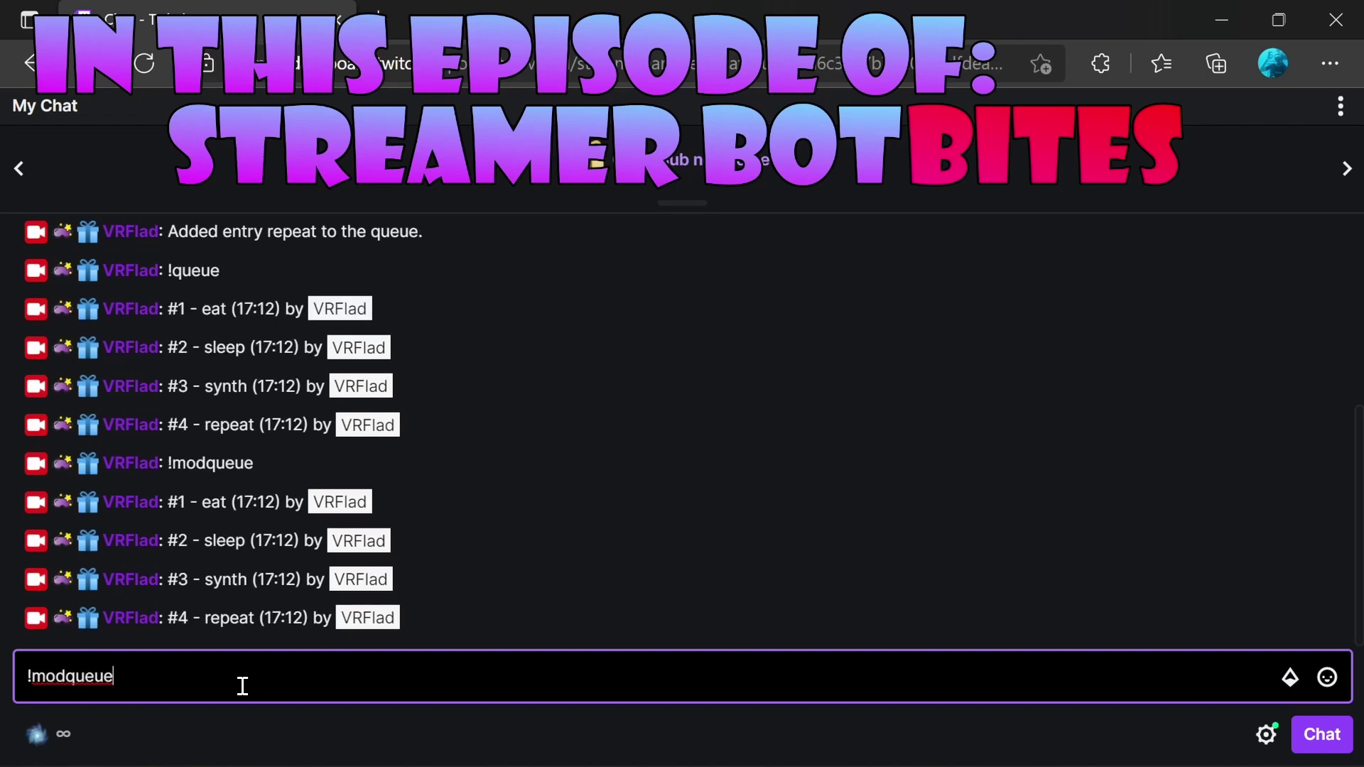
pyautogui.hotkey('ctrl', 'a')
pyautogui.write('!oops')
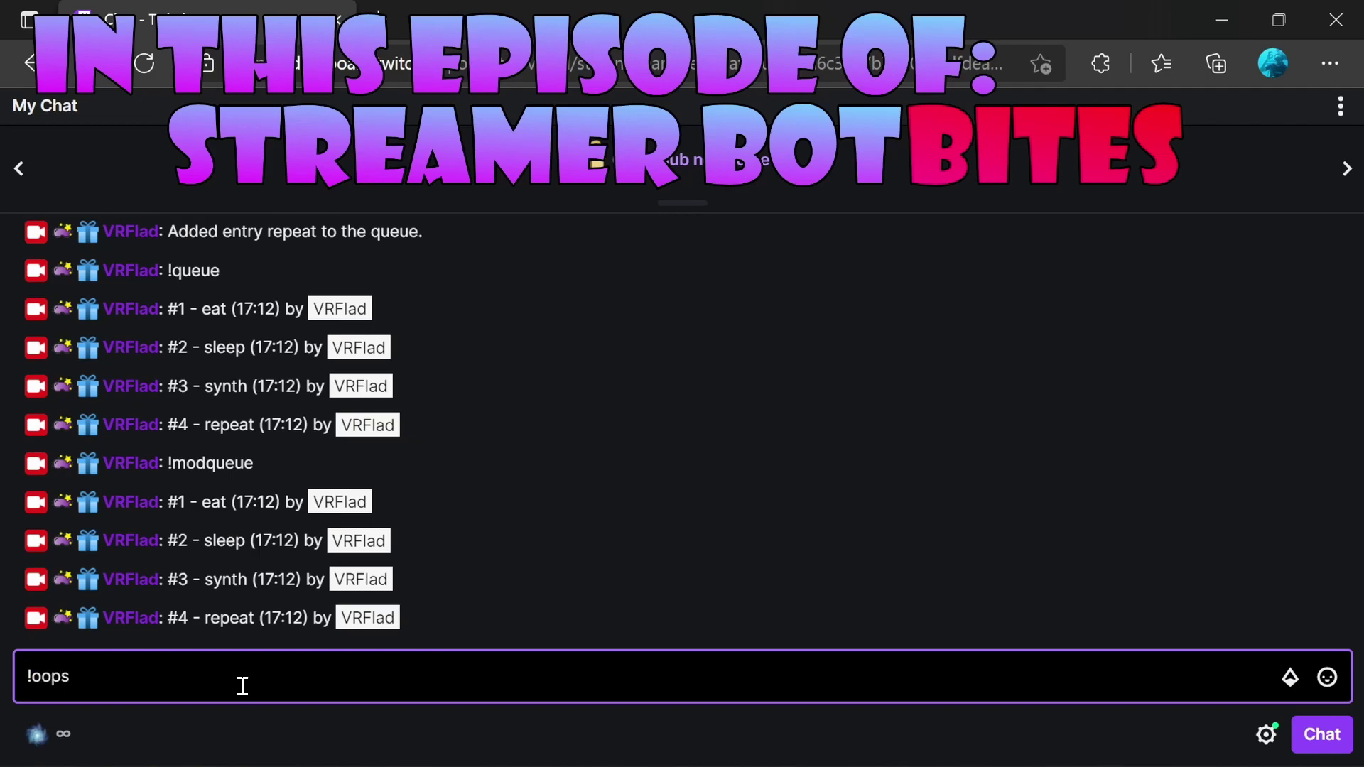
pyautogui.press('Return')
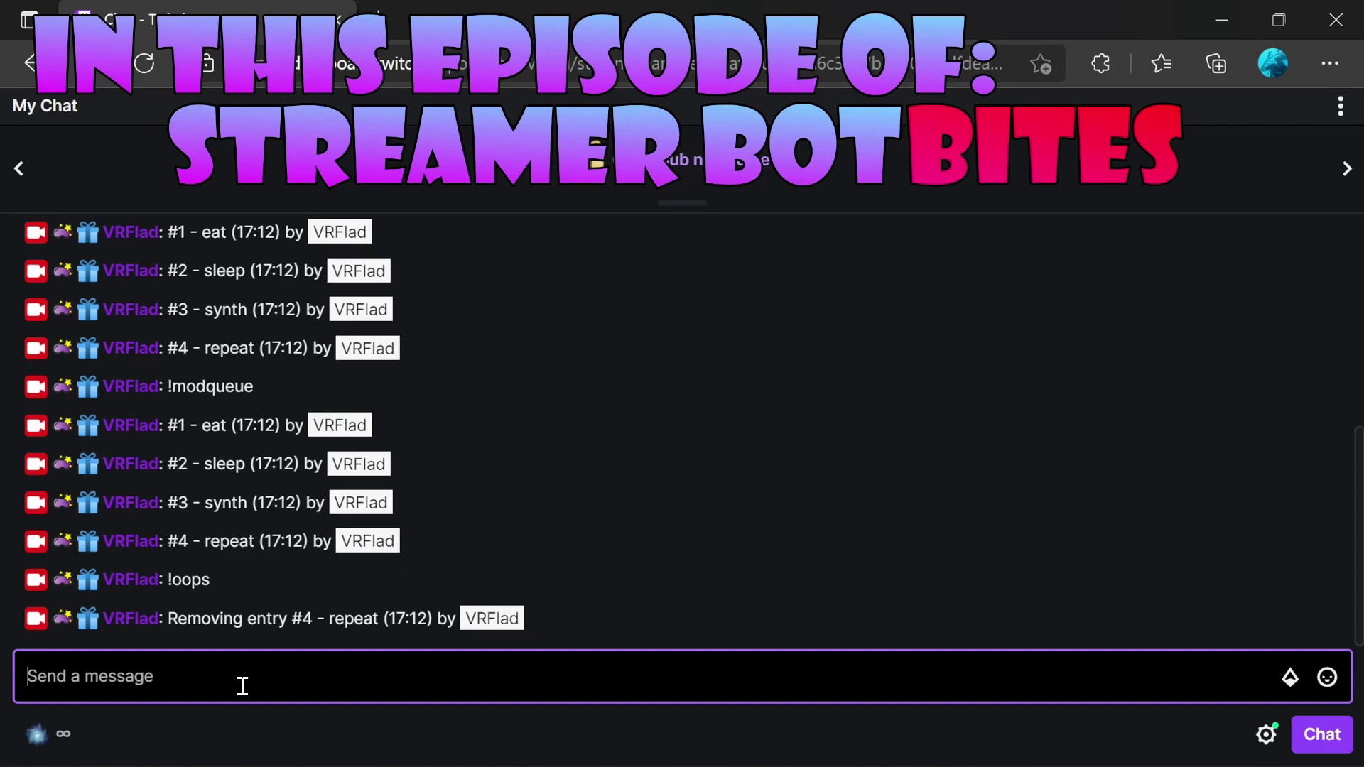
# Remove the second queue entry as a moderator with the chat command "!modremove 2".
pyautogui.write('!m,o')
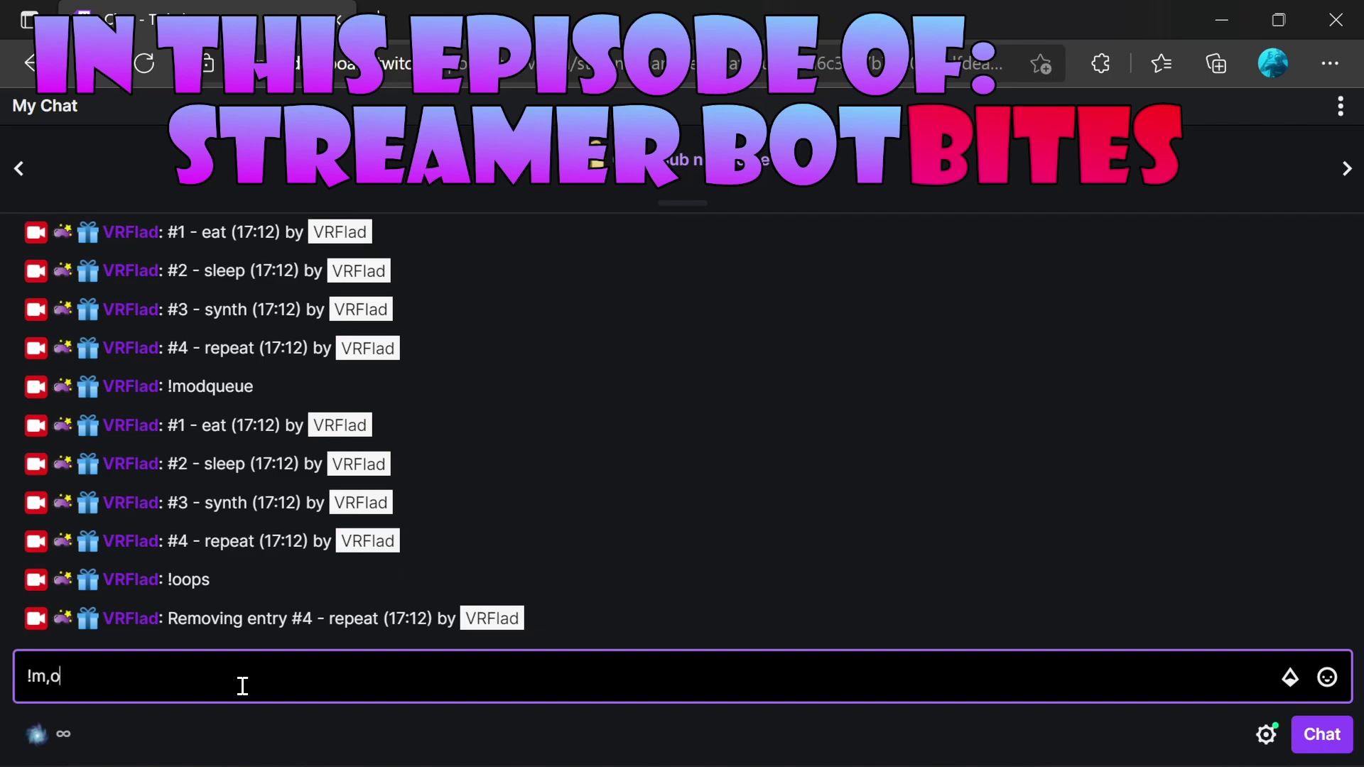
pyautogui.press('BackSpace')
pyautogui.press('BackSpace')
pyautogui.write('odremove')
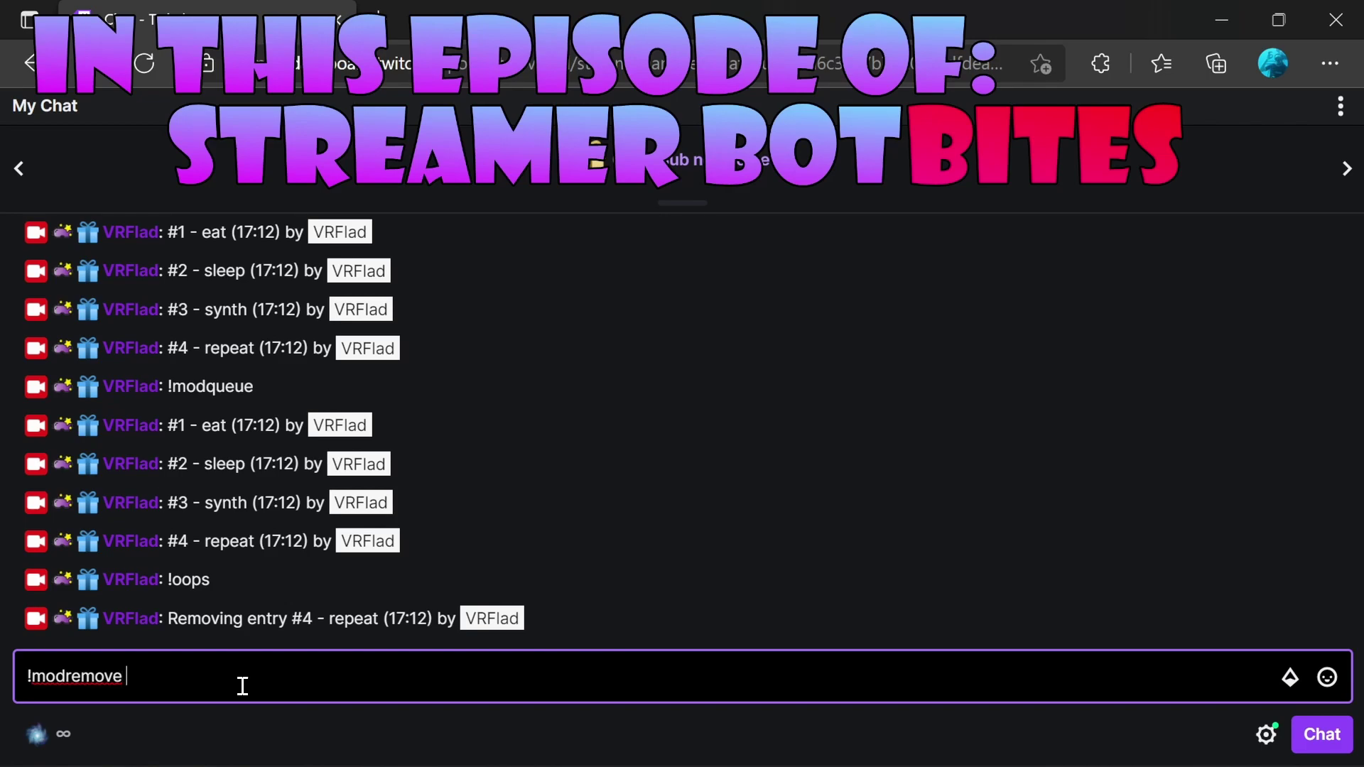
pyautogui.write(' 2')
pyautogui.press('Return')
# List the remaining requests in chat with the "!queue" command.
pyautogui.write('!')
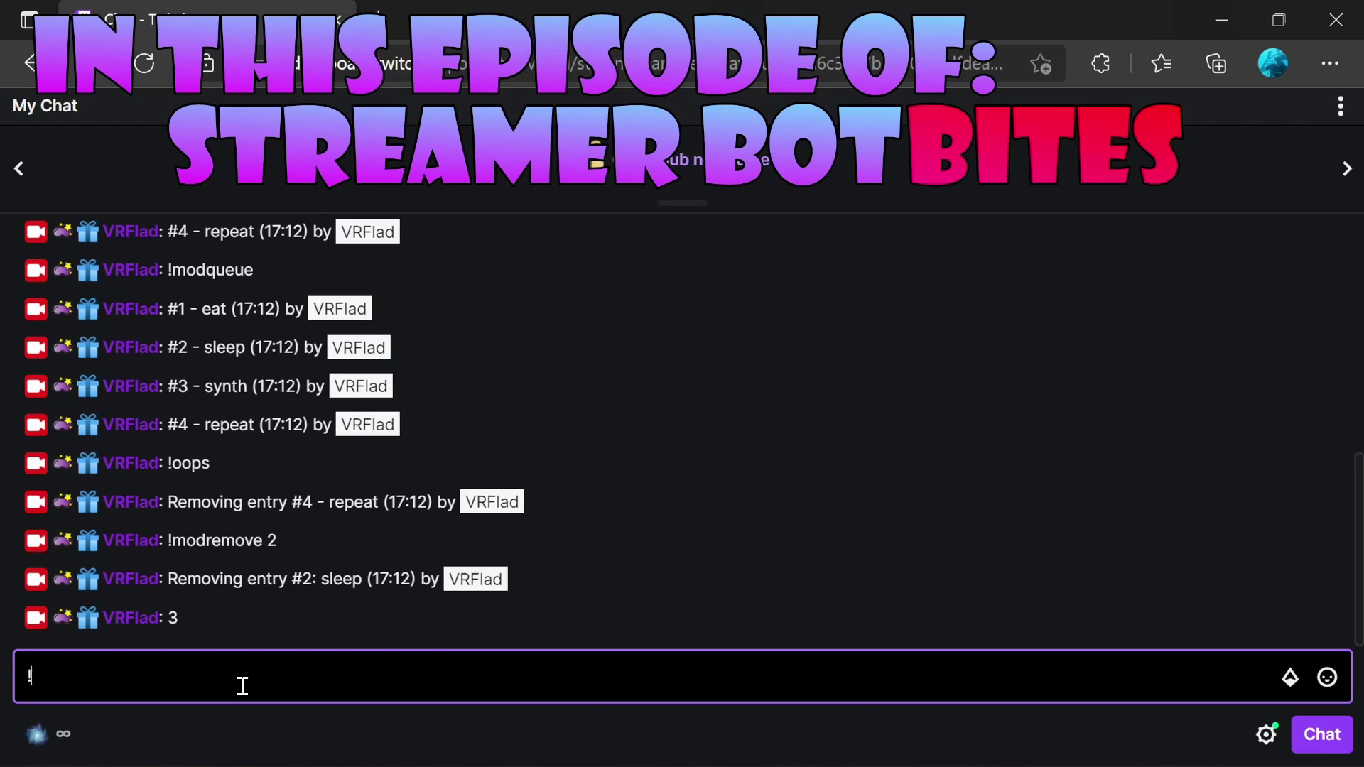
pyautogui.write('oops')
pyautogui.press('BackSpace')
pyautogui.press('BackSpace')
pyautogui.press('BackSpace')
pyautogui.press('BackSpace')
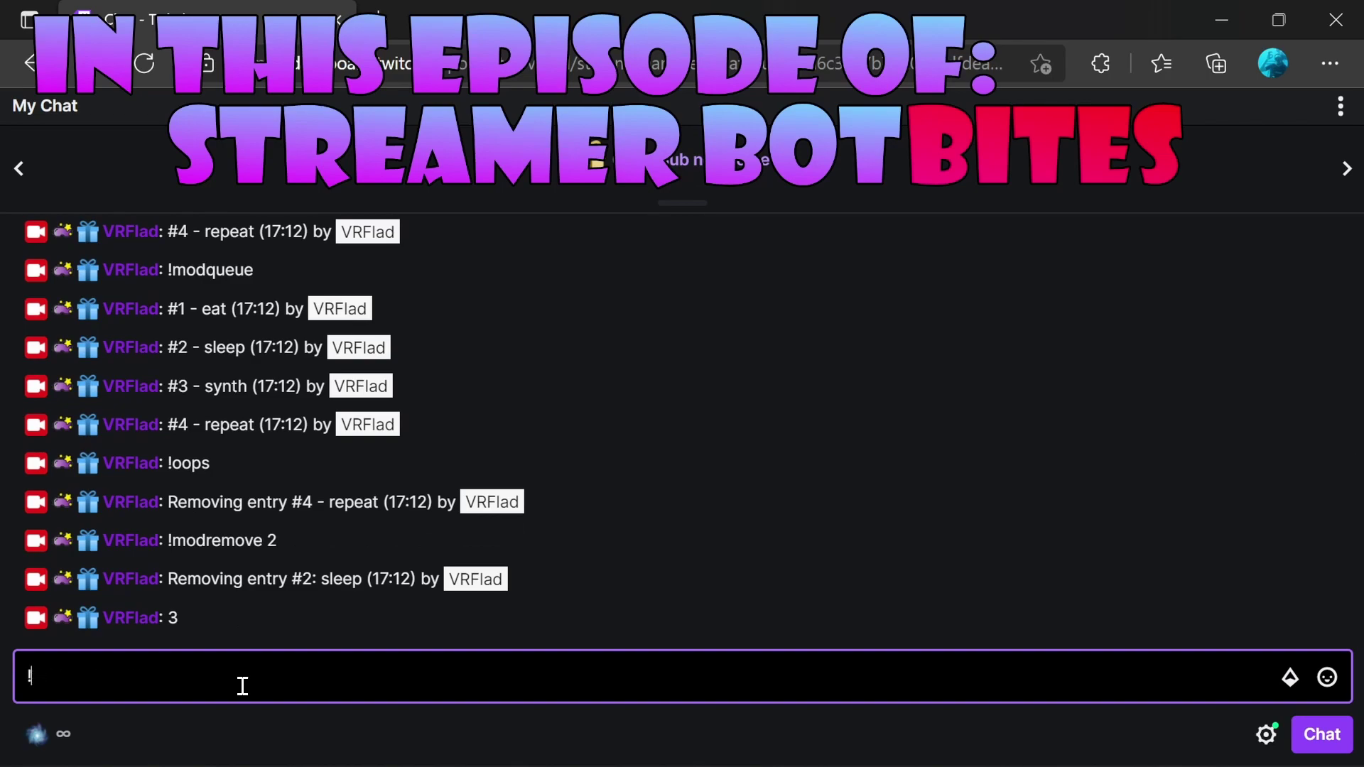
pyautogui.write('queue')
pyautogui.press('Return')
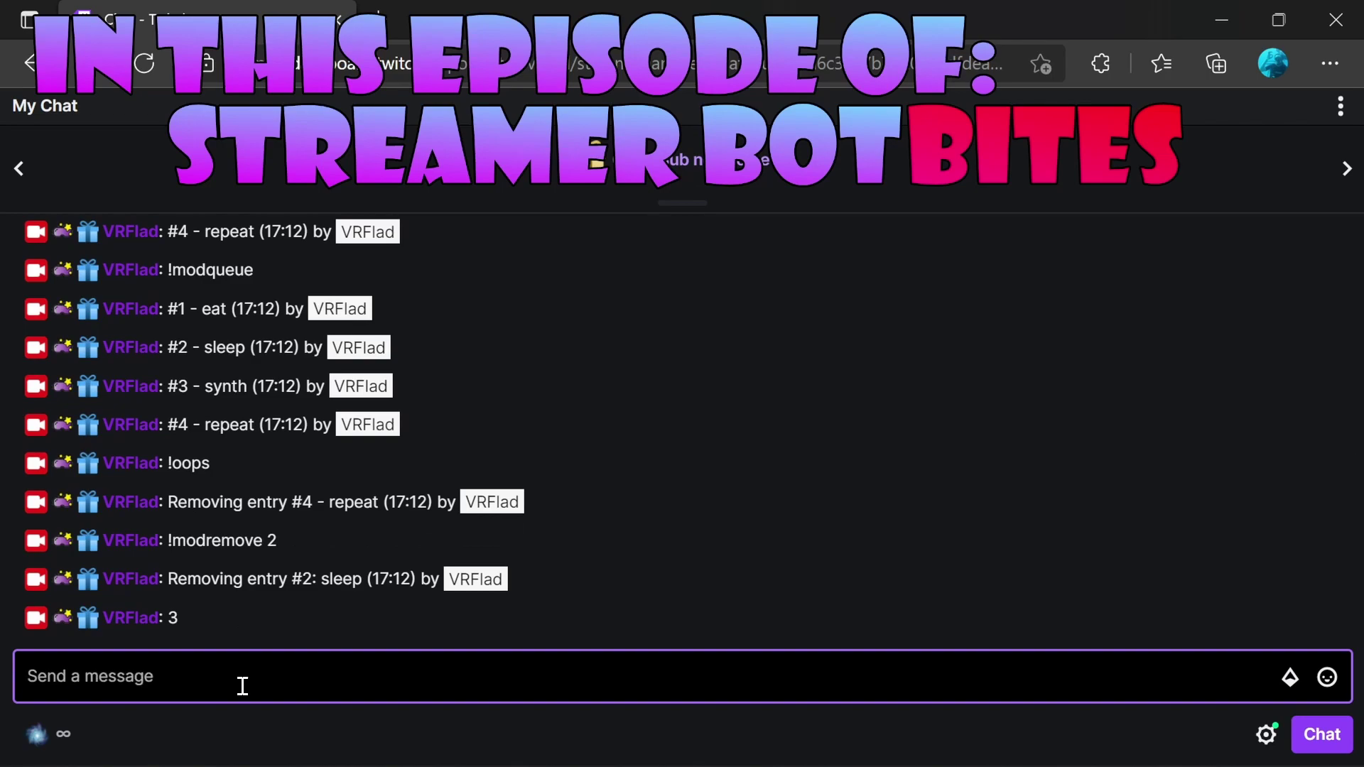
# Pick the next entry from the queue with the chat command "!nextup", and send the command a second time.
pyautogui.write('!')
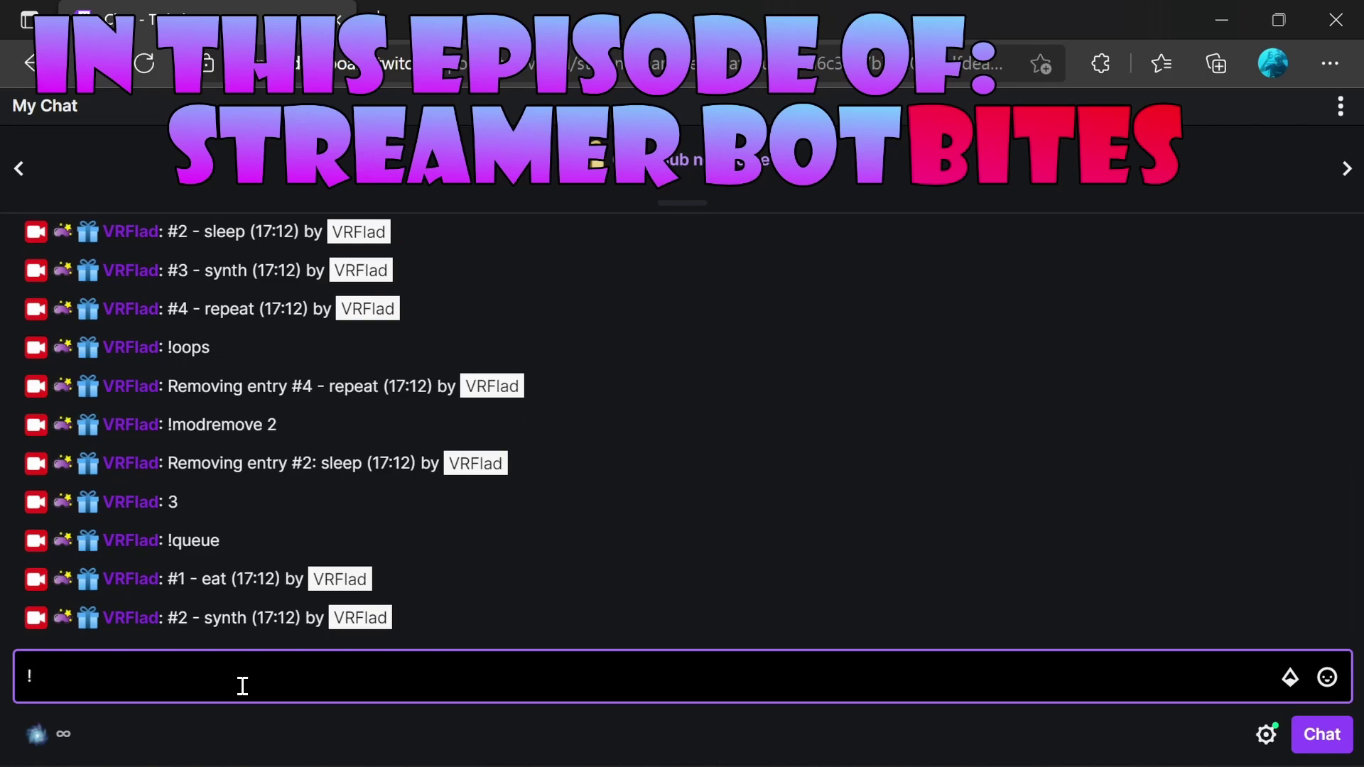
pyautogui.write('nextup')
pyautogui.press('Return')
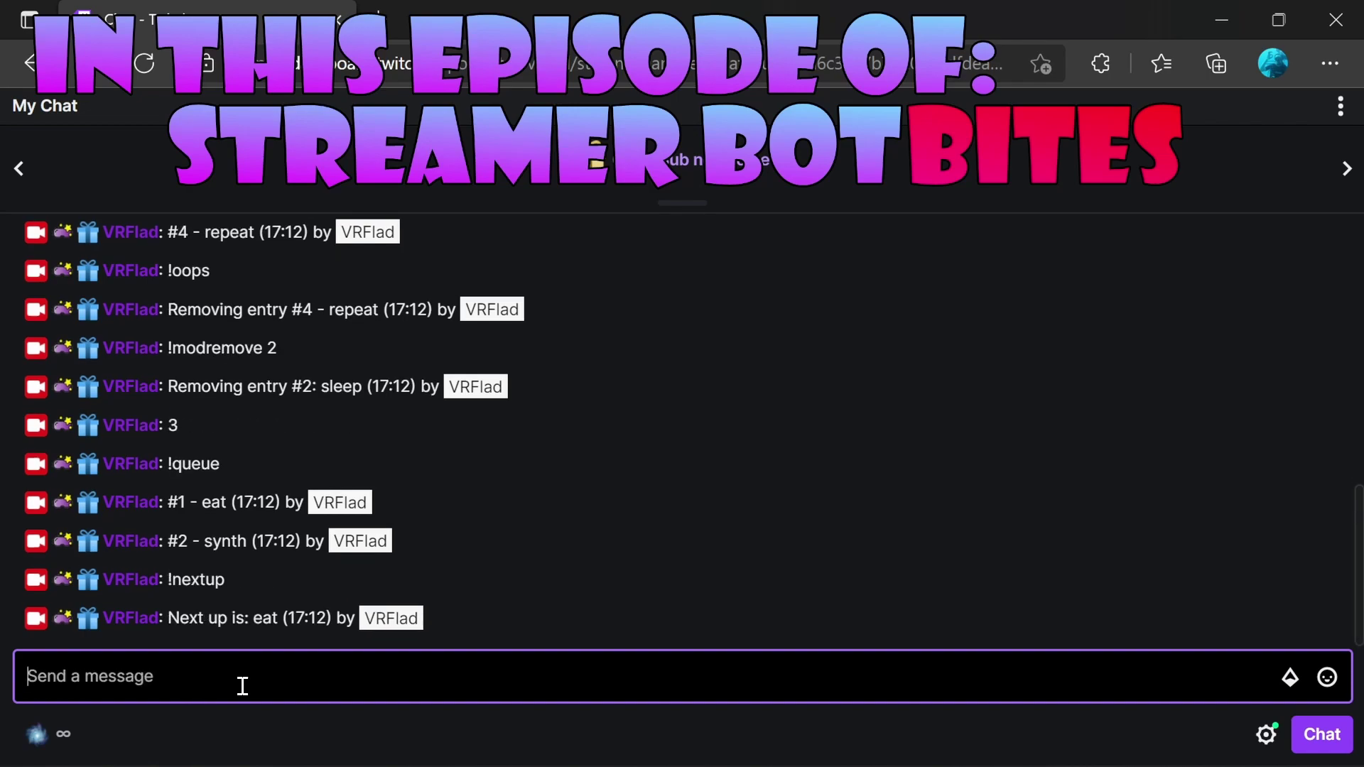
pyautogui.press('Up')
pyautogui.press('Return')
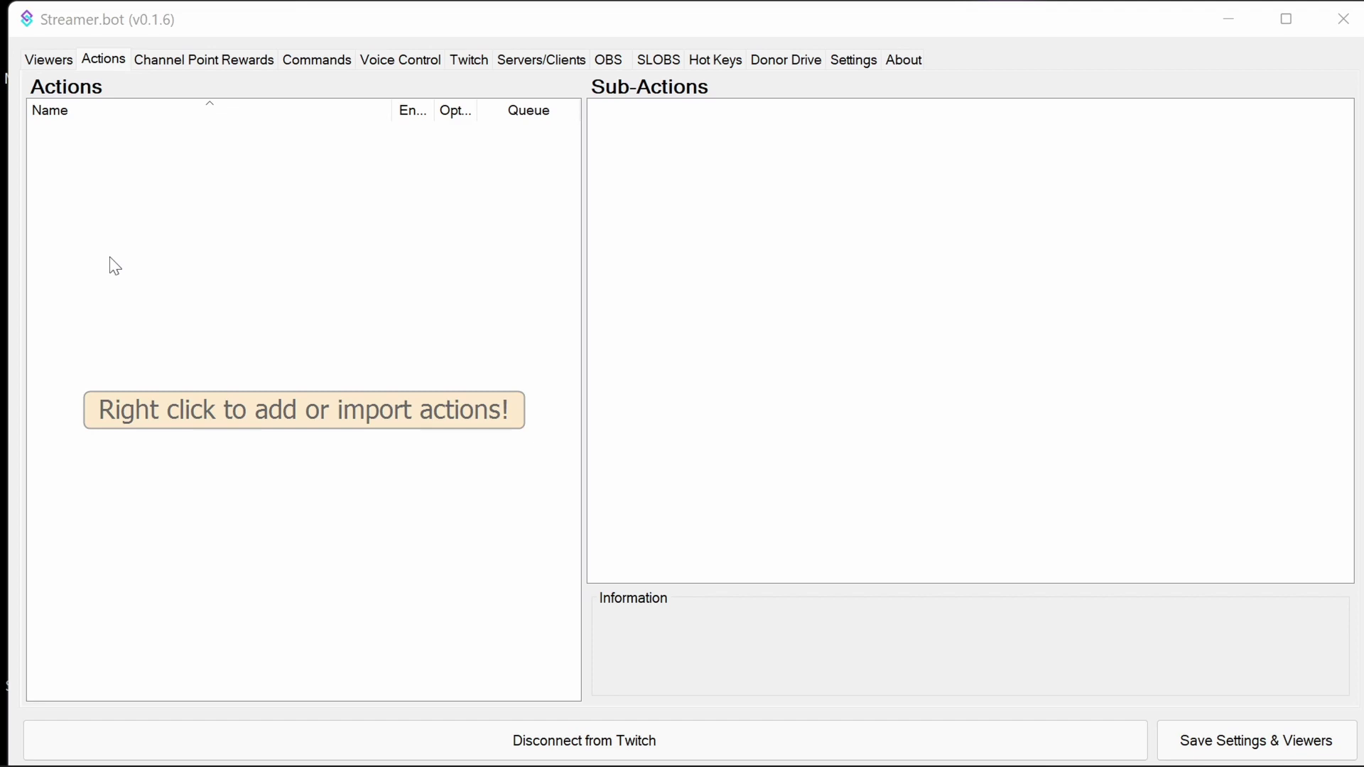
# In Streamer.bot, import the Request list system with all six of its actions from the copied import string.
pyautogui.rightClick(105, 231)
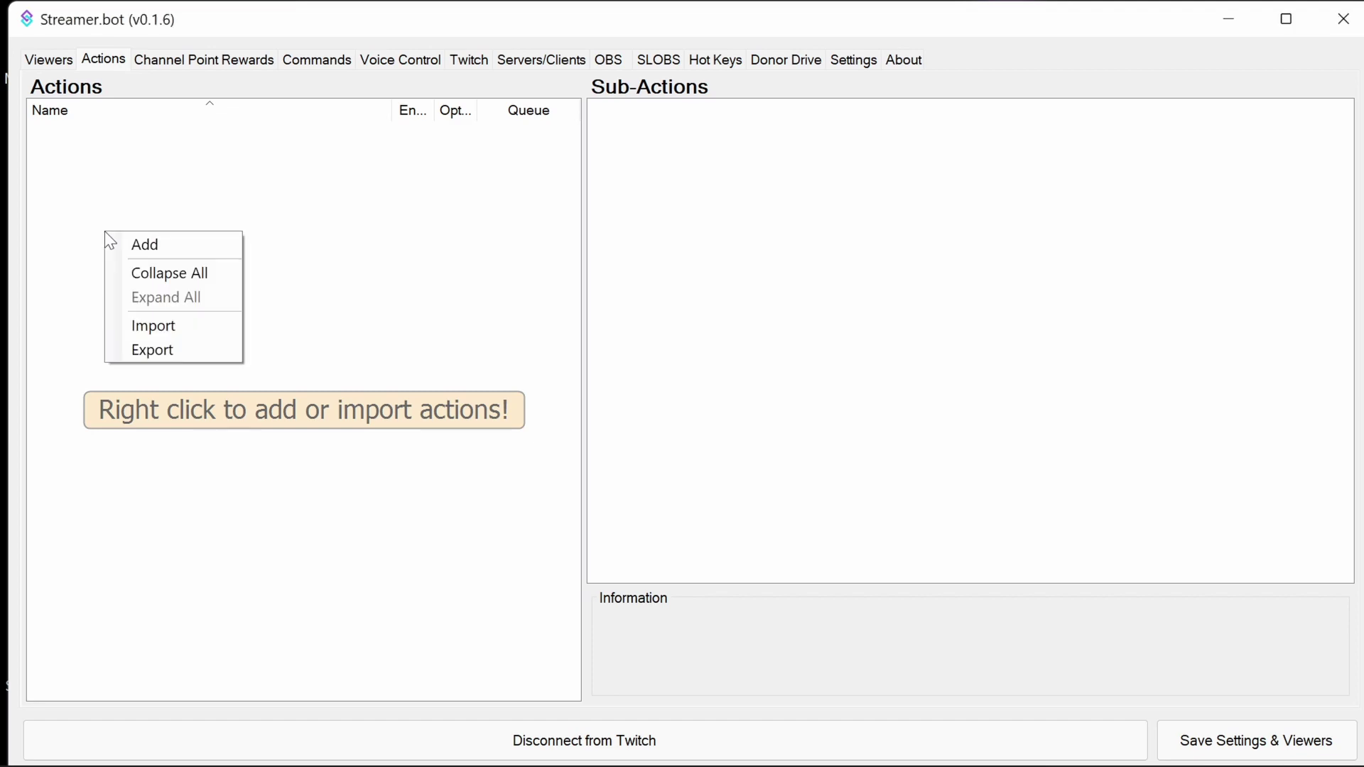
pyautogui.click(163, 328)
pyautogui.rightClick(309, 211)
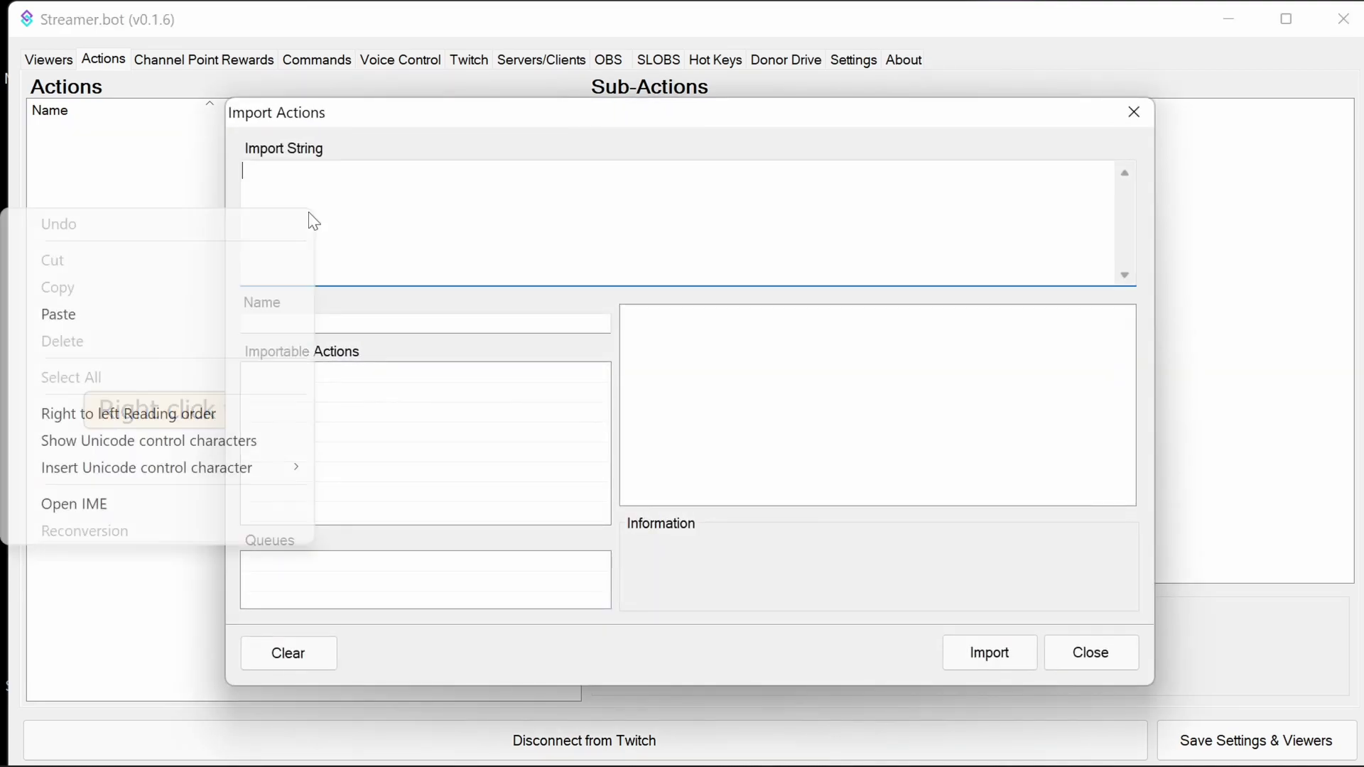
pyautogui.click(225, 313)
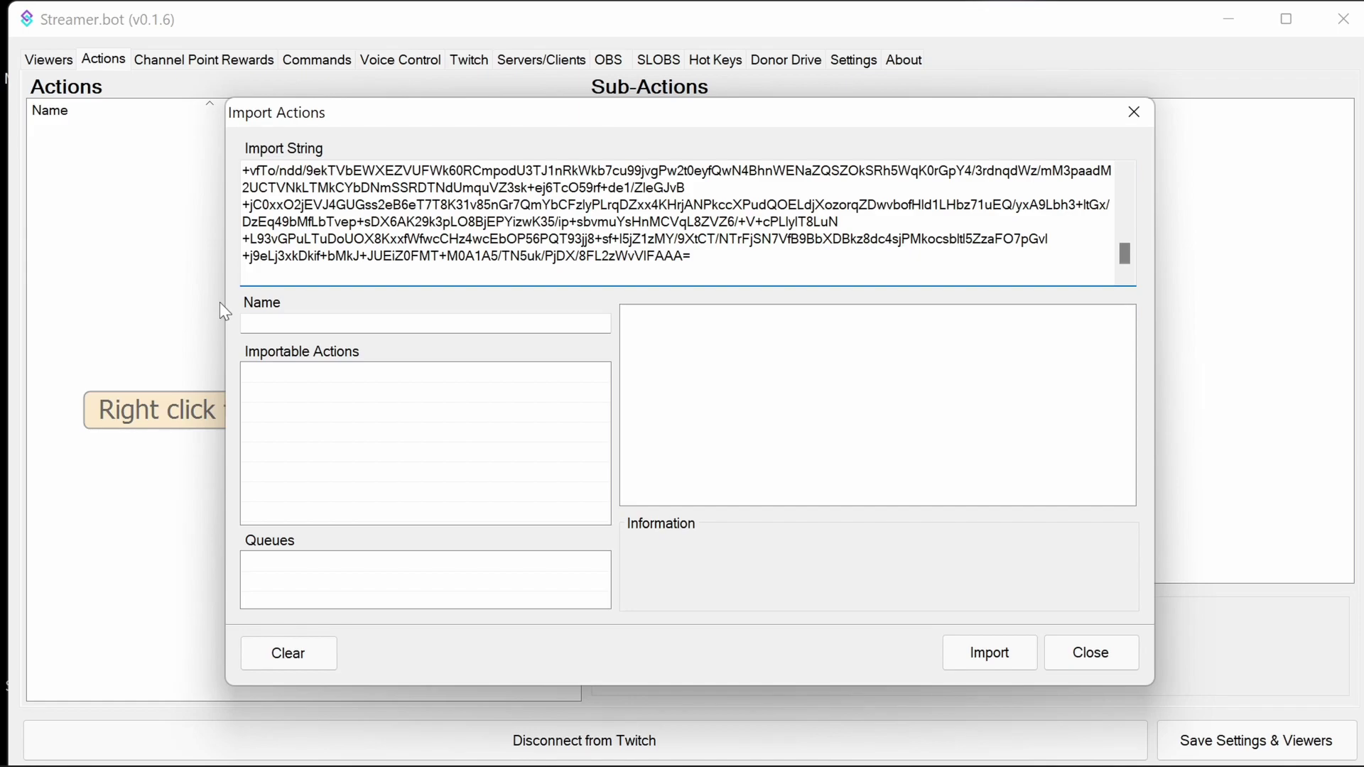
pyautogui.press('BackSpace')
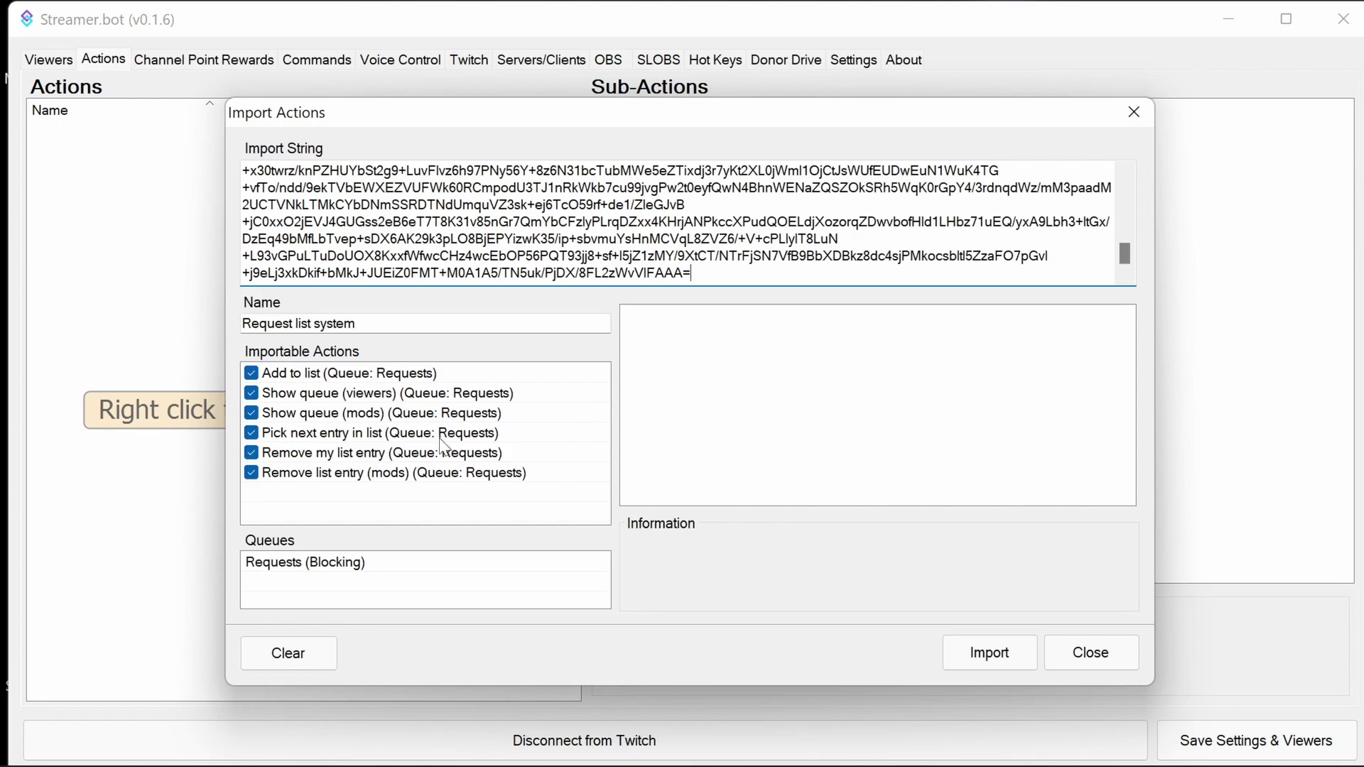
pyautogui.click(358, 572)
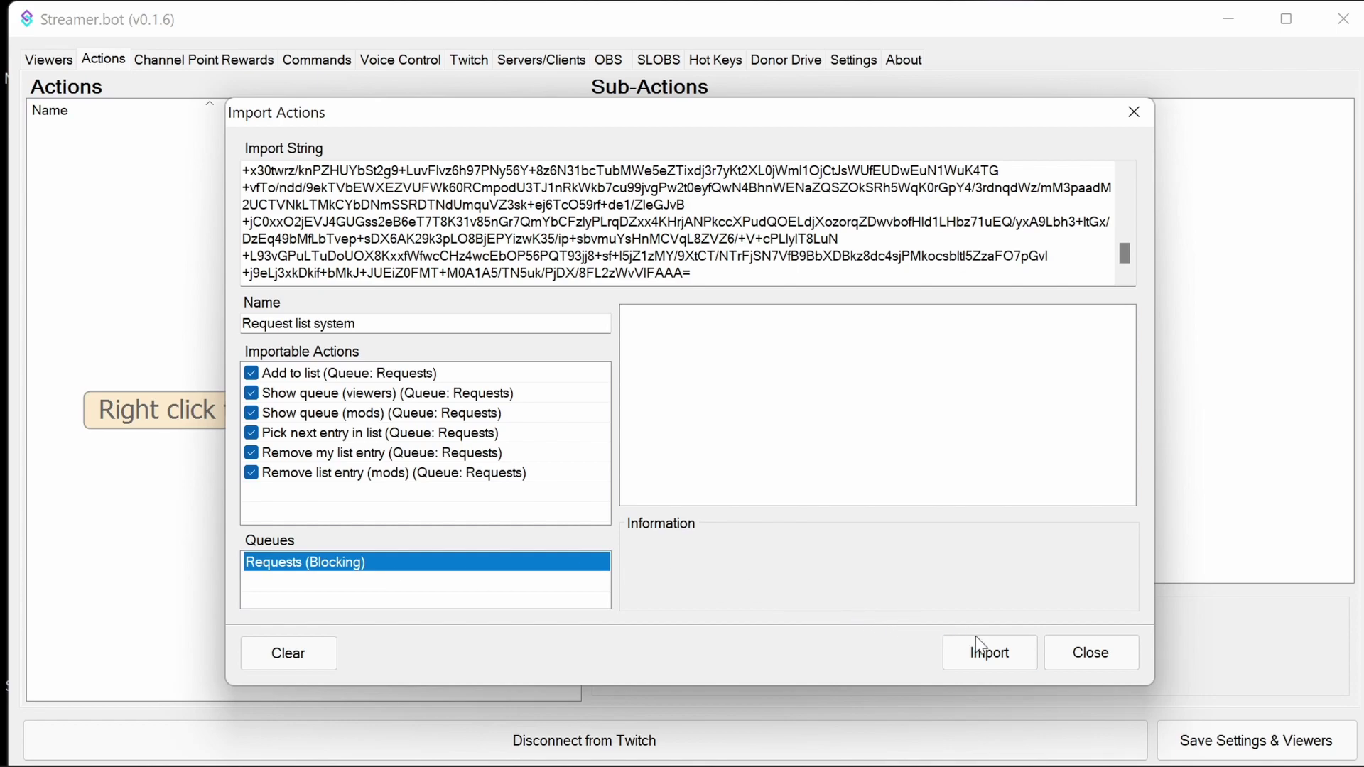
pyautogui.click(1003, 660)
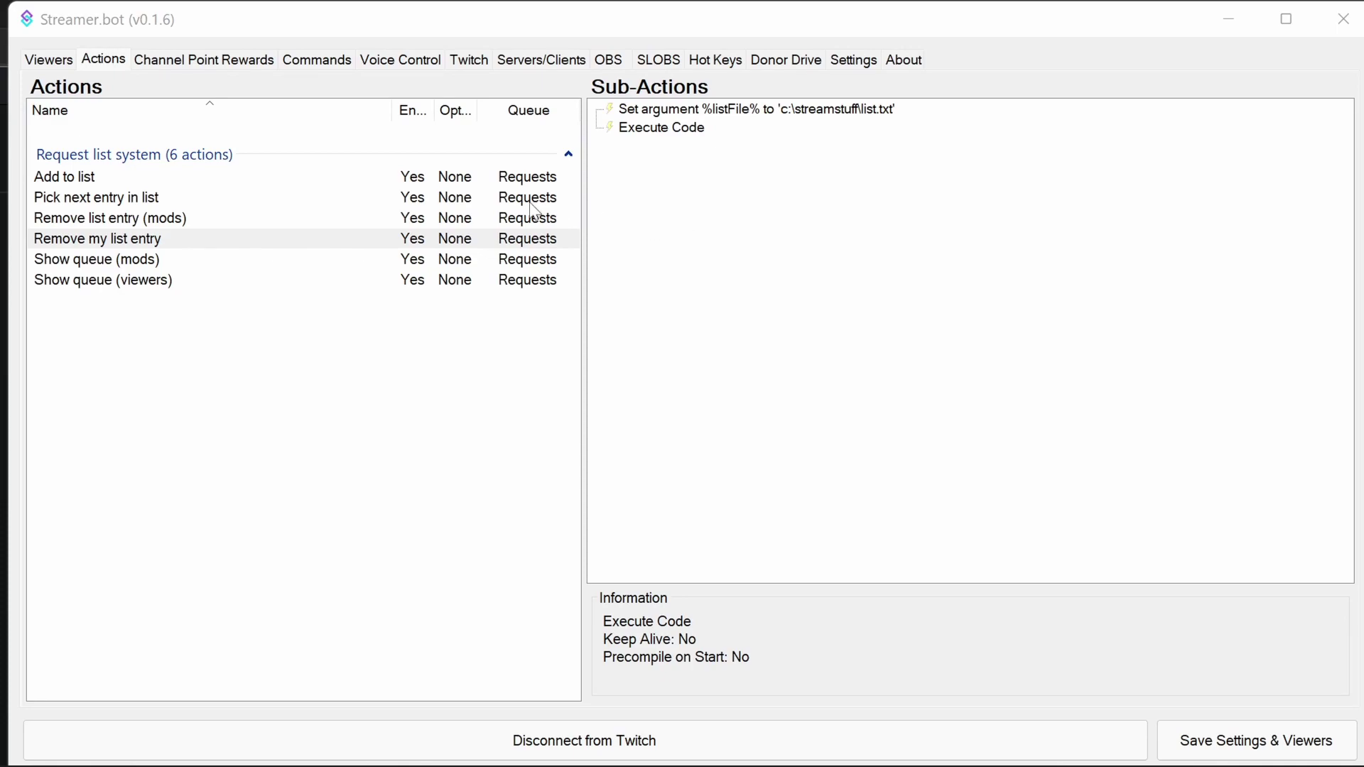
# Set the Write to file sub-action of Add to list to write to list.txt in C:\streamstuff, accepting replacement of the existing file.
pyautogui.click(190, 179)
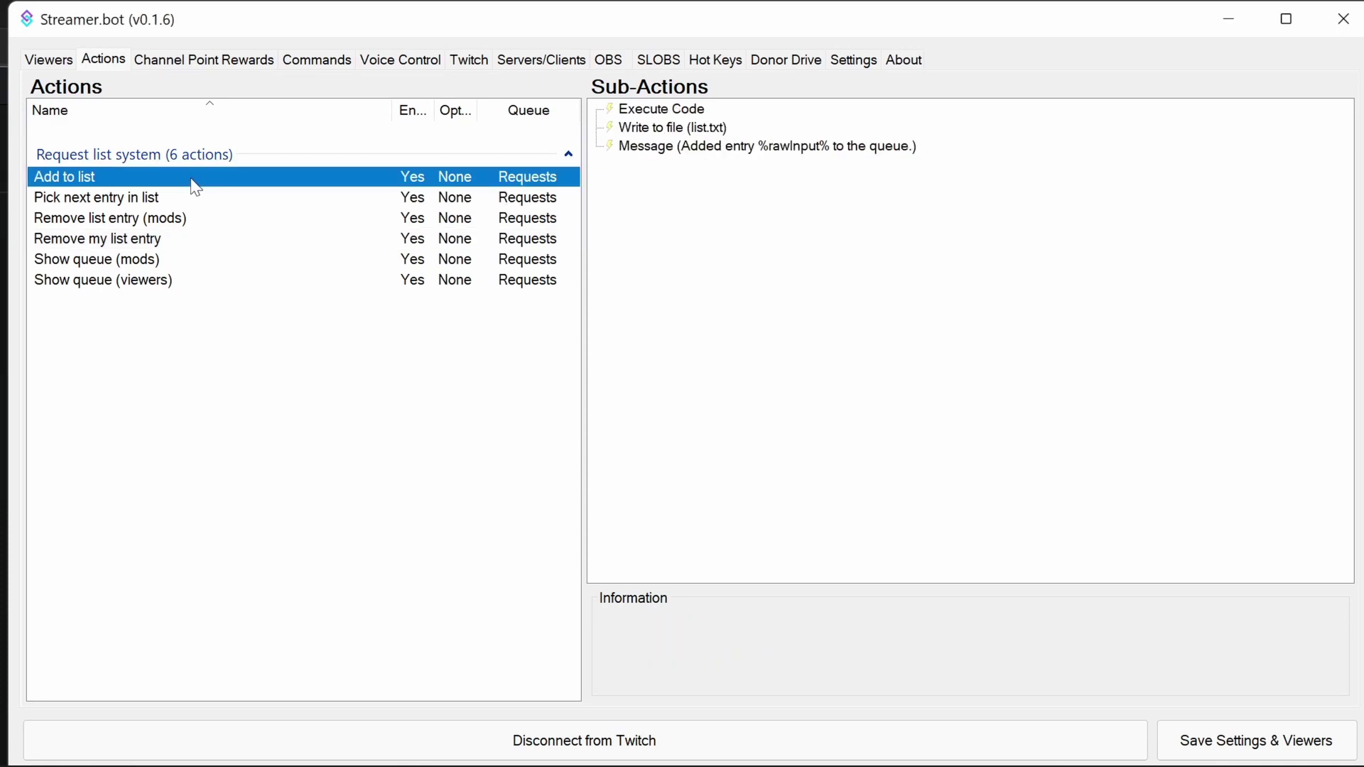
pyautogui.click(682, 134)
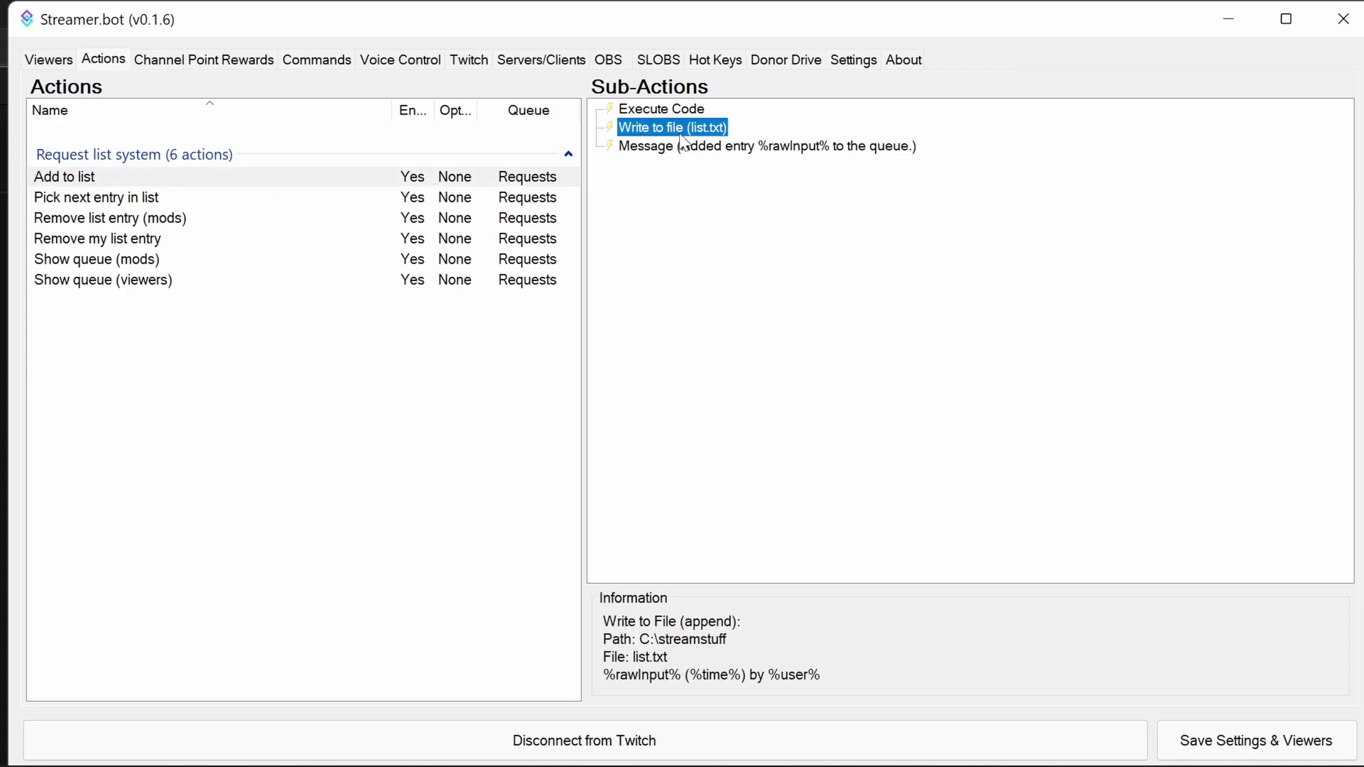
pyautogui.doubleClick(680, 128)
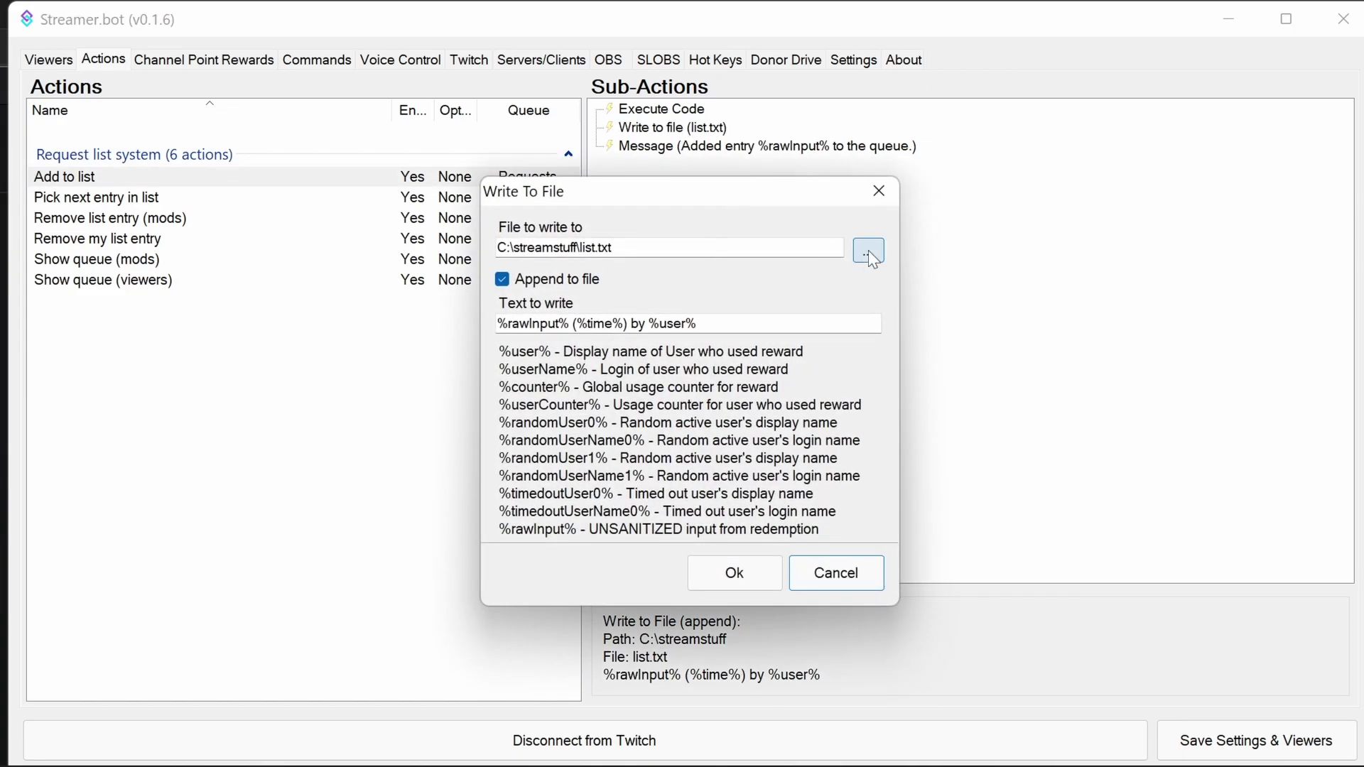
pyautogui.click(870, 253)
pyautogui.scroll(-5, 817, 398)
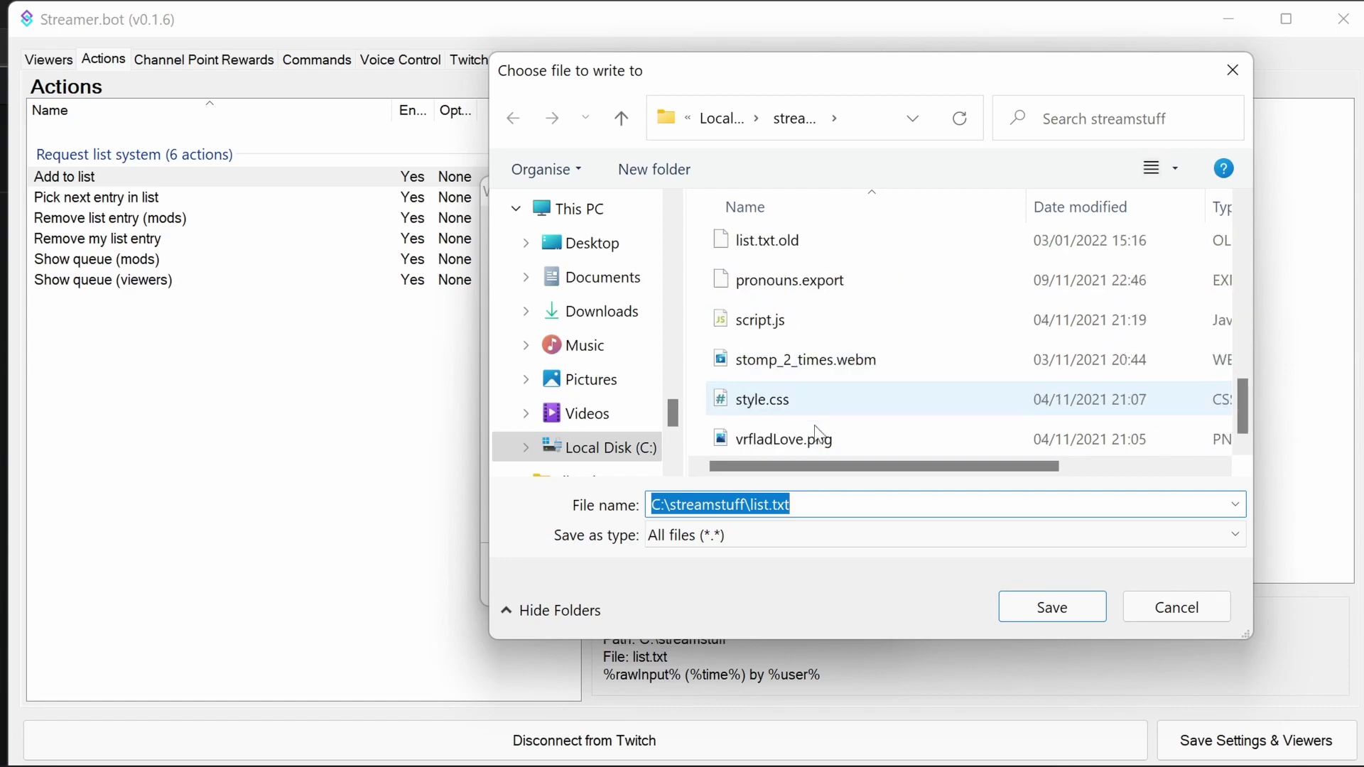
pyautogui.scroll(2, 808, 320)
pyautogui.click(795, 405)
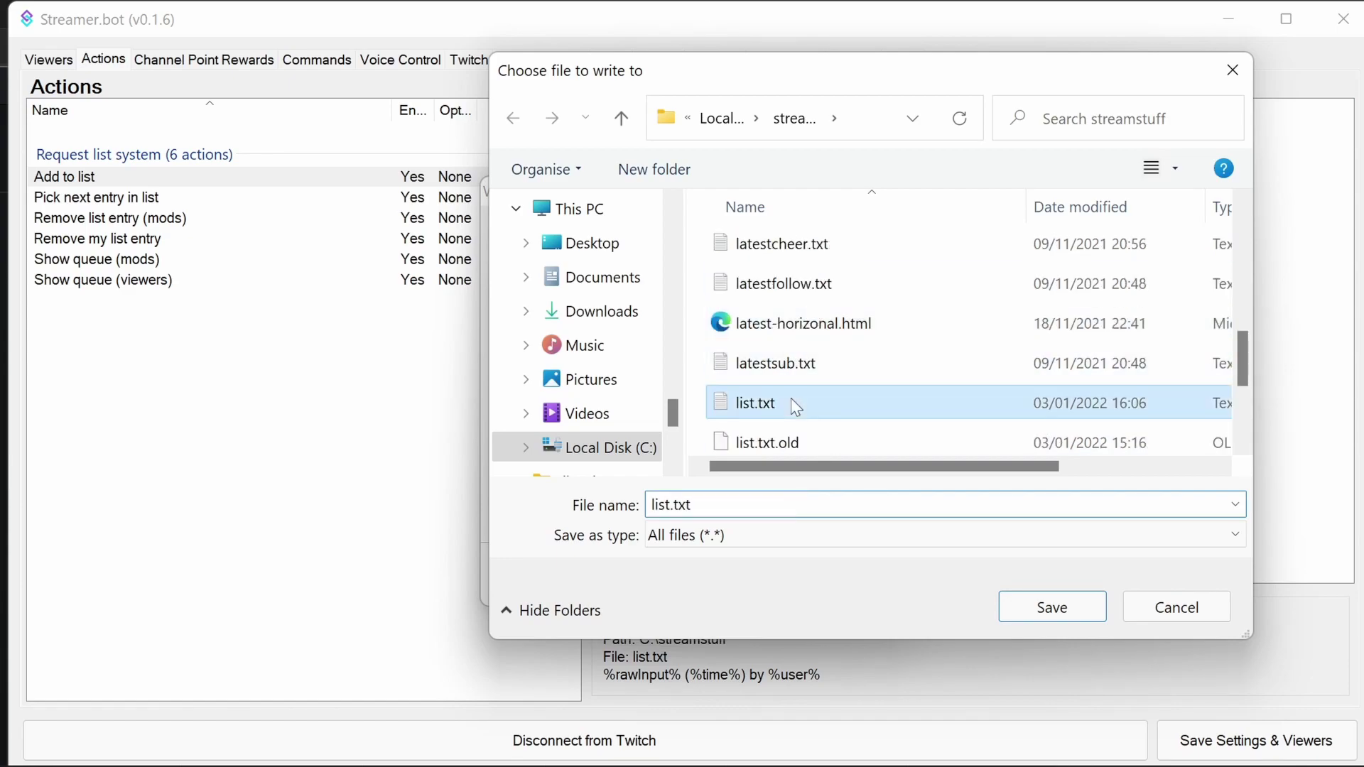
pyautogui.click(1052, 610)
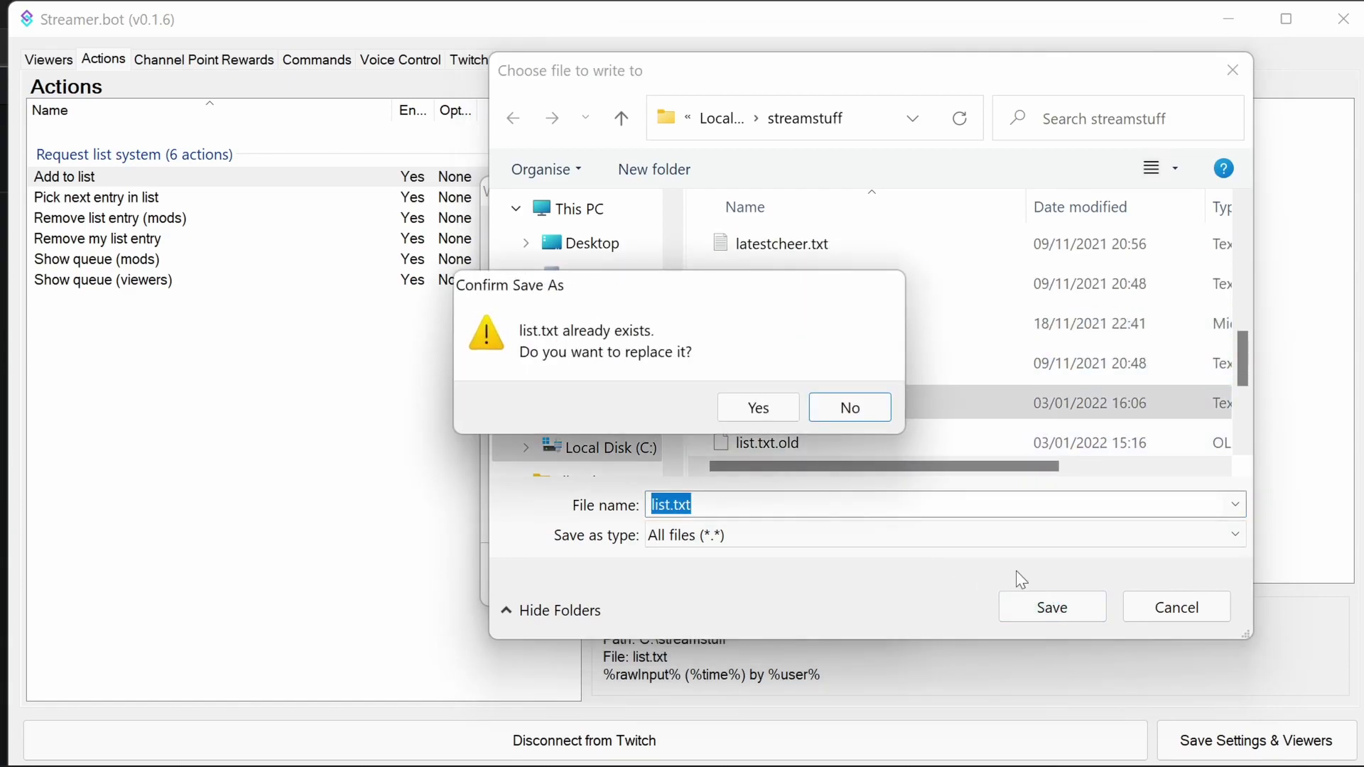
pyautogui.click(771, 409)
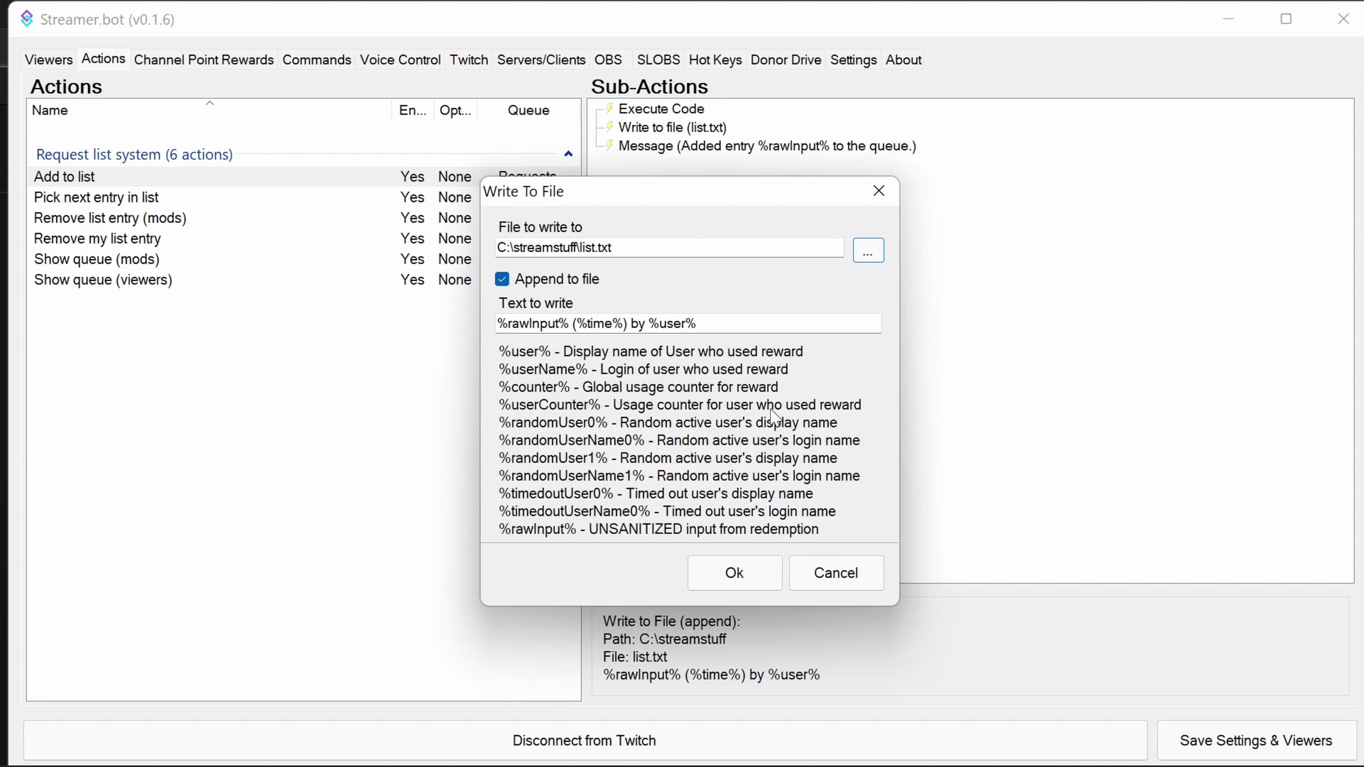
pyautogui.click(755, 576)
# Check the file path in the listFile argument of Pick next entry in list, keeping c:\streamstuff\list.txt as its value.
pyautogui.click(184, 206)
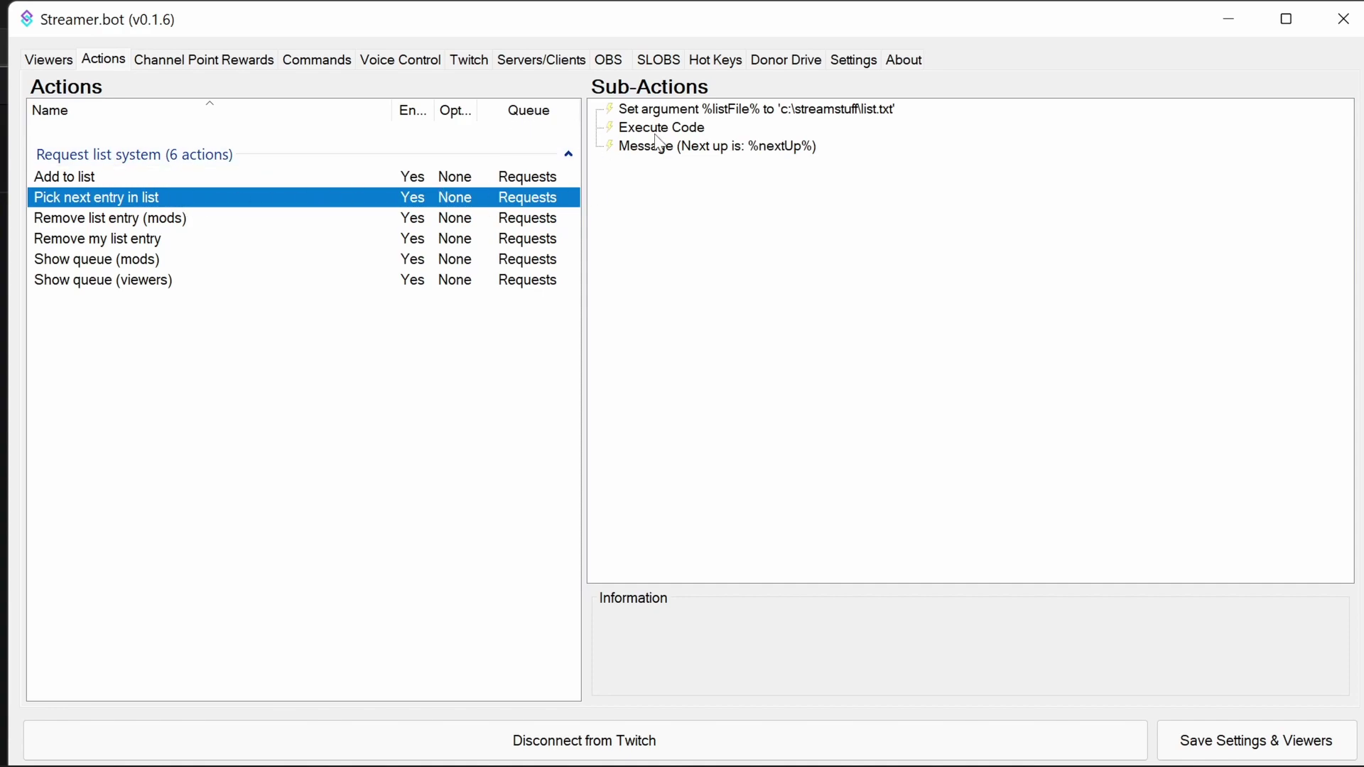
pyautogui.doubleClick(674, 114)
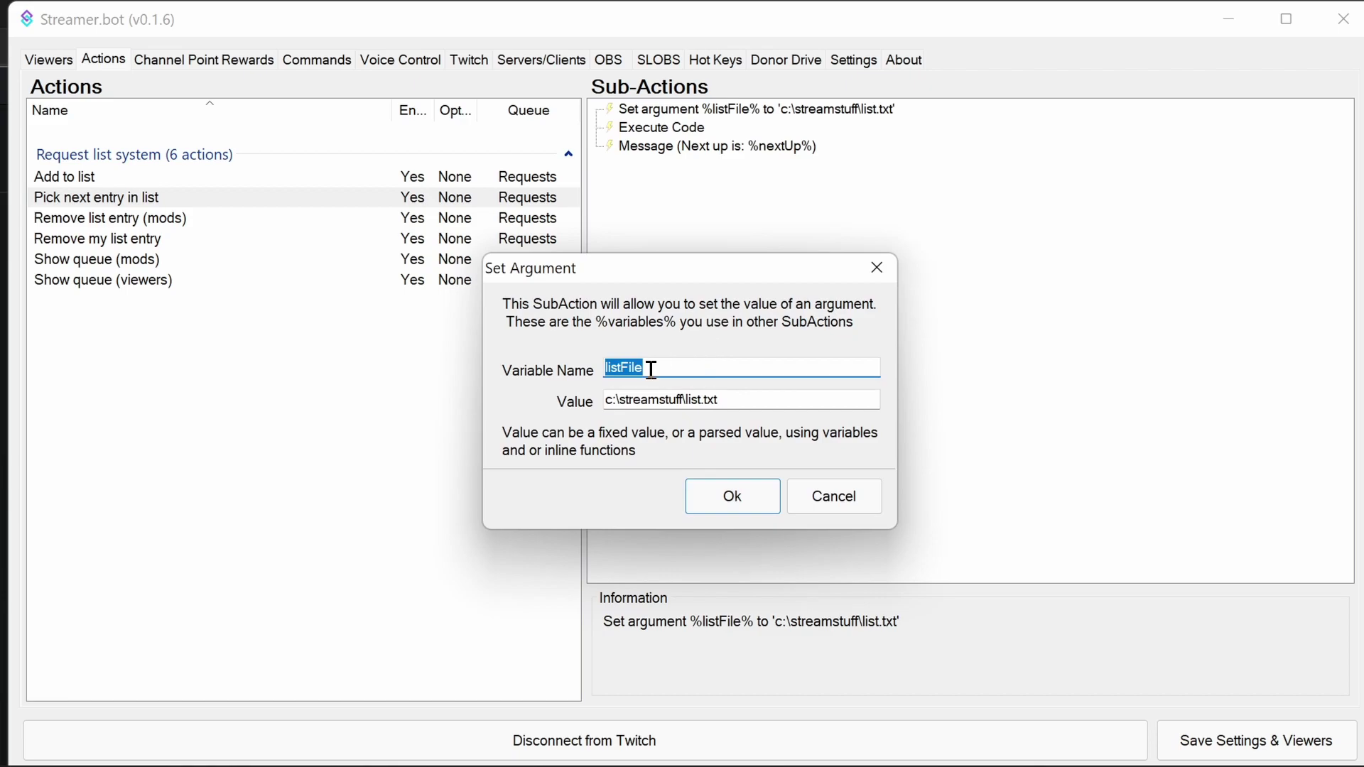
pyautogui.press('Tab')
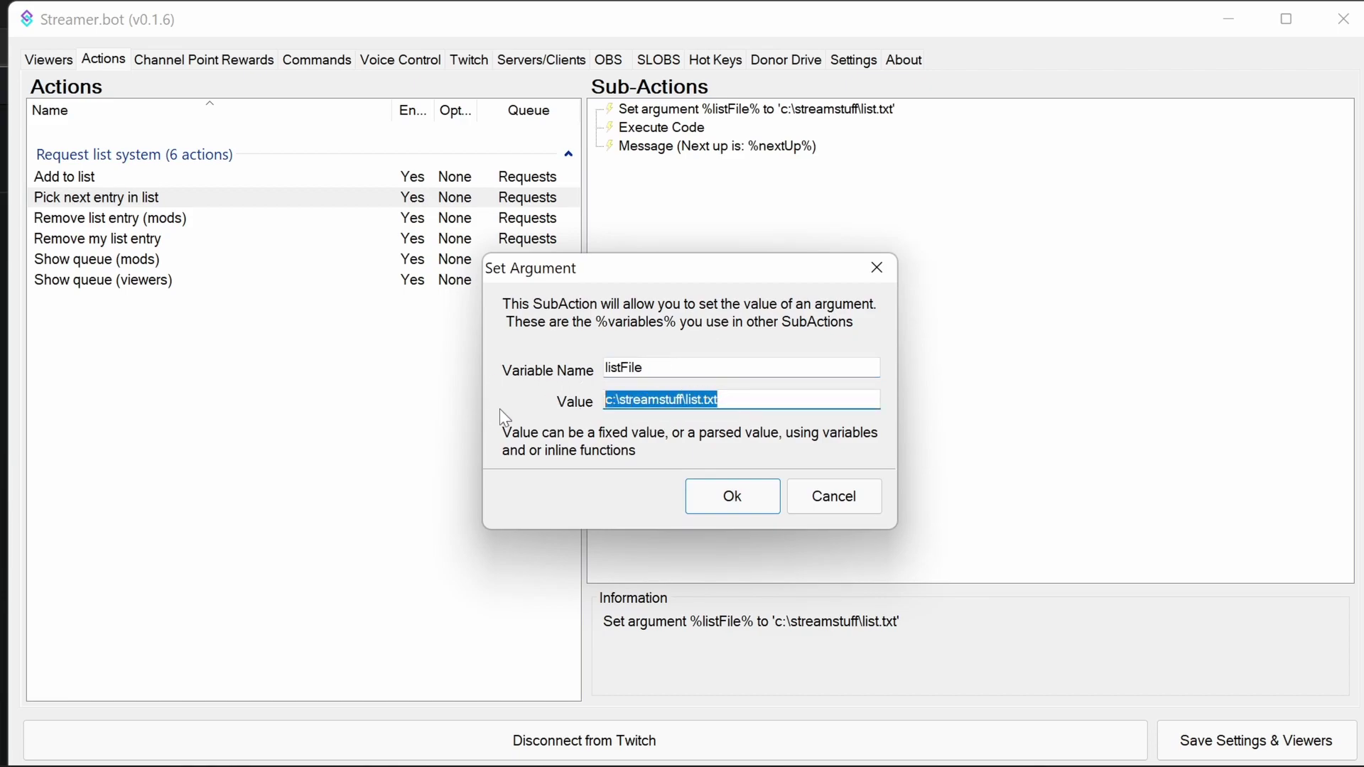
pyautogui.click(738, 408)
pyautogui.write('dsadas')
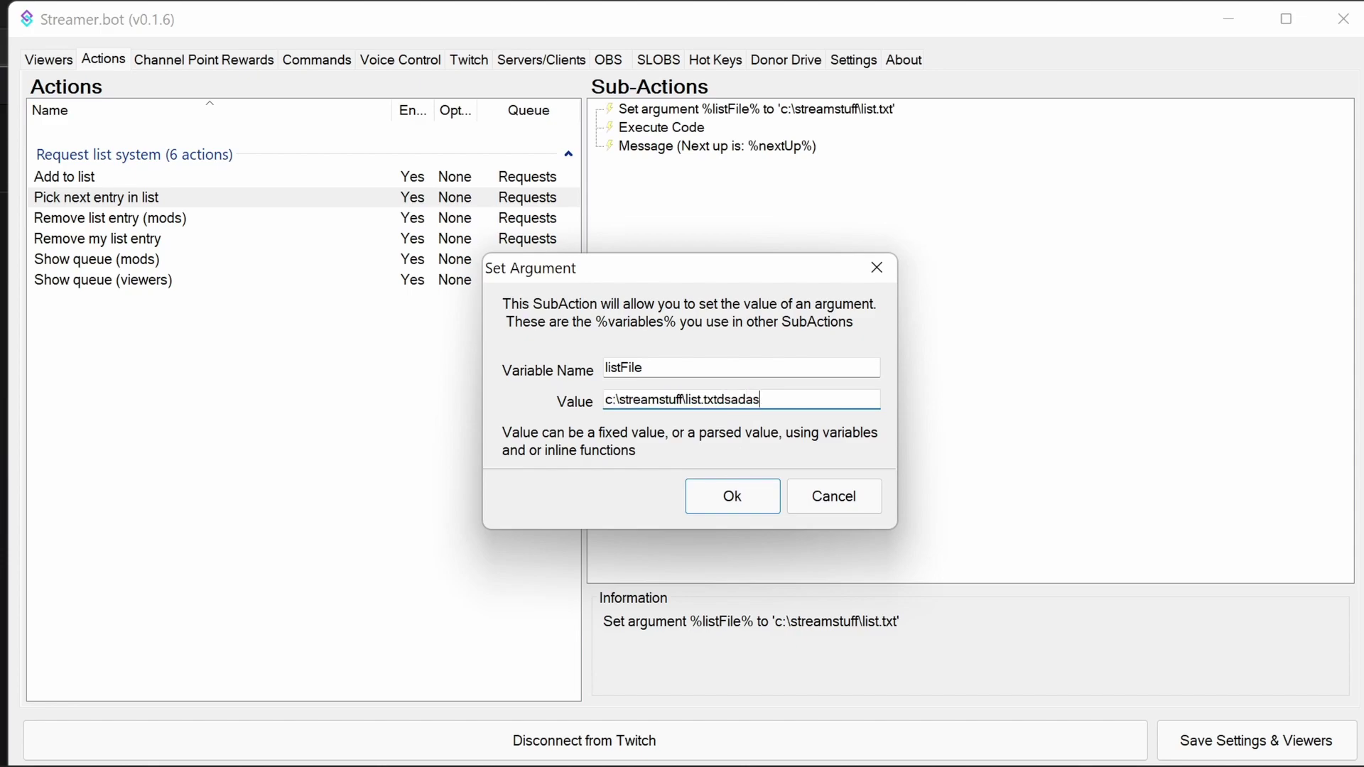
pyautogui.press('BackSpace')
pyautogui.press('BackSpace')
pyautogui.press('BackSpace')
pyautogui.press('BackSpace')
pyautogui.press('BackSpace')
pyautogui.press('BackSpace')
pyautogui.moveTo(759, 401); pyautogui.dragTo(548, 390)
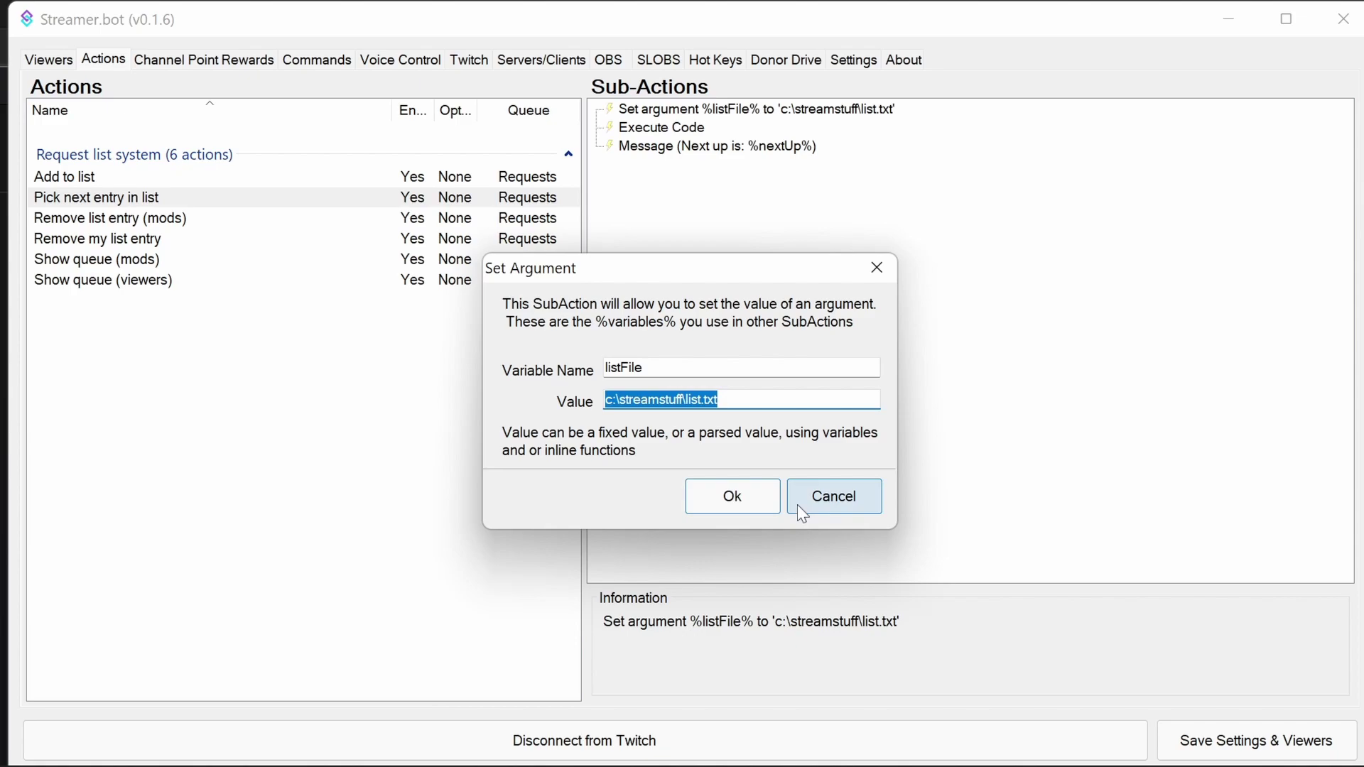
pyautogui.click(722, 500)
# Compile the Execute Code sub-action of Pick next entry in list, and try Find Refs to resolve its missing assembly reference.
pyautogui.click(666, 132)
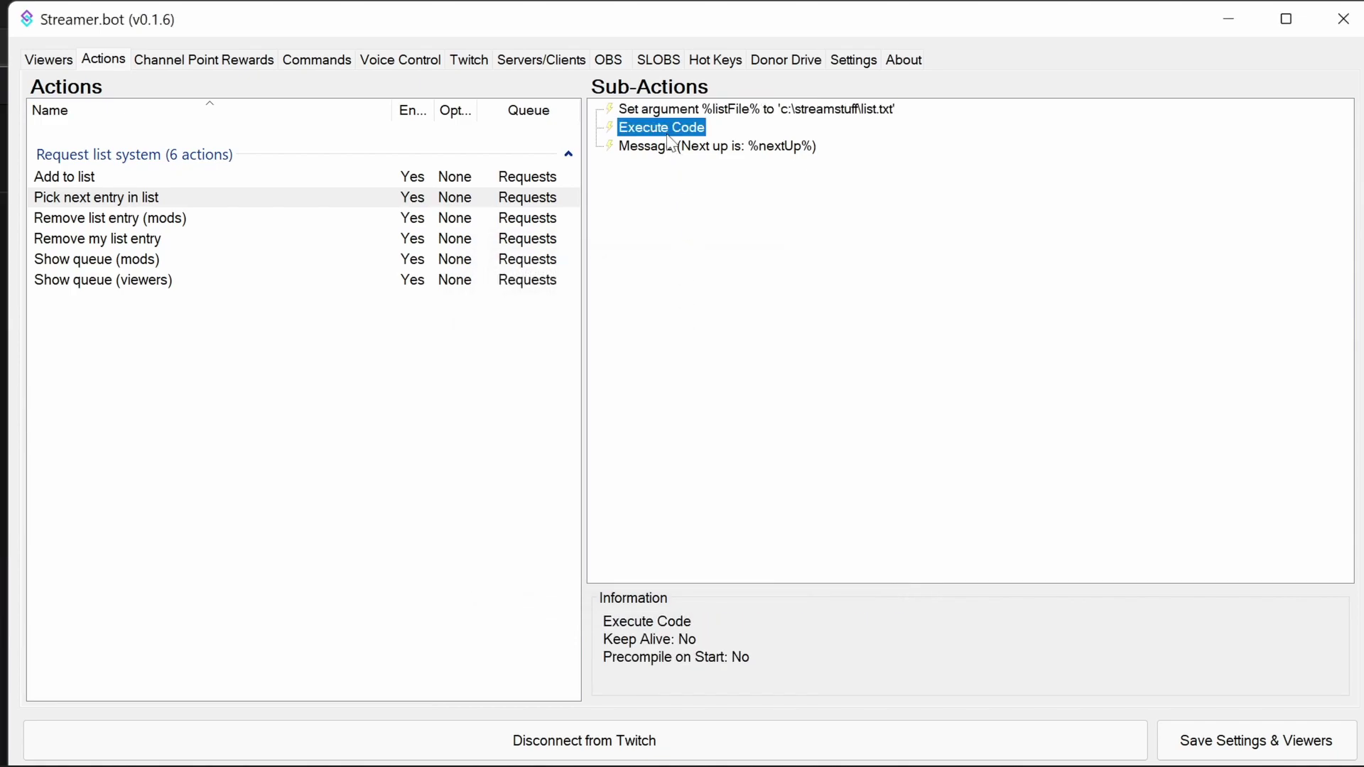
pyautogui.doubleClick(666, 131)
pyautogui.click(571, 717)
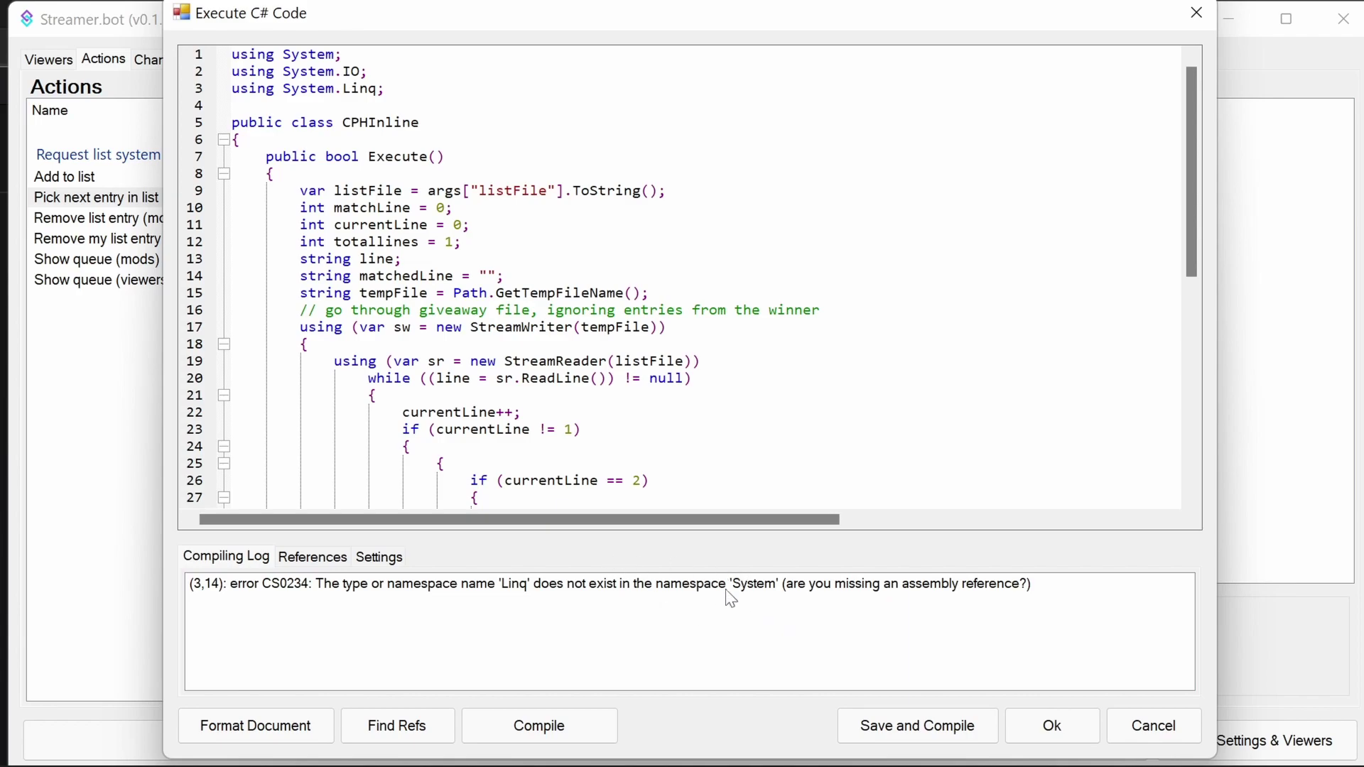
pyautogui.click(307, 563)
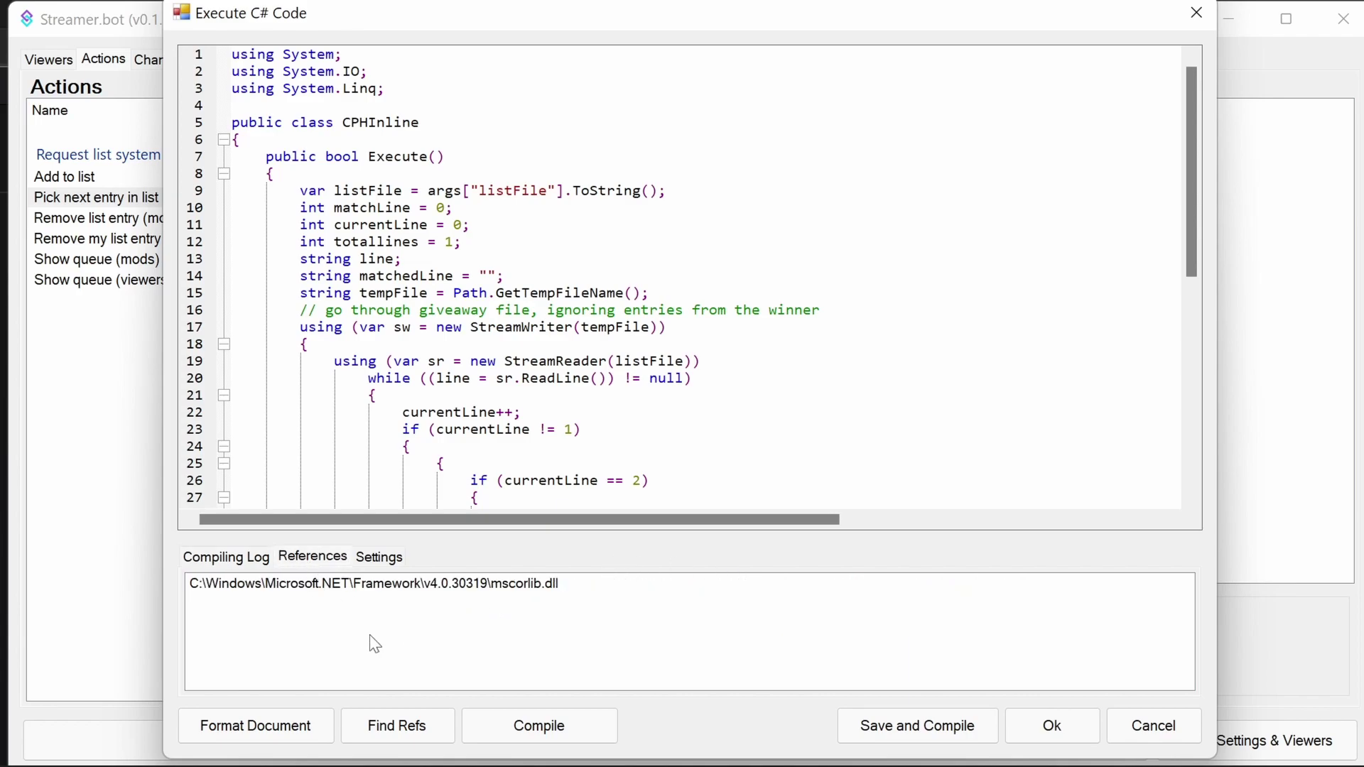
pyautogui.click(413, 724)
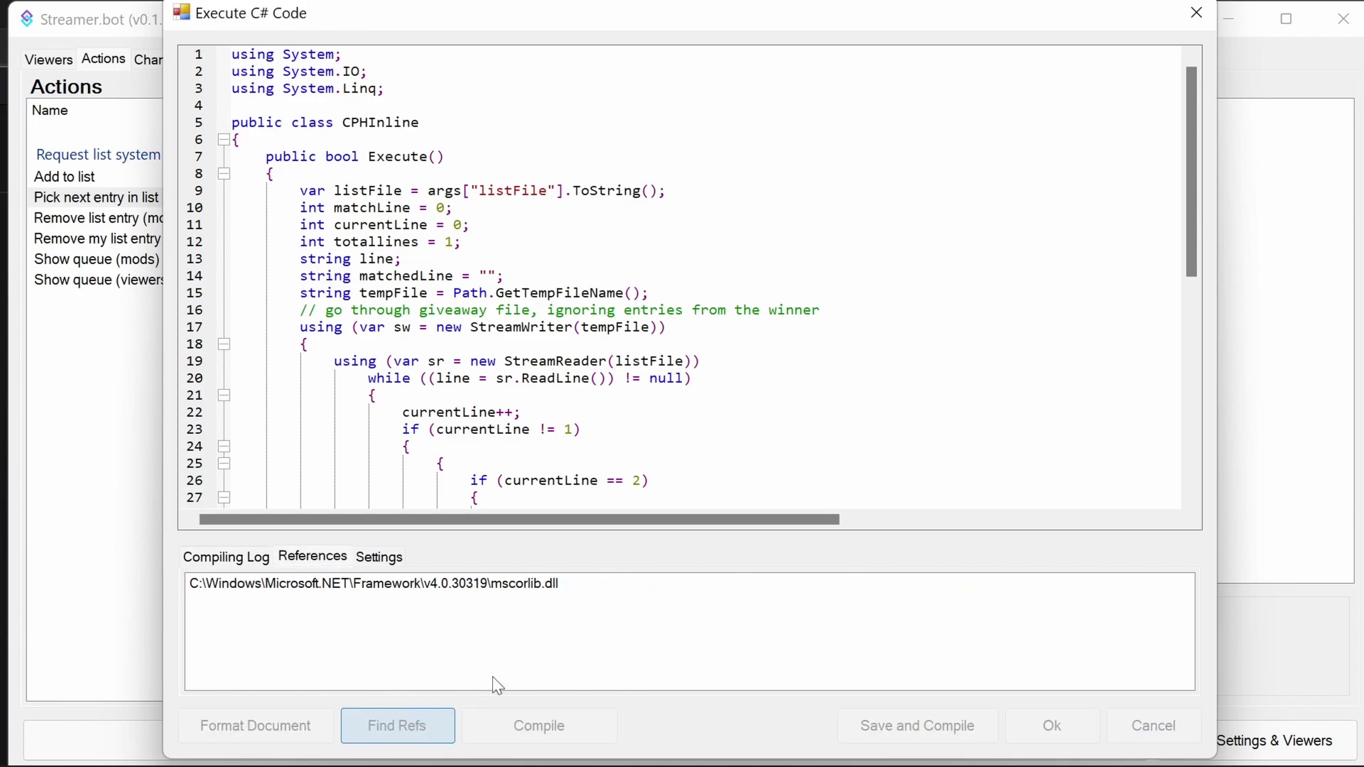
pyautogui.click(502, 736)
pyautogui.click(229, 560)
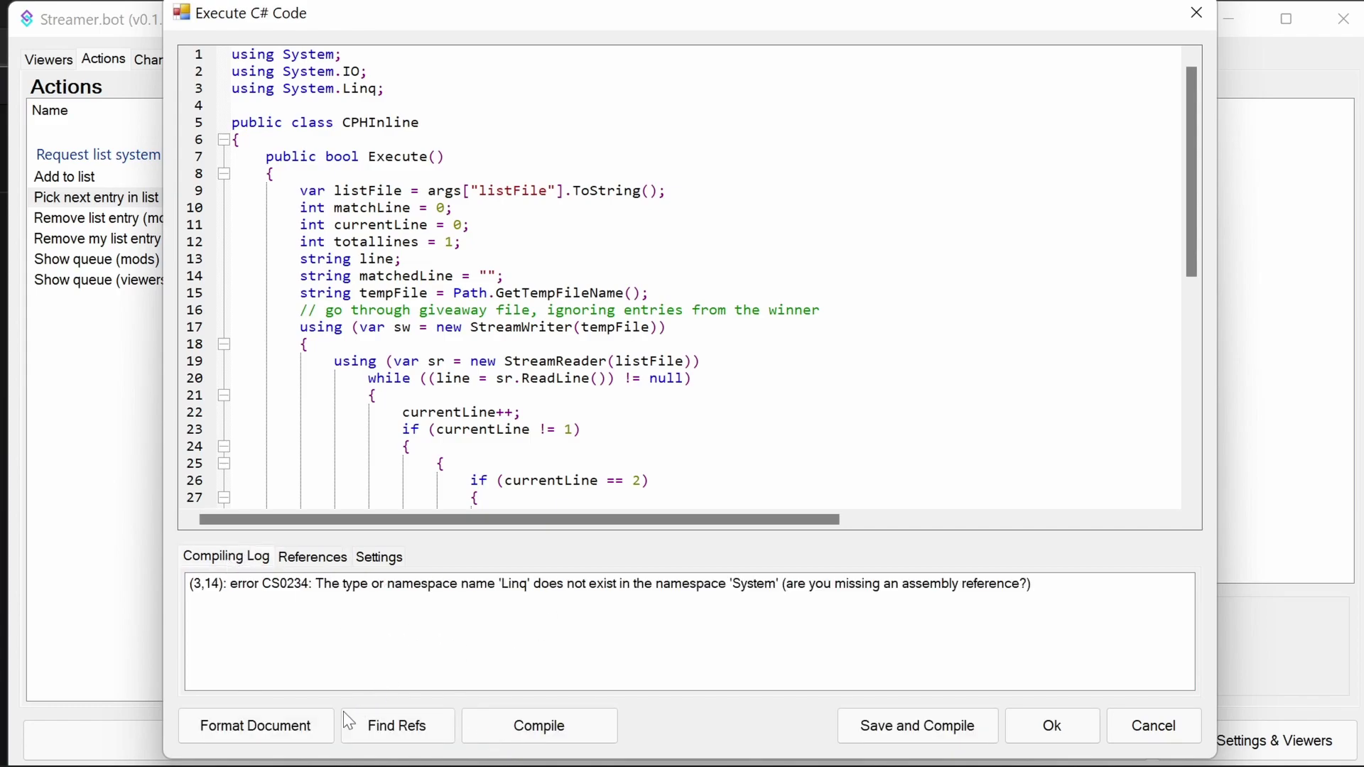
pyautogui.click(501, 635)
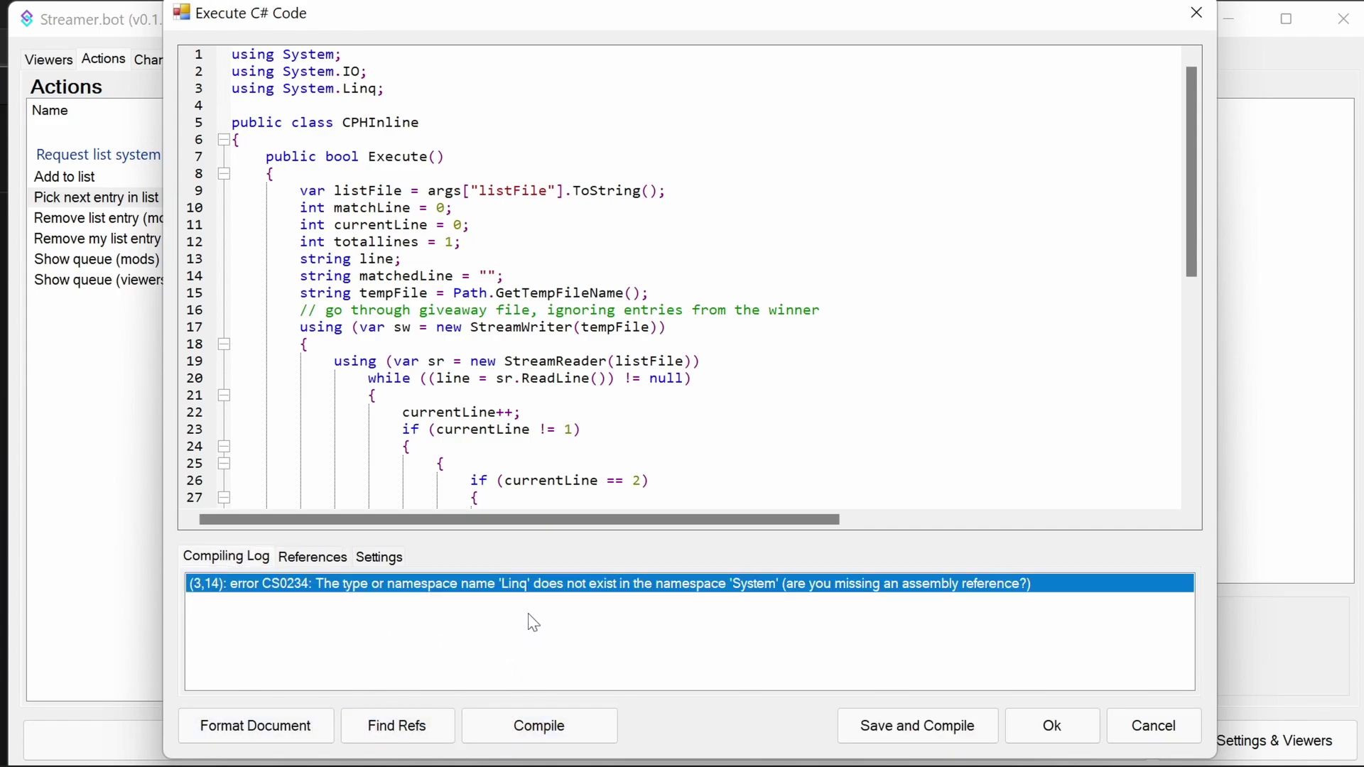
# Add System.Linq.dll as a reference to the Pick next entry in list code, then compile and save it.
pyautogui.click(344, 558)
pyautogui.rightClick(440, 605)
pyautogui.click(489, 607)
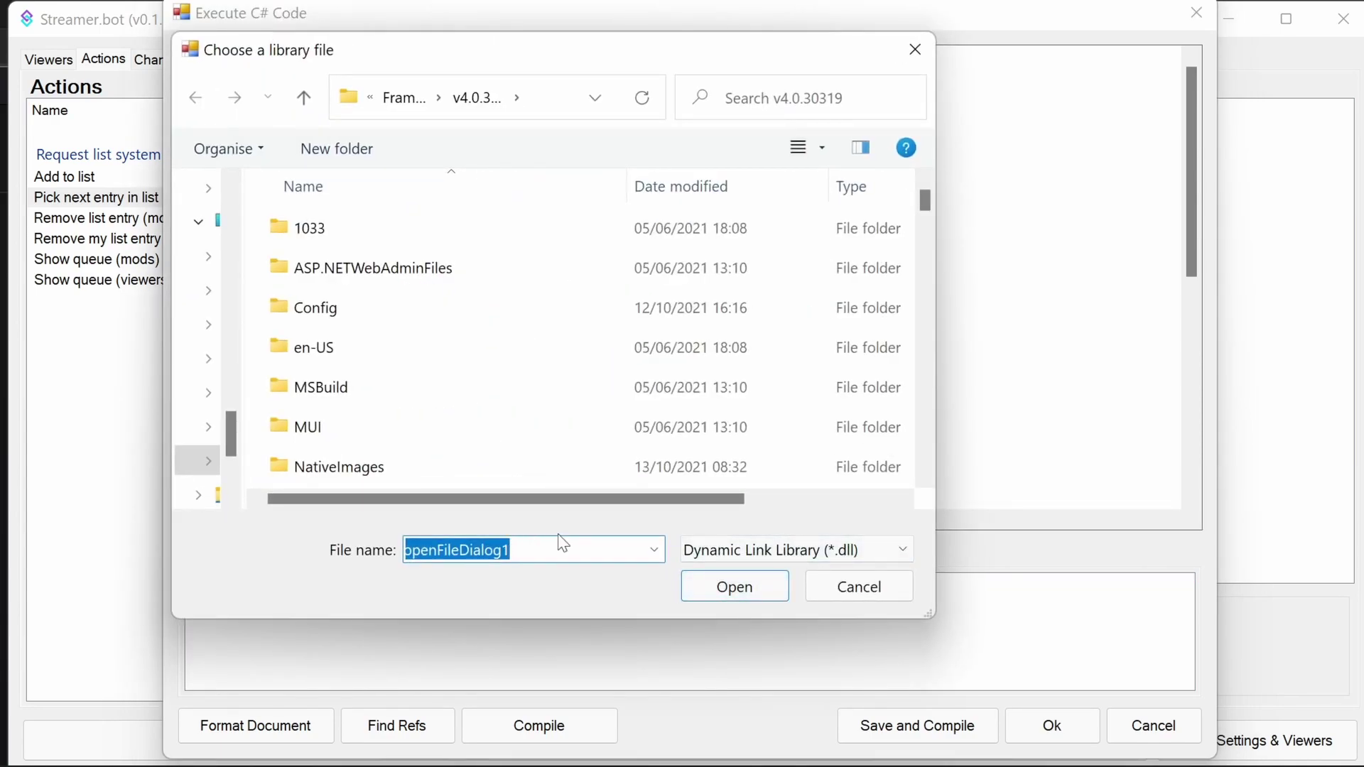
pyautogui.write('system.l')
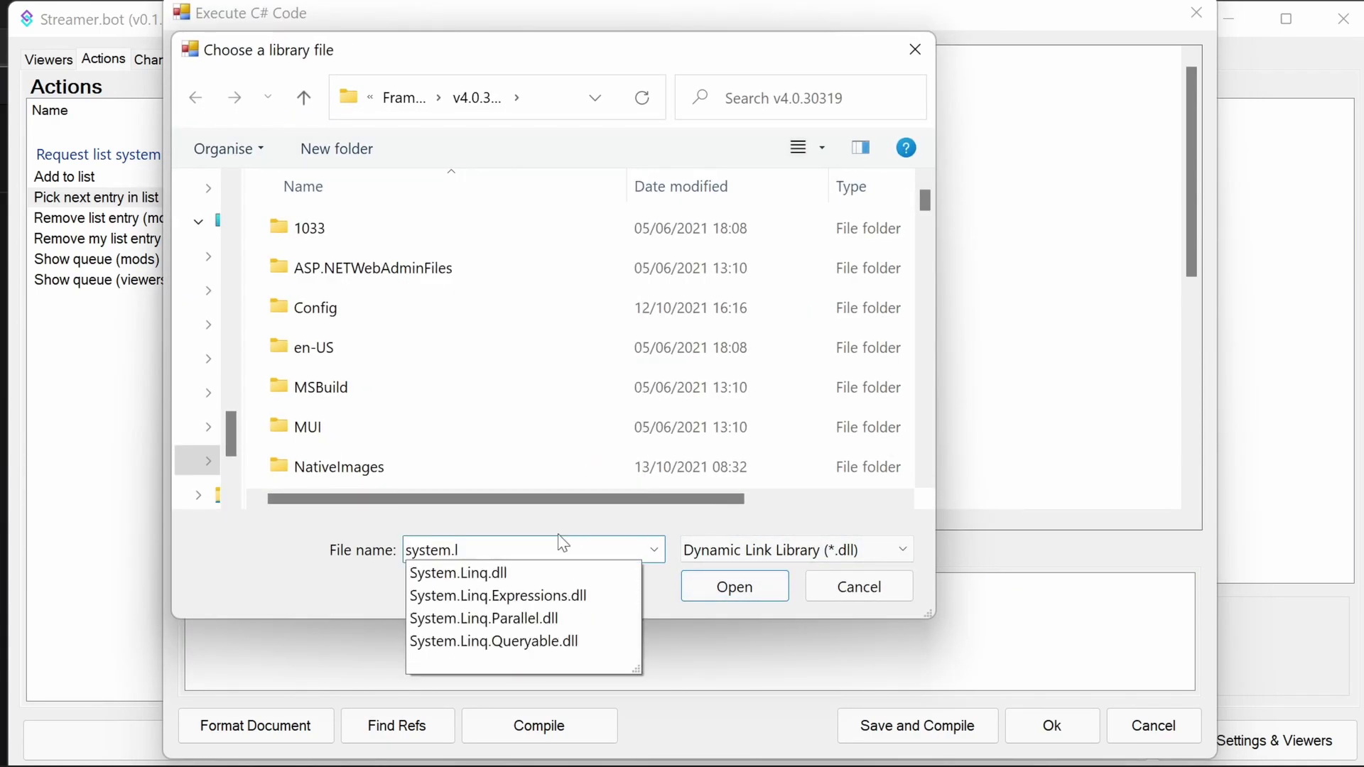
pyautogui.press('Down')
pyautogui.press('Return')
pyautogui.click(551, 734)
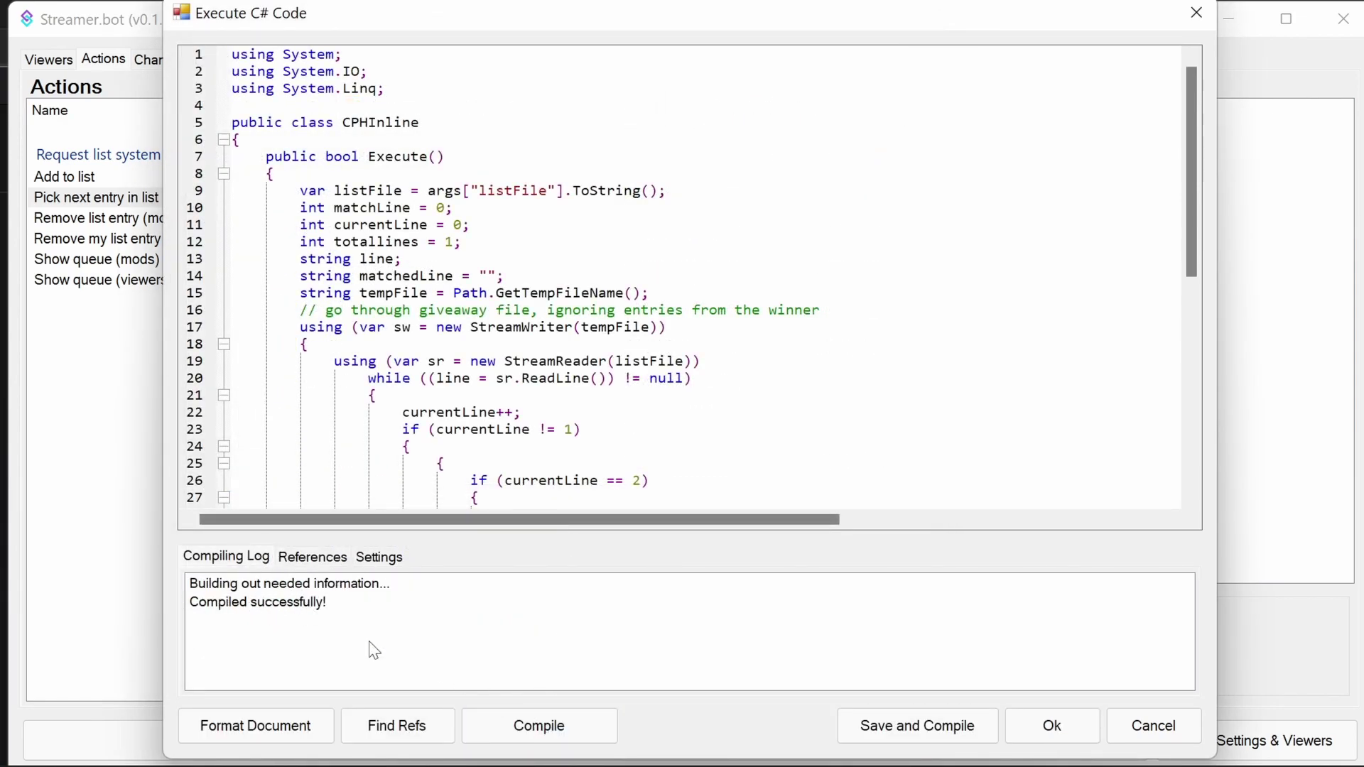
pyautogui.click(898, 716)
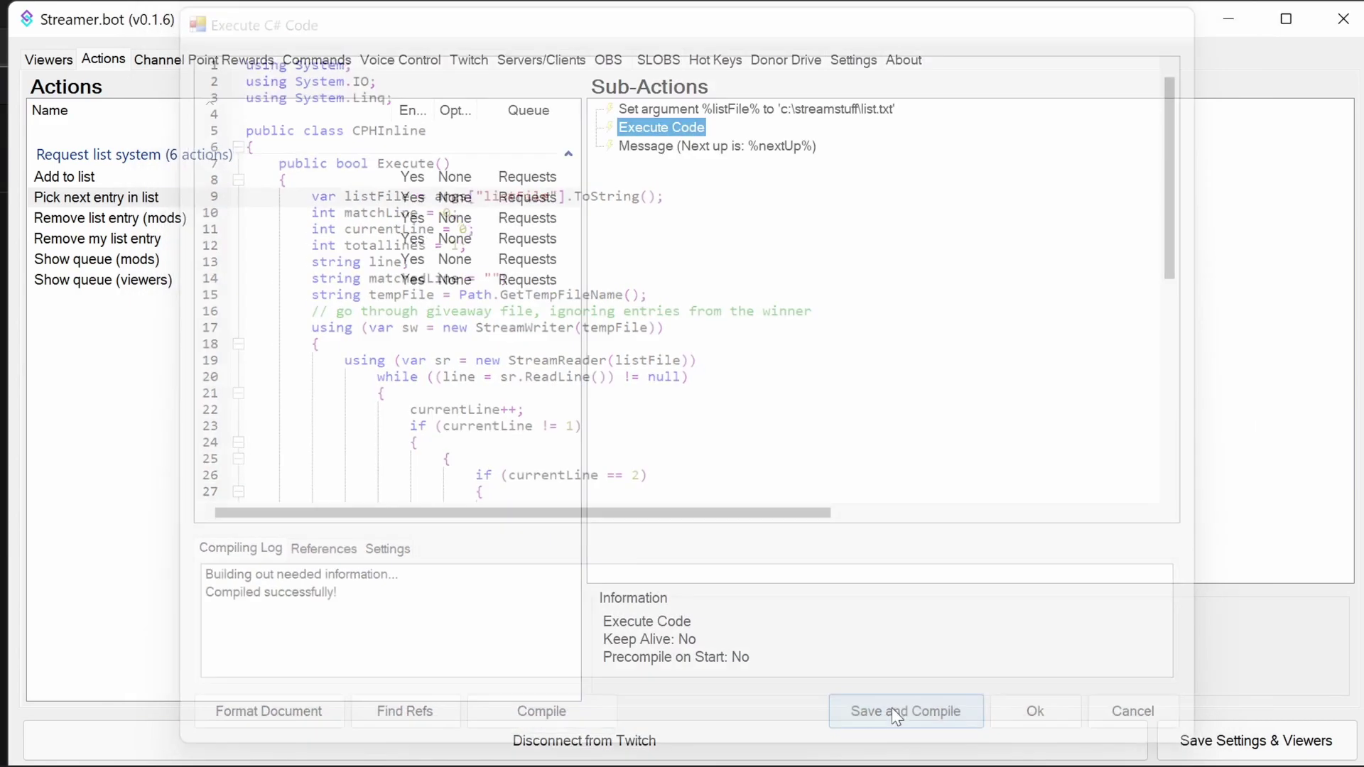
# Check the file path in the listFile argument of Remove list entry (mods) without changing it.
pyautogui.click(124, 218)
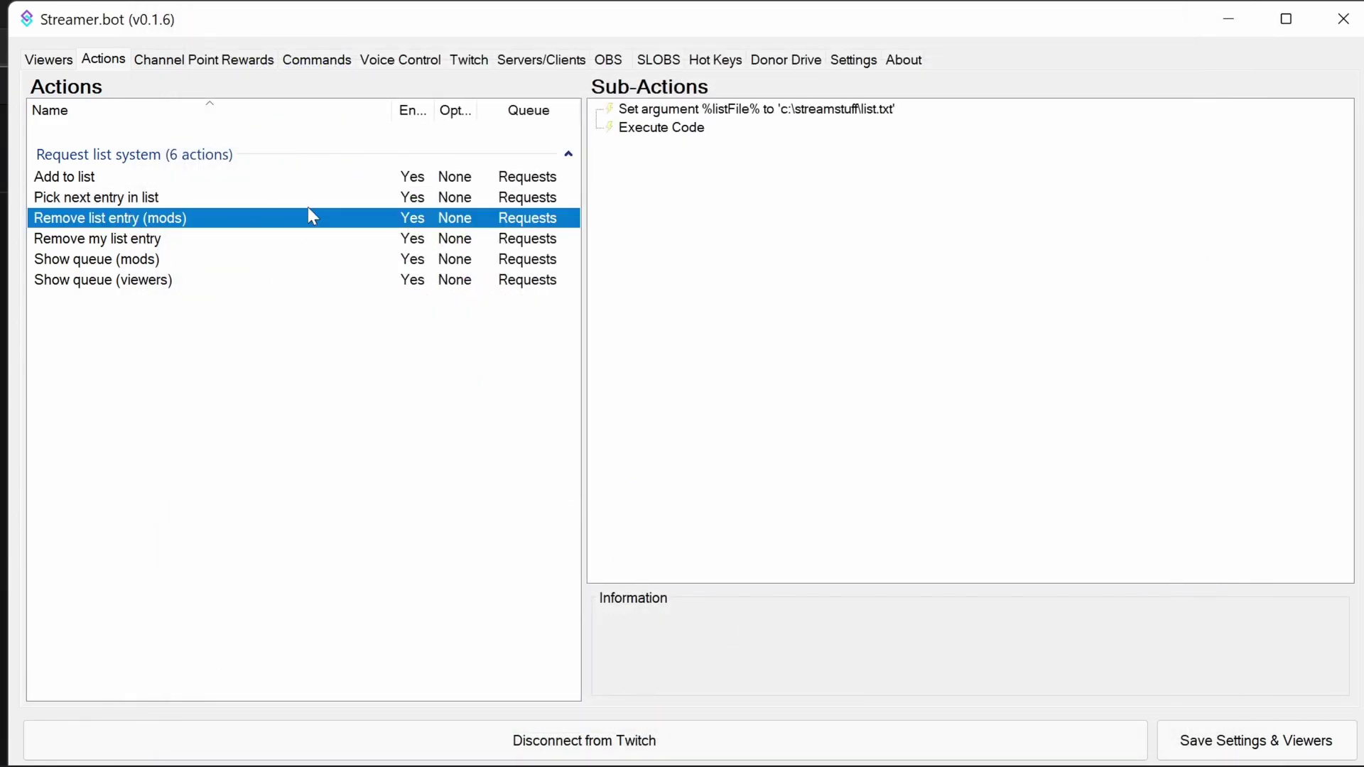
pyautogui.doubleClick(661, 112)
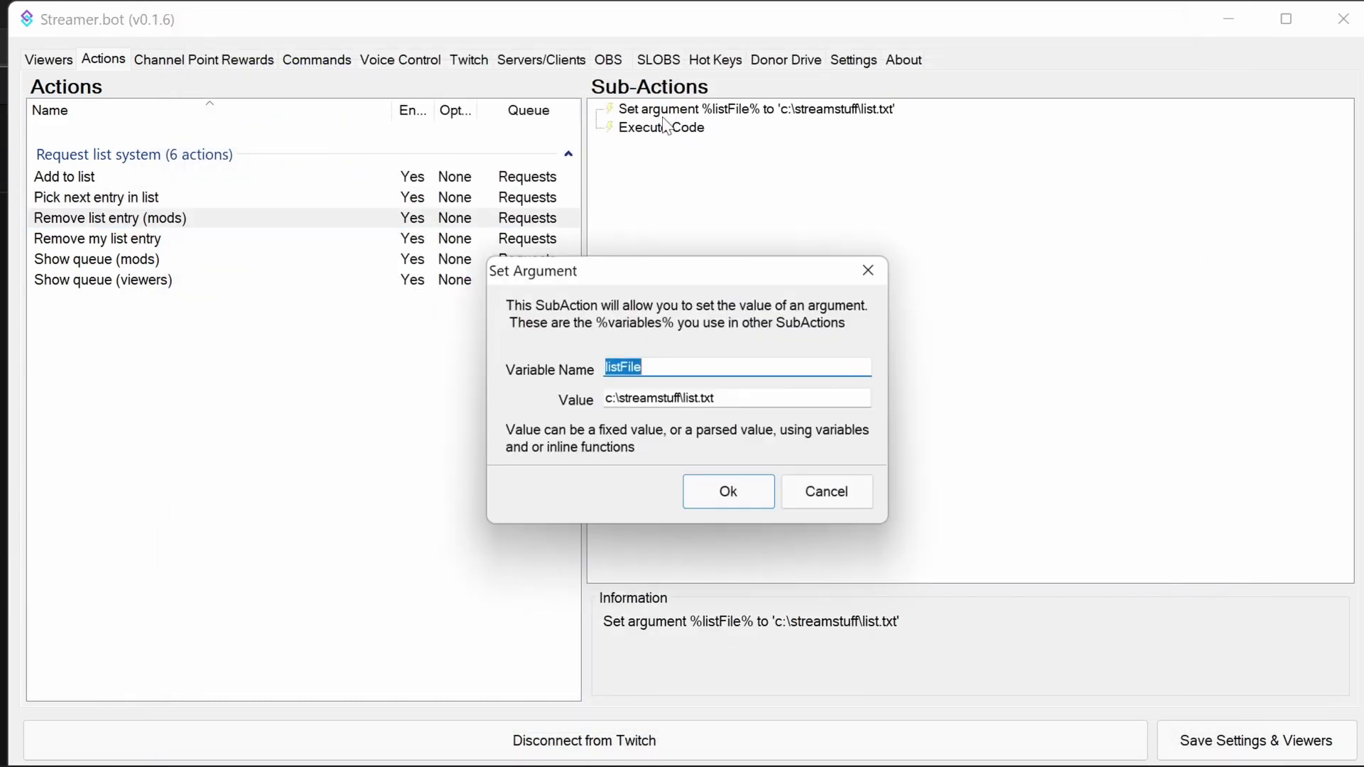
pyautogui.doubleClick(672, 399)
pyautogui.click(810, 486)
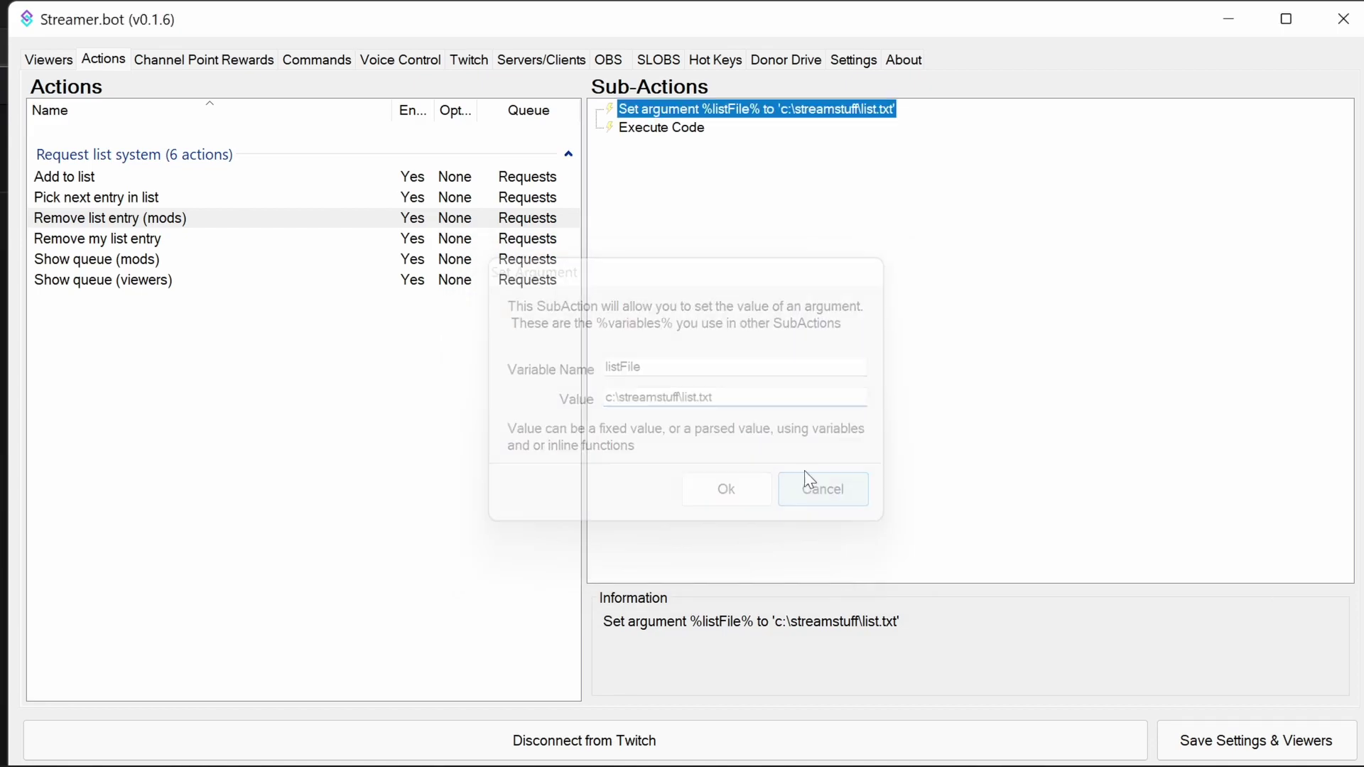
# Add a System.Linq.dll reference to the Execute Code sub-action of Remove list entry (mods), and save the compiled code.
pyautogui.doubleClick(650, 128)
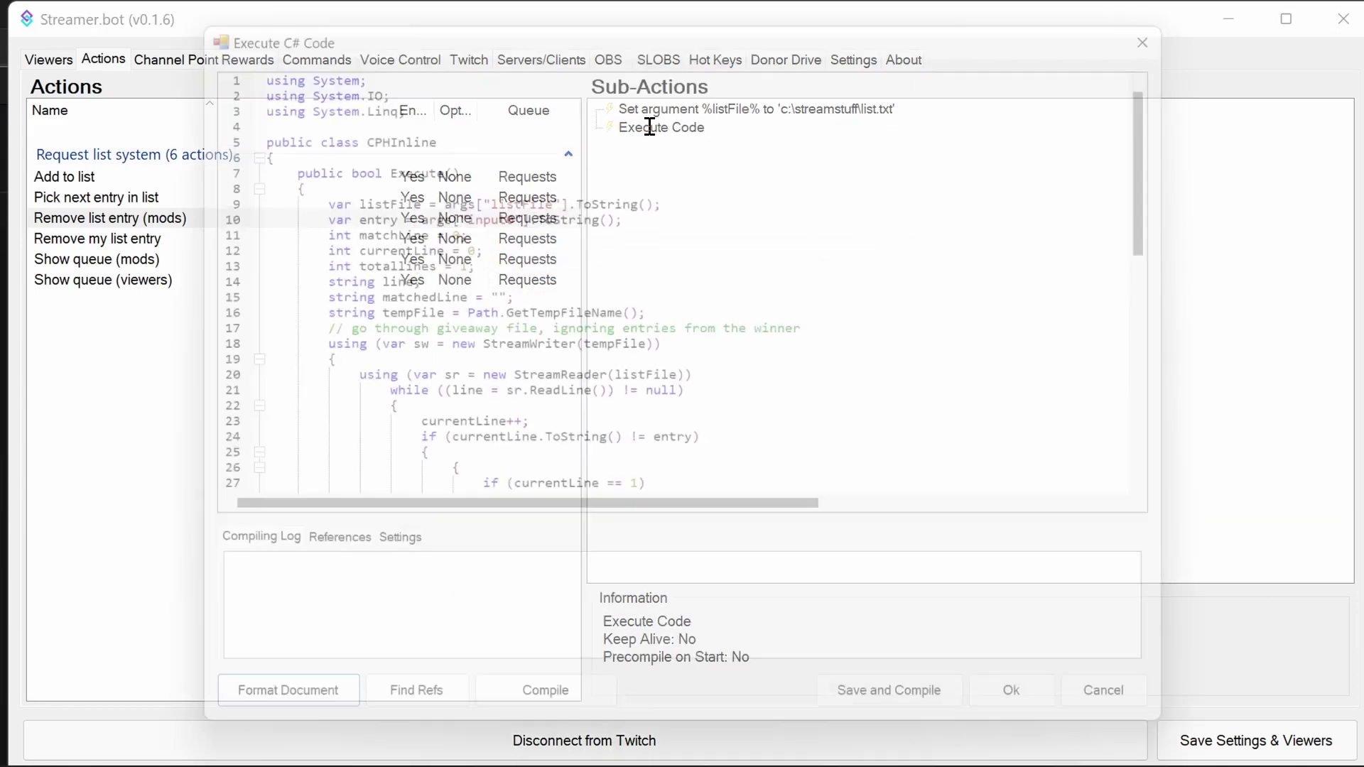
pyautogui.click(526, 715)
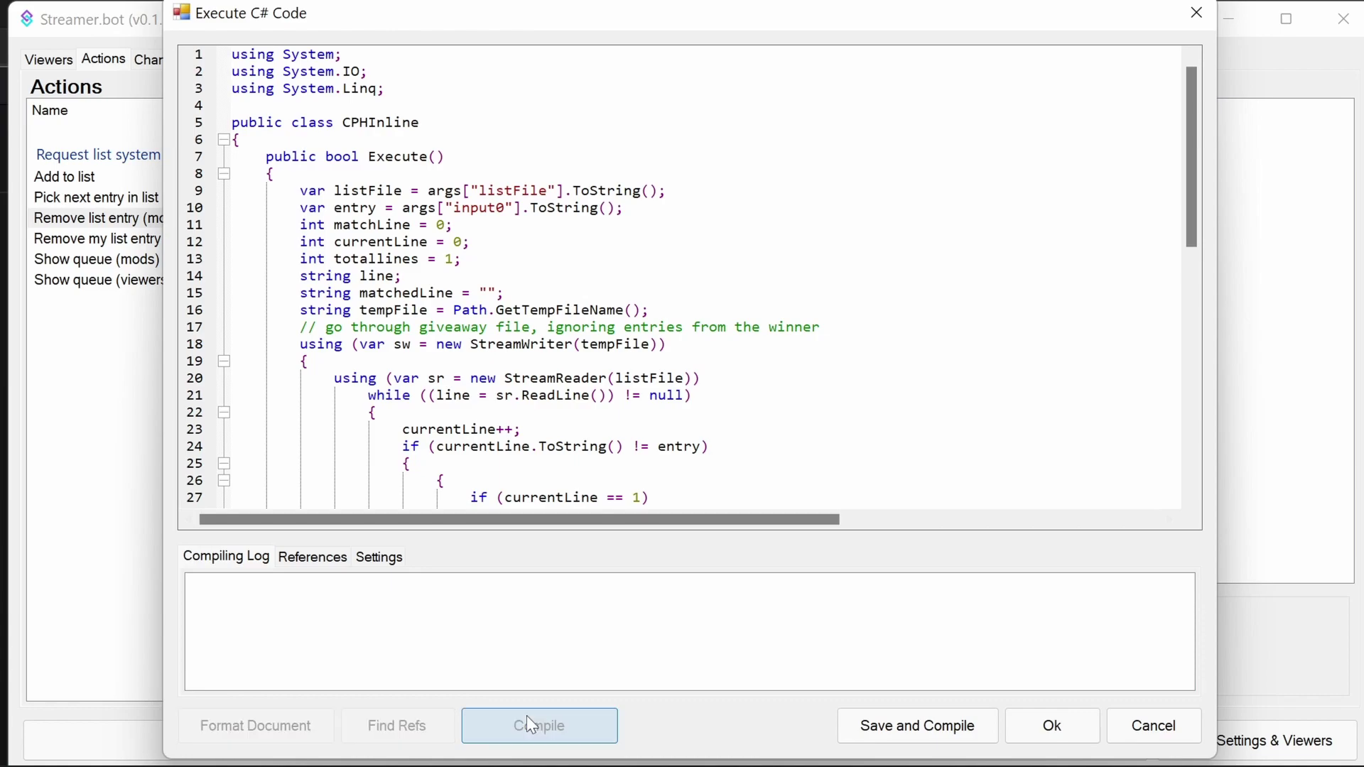
pyautogui.click(320, 559)
pyautogui.rightClick(364, 614)
pyautogui.click(373, 625)
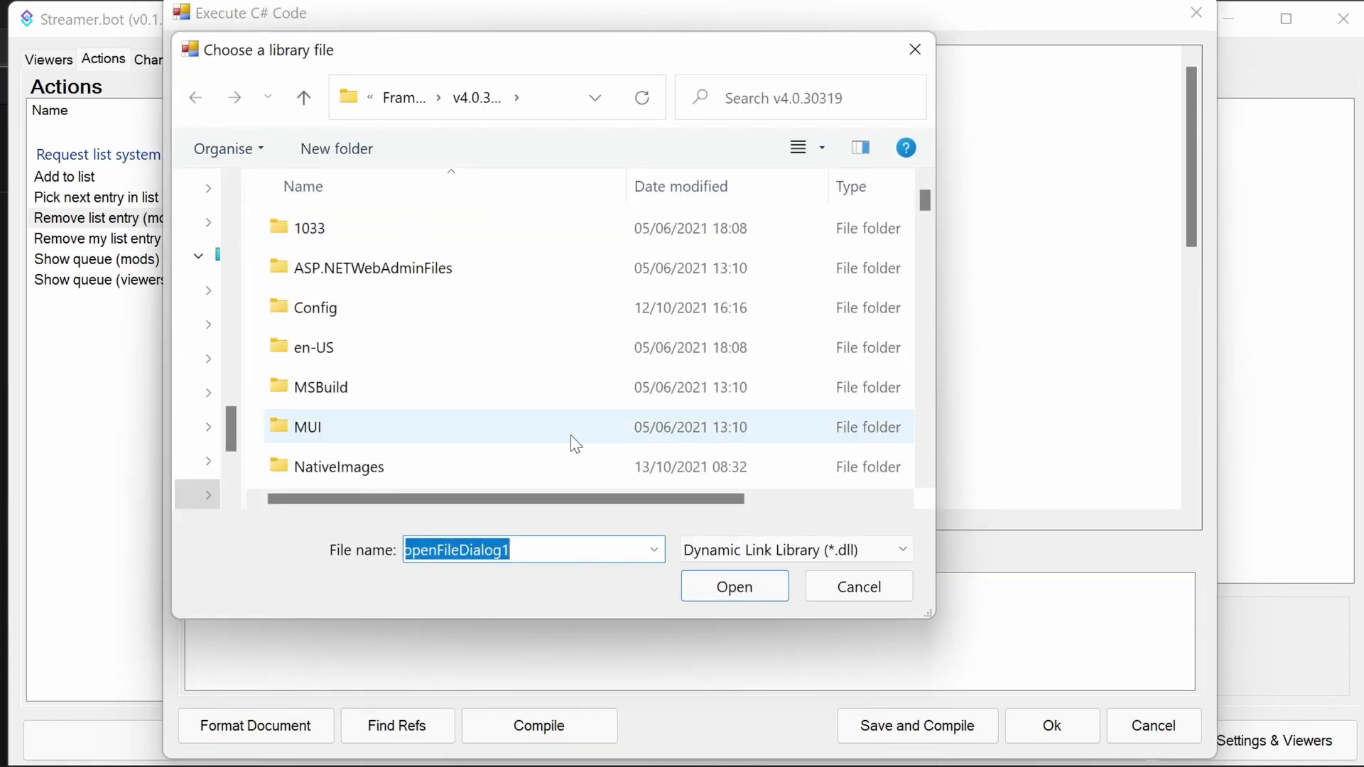
pyautogui.write('sys')
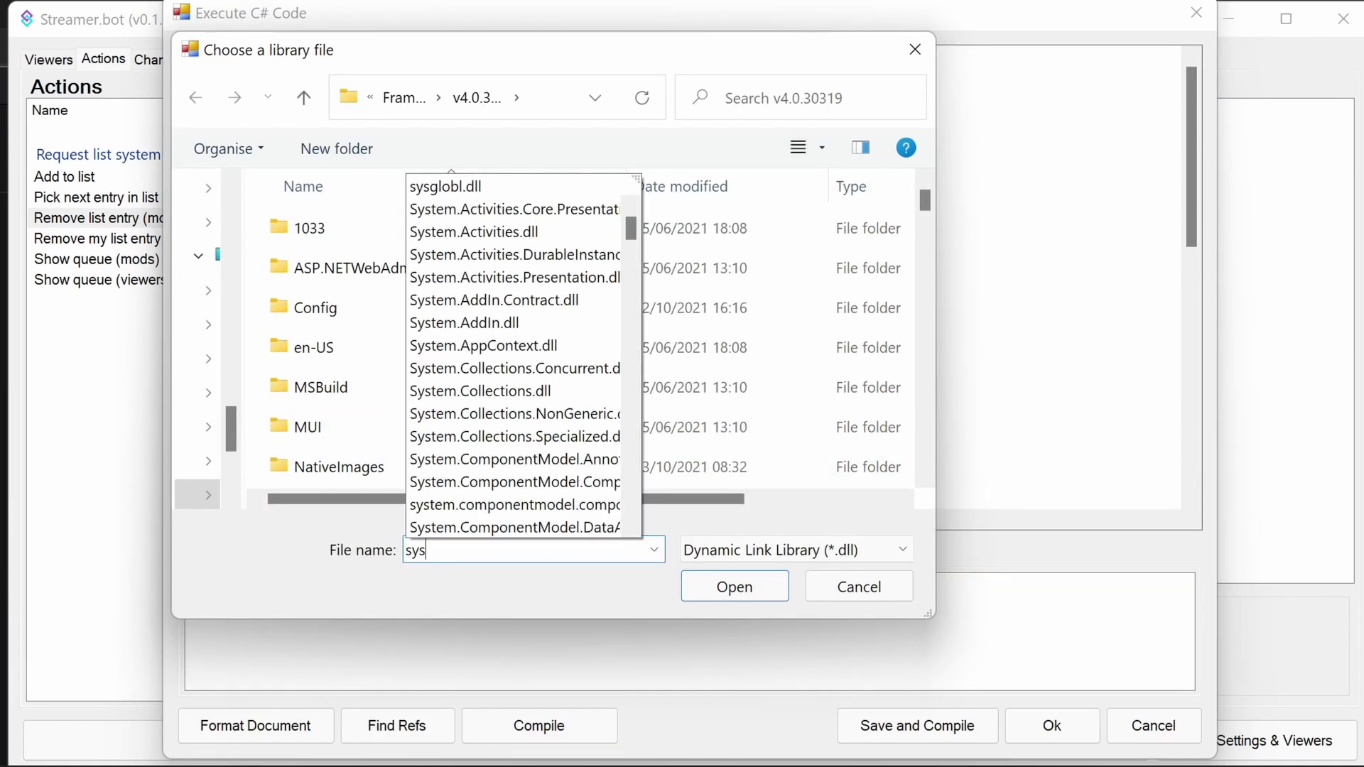
pyautogui.write('tem.li')
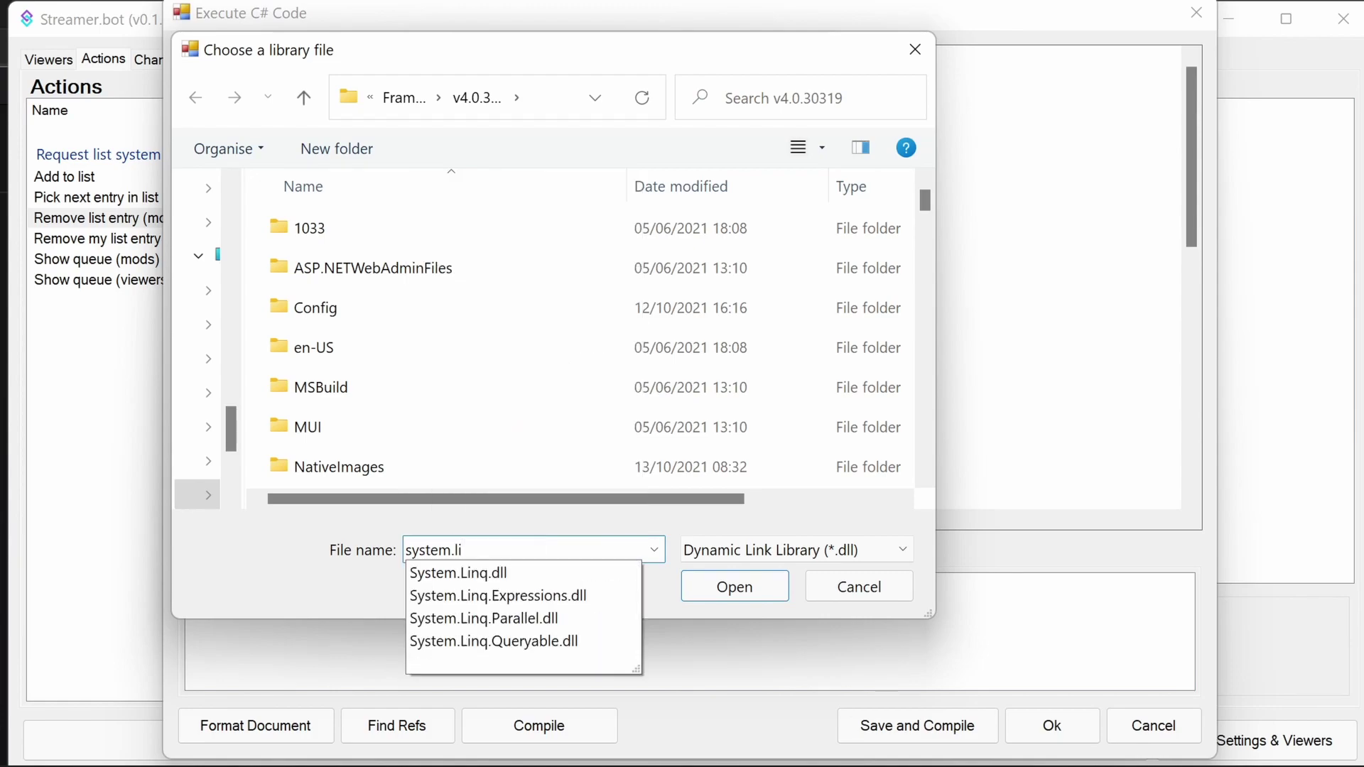
pyautogui.click(499, 581)
pyautogui.click(732, 587)
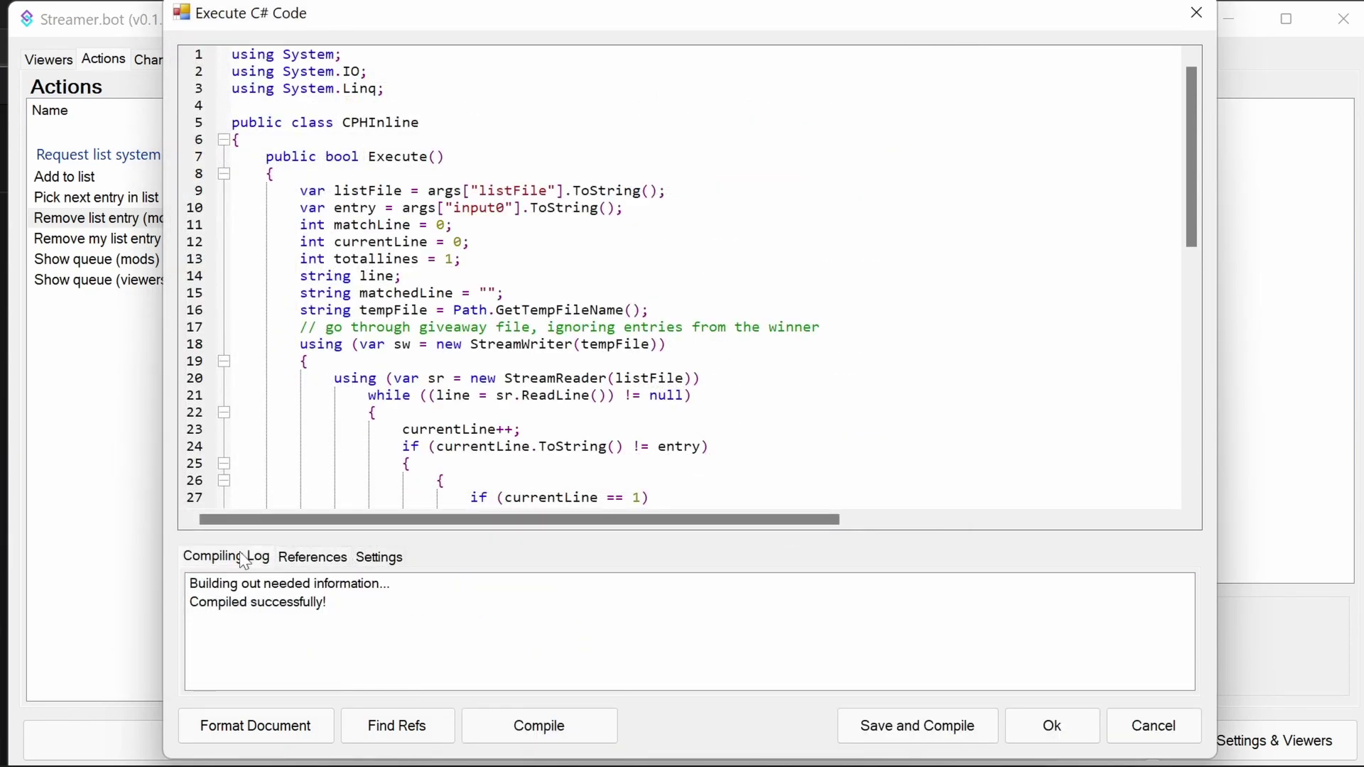
pyautogui.click(981, 731)
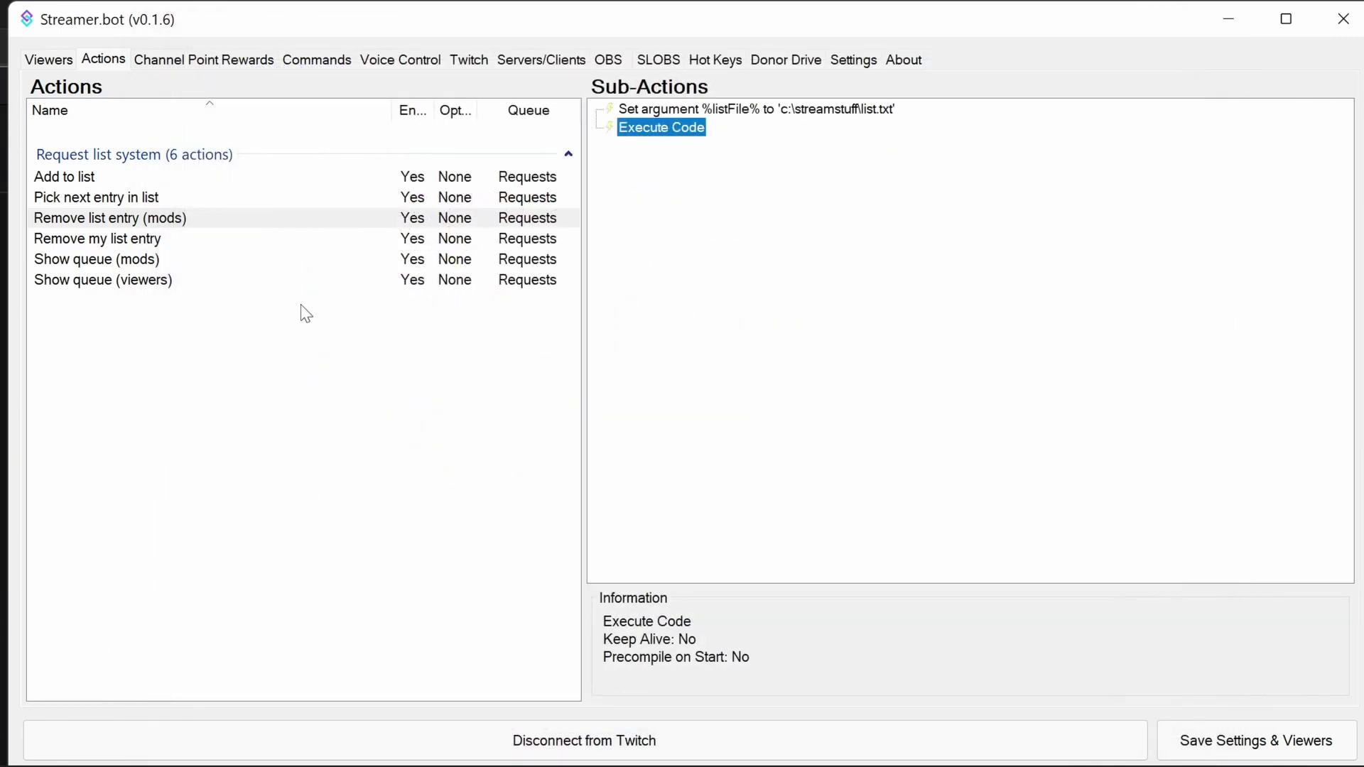
# Add a System.Linq.dll reference to the Execute Code sub-action of Remove my list entry, then compile and save the code.
pyautogui.click(137, 240)
pyautogui.click(675, 114)
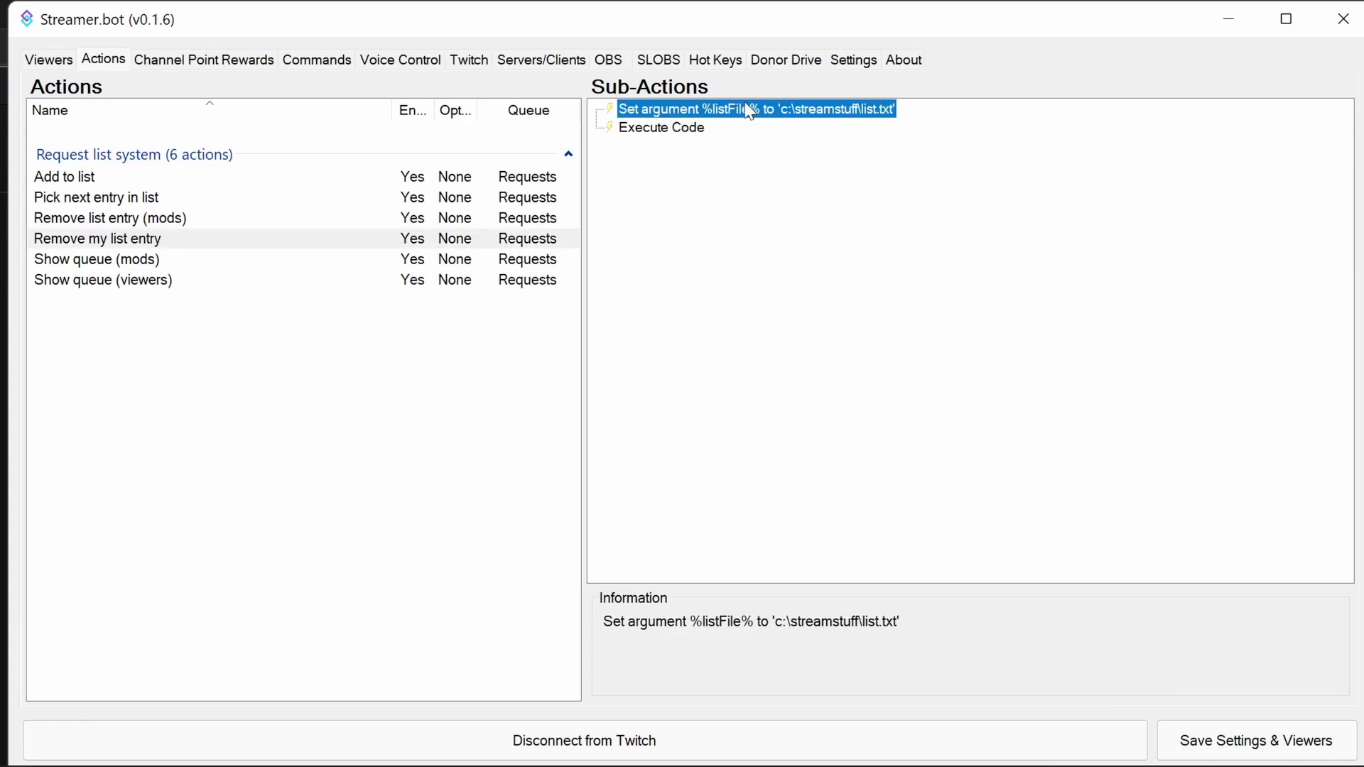
pyautogui.doubleClick(661, 130)
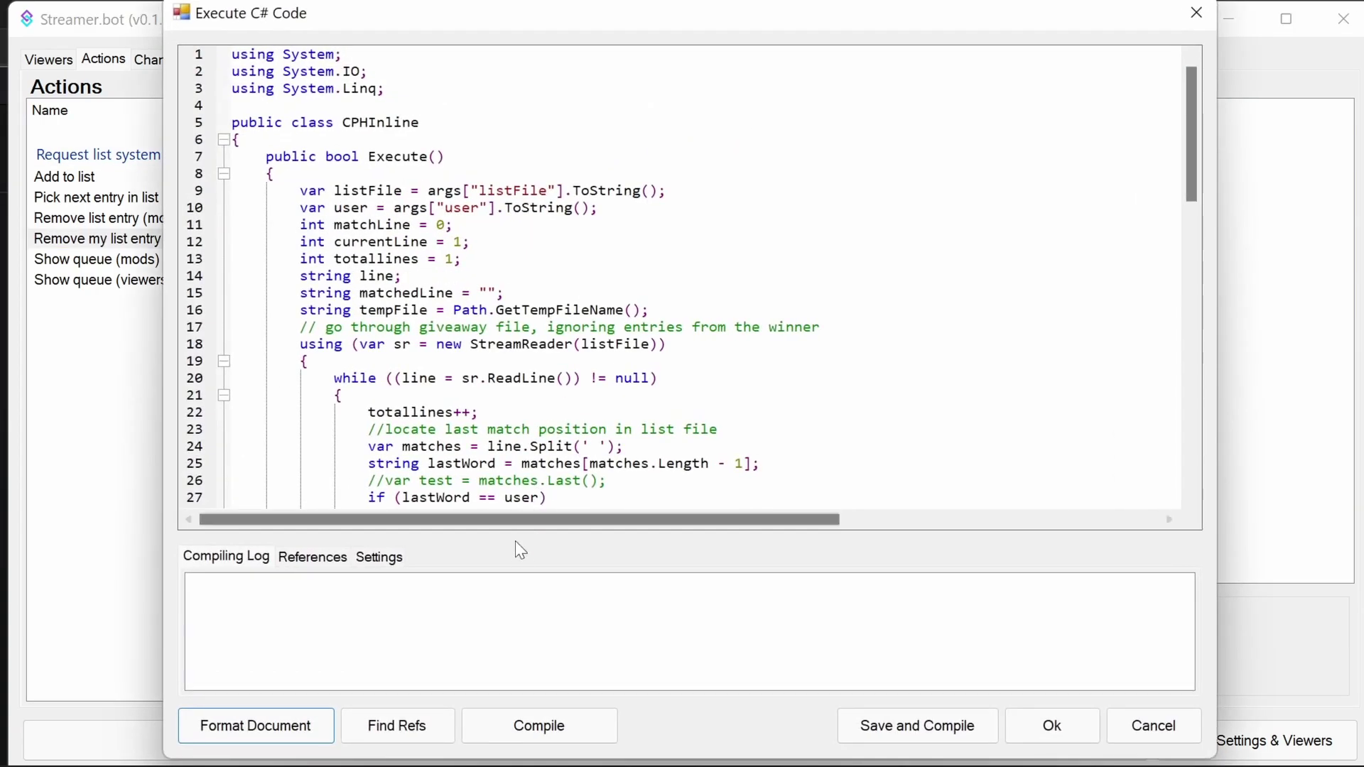
pyautogui.scroll(-4, 521, 426)
pyautogui.click(312, 557)
pyautogui.rightClick(337, 611)
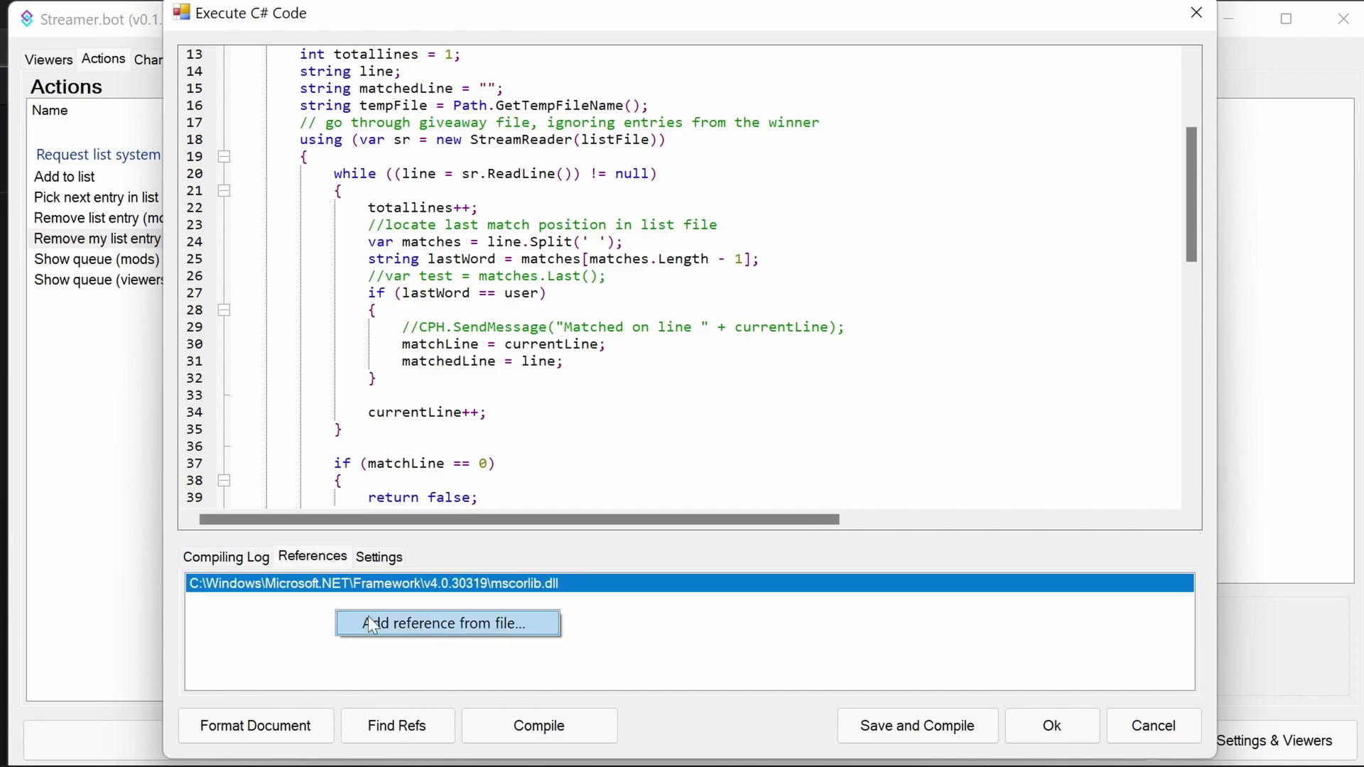
pyautogui.click(373, 625)
pyautogui.write('syste,')
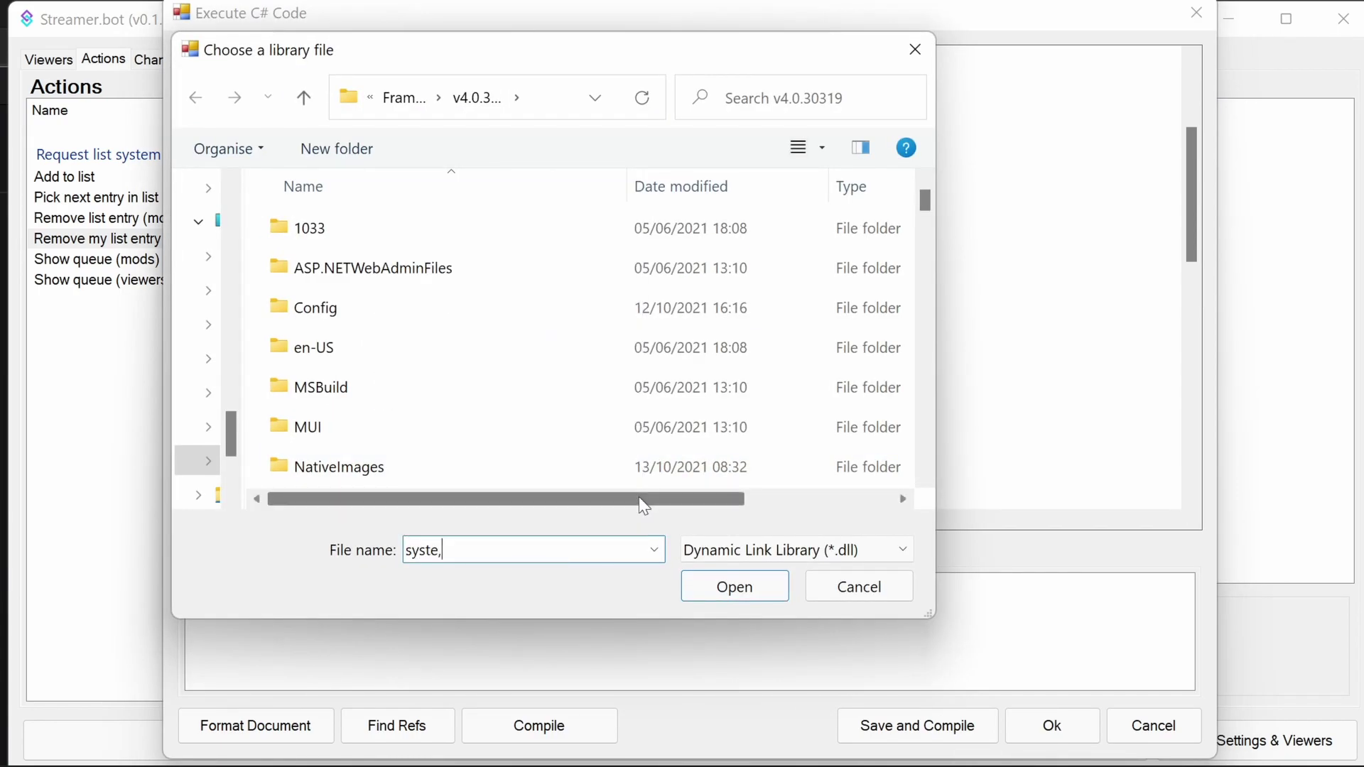
pyautogui.press('BackSpace')
pyautogui.write('m.lin')
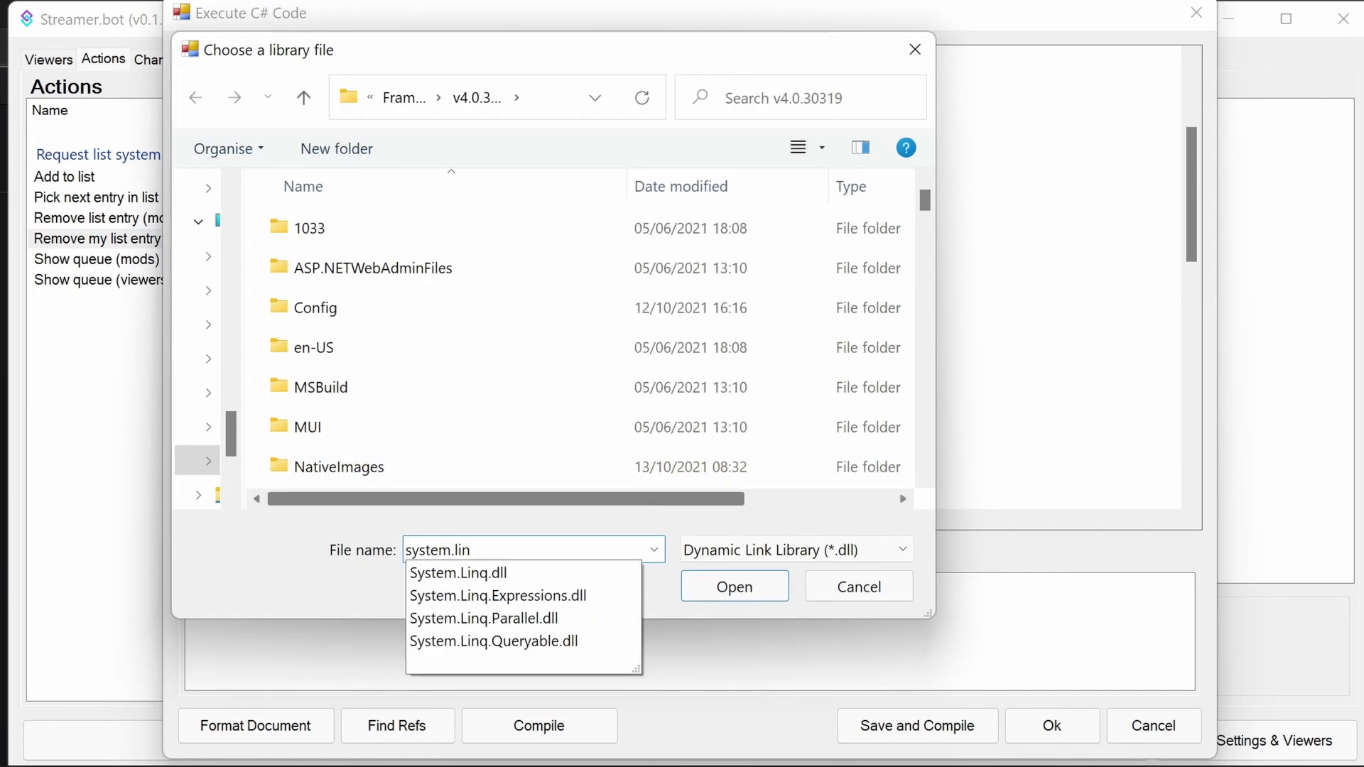
pyautogui.click(558, 573)
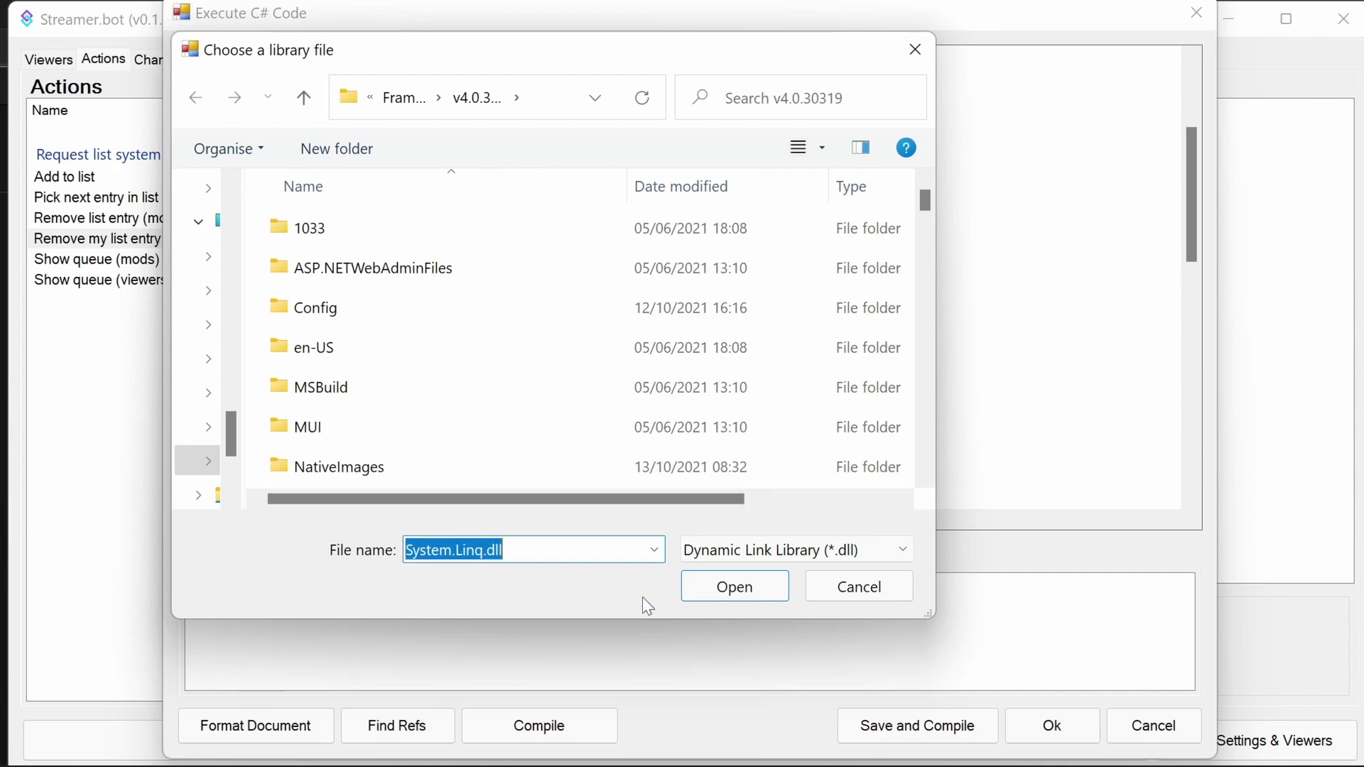
pyautogui.click(734, 587)
pyautogui.click(240, 561)
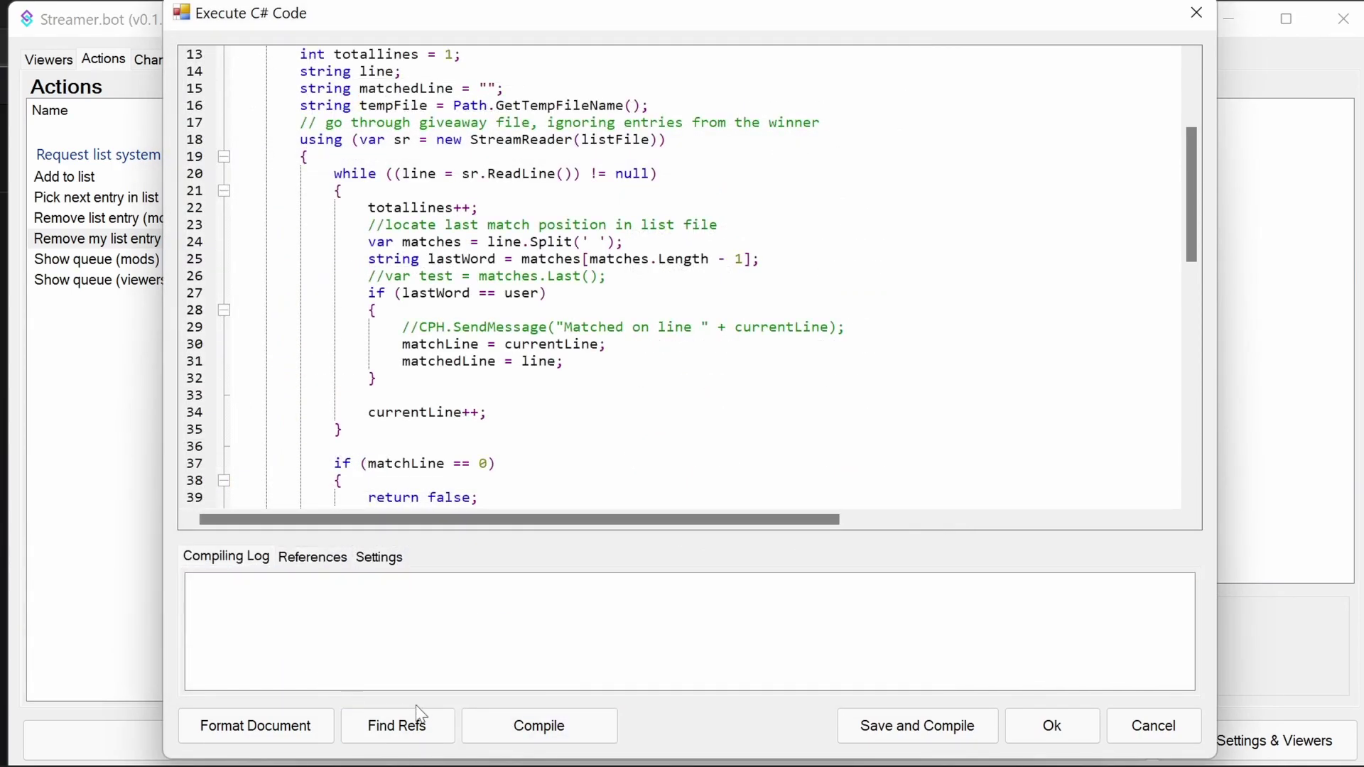
pyautogui.click(517, 719)
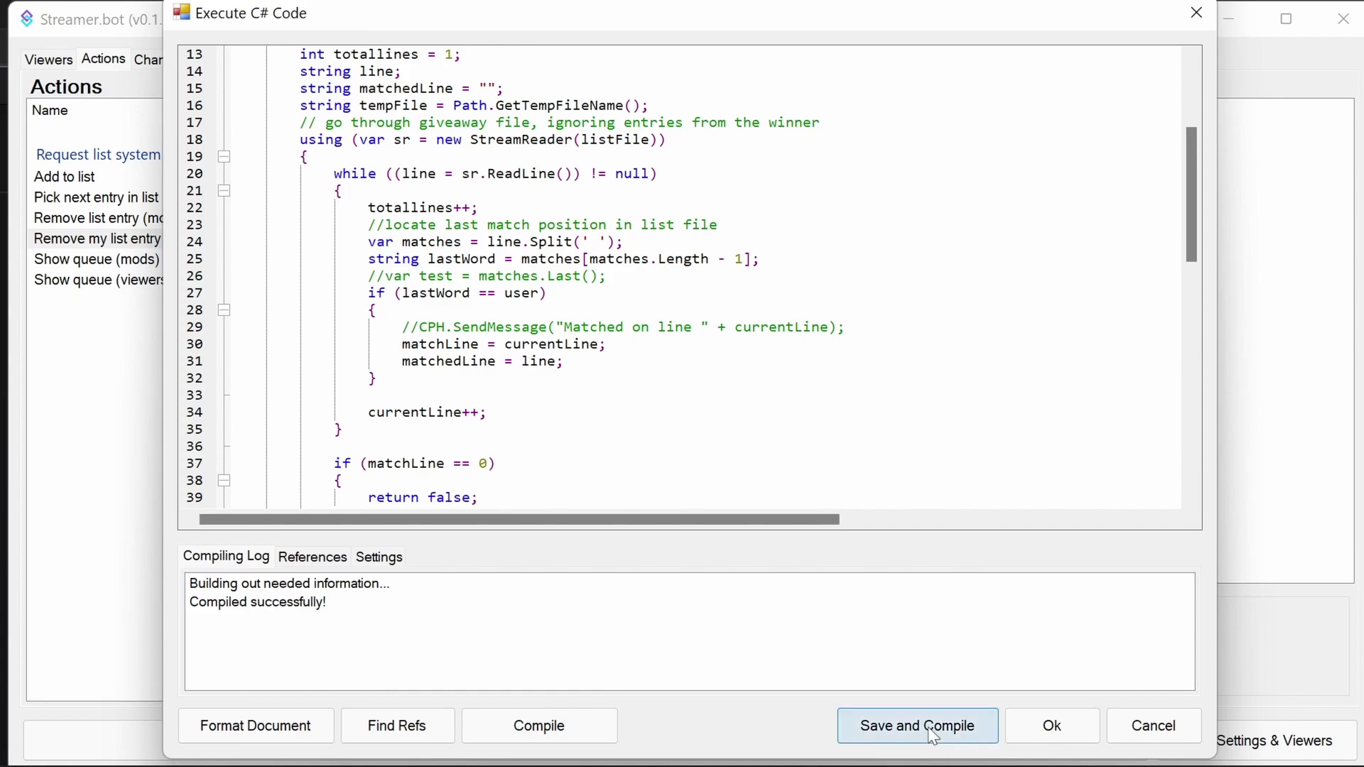
pyautogui.click(928, 726)
# Add a System.Linq.dll reference to the Execute Code sub-action of Show queue (mods), and save and compile the code.
pyautogui.click(131, 261)
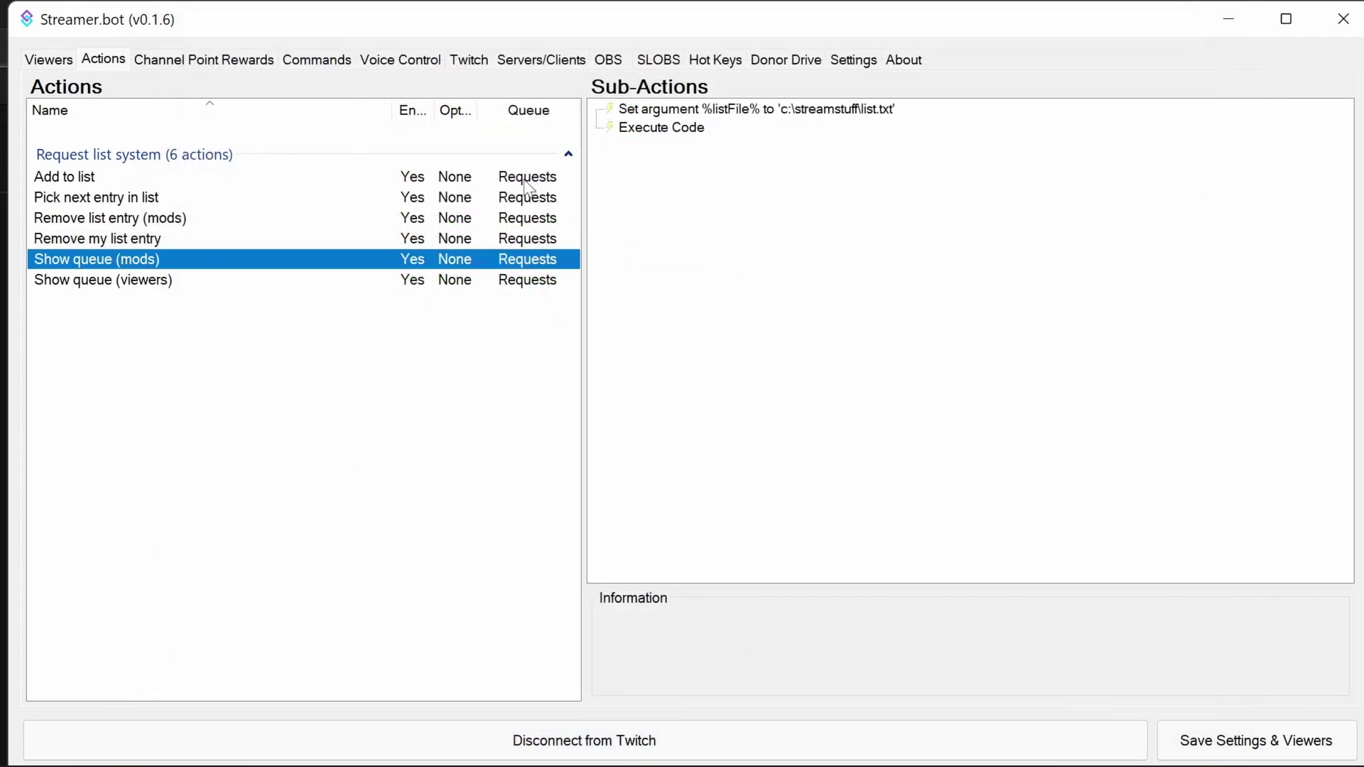
pyautogui.click(668, 129)
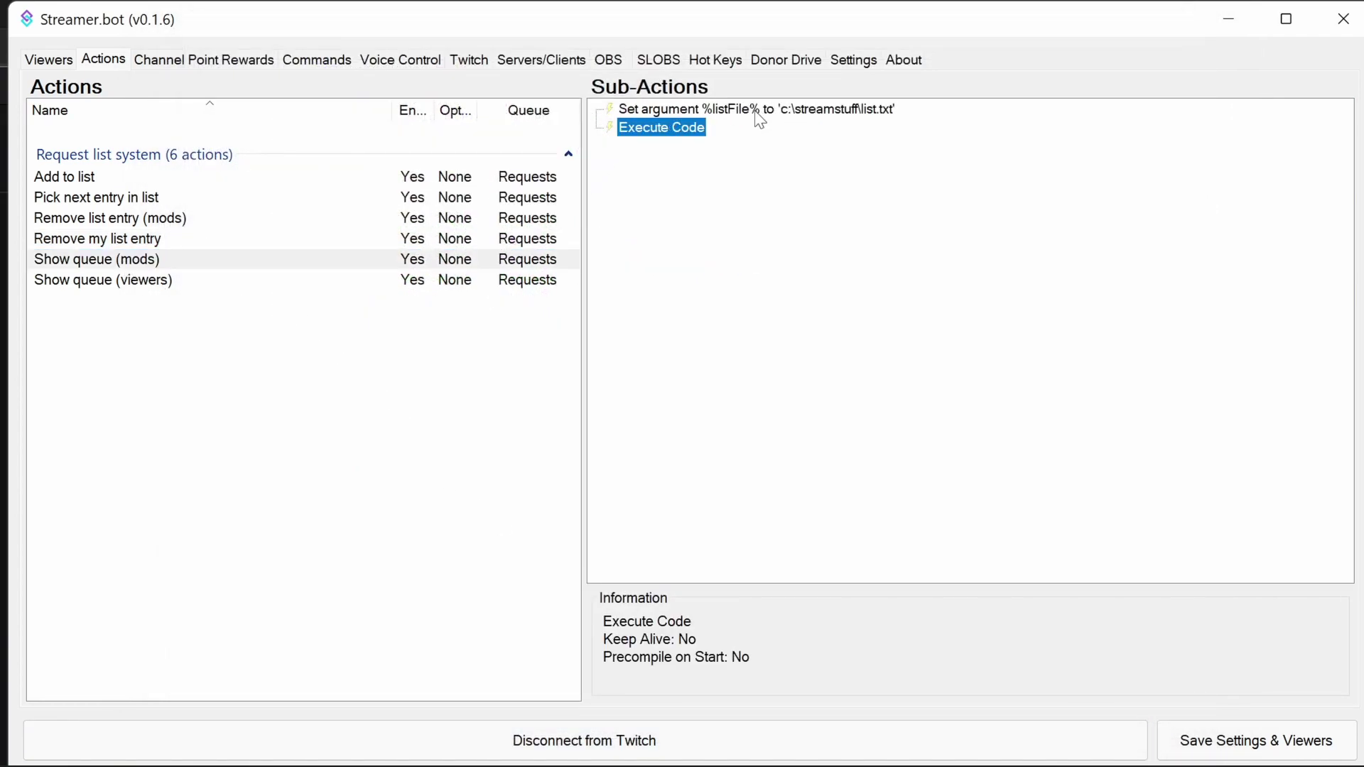
pyautogui.doubleClick(668, 132)
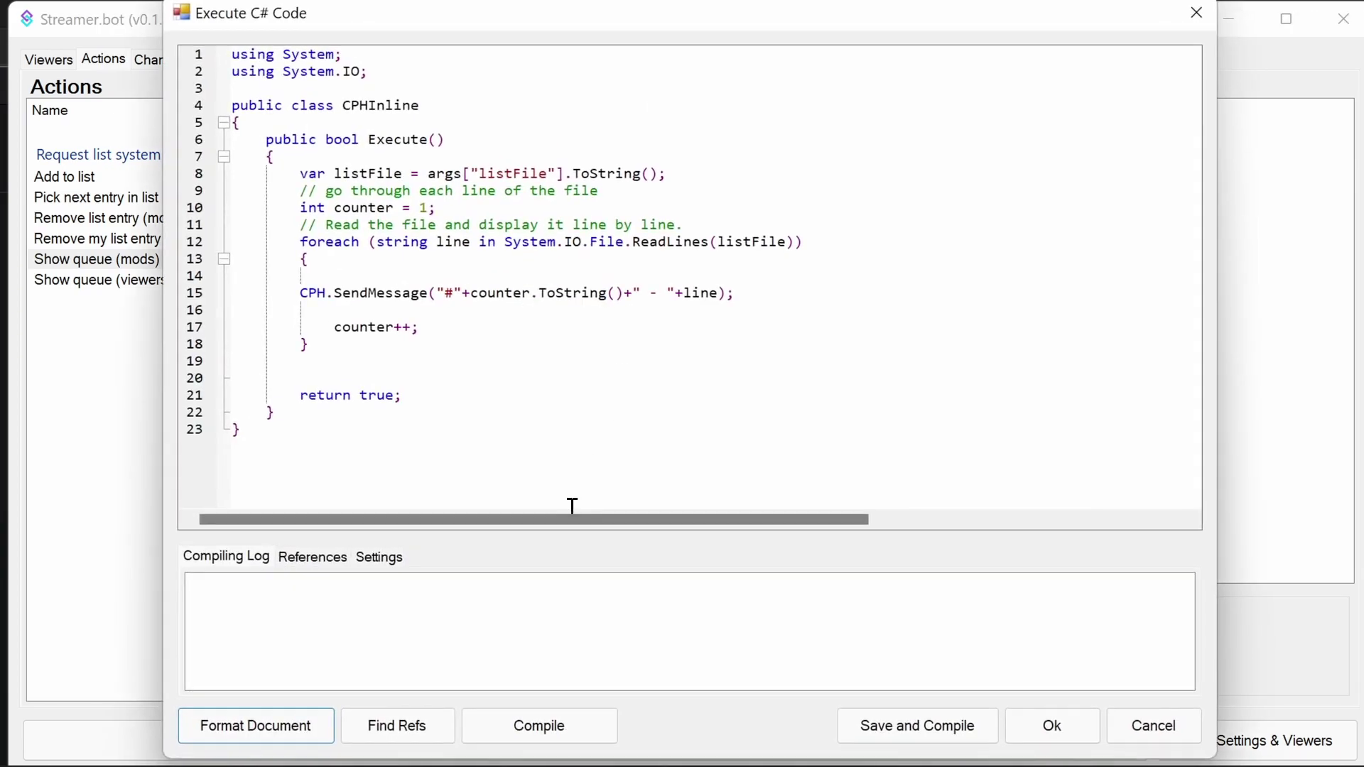
pyautogui.click(328, 564)
pyautogui.rightClick(334, 623)
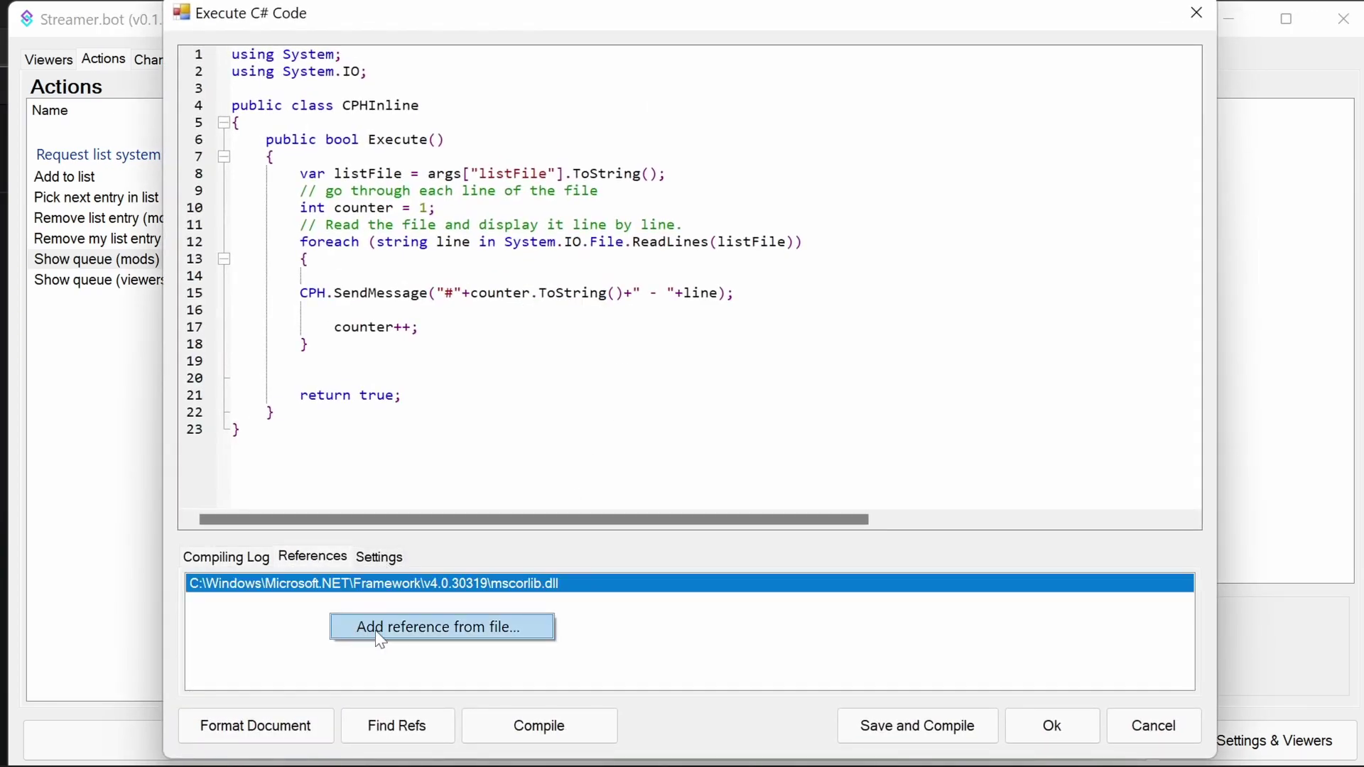
pyautogui.click(468, 623)
pyautogui.write('sys')
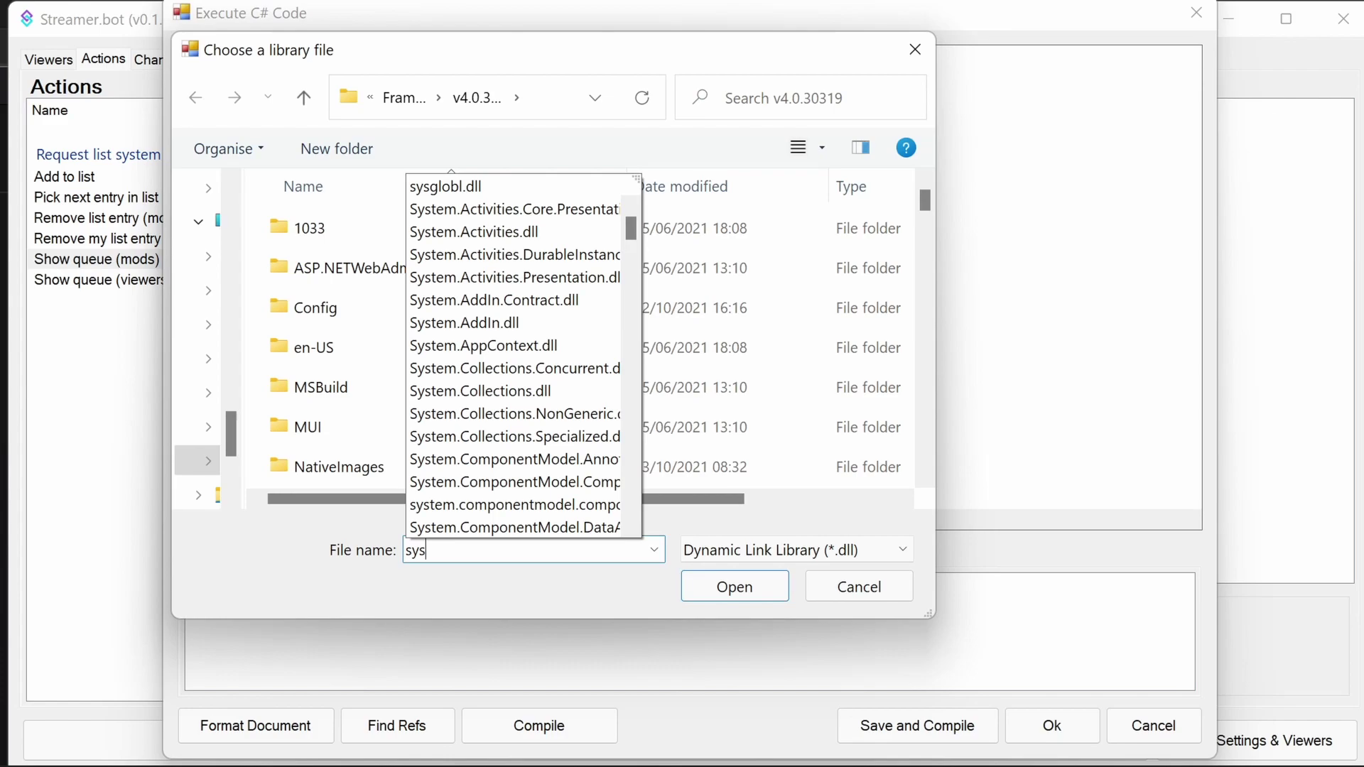
pyautogui.write('tem.linq')
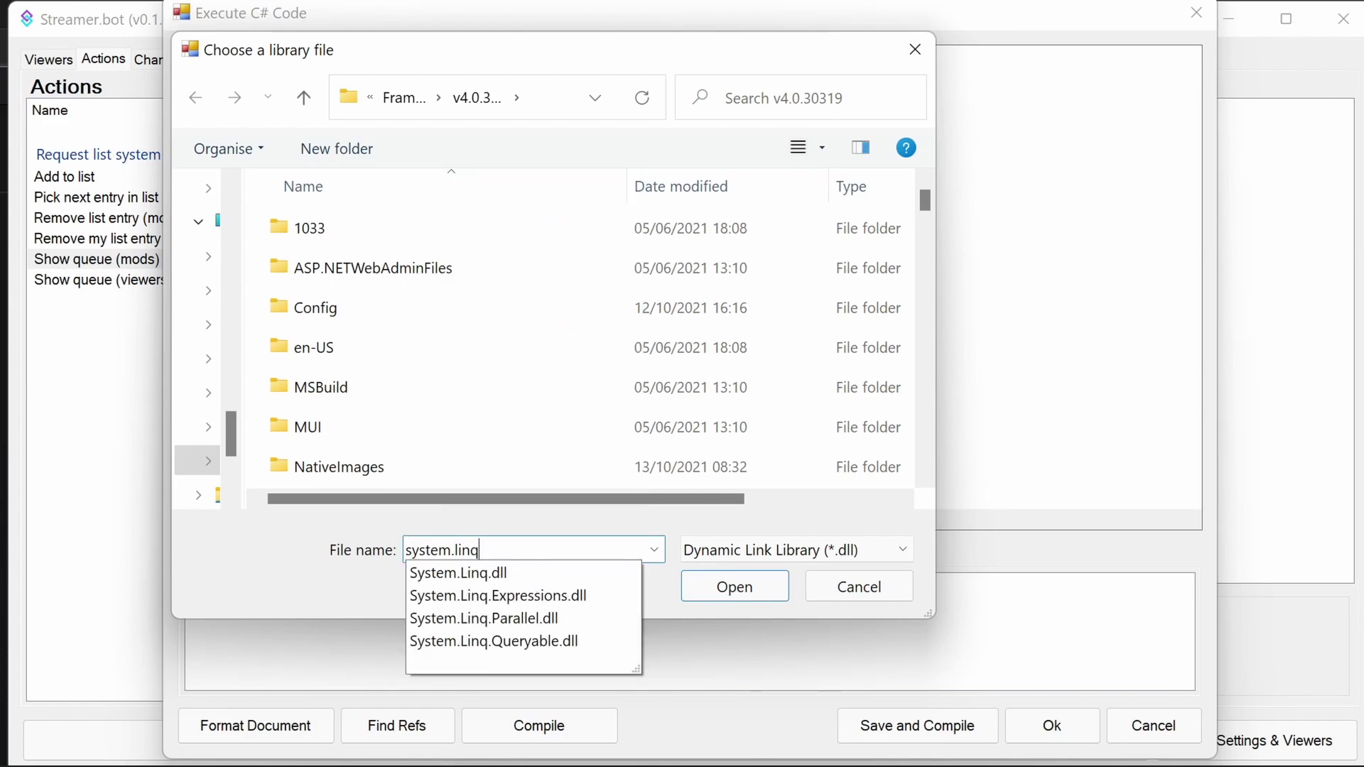
pyautogui.click(735, 589)
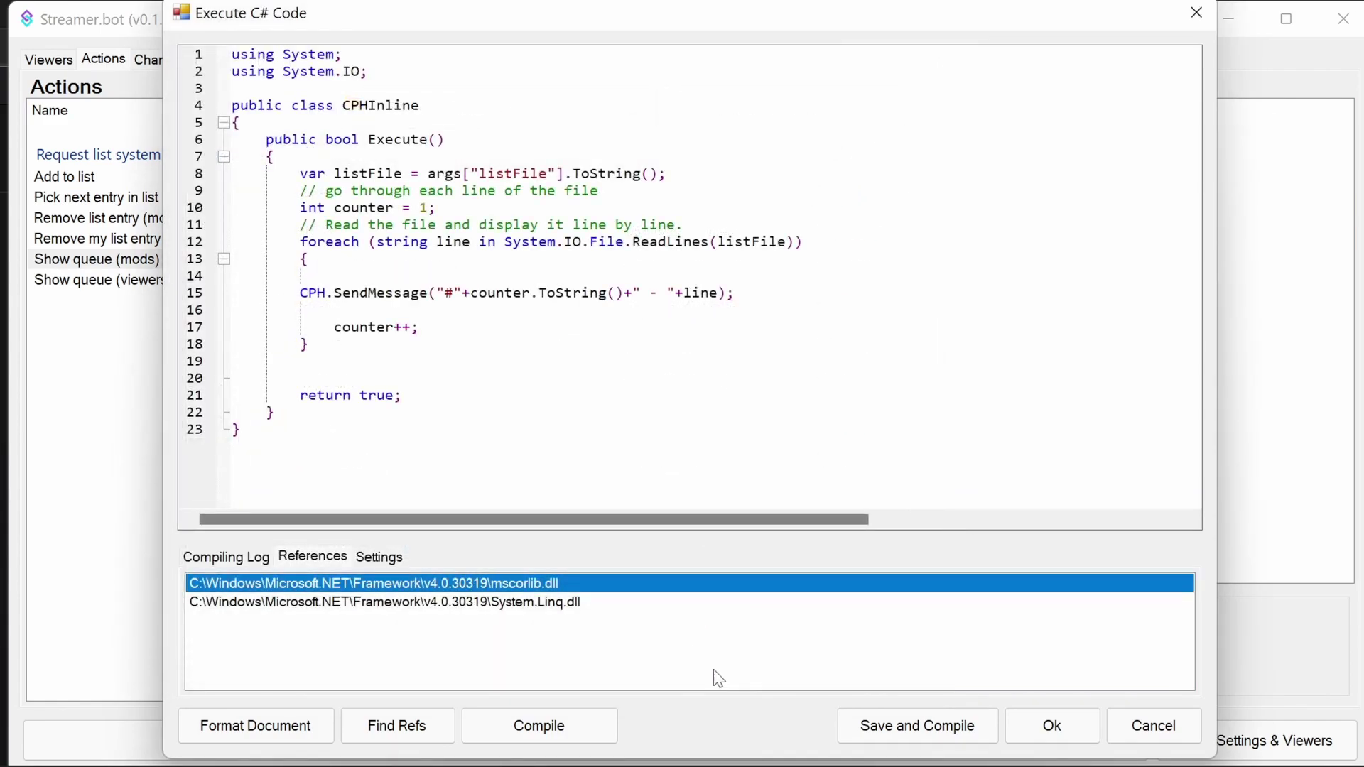
pyautogui.click(918, 725)
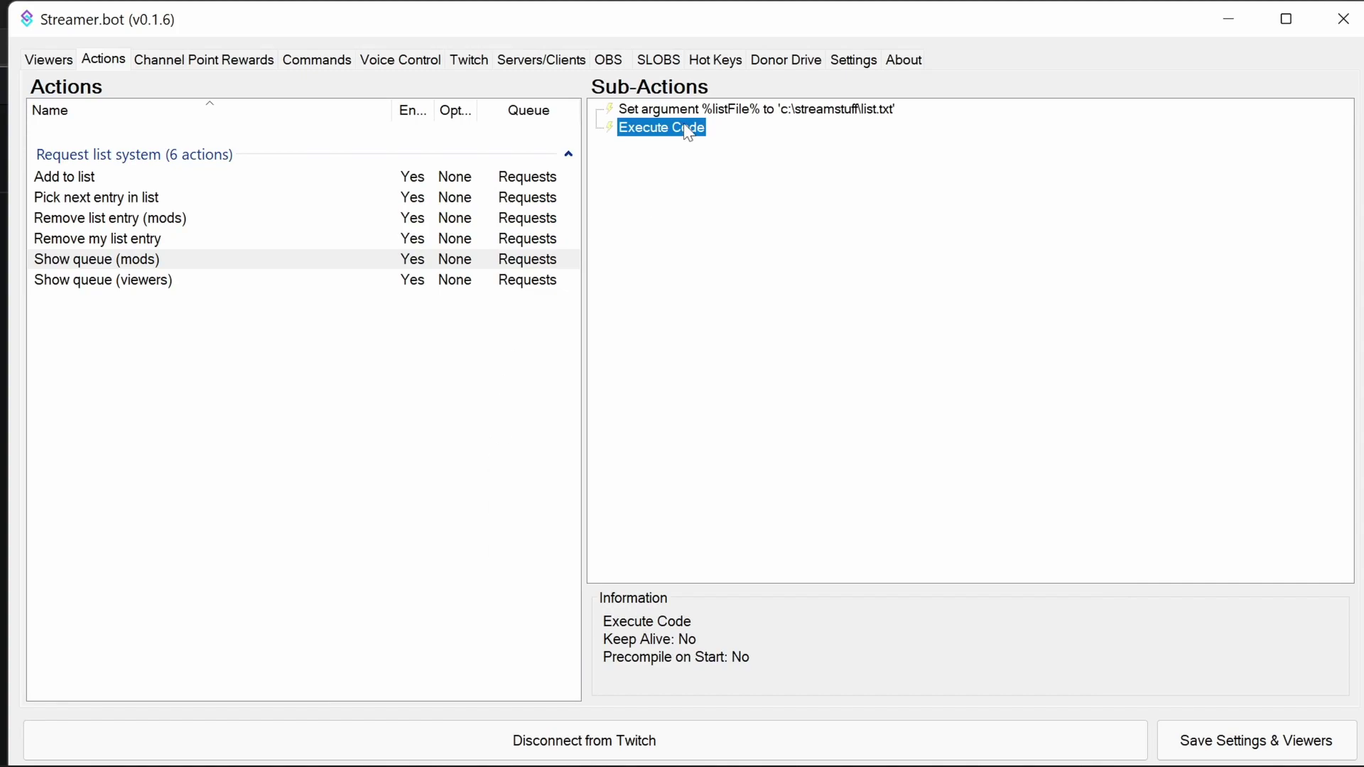
# Reopen the Execute Code sub-action of Show queue (mods), compile its C# code again and save it.
pyautogui.click(633, 112)
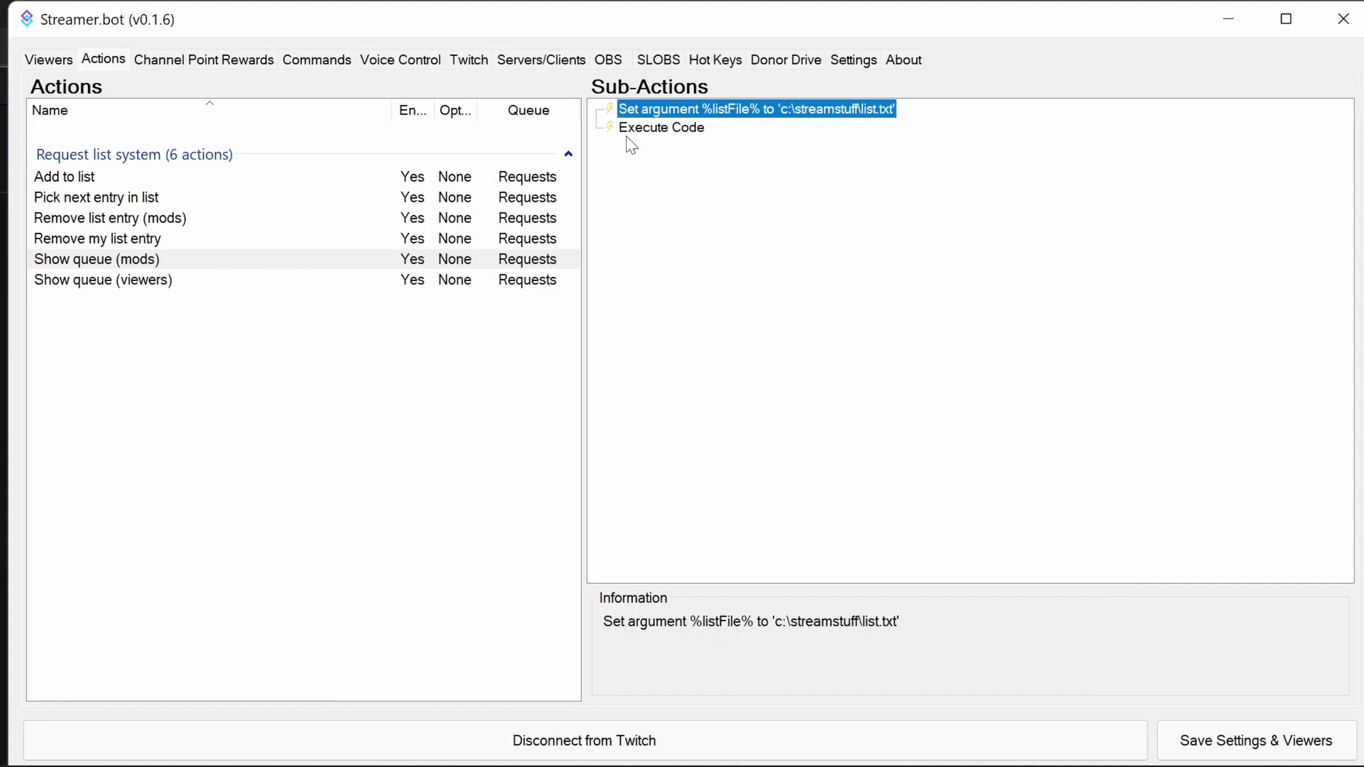
pyautogui.doubleClick(653, 129)
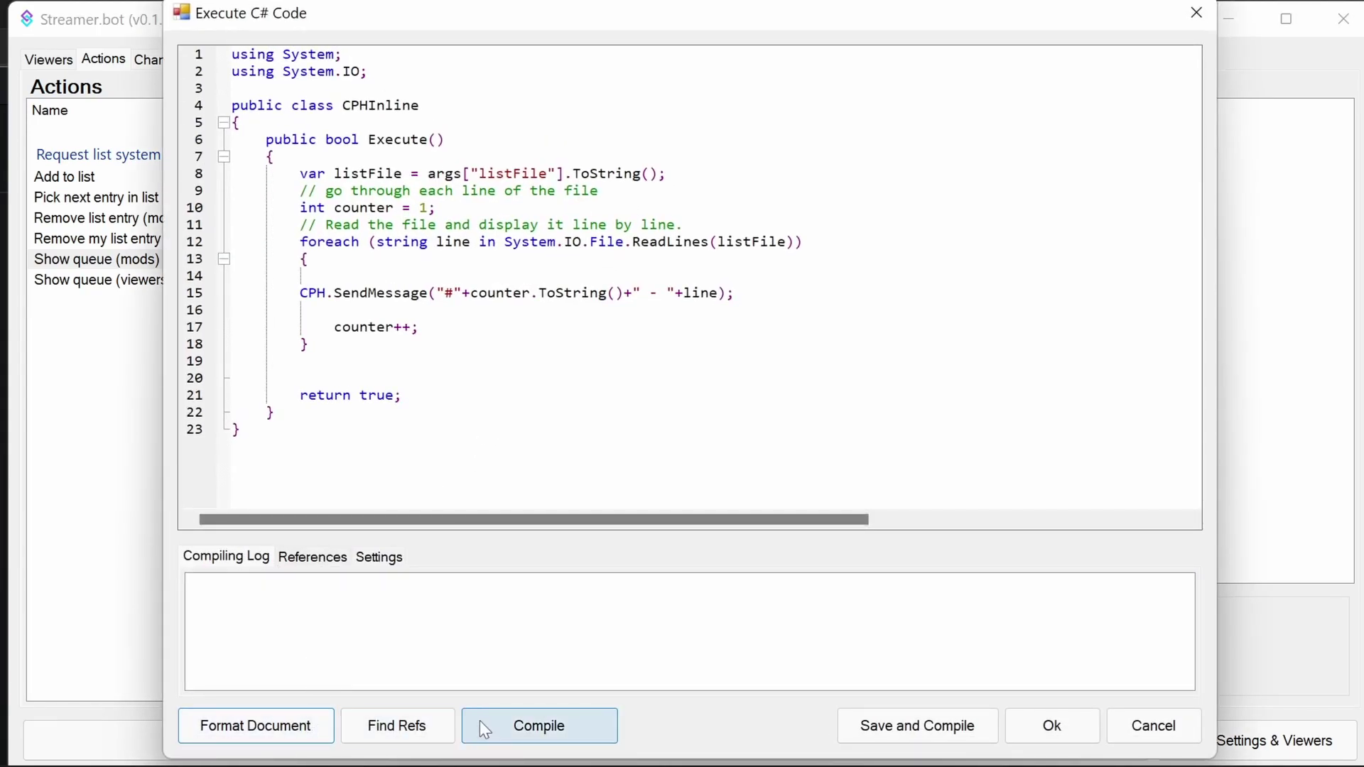
pyautogui.click(481, 722)
pyautogui.click(996, 732)
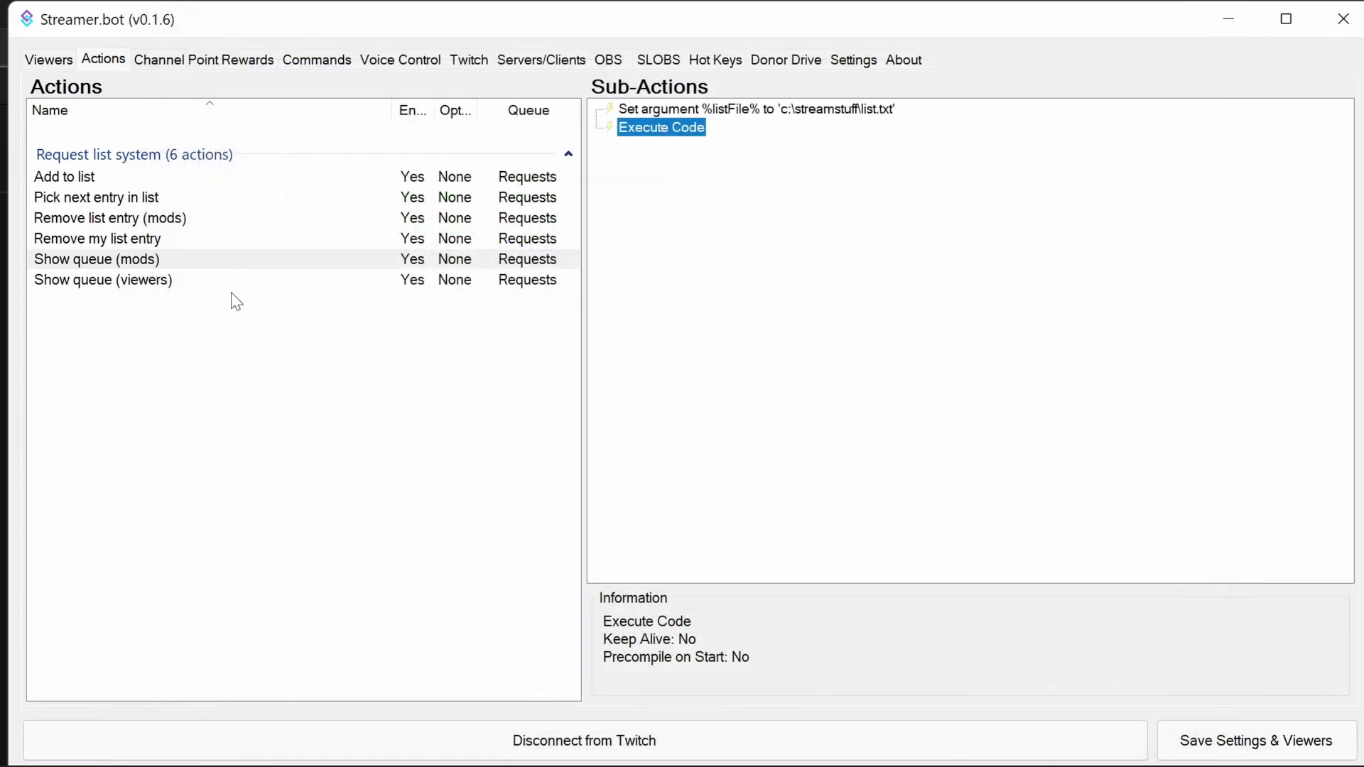
# Add a System.Linq.dll reference to the Execute Code sub-action of Show queue (viewers), then compile and save the code.
pyautogui.doubleClick(128, 282)
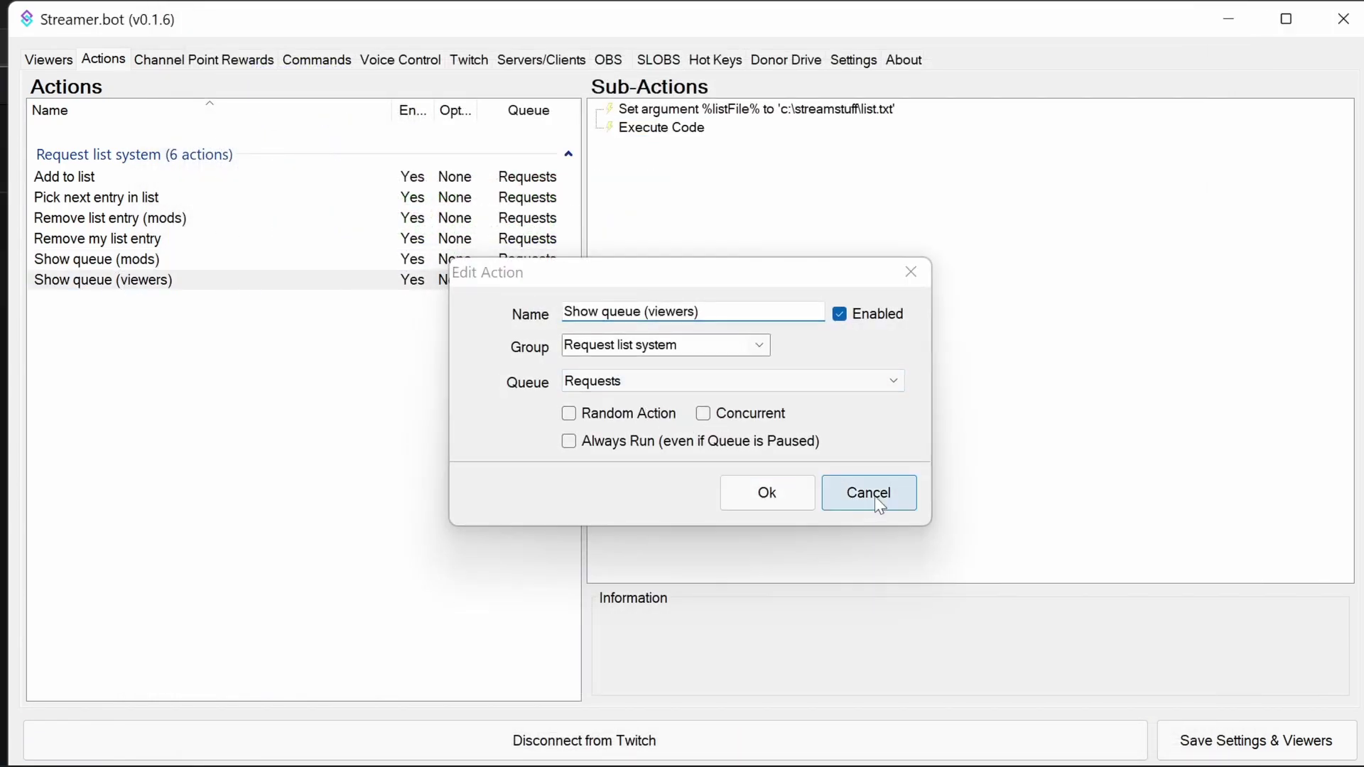
pyautogui.click(868, 493)
pyautogui.doubleClick(662, 128)
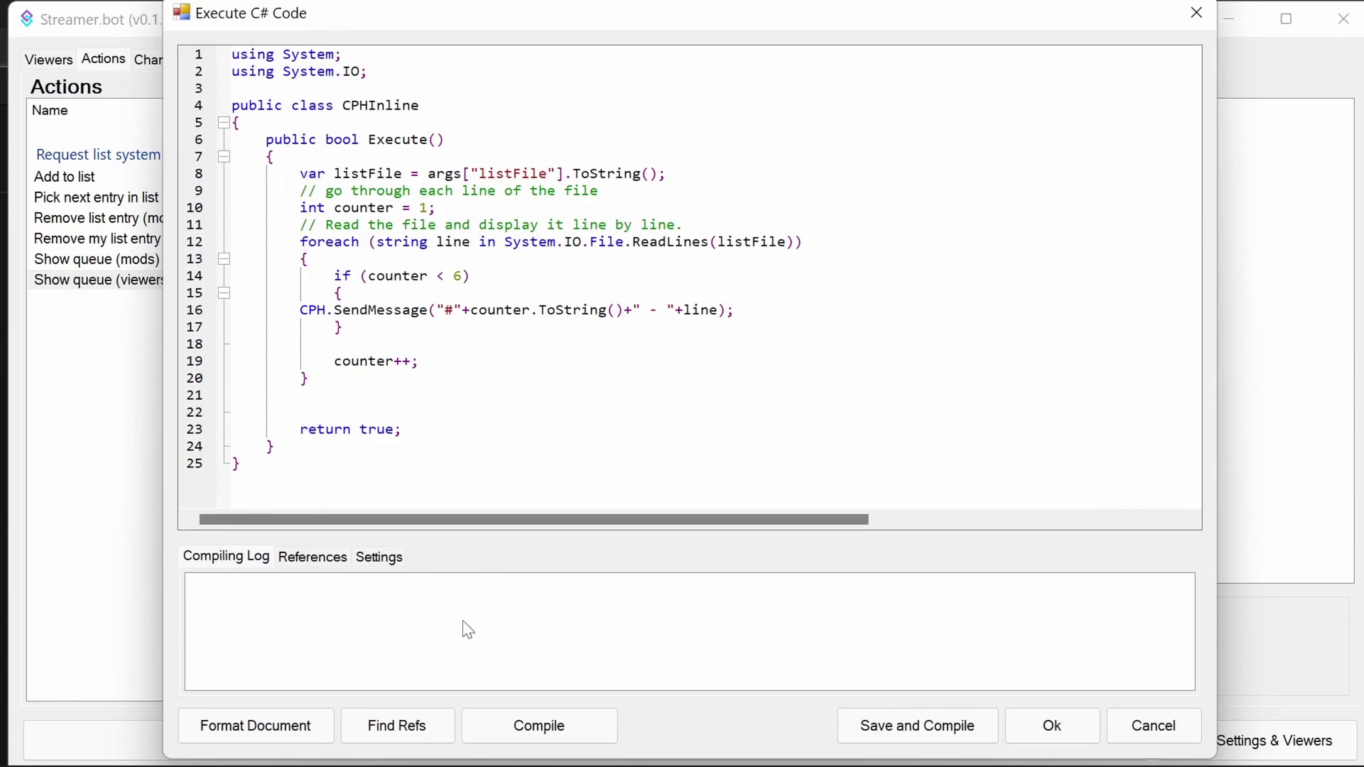
pyautogui.click(311, 565)
pyautogui.rightClick(307, 604)
pyautogui.click(384, 619)
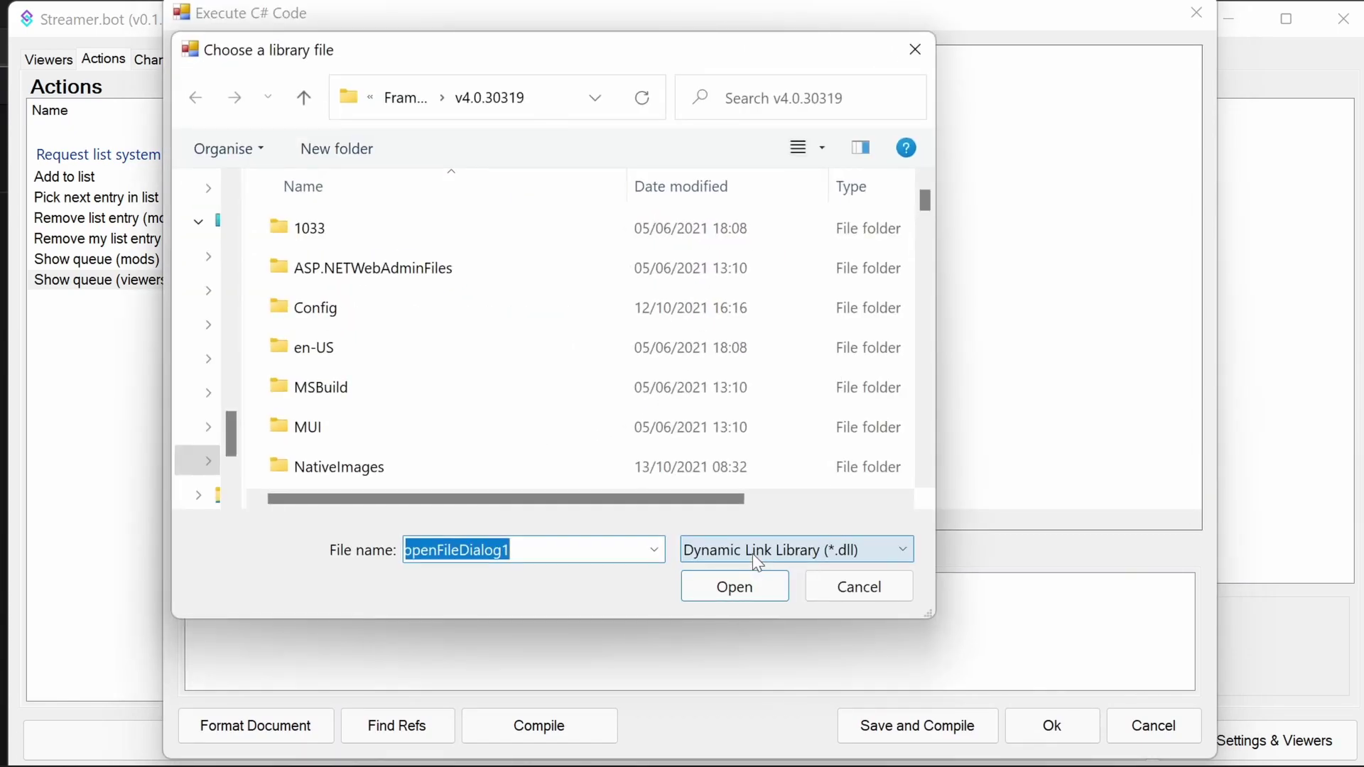
pyautogui.write('system.li')
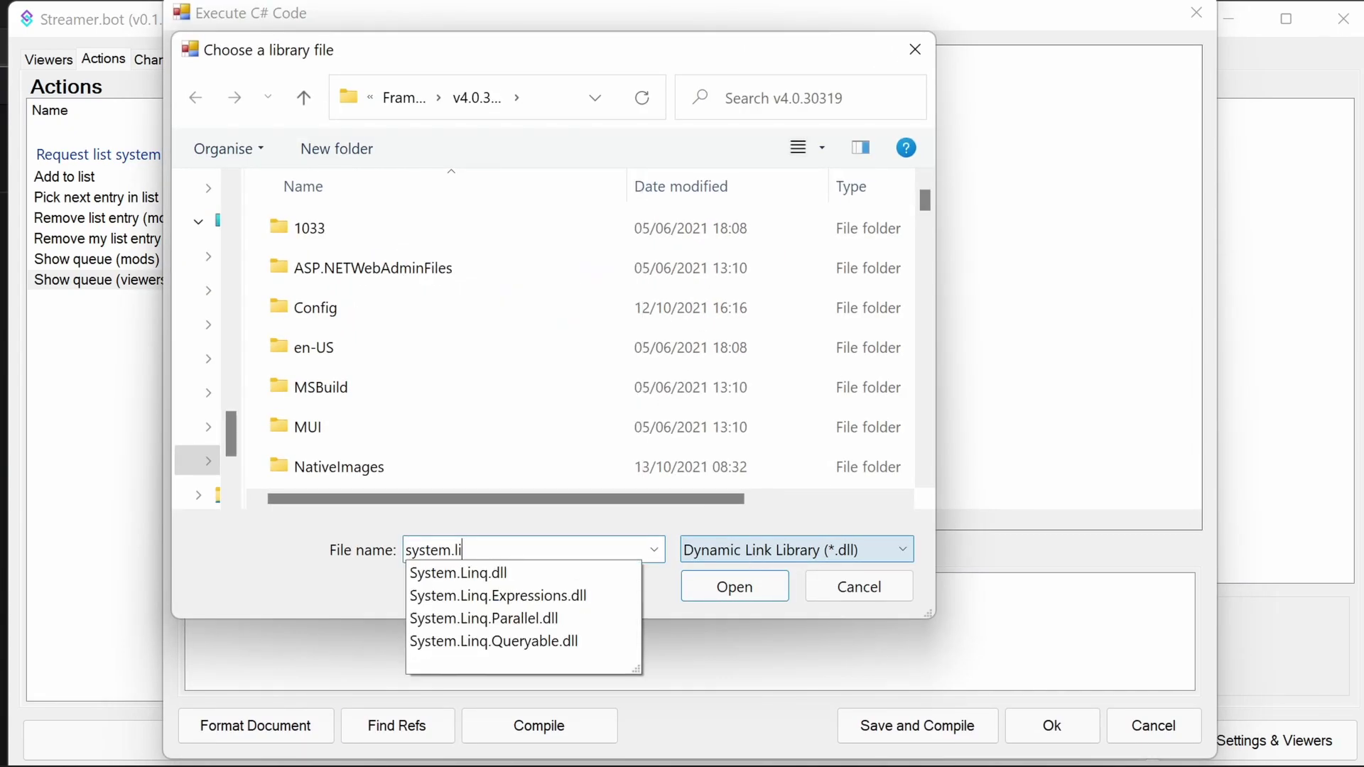
pyautogui.click(495, 575)
pyautogui.click(759, 590)
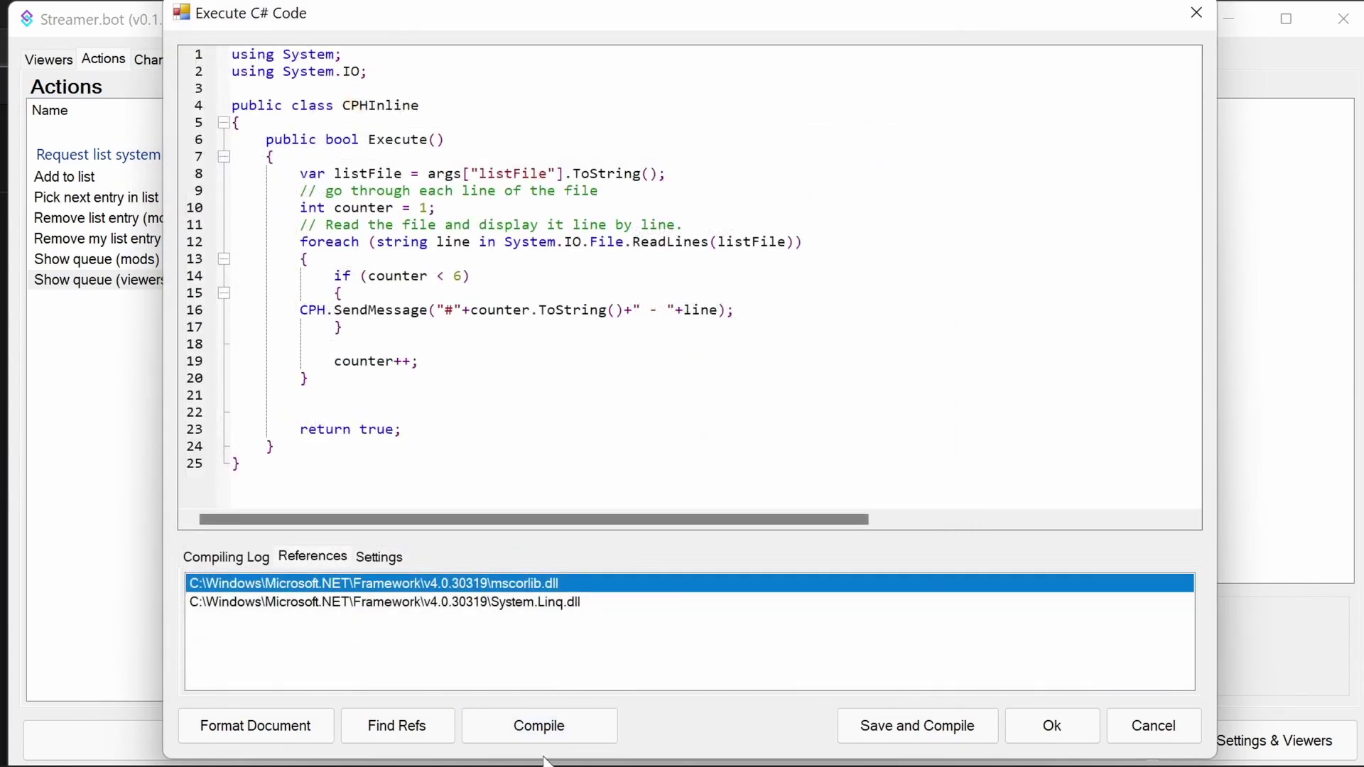
pyautogui.click(261, 559)
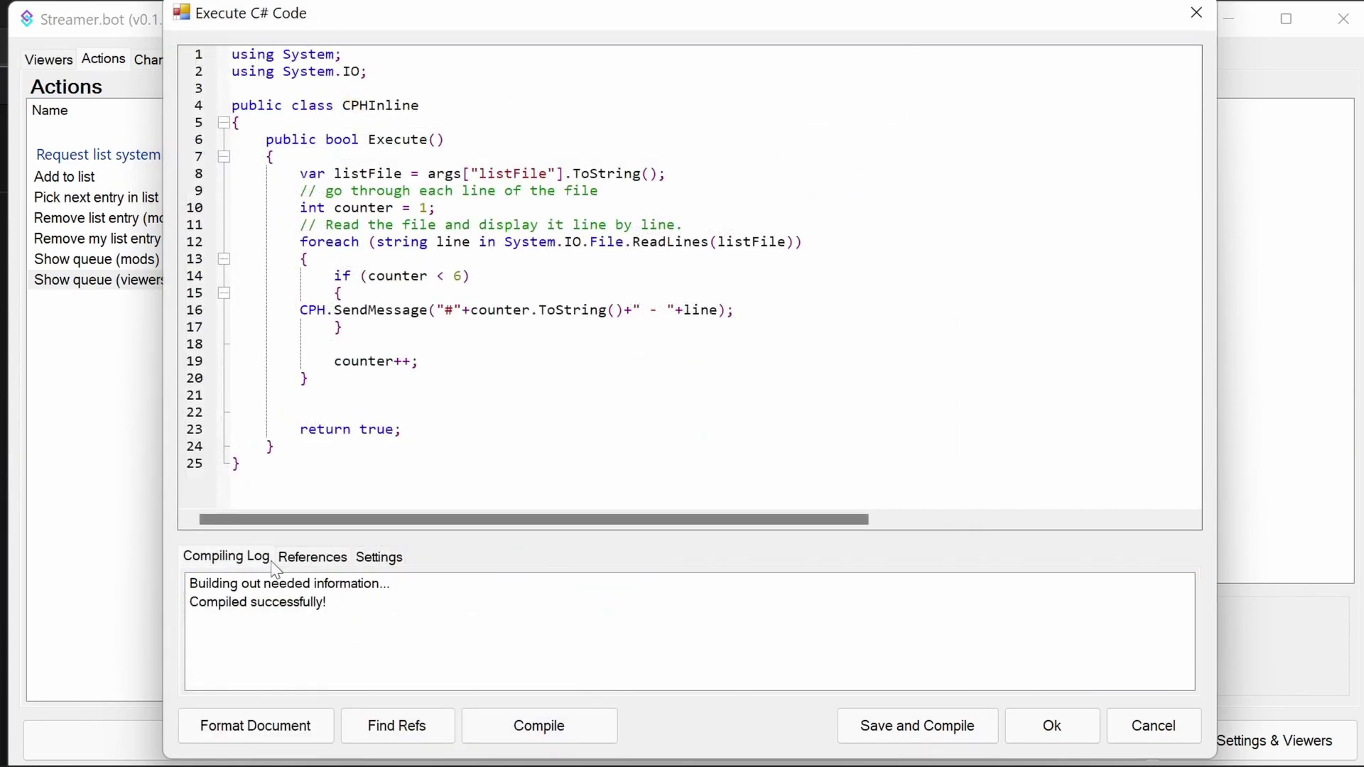
pyautogui.click(948, 736)
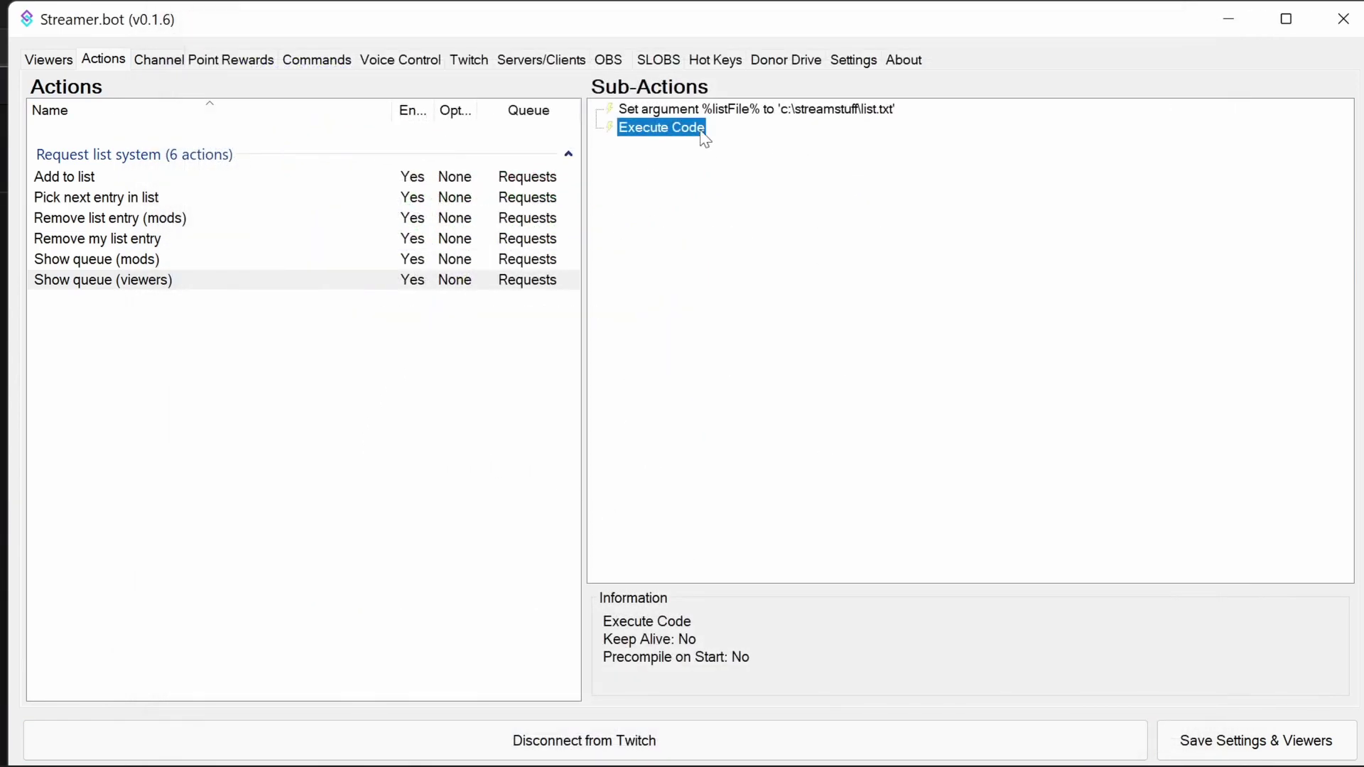
# Check the file path in the listFile argument of Show queue (viewers) without changing it, and save the bot's settings.
pyautogui.click(716, 114)
pyautogui.doubleClick(742, 115)
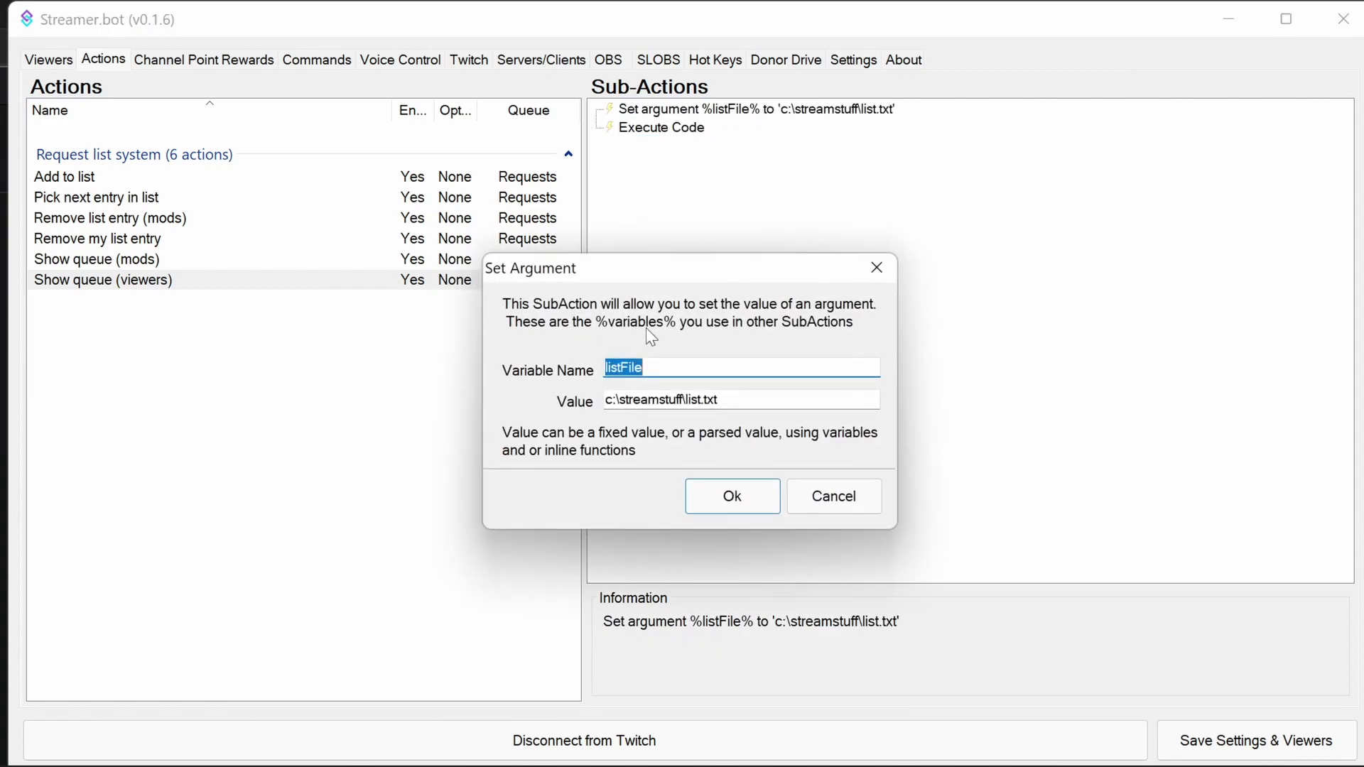
pyautogui.click(829, 496)
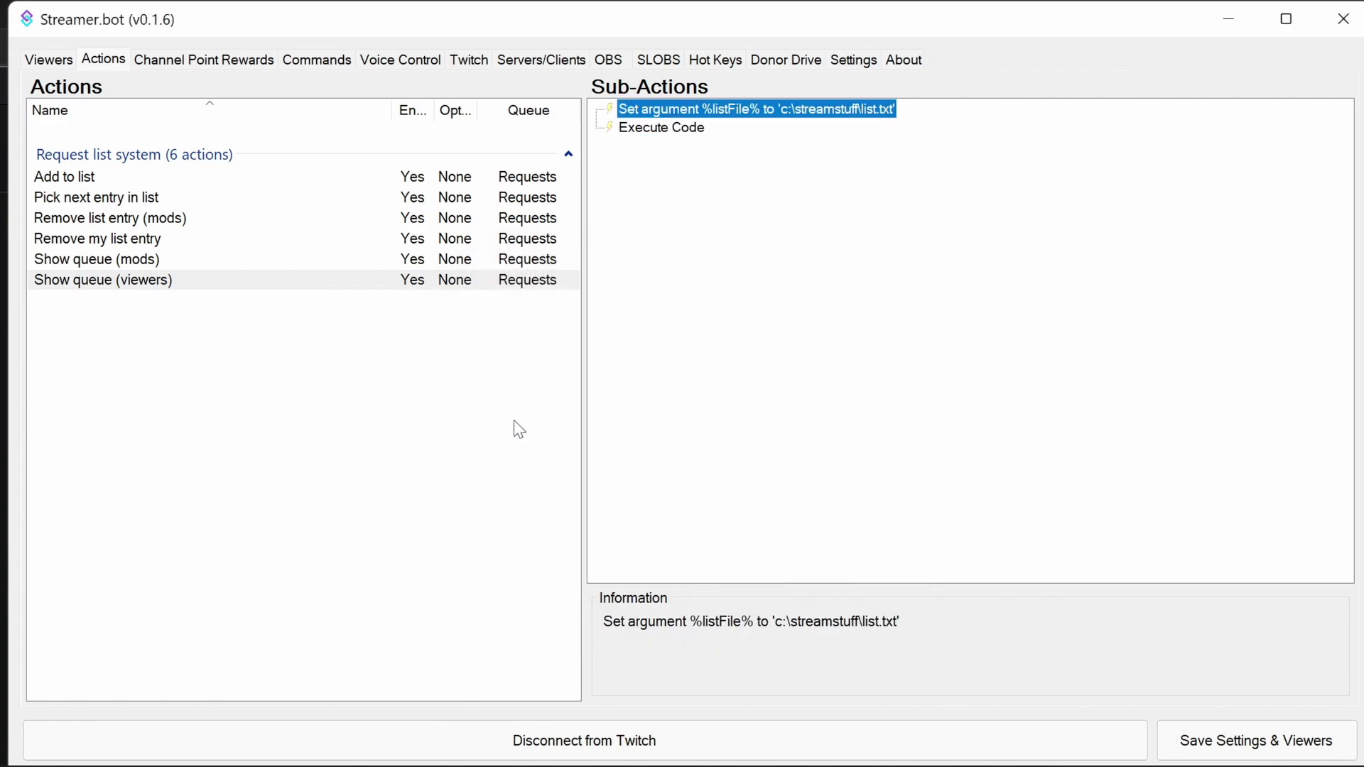
pyautogui.click(1168, 734)
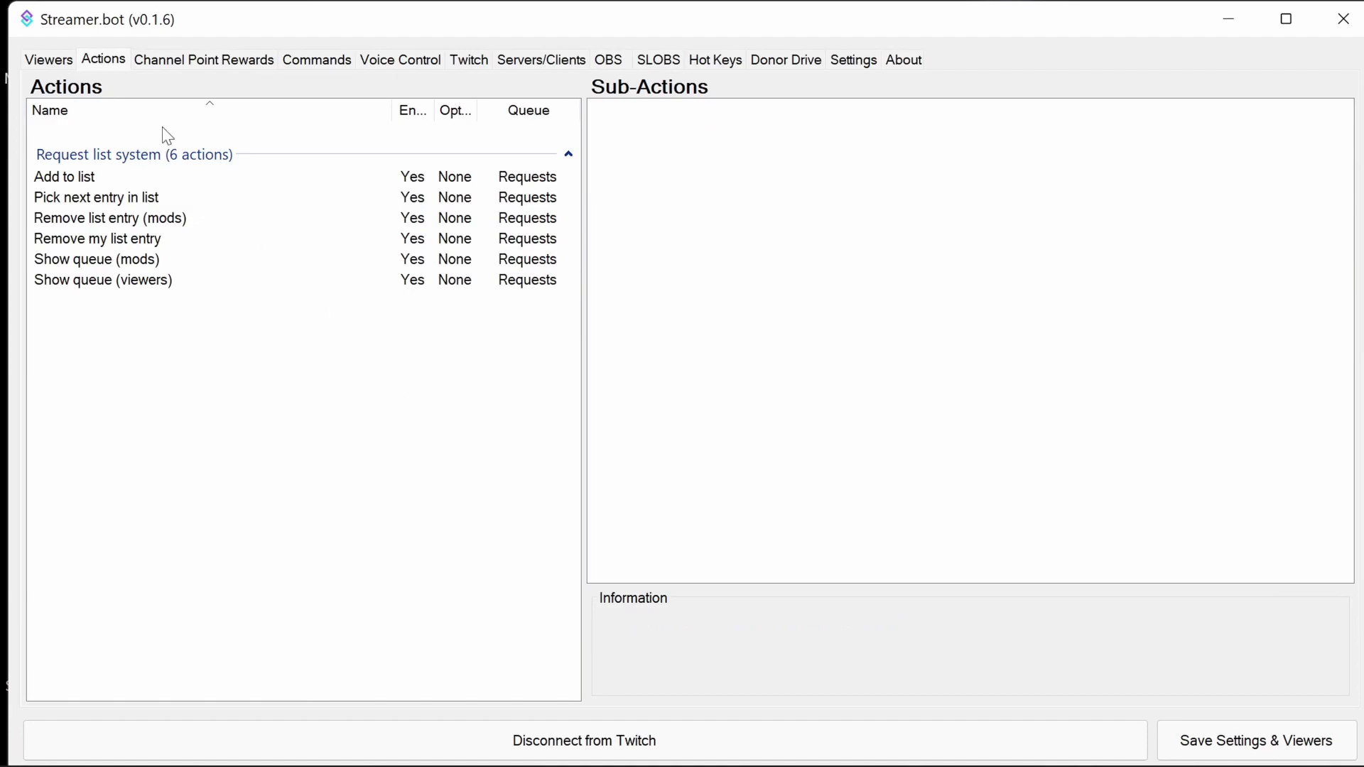
# Add a chat command !addrequest that runs the Add to list action.
pyautogui.click(298, 62)
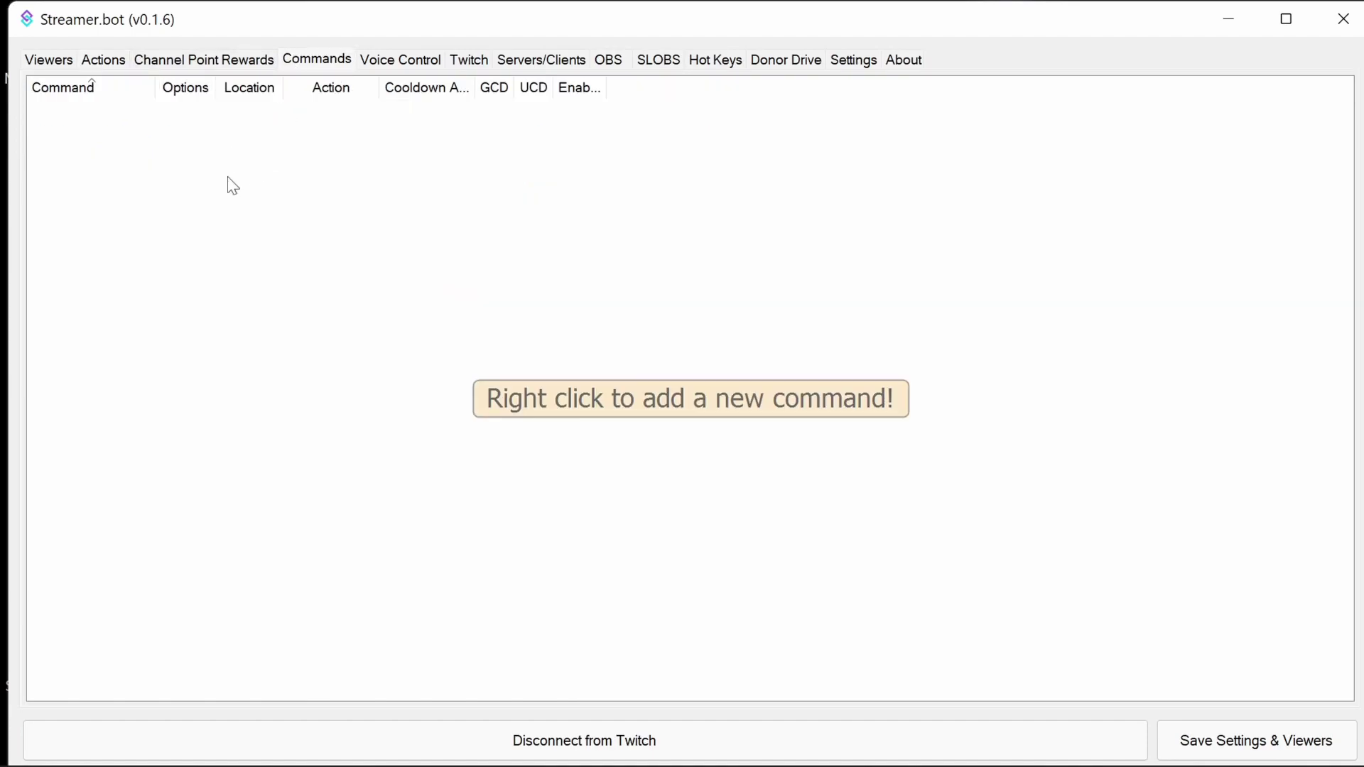
pyautogui.rightClick(168, 177)
pyautogui.click(208, 194)
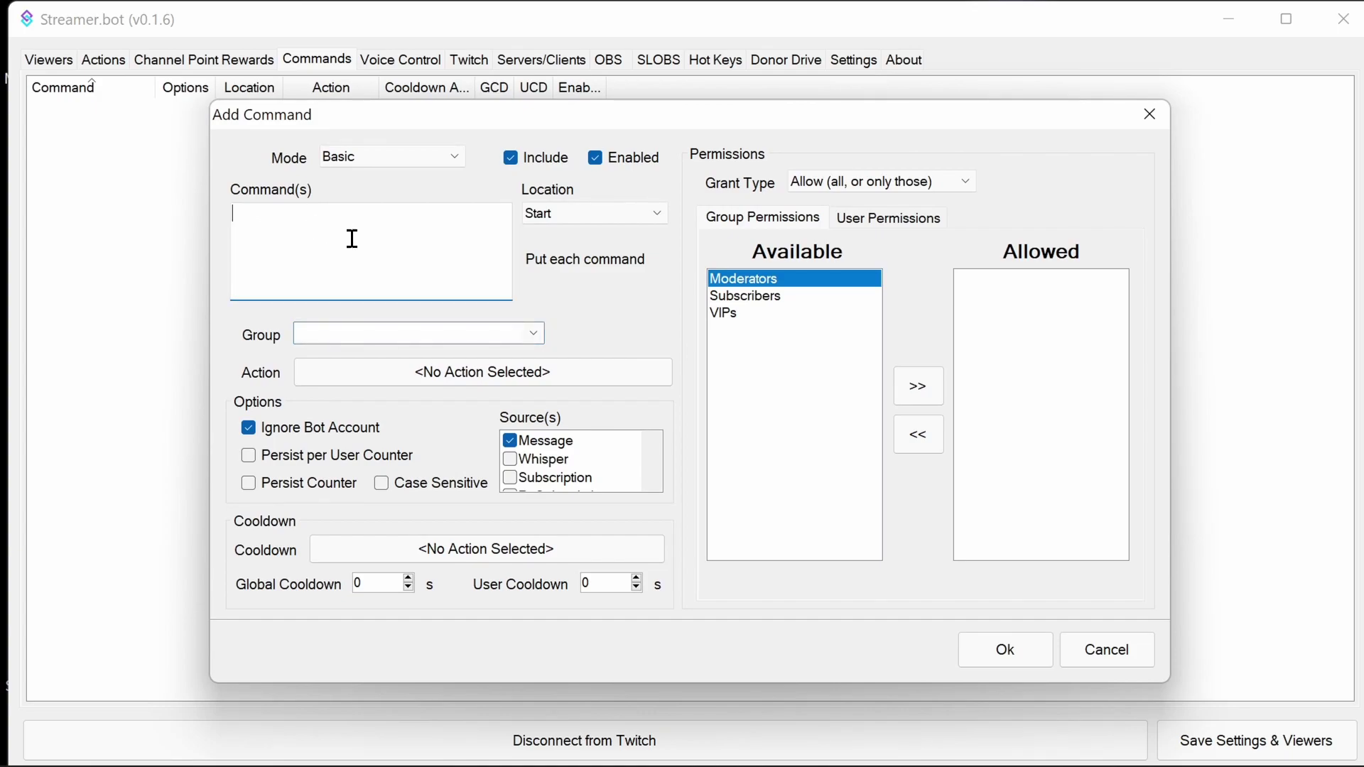
pyautogui.write('!addrequest')
pyautogui.click(412, 377)
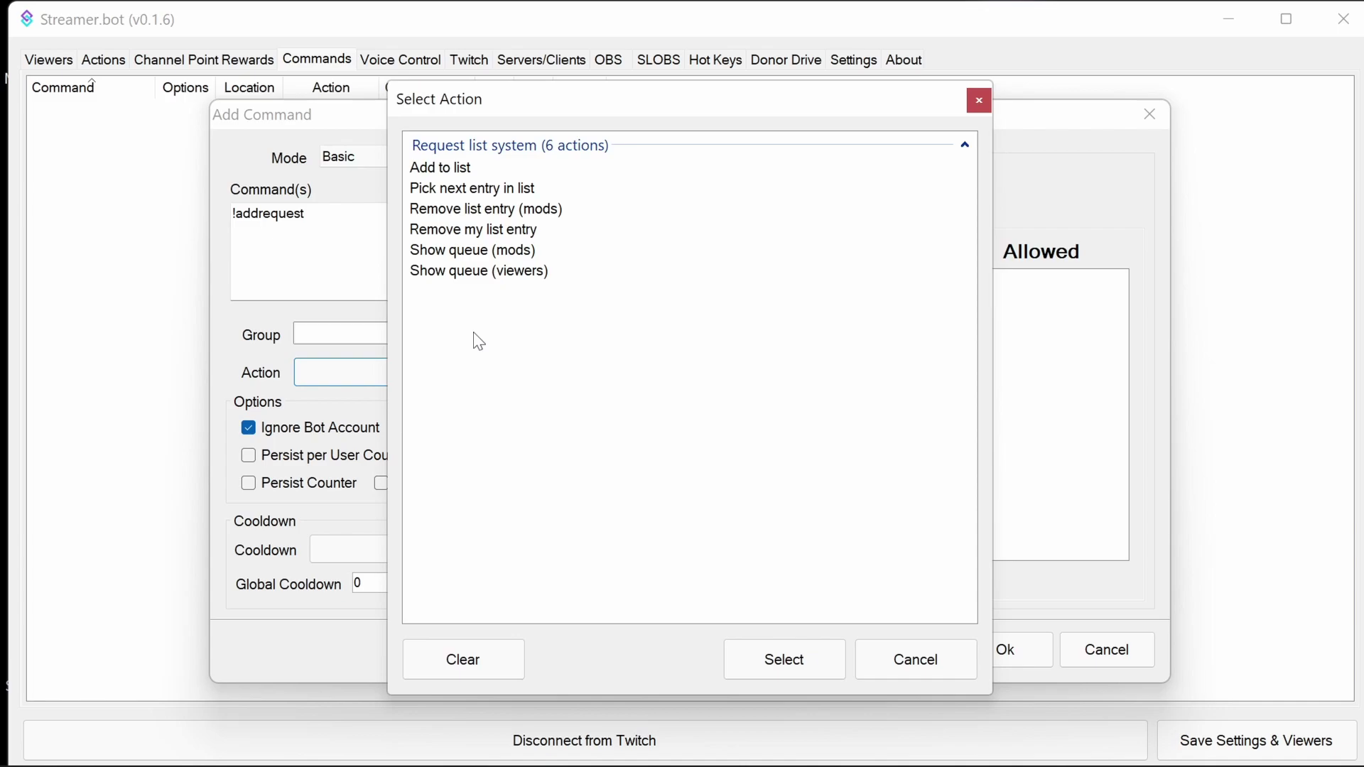
pyautogui.click(457, 169)
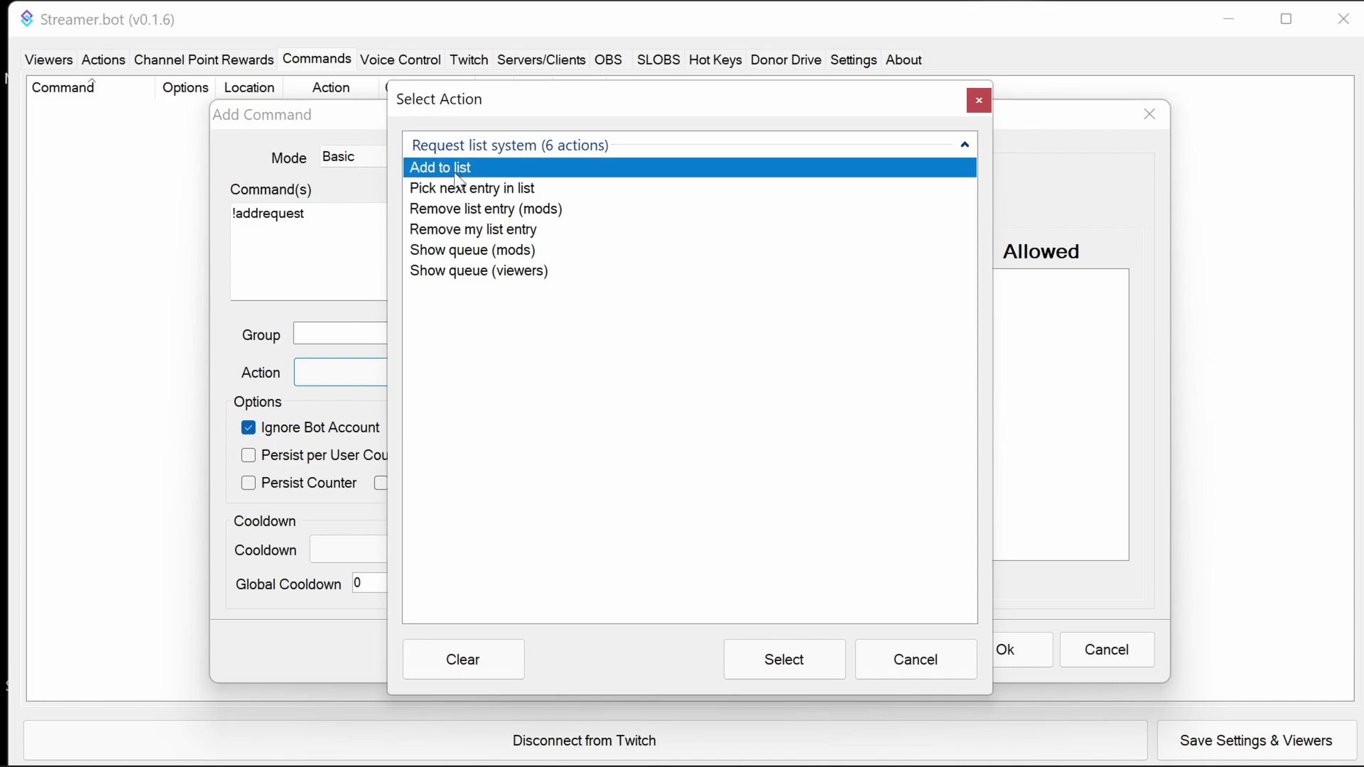
pyautogui.click(808, 665)
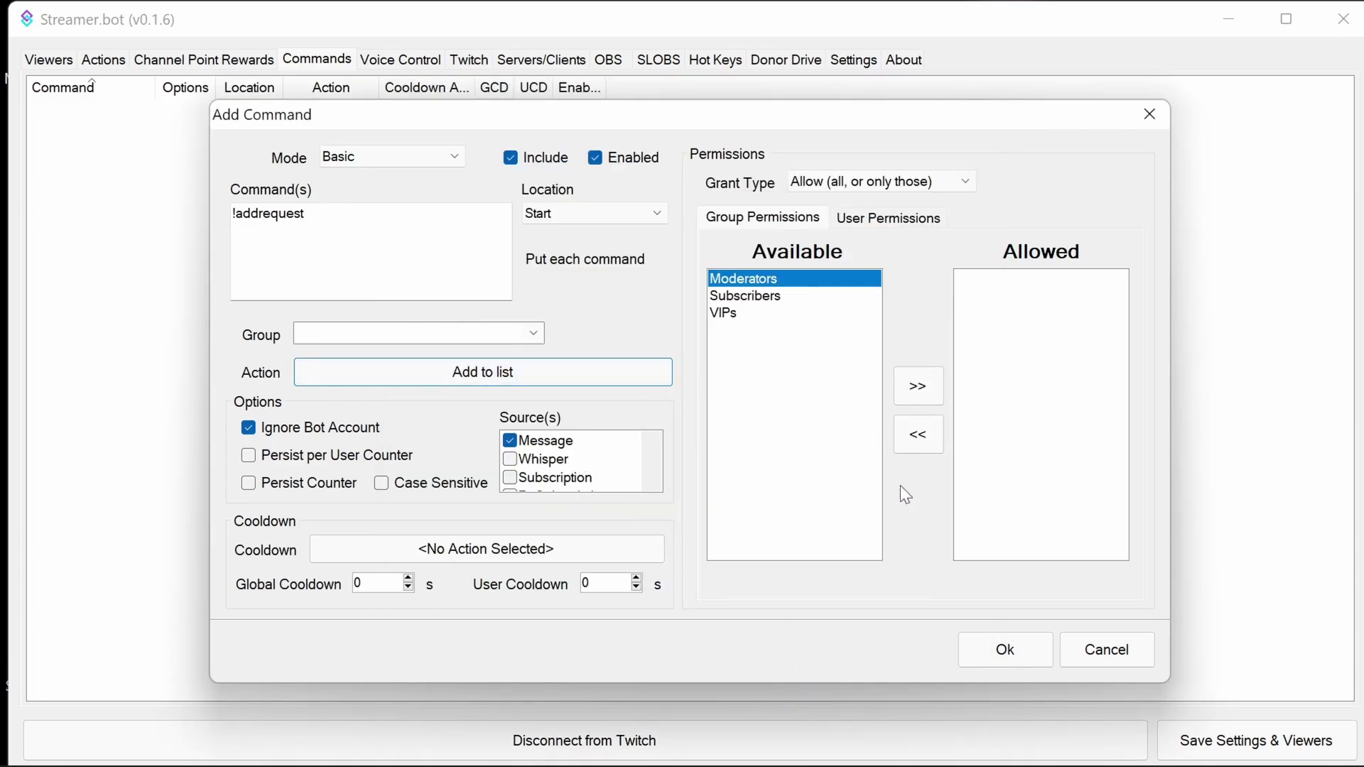
pyautogui.click(1003, 656)
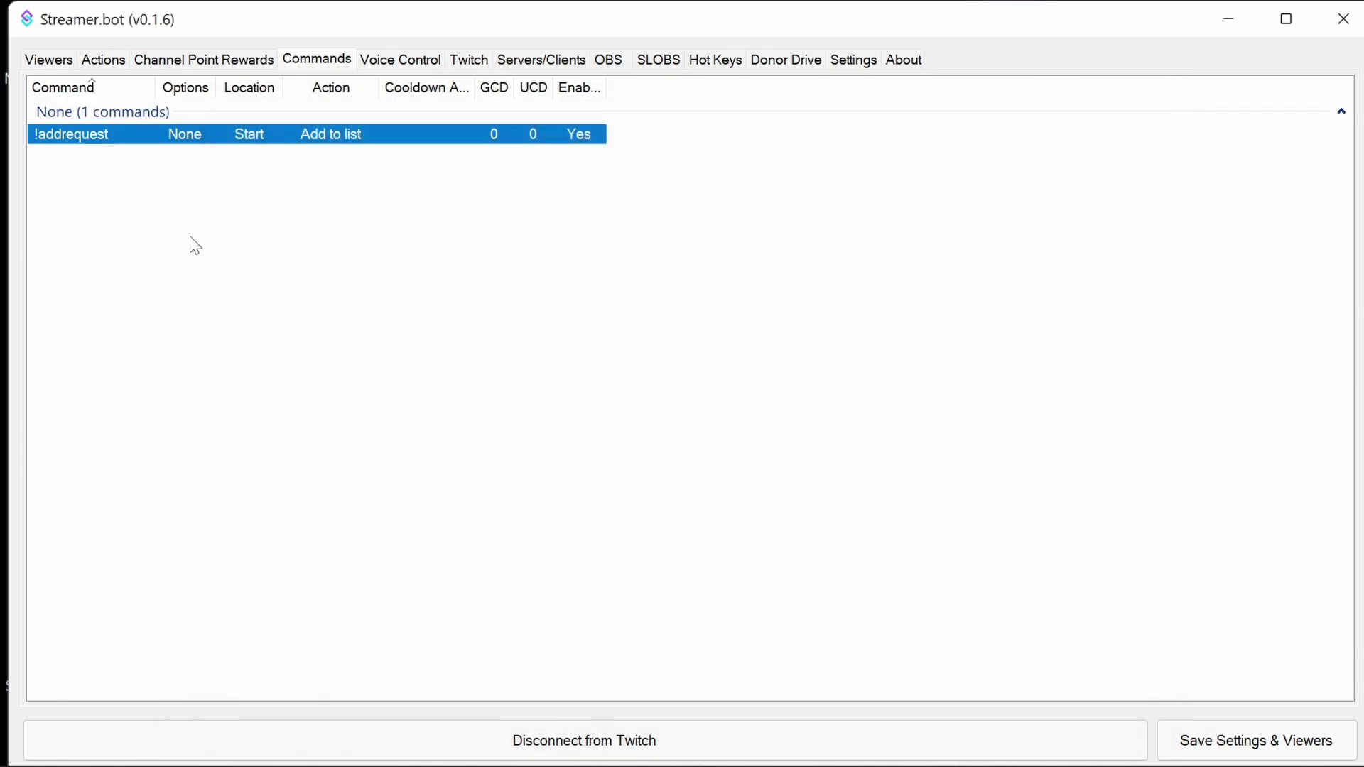
# Add a chat command !oops that runs the Remove my list entry action.
pyautogui.rightClick(189, 239)
pyautogui.click(210, 241)
pyautogui.click(414, 235)
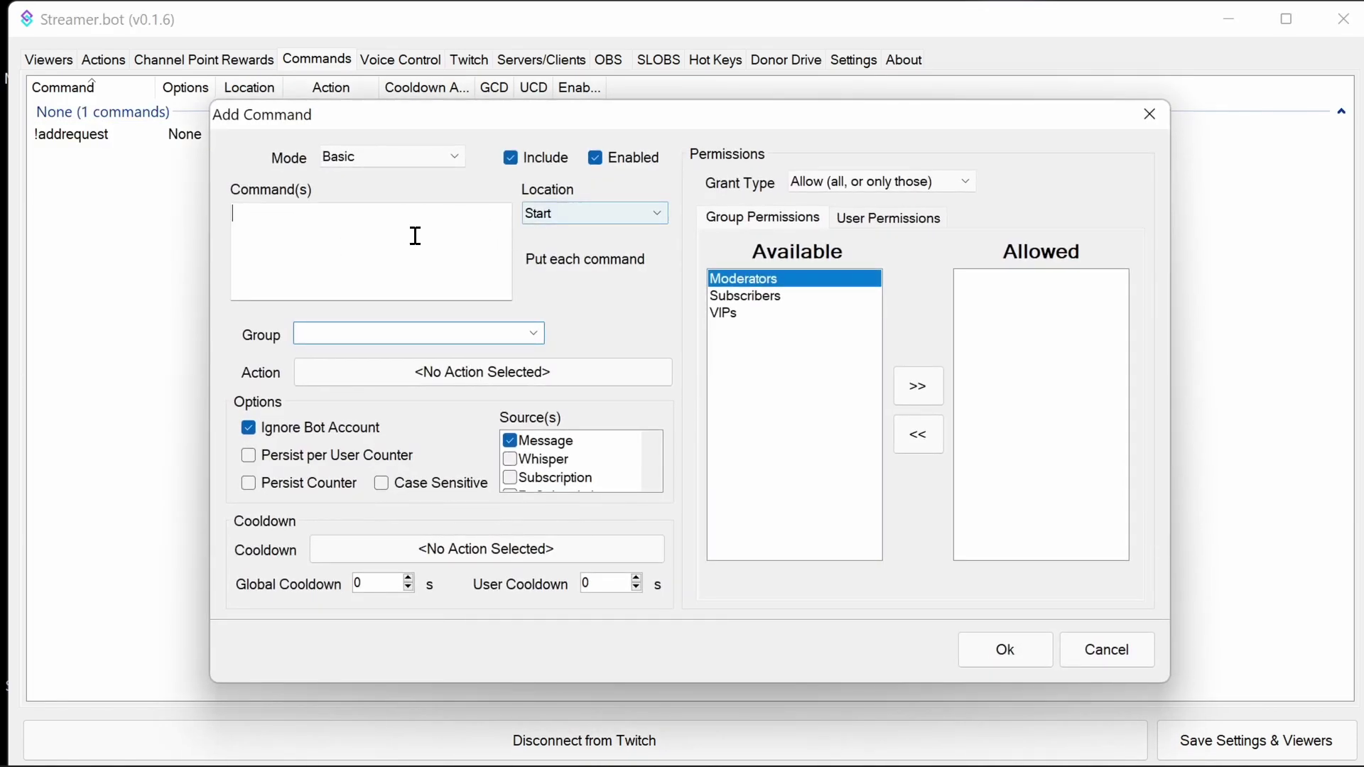
pyautogui.write('!')
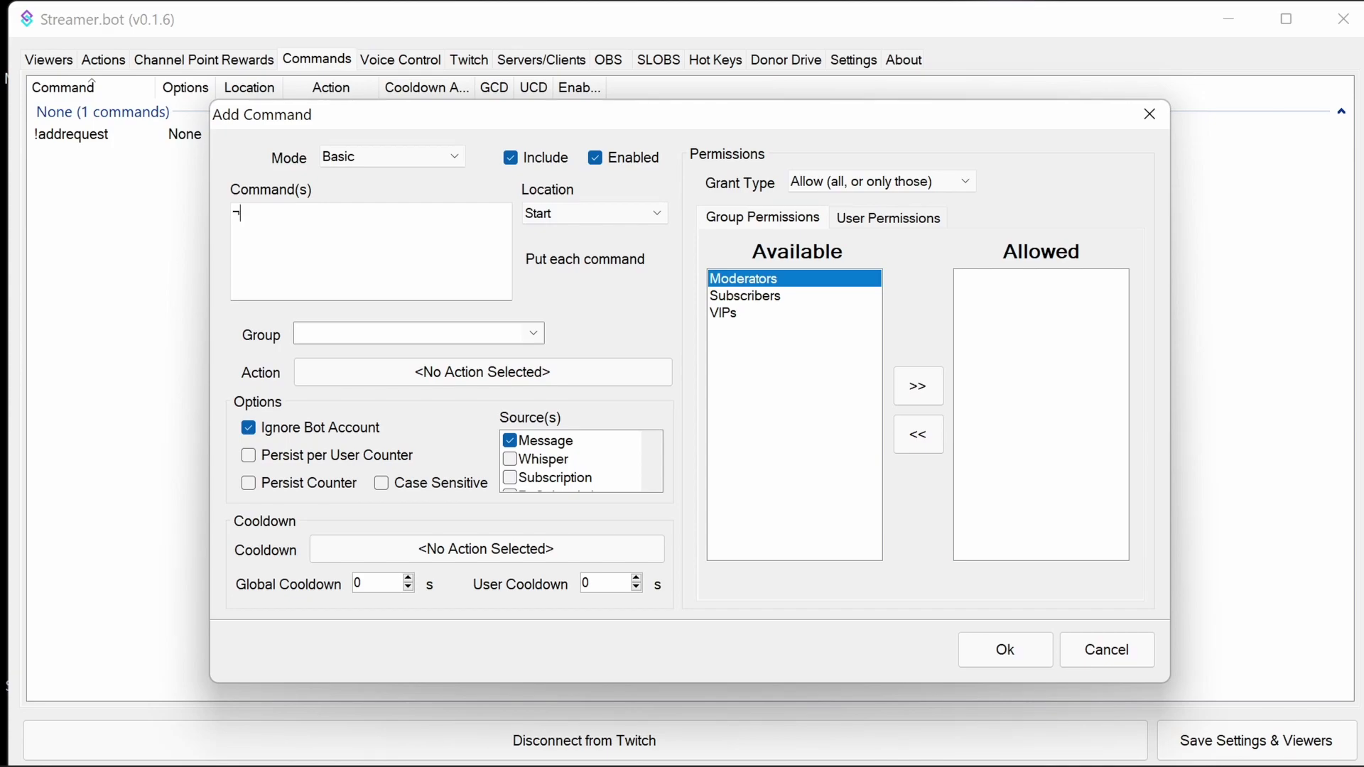
pyautogui.write('oop')
pyautogui.write('!')
pyautogui.click(553, 378)
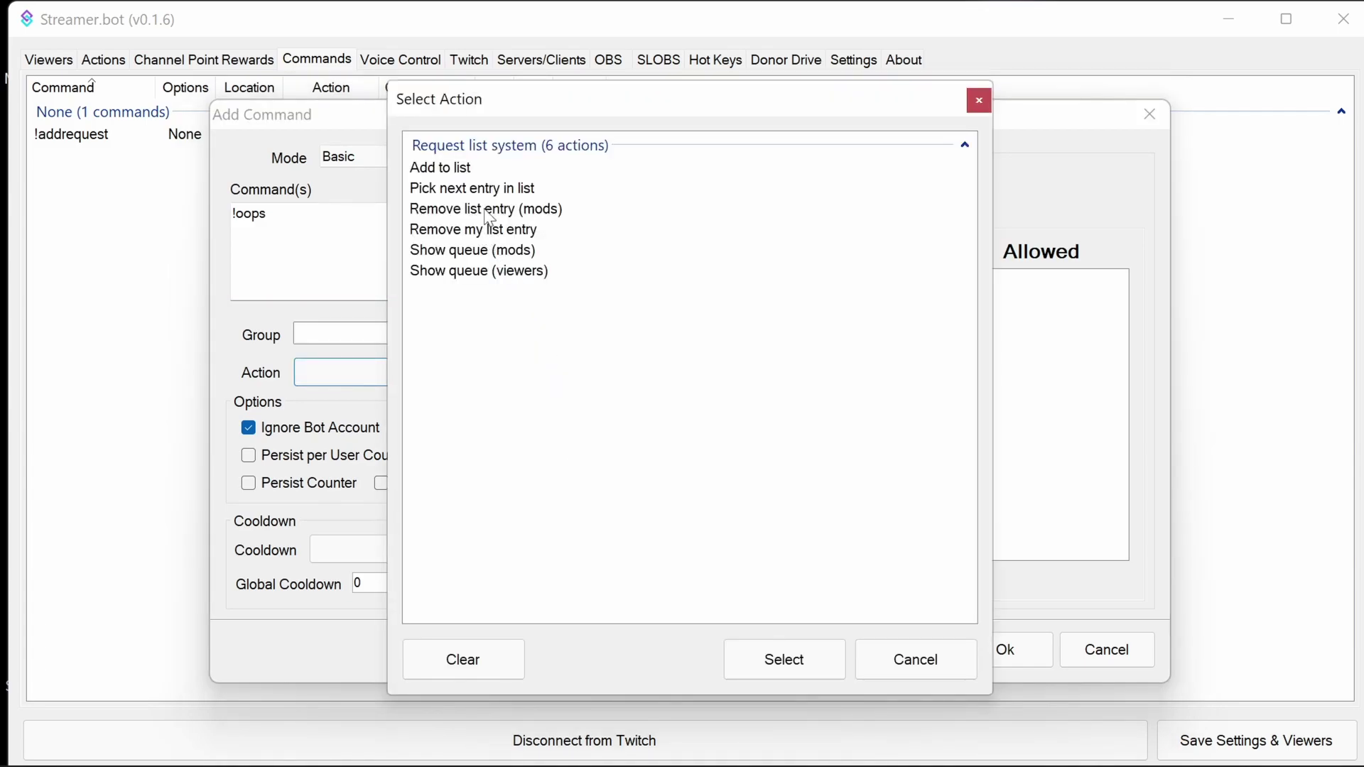
pyautogui.click(486, 232)
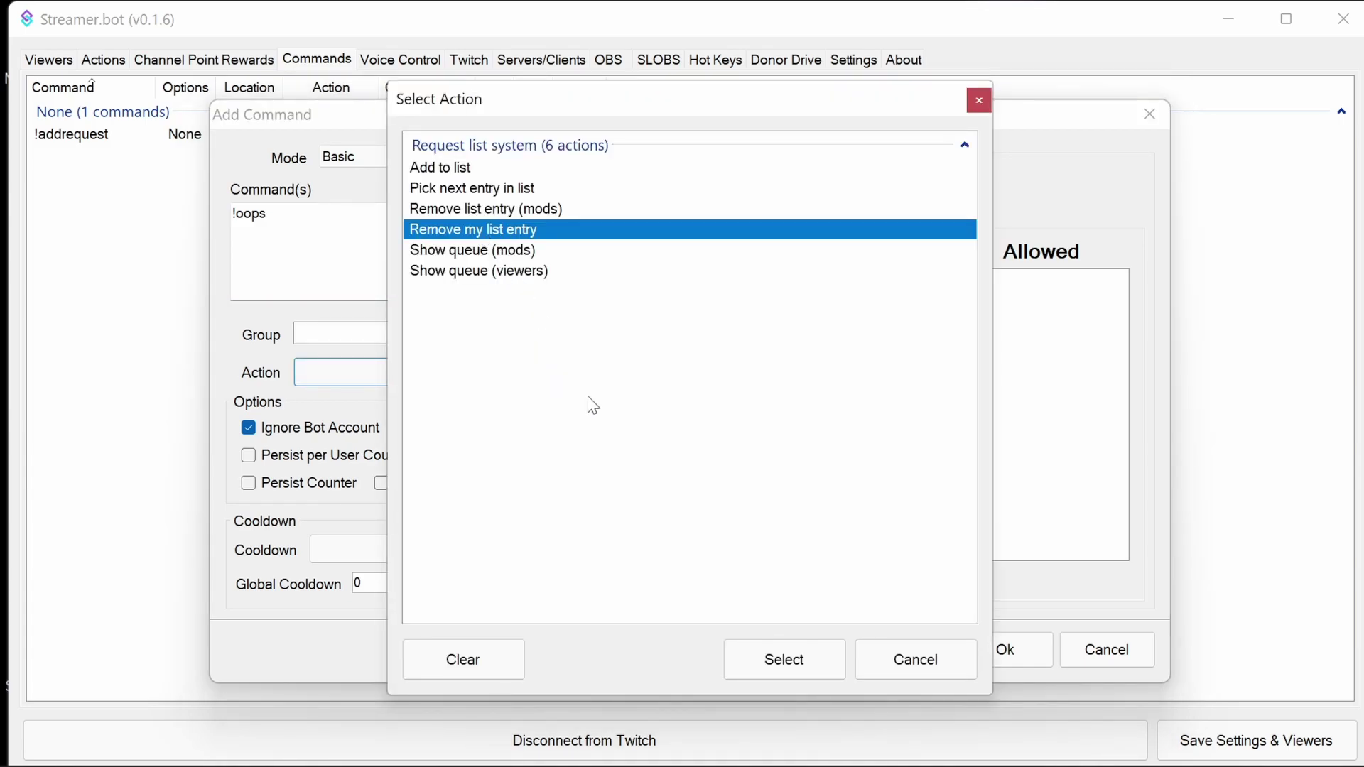
pyautogui.click(801, 663)
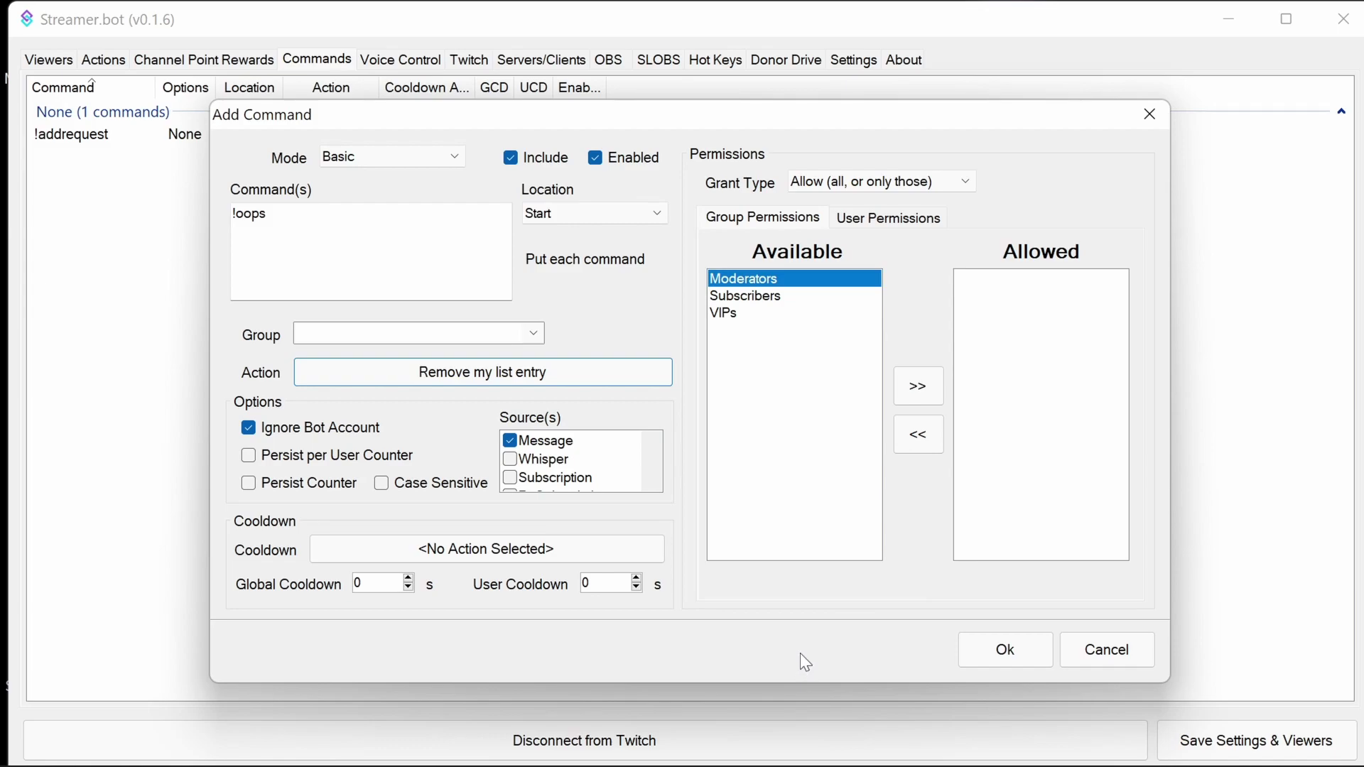
pyautogui.click(995, 659)
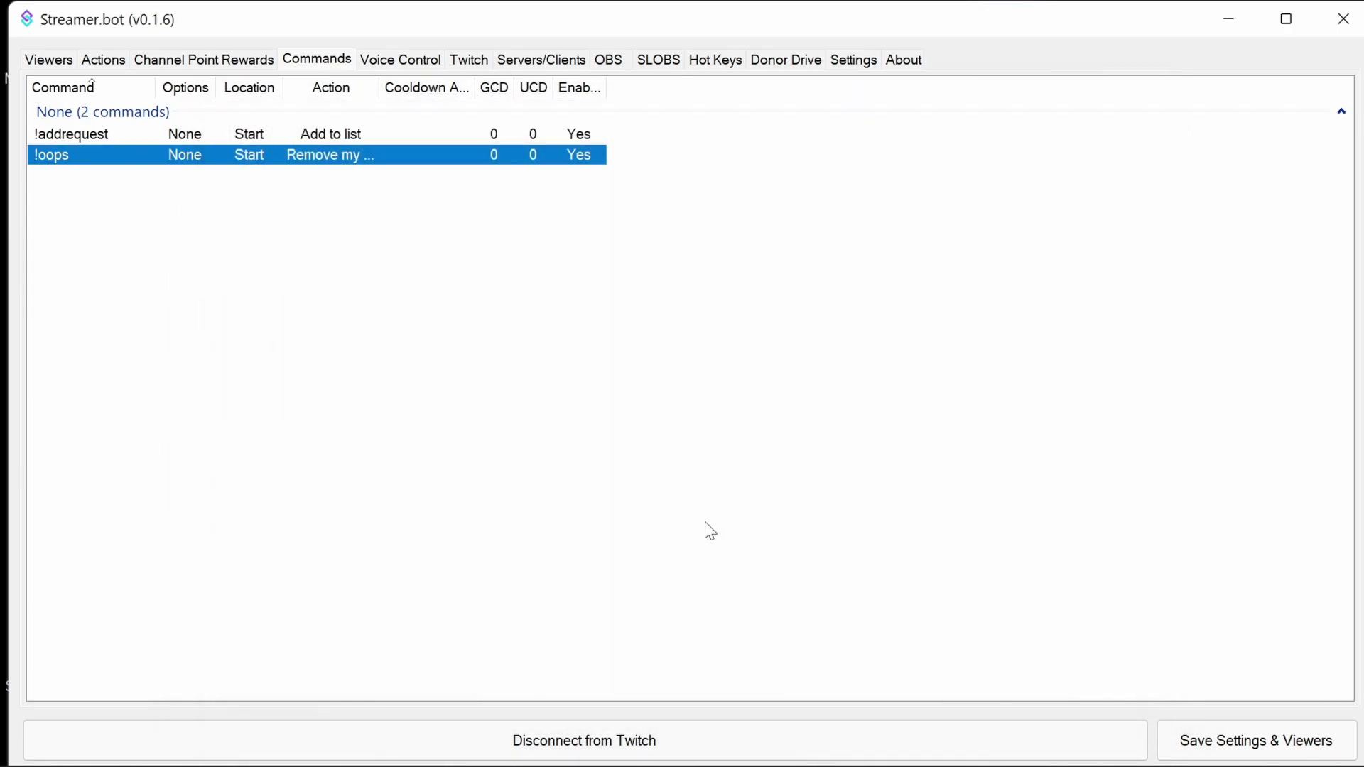
# Add a chat command !queue that runs the Show queue (viewers) action.
pyautogui.rightClick(156, 252)
pyautogui.click(187, 237)
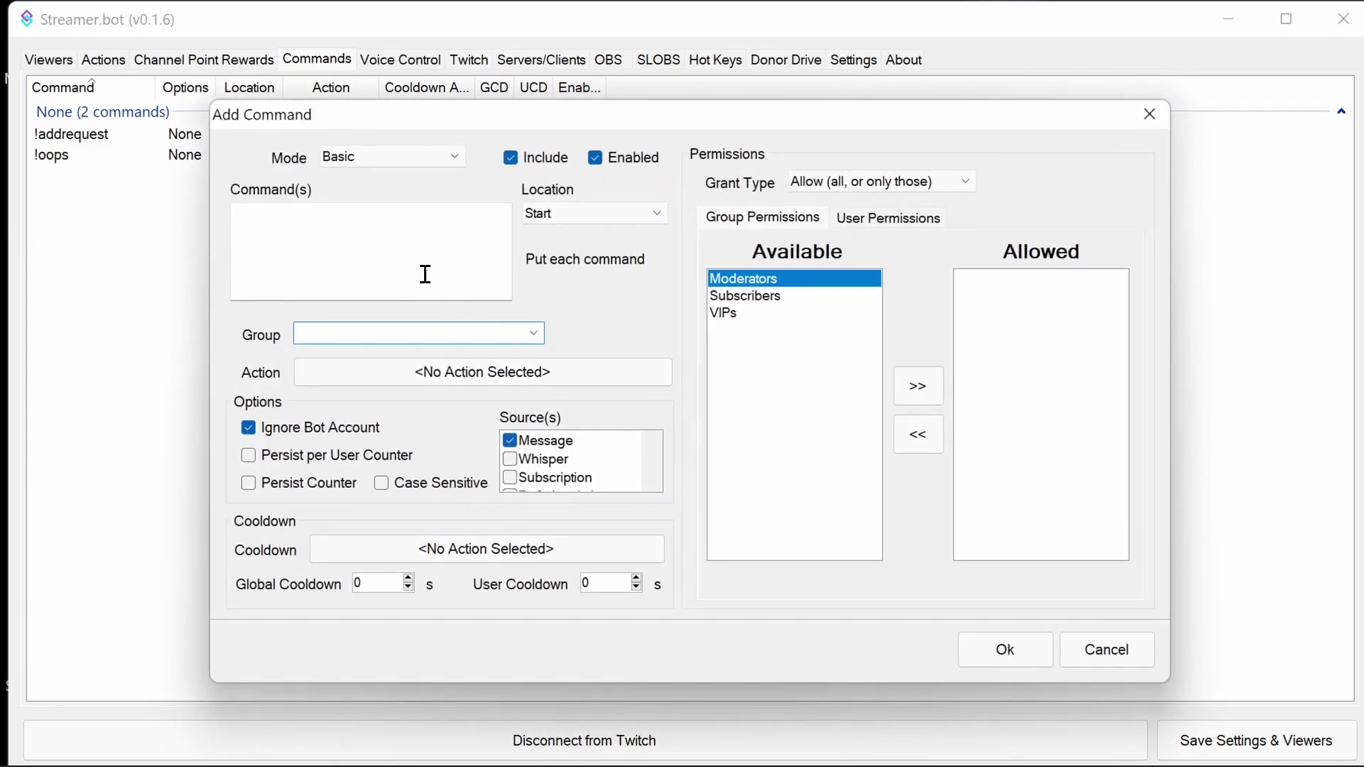
pyautogui.write('!queue')
pyautogui.click(463, 387)
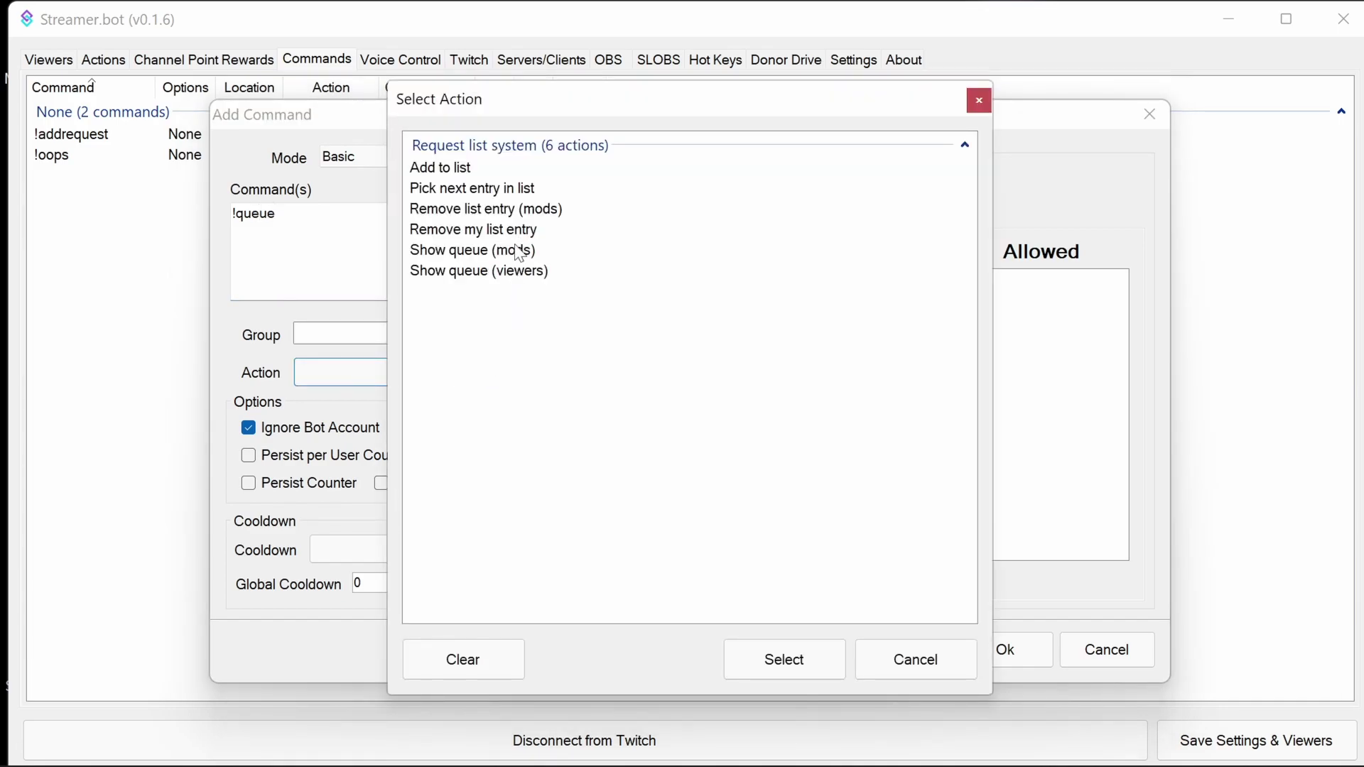
pyautogui.click(509, 271)
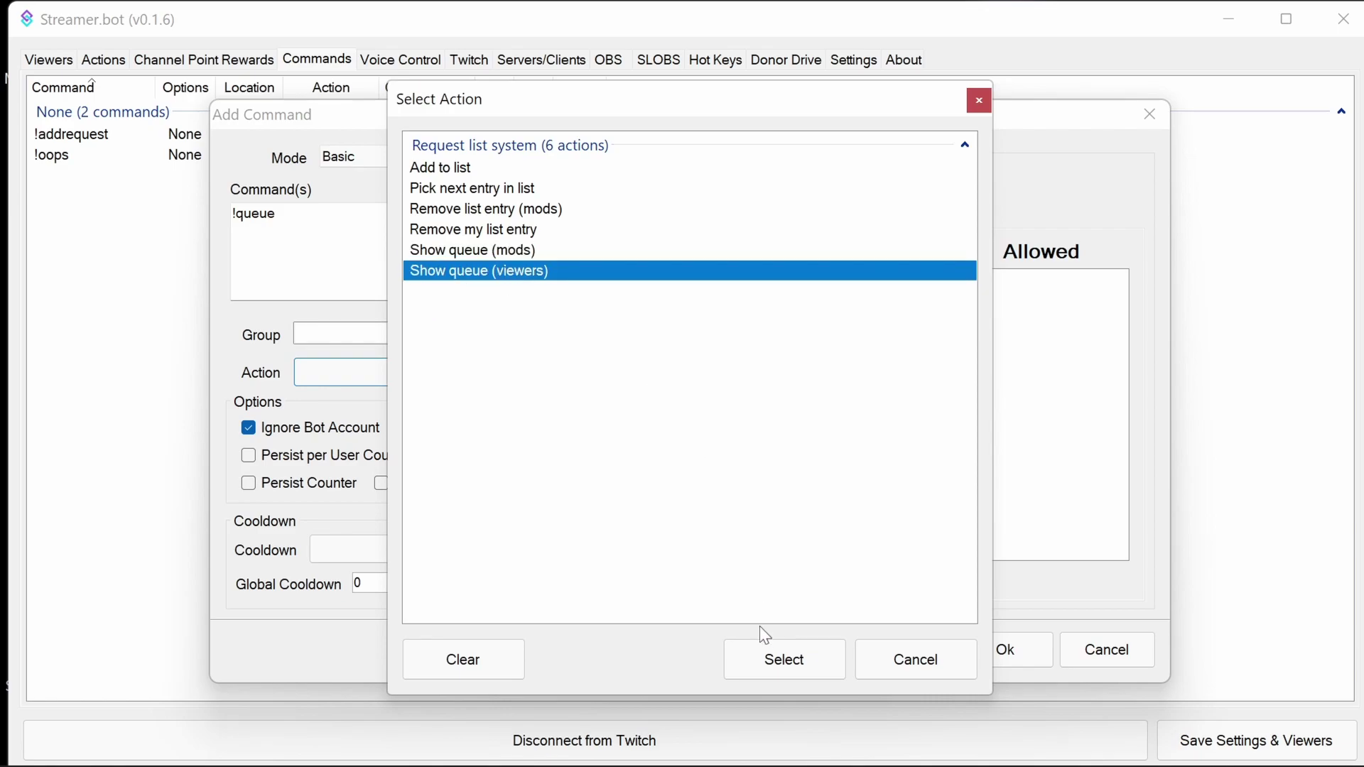
pyautogui.click(785, 659)
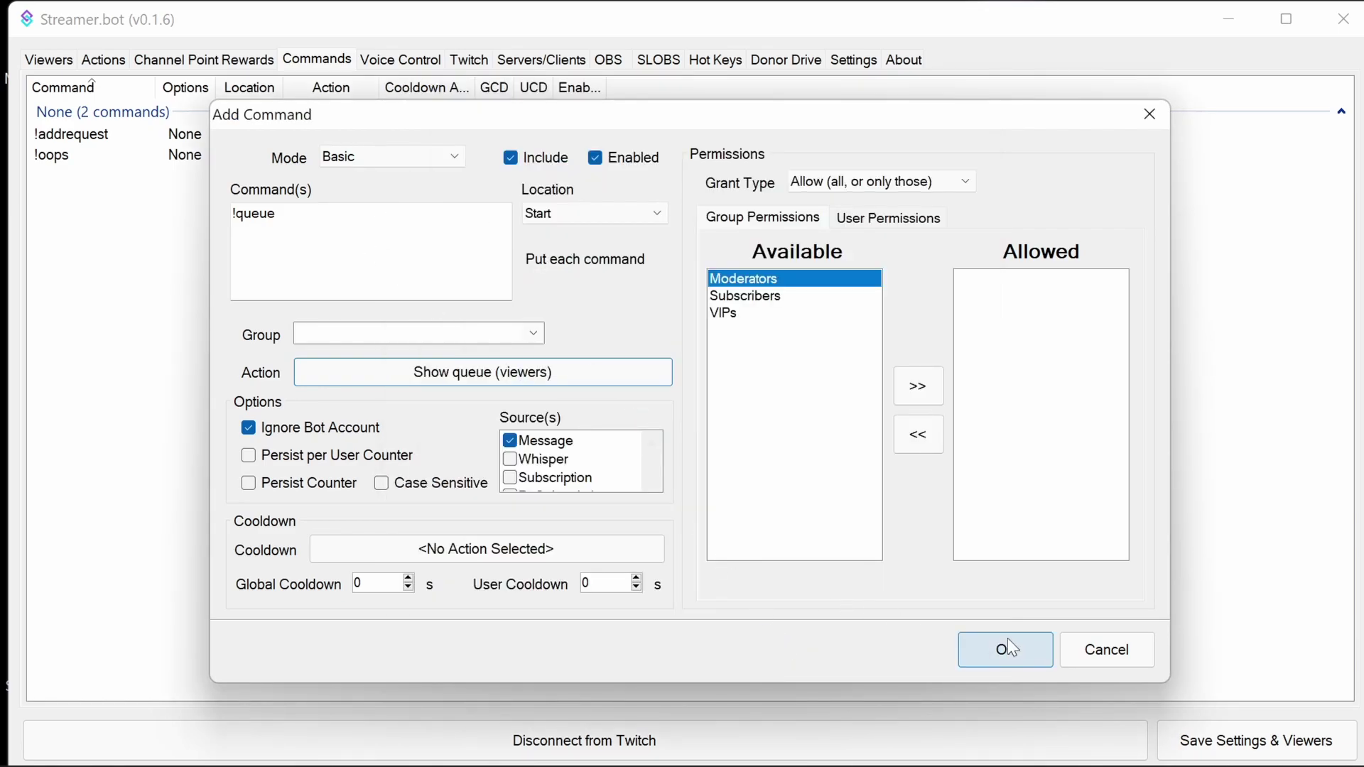
pyautogui.click(1009, 643)
# Add a chat command !modqueue that runs the Show queue (mods) action.
pyautogui.rightClick(295, 256)
pyautogui.click(284, 260)
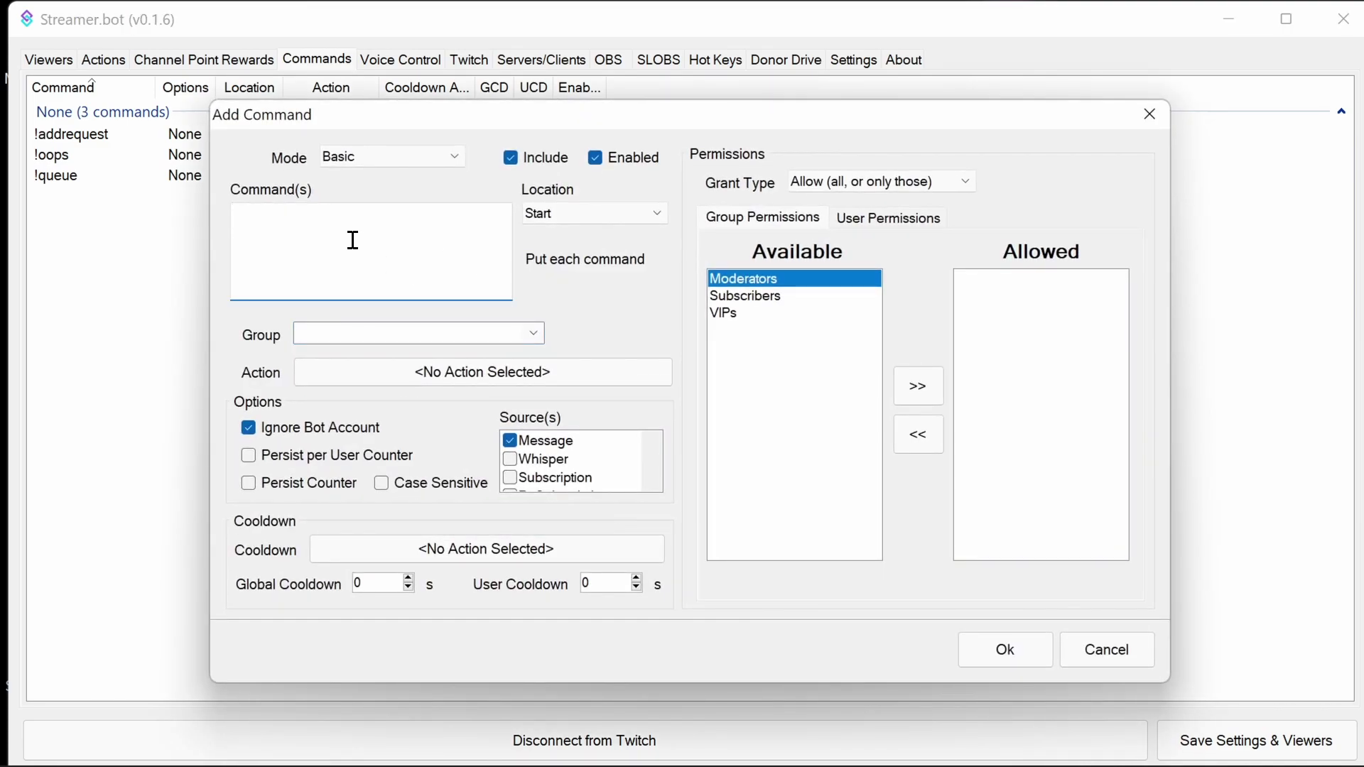
pyautogui.write('!modqueue')
pyautogui.click(448, 373)
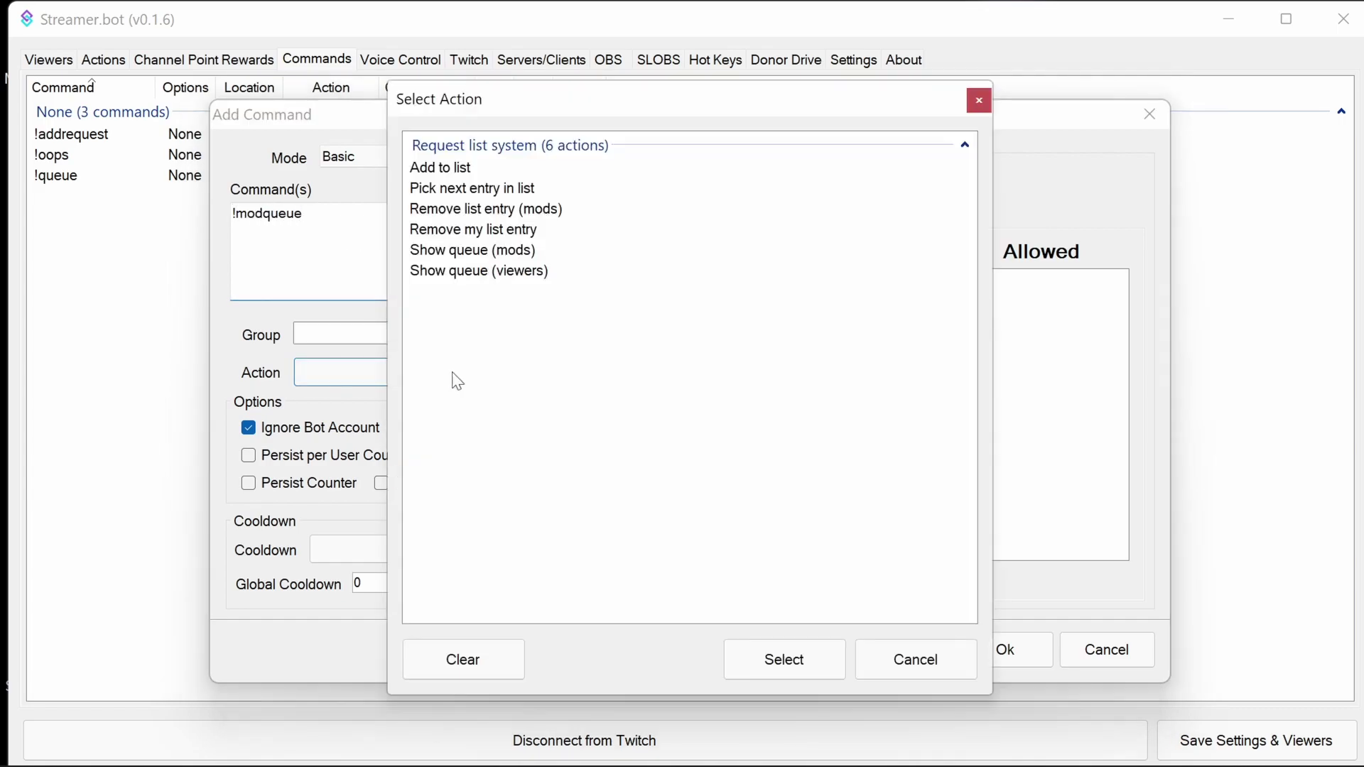
pyautogui.click(486, 257)
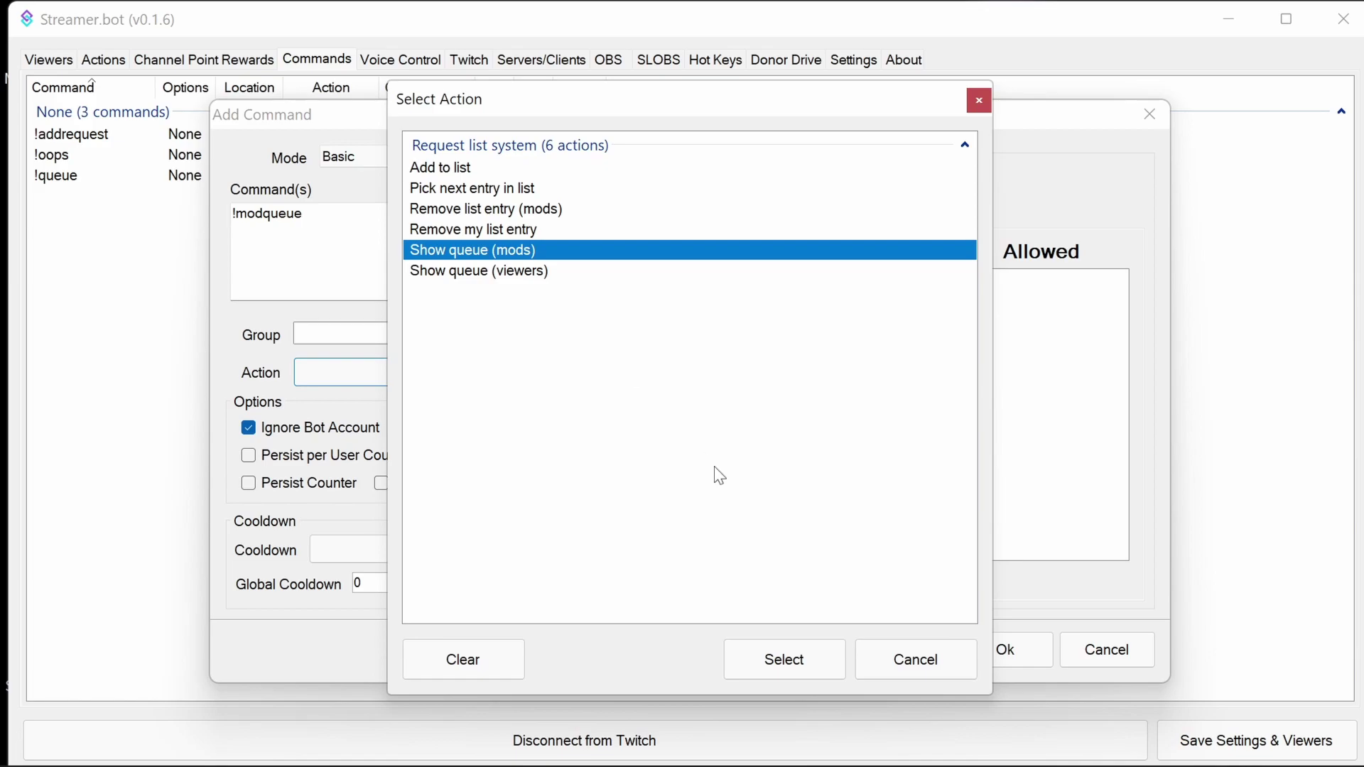
pyautogui.click(807, 663)
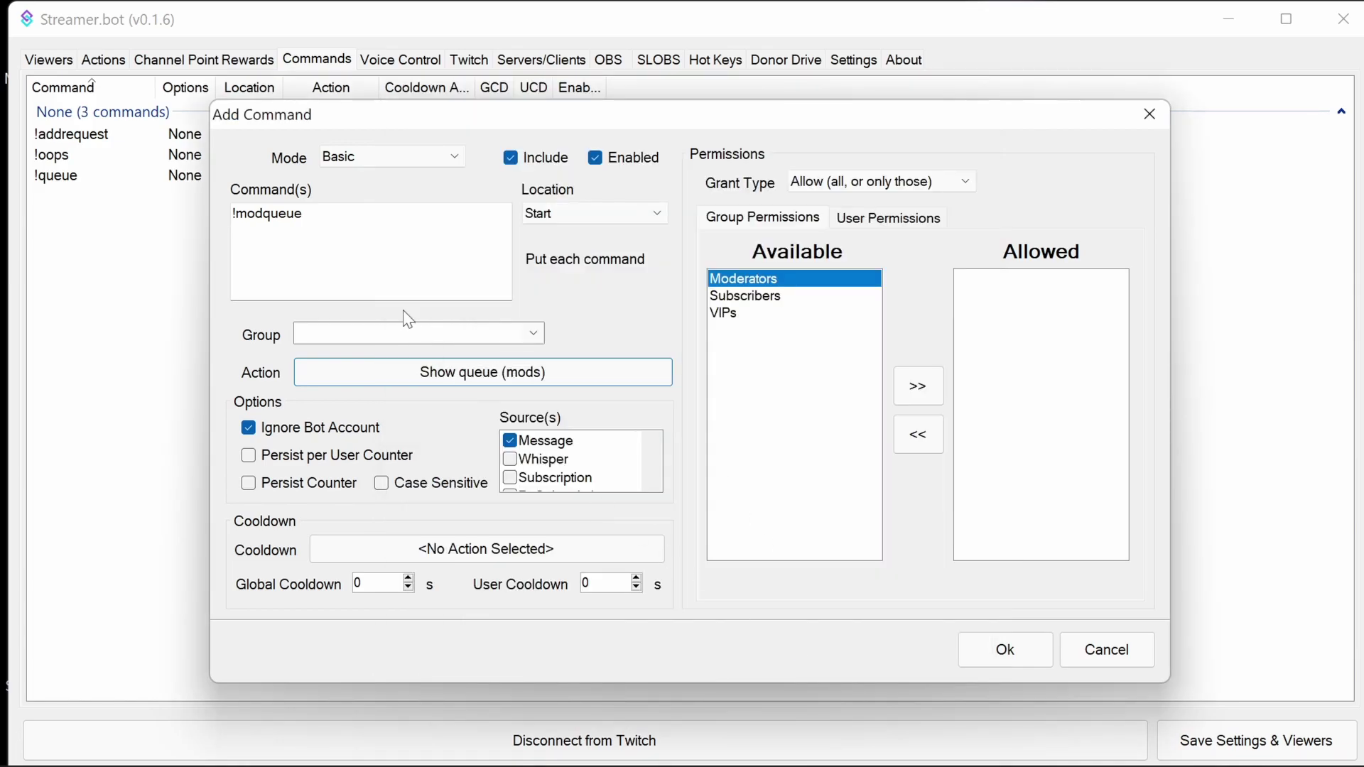
pyautogui.click(991, 650)
# Restrict the !modqueue command to the Moderators group.
pyautogui.rightClick(146, 273)
pyautogui.doubleClick(107, 157)
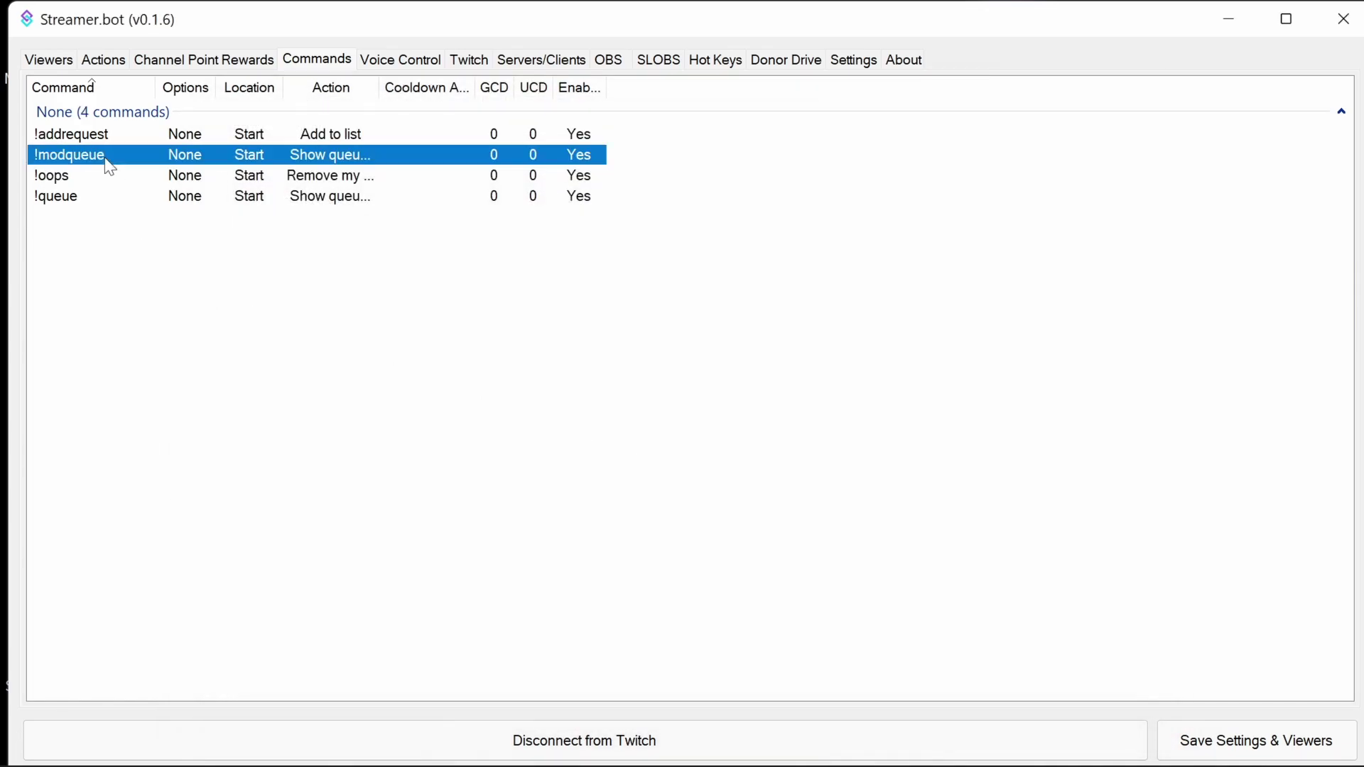
pyautogui.click(931, 385)
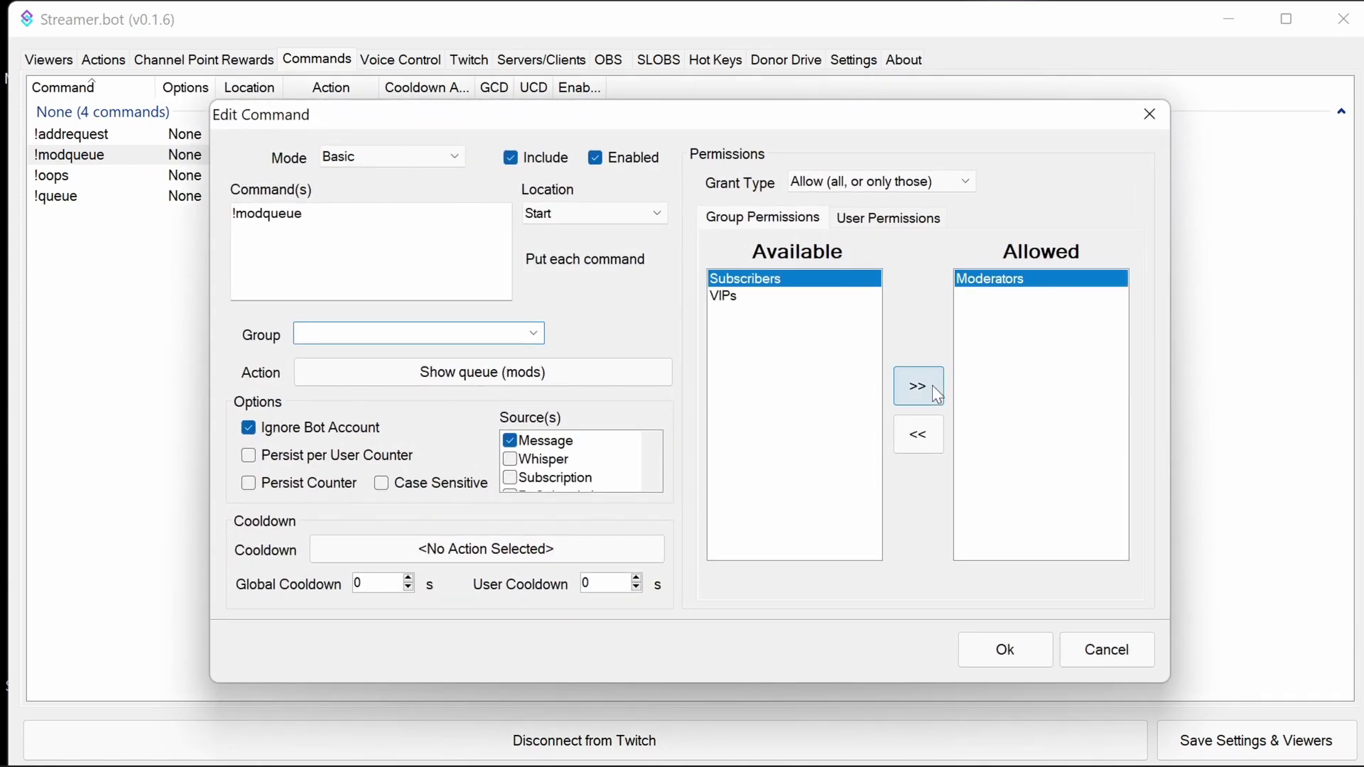
pyautogui.click(1024, 646)
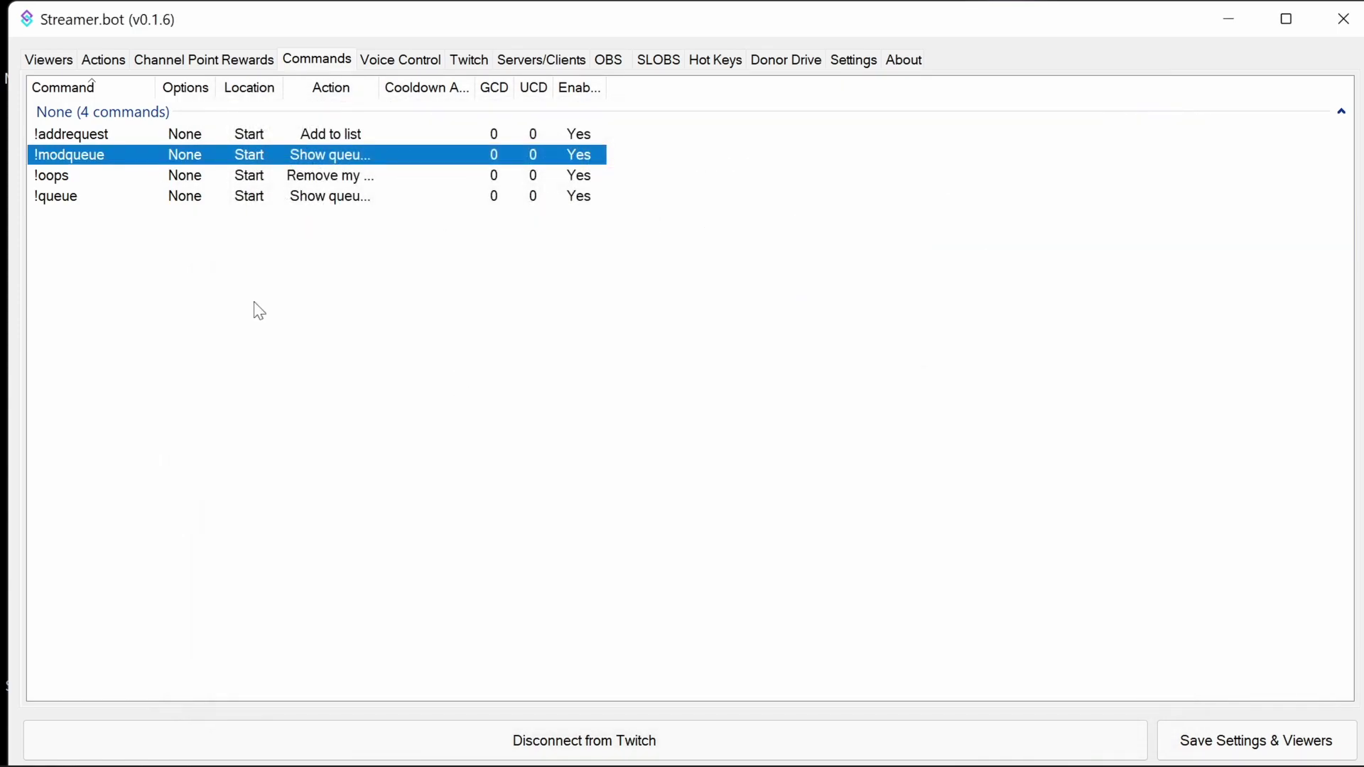
# Begin a new chat command !modremove with a global cooldown of 2 s, allowed only for the Moderators group.
pyautogui.rightClick(114, 257)
pyautogui.click(149, 269)
pyautogui.click(410, 264)
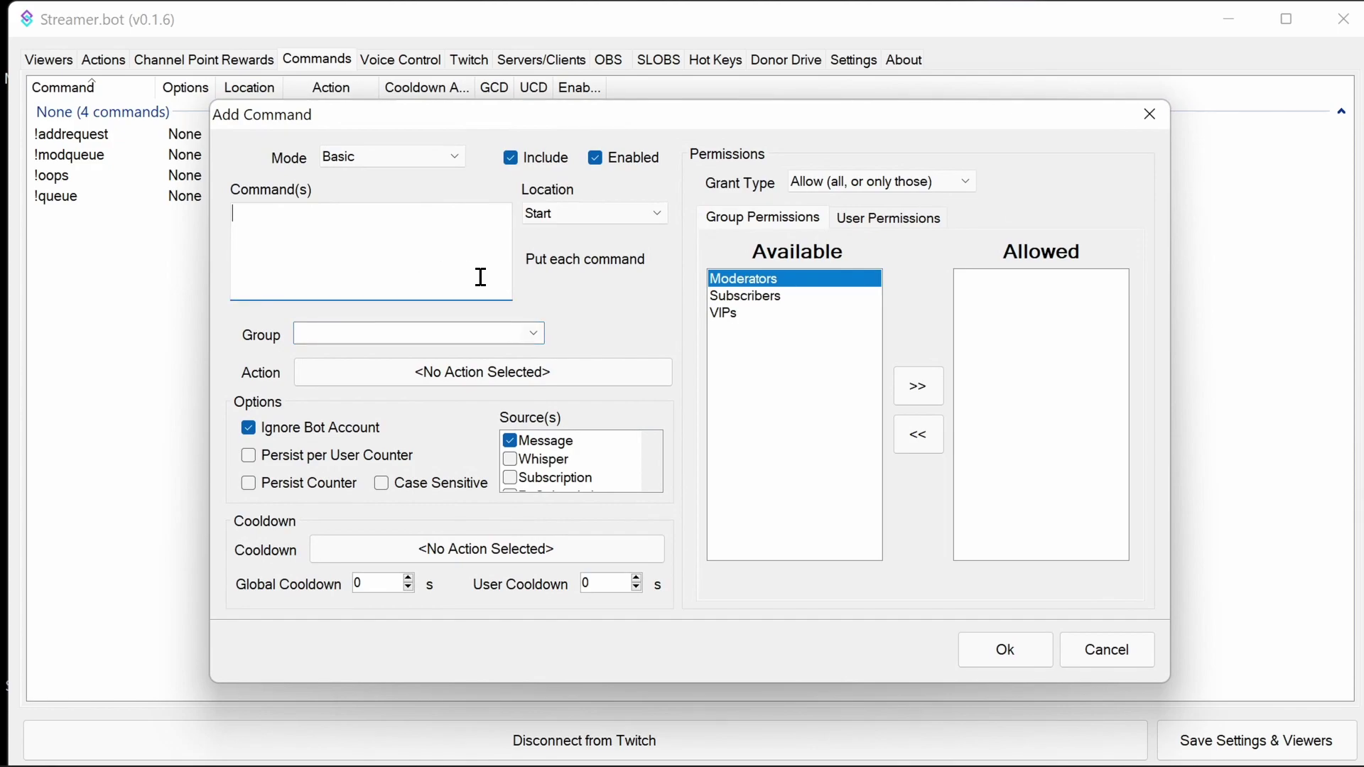
pyautogui.write('!modremove')
pyautogui.doubleClick(410, 580)
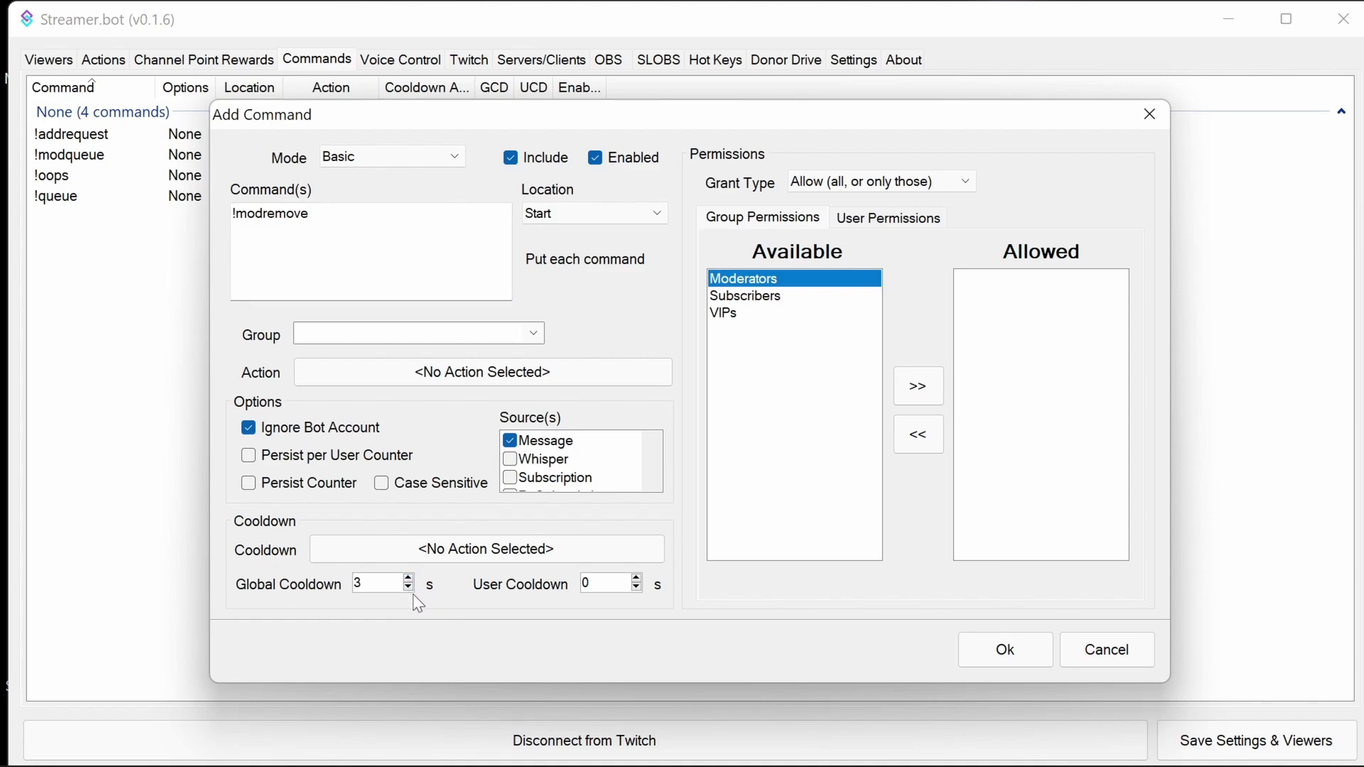
pyautogui.click(409, 589)
pyautogui.click(350, 213)
pyautogui.click(937, 393)
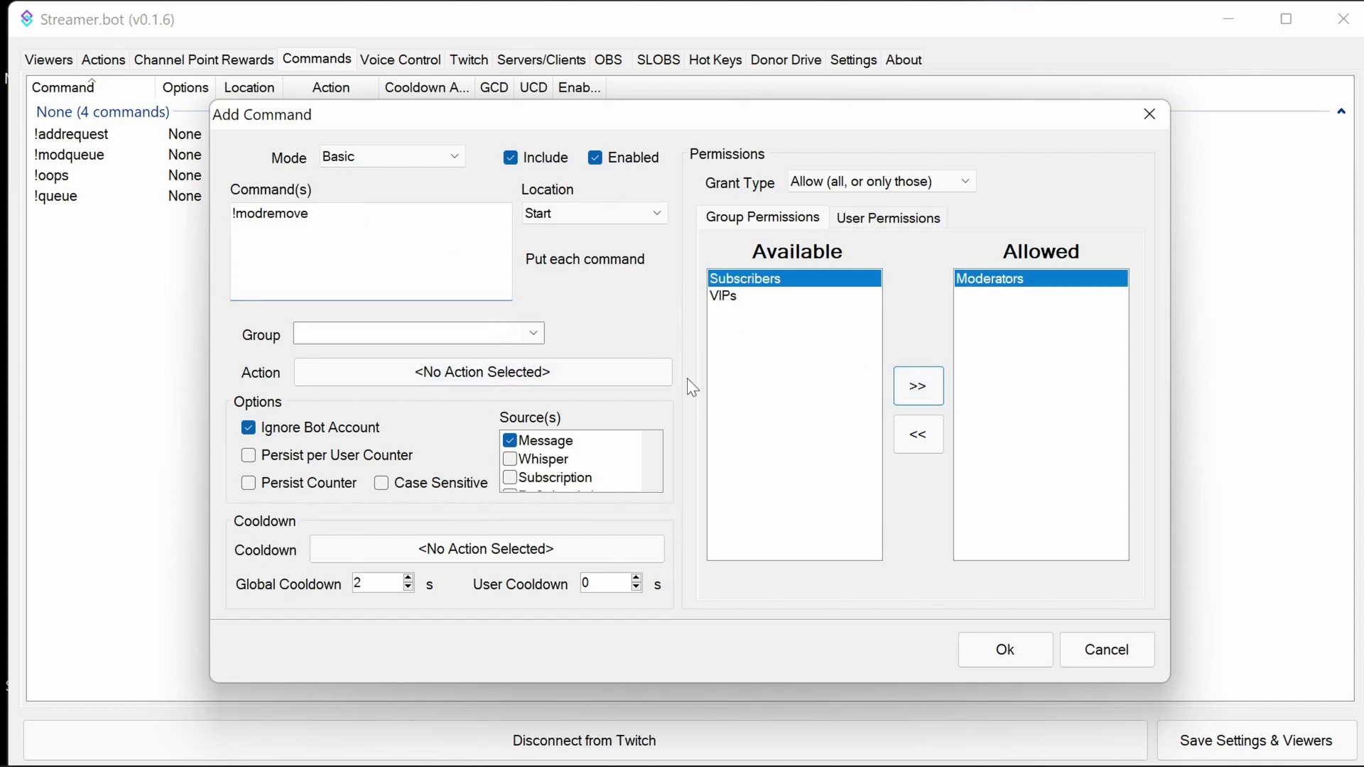
# Assign the Remove list entry (mods) action to the !modremove command and save the command.
pyautogui.click(533, 373)
pyautogui.click(456, 273)
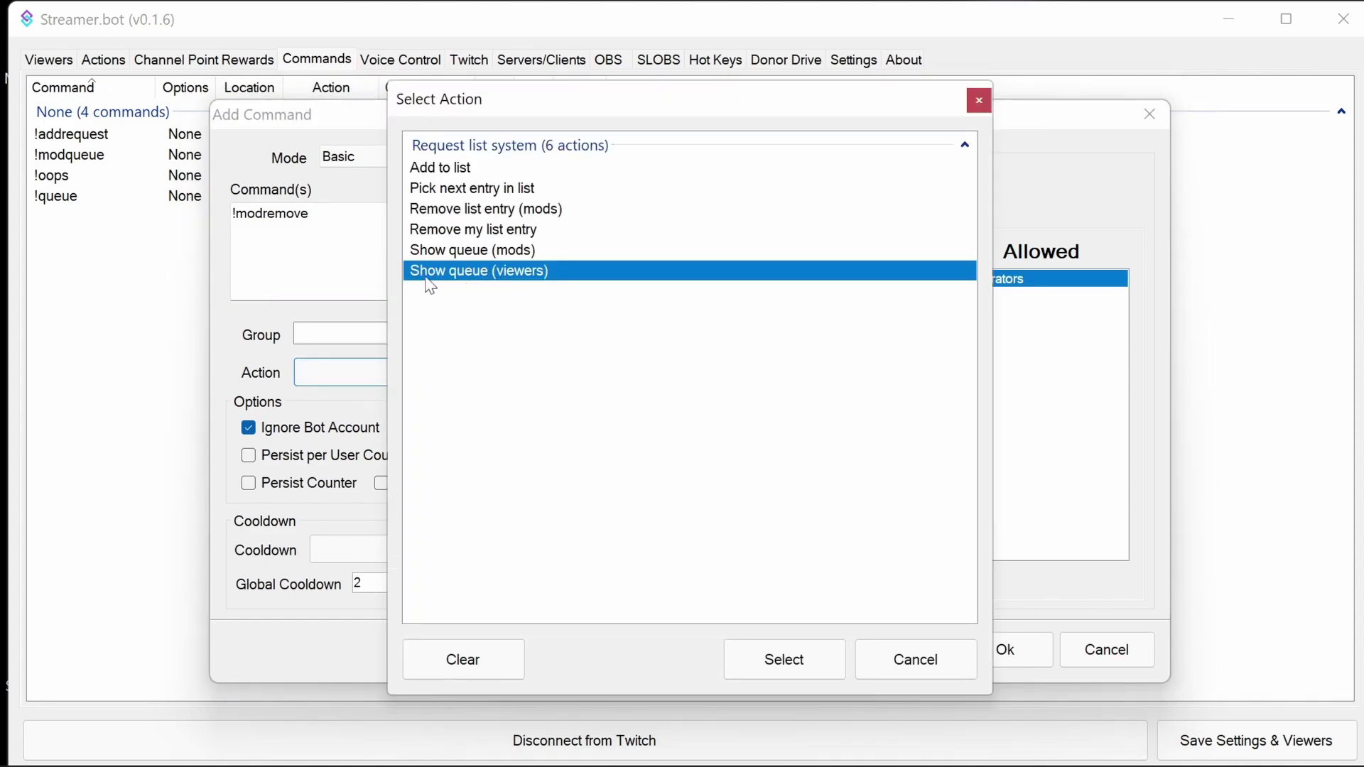
pyautogui.click(479, 230)
pyautogui.click(486, 210)
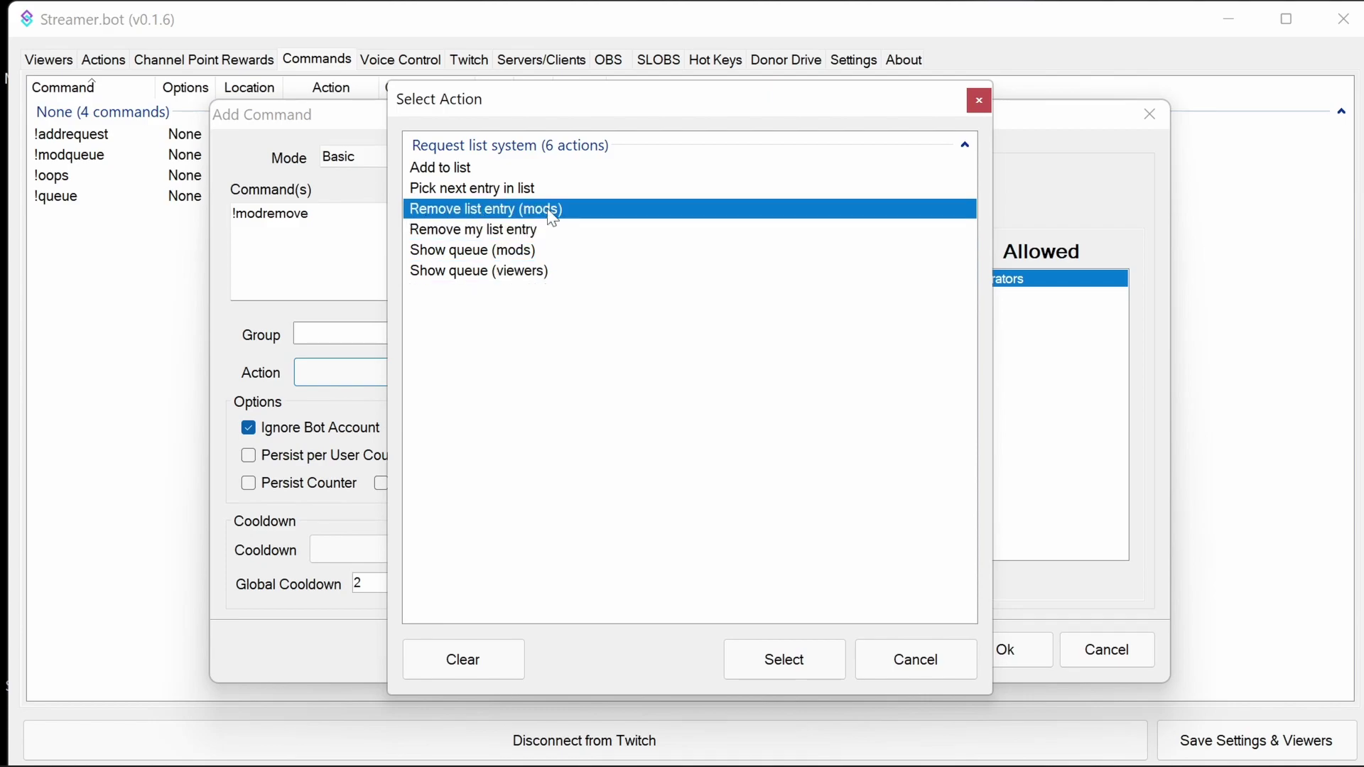
pyautogui.click(791, 664)
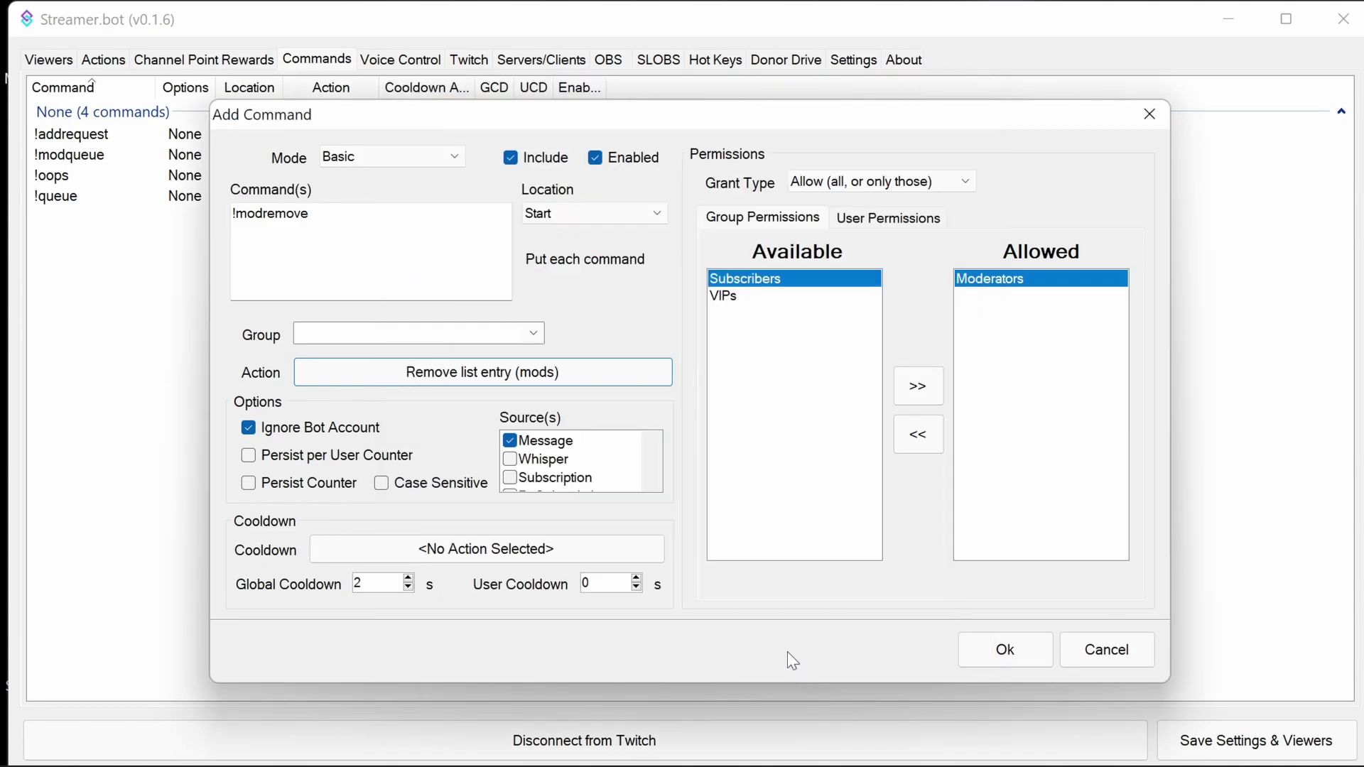
pyautogui.click(962, 638)
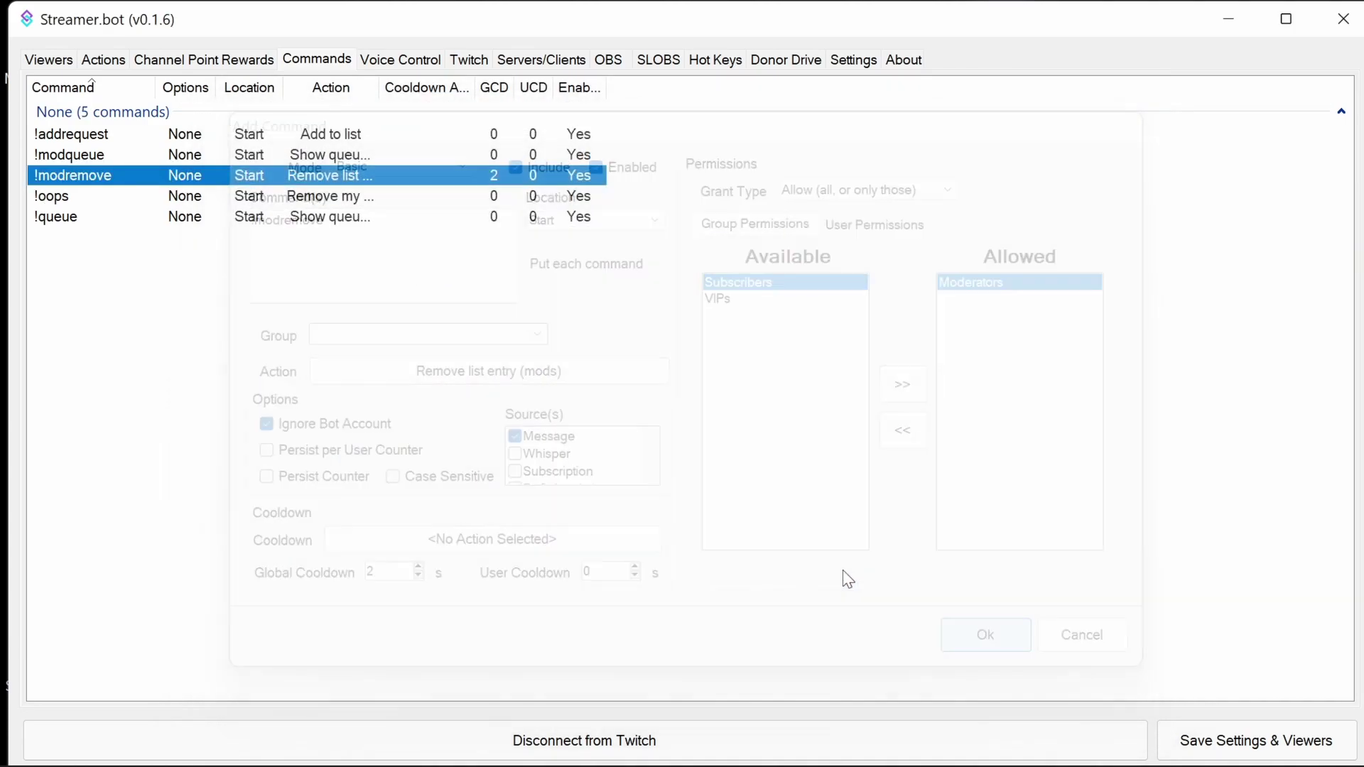
# Add a chat command !nextup that runs the Pick next entry in list action, allowed only for the Moderators group.
pyautogui.rightClick(116, 291)
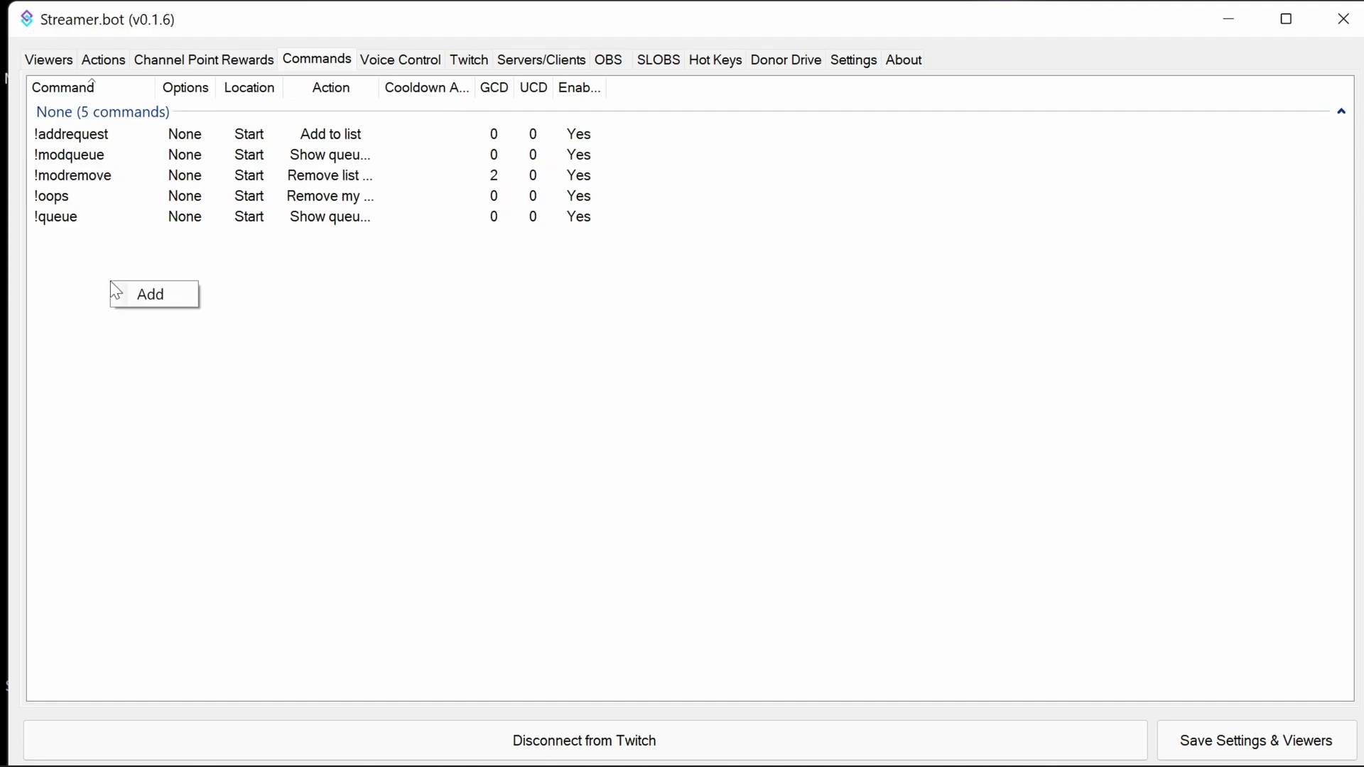
pyautogui.click(162, 293)
pyautogui.write('!ne')
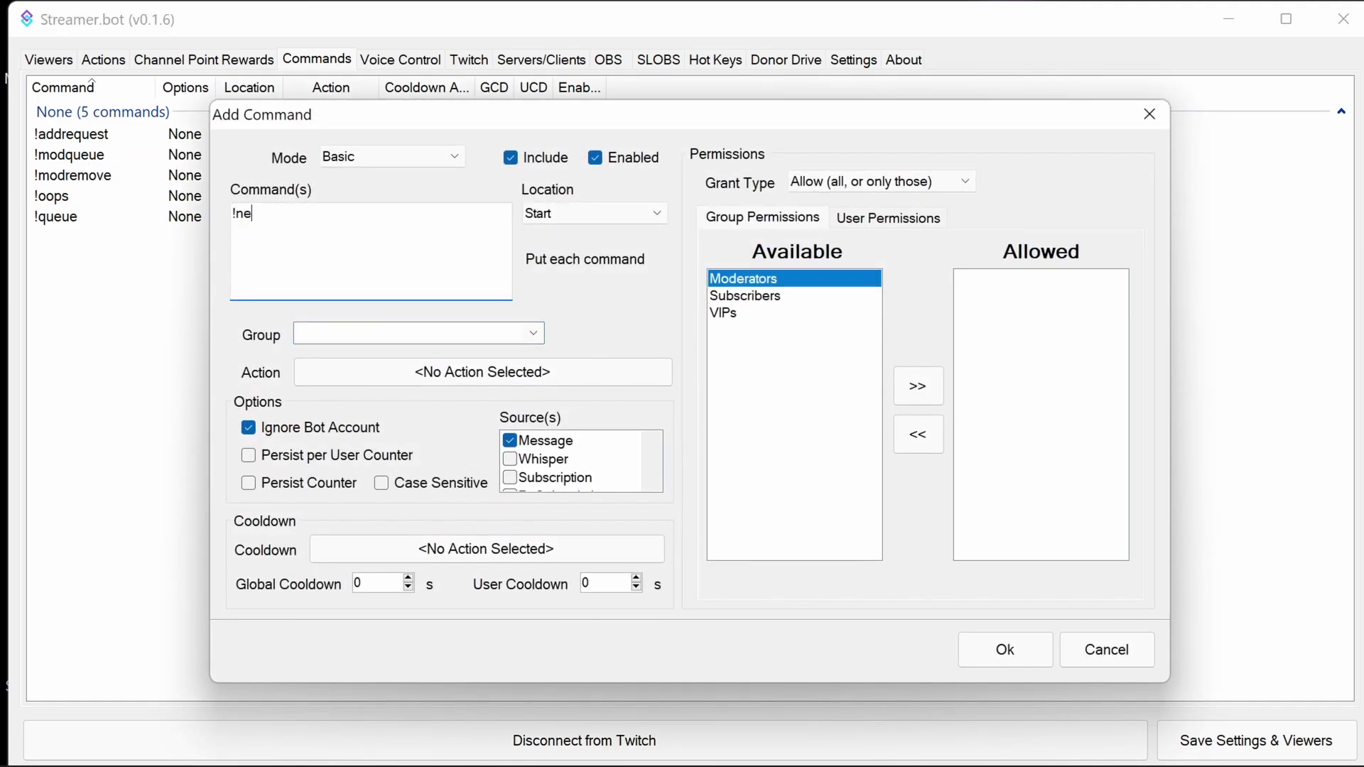
pyautogui.write('xtup')
pyautogui.click(537, 372)
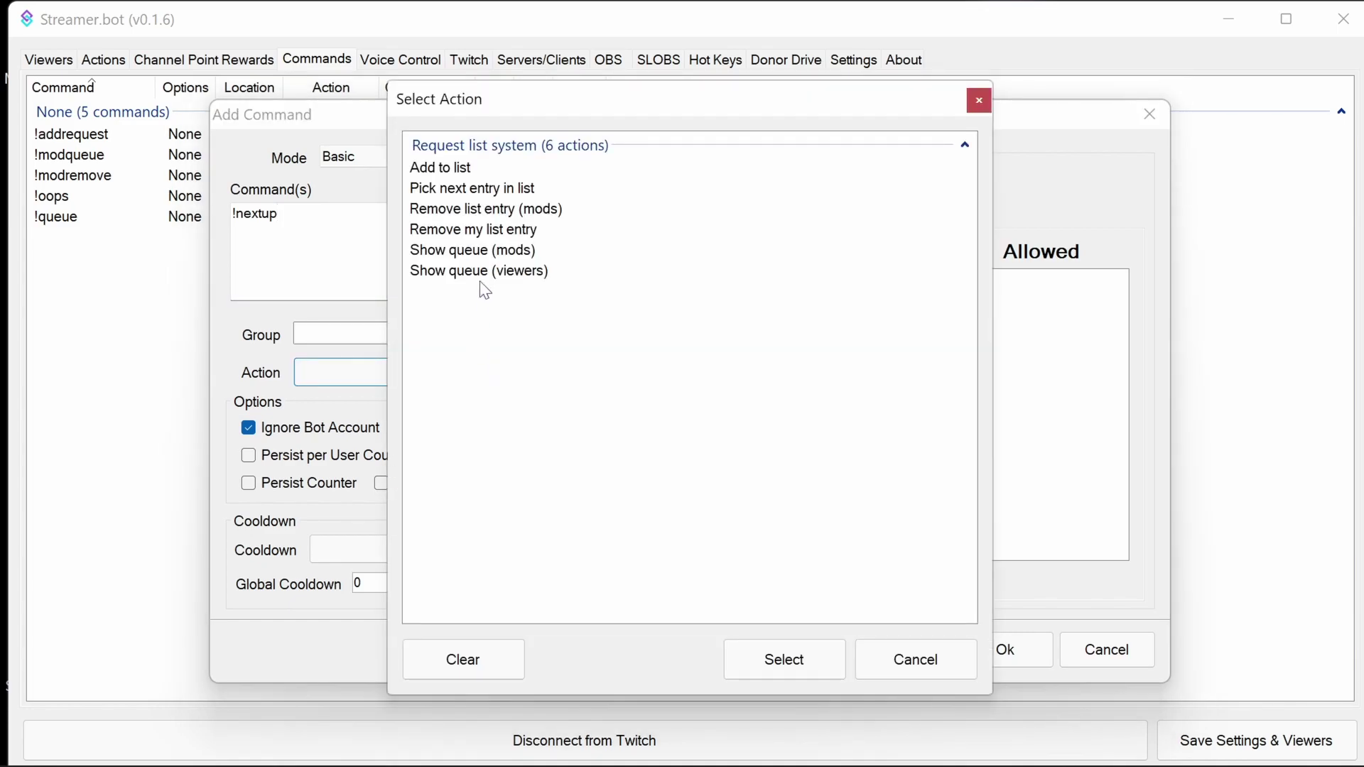
pyautogui.click(470, 190)
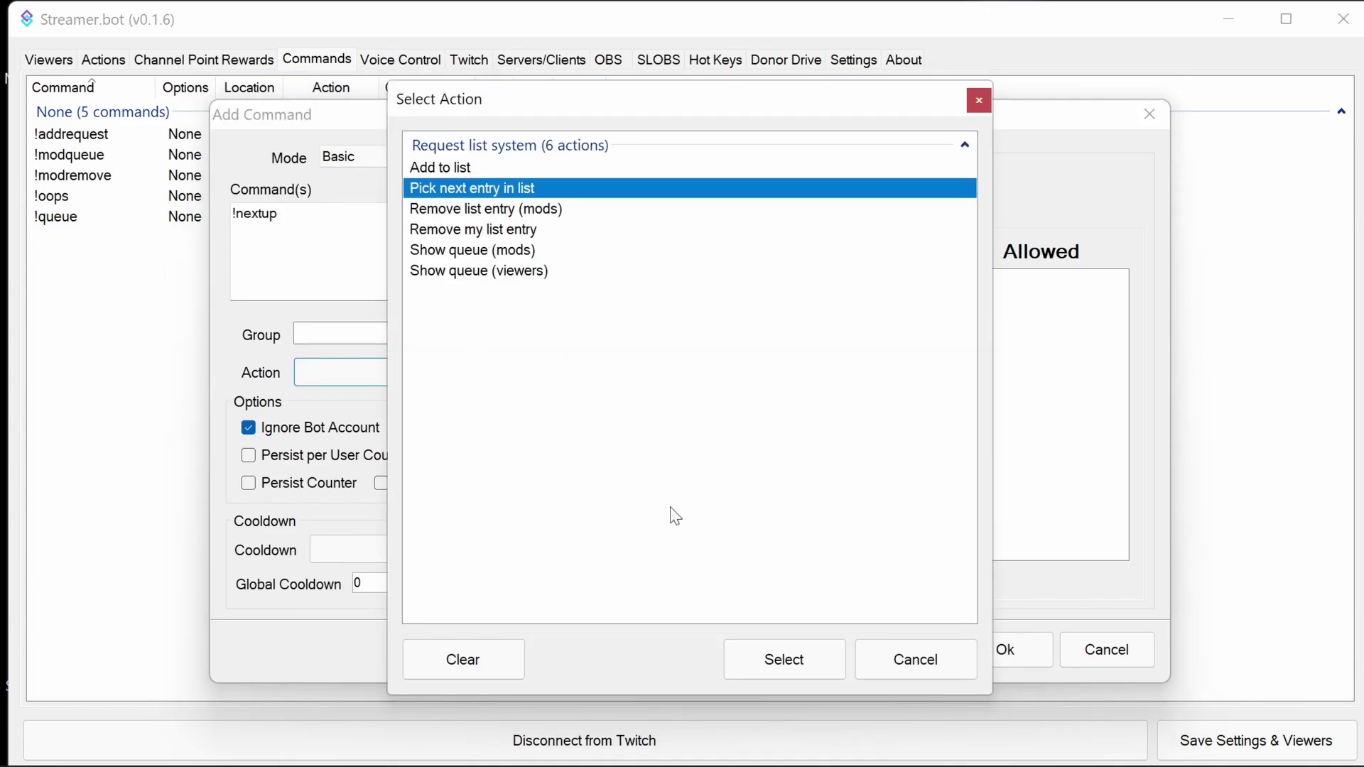
pyautogui.click(783, 671)
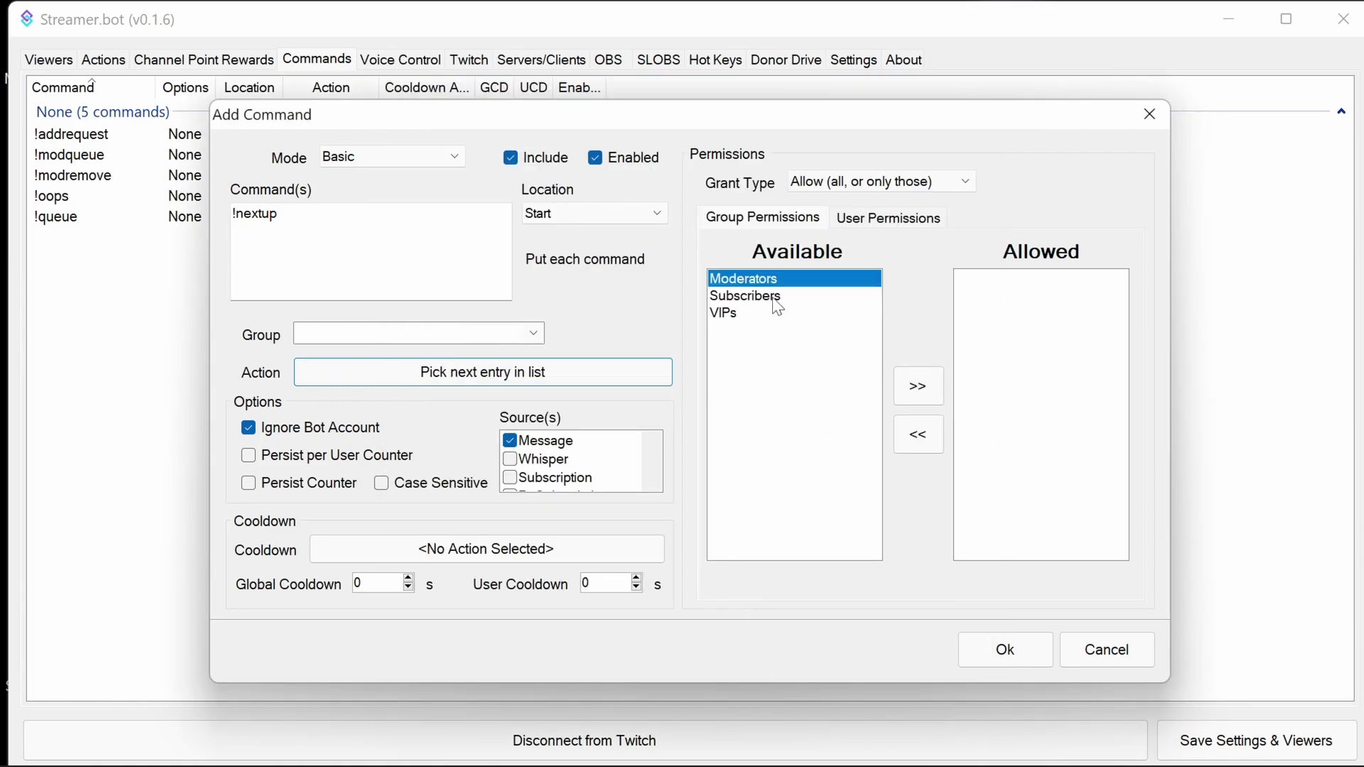
pyautogui.click(919, 394)
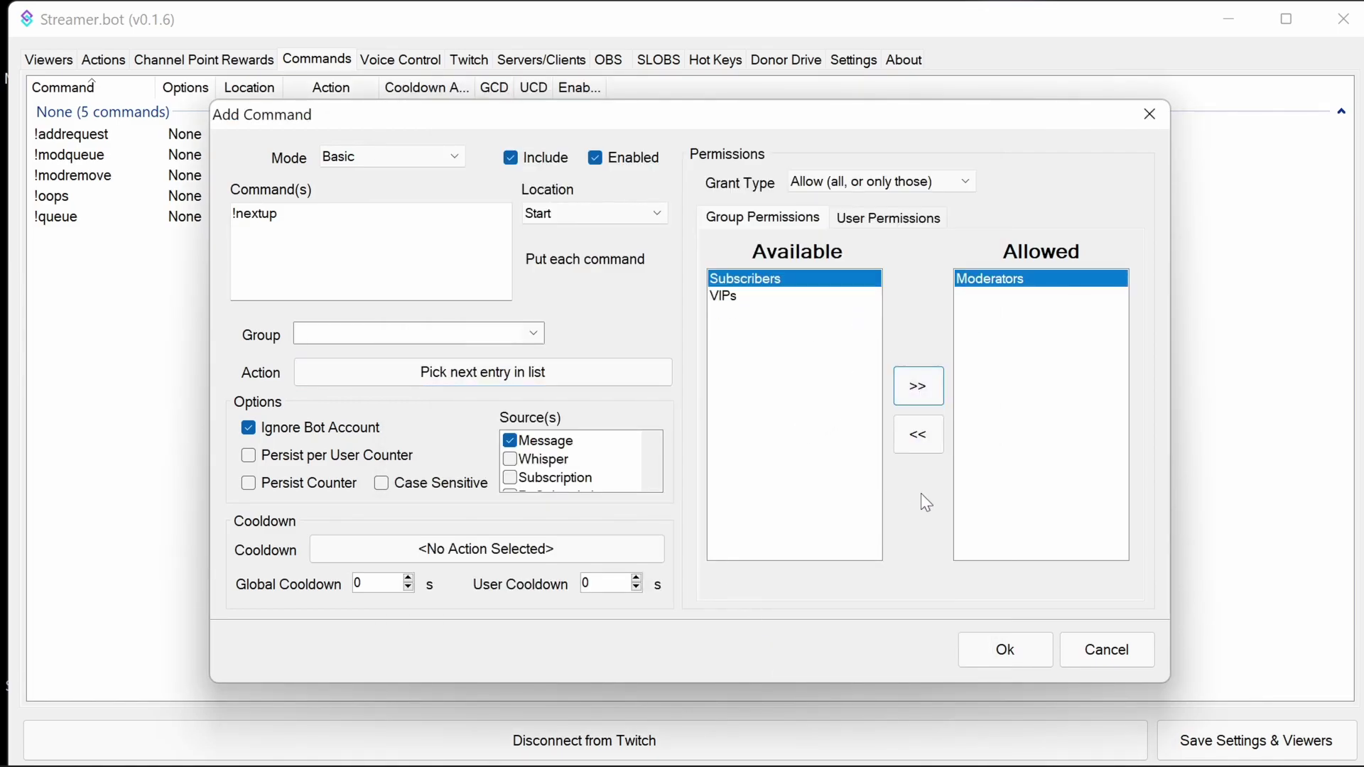
pyautogui.click(998, 650)
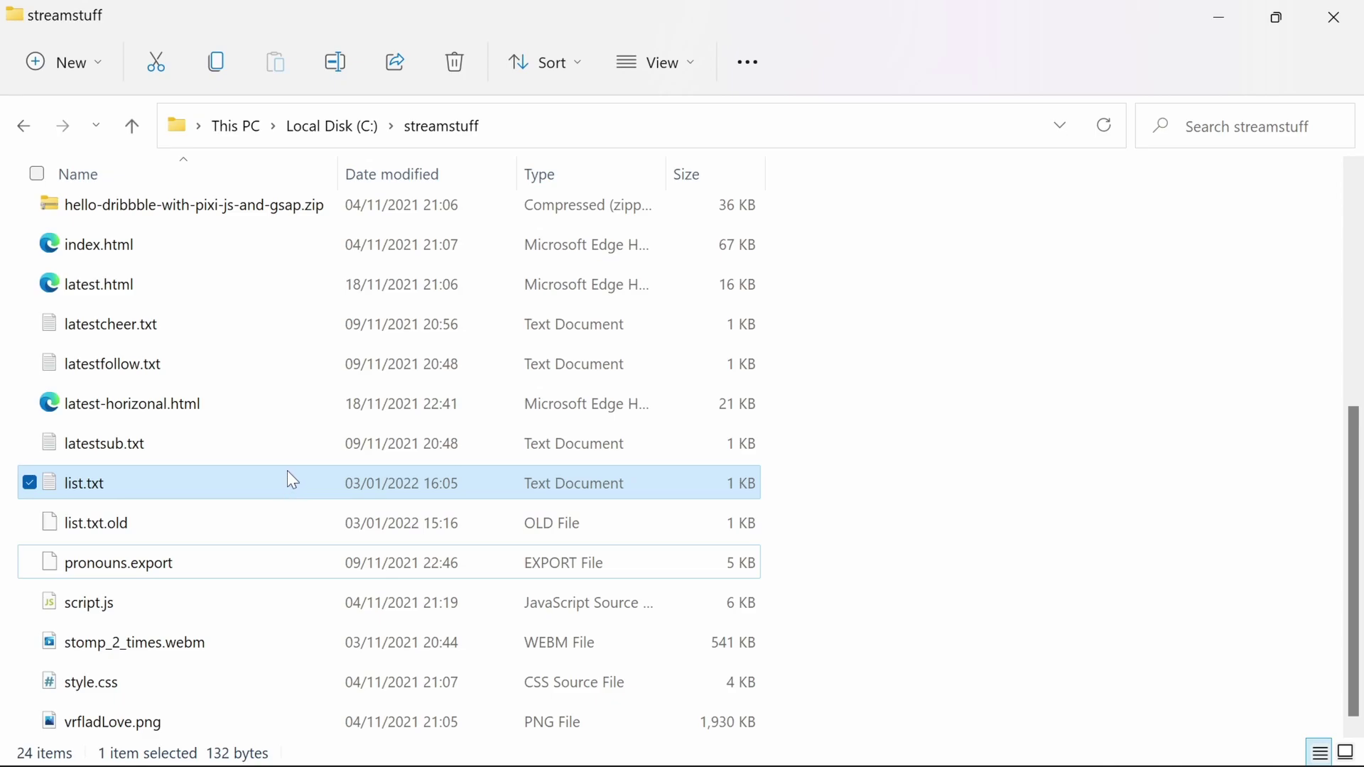
pyautogui.press('F2')
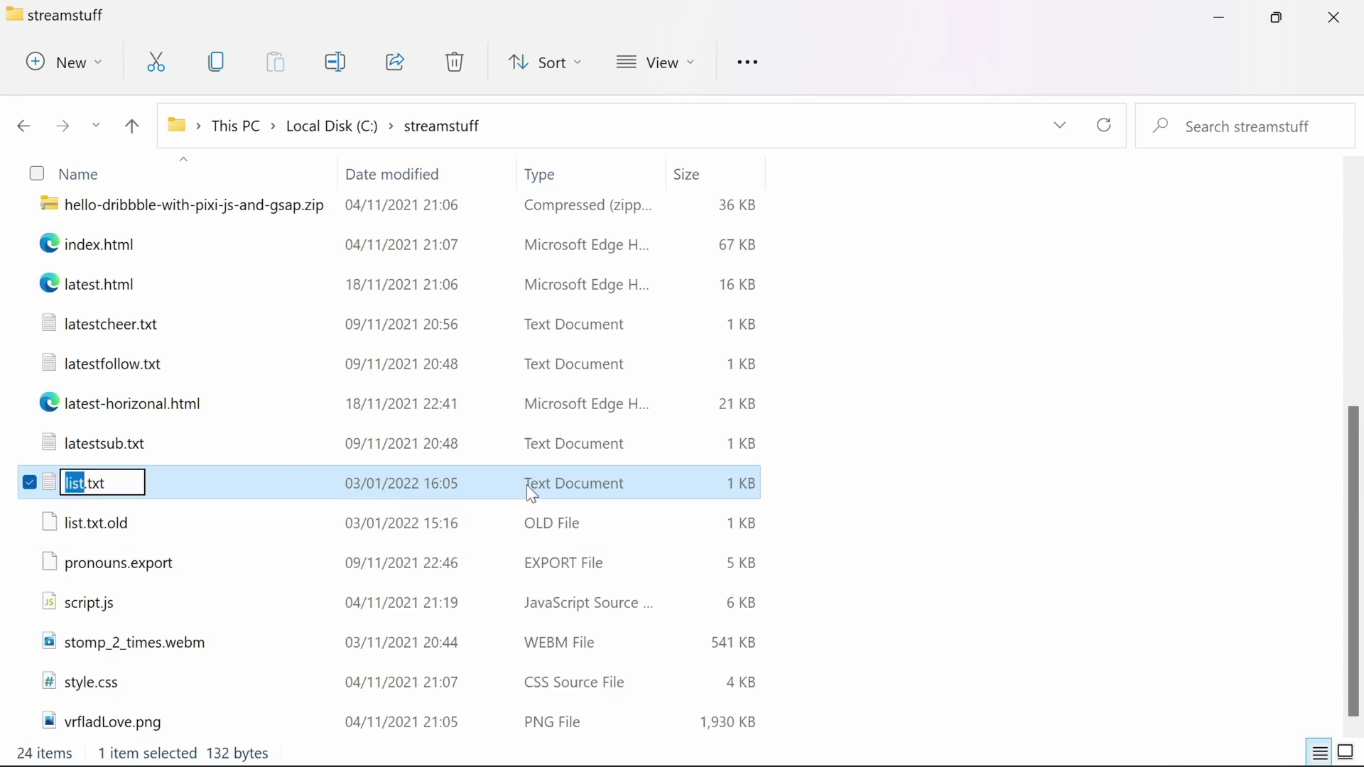
pyautogui.press('Right')
pyautogui.press('Left')
pyautogui.press('Return')
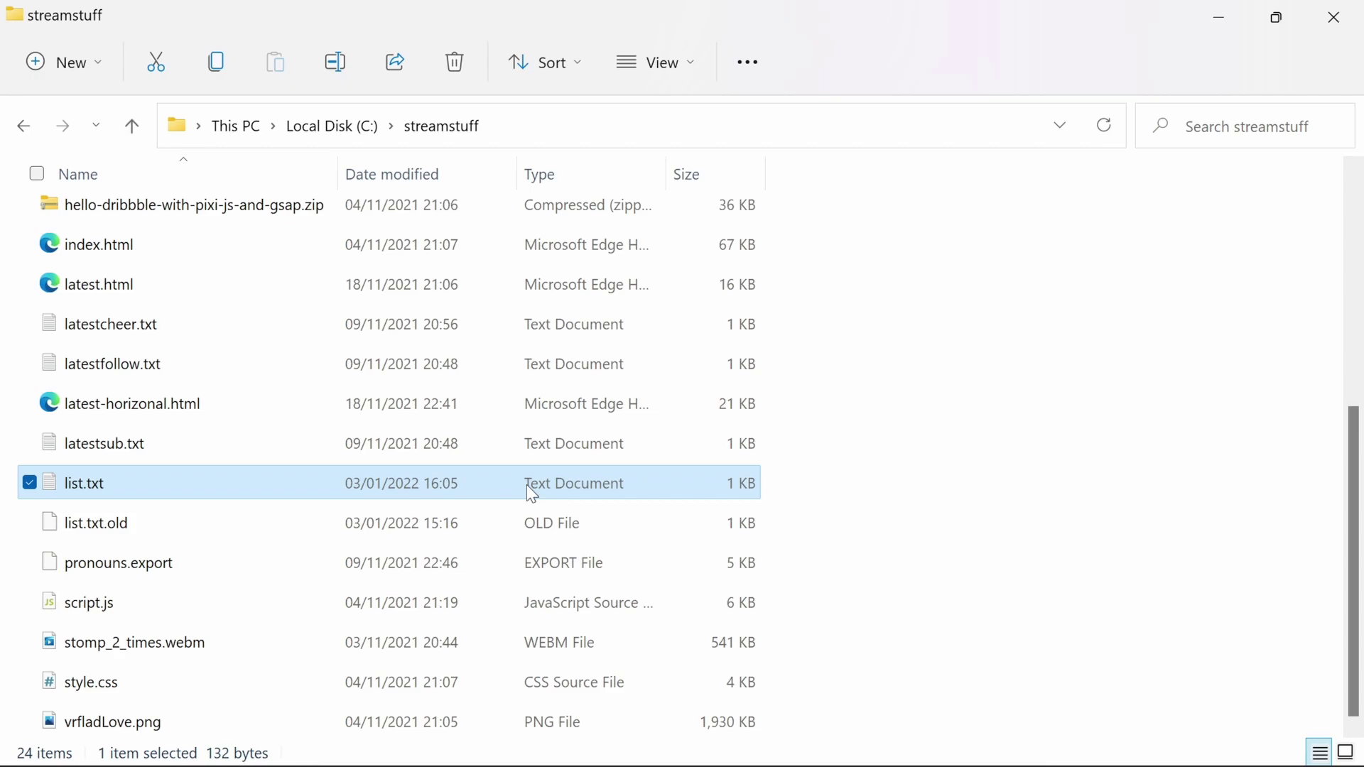
# Delete list.txt from the streamstuff folder in File Explorer and minimise the folder window.
pyautogui.press('Delete')
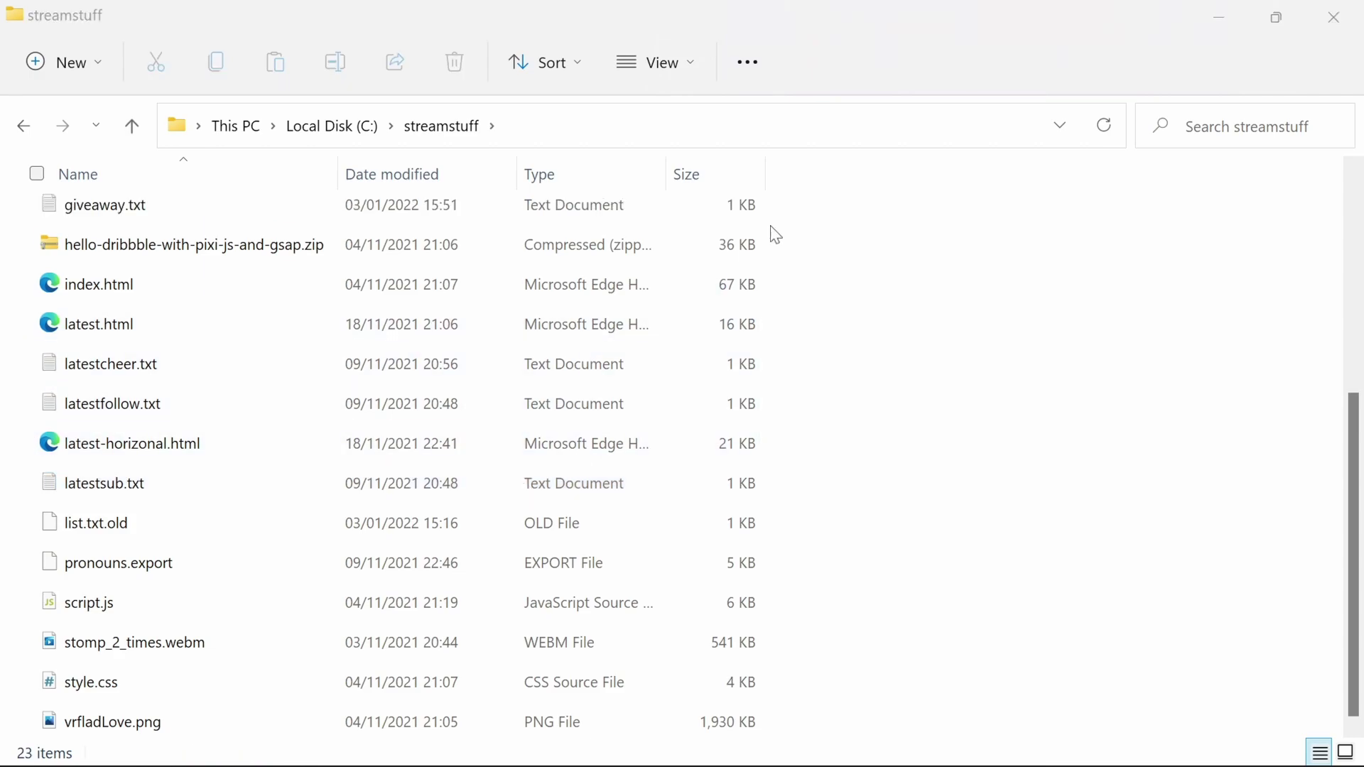
pyautogui.click(1225, 18)
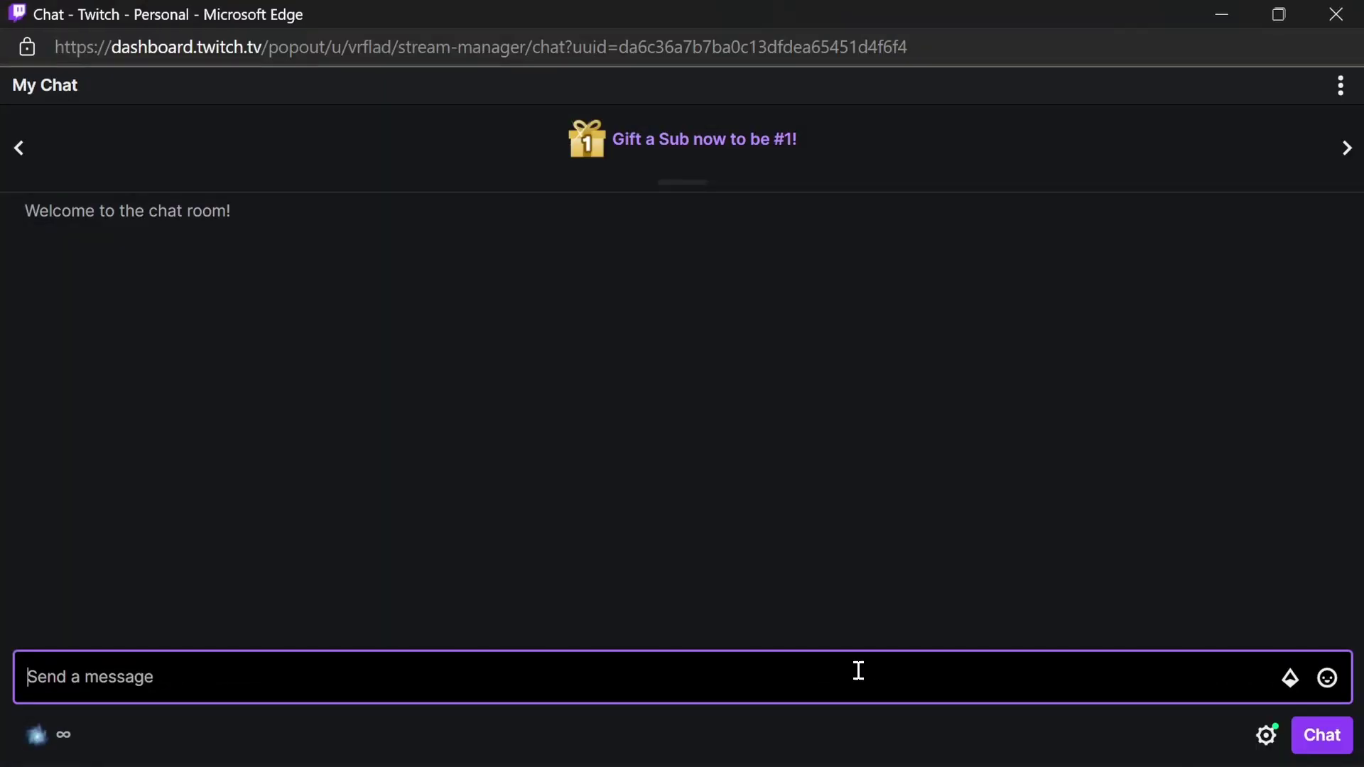
# Send the message "!addrequest make more Streamer bot videos" in the Twitch chat.
pyautogui.write('!')
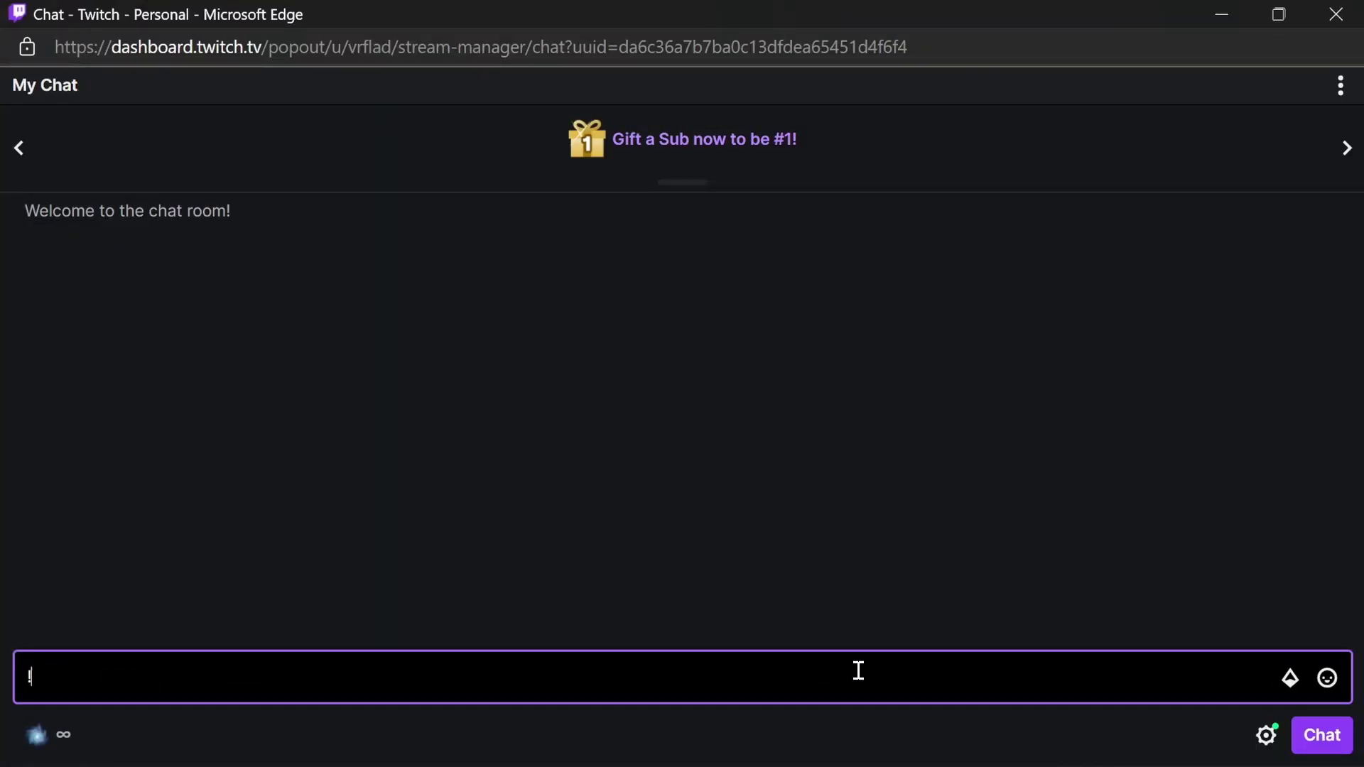
pyautogui.write('addrequest make ')
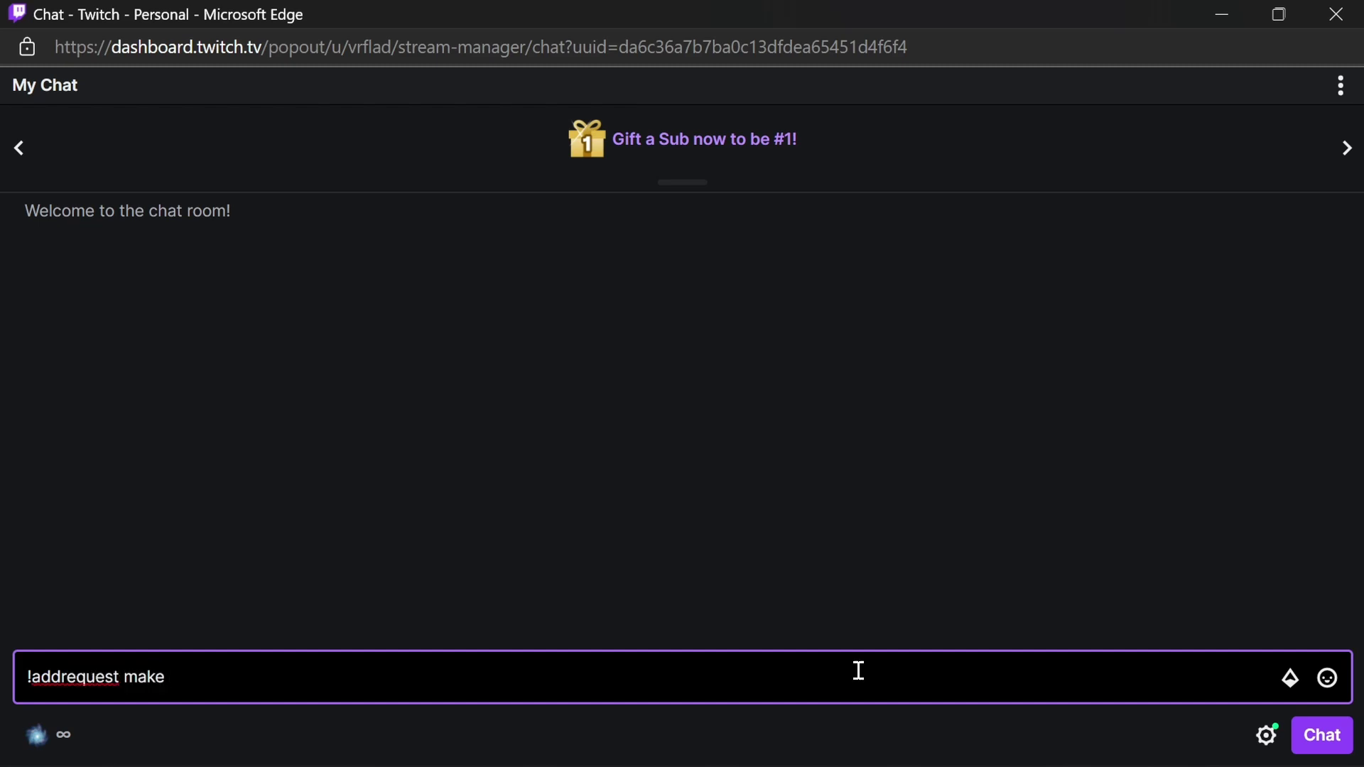
pyautogui.write('more Streamer bot videos')
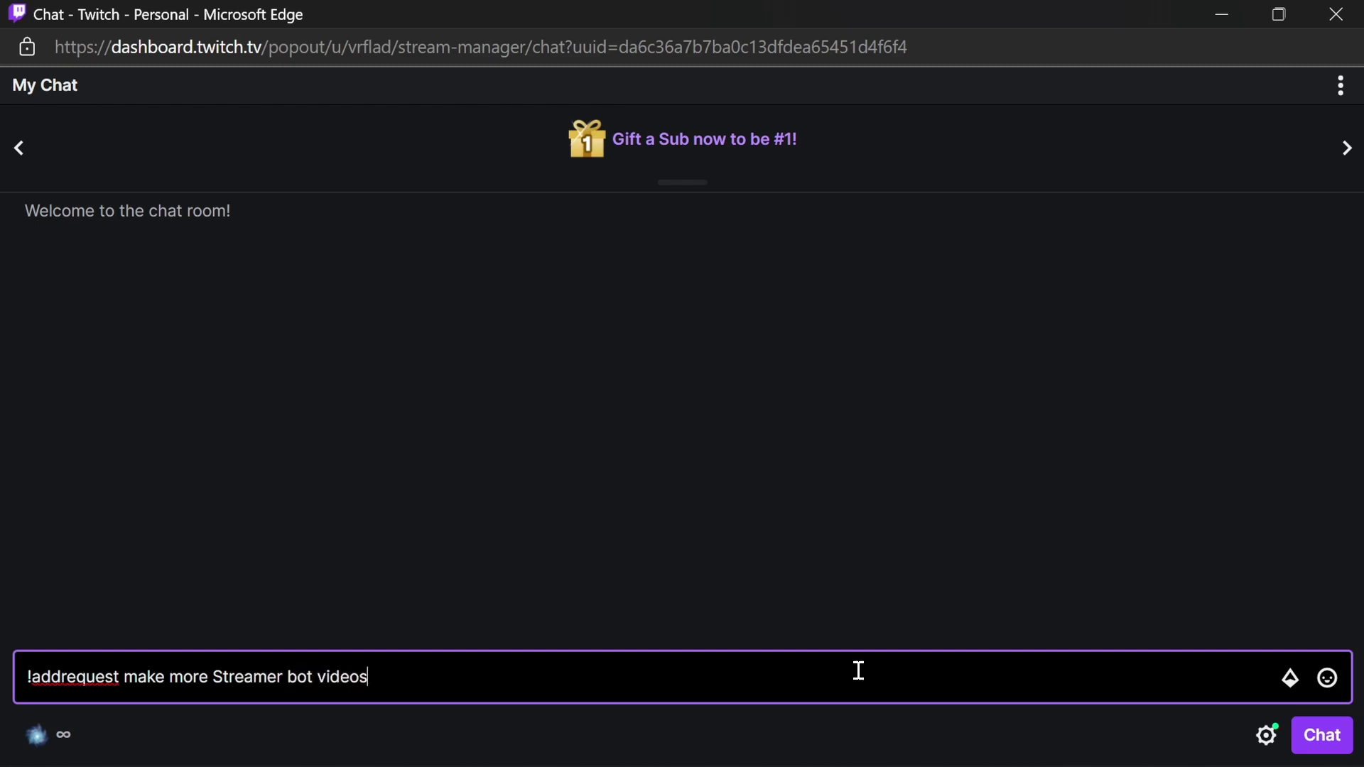
pyautogui.press('Return')
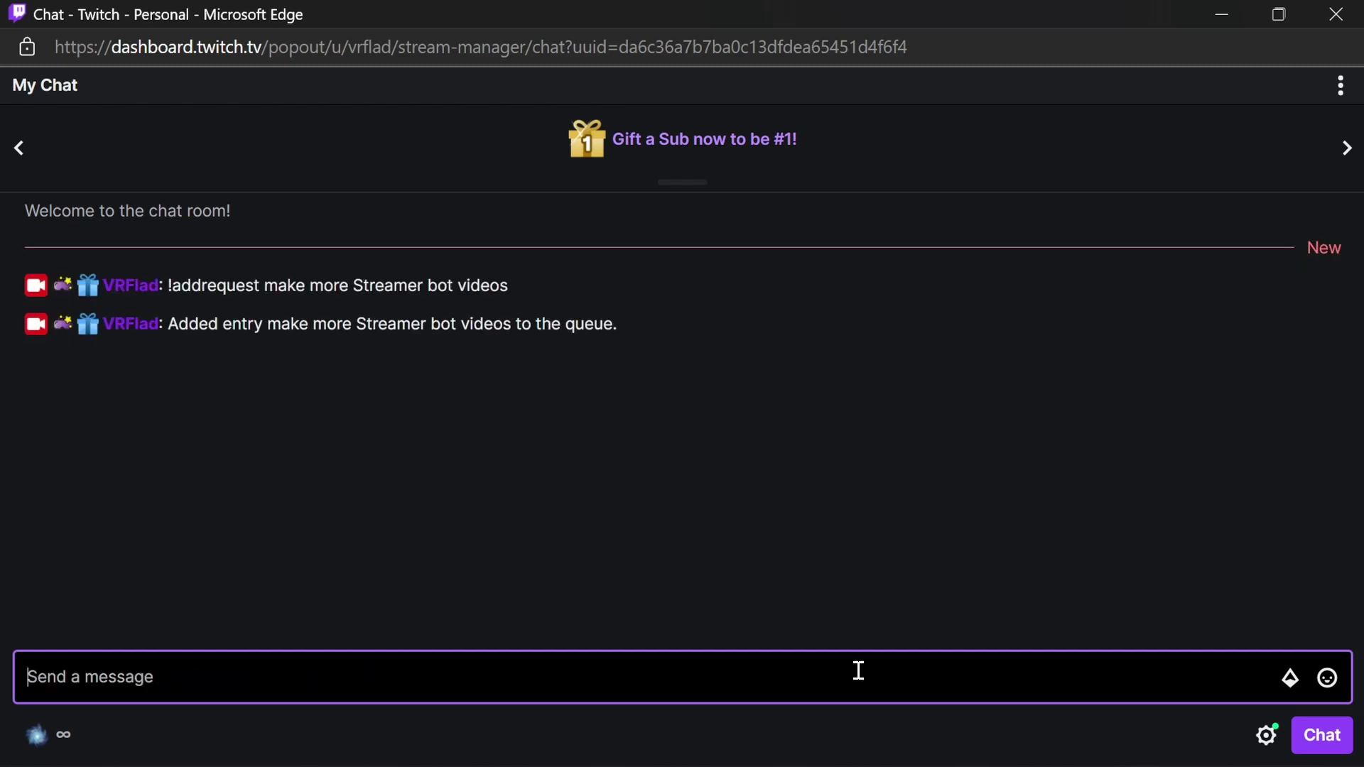
# Send the message "!addrequest make some twitchspeaker videos" in the chat by reworking the previous request.
pyautogui.press('Up')
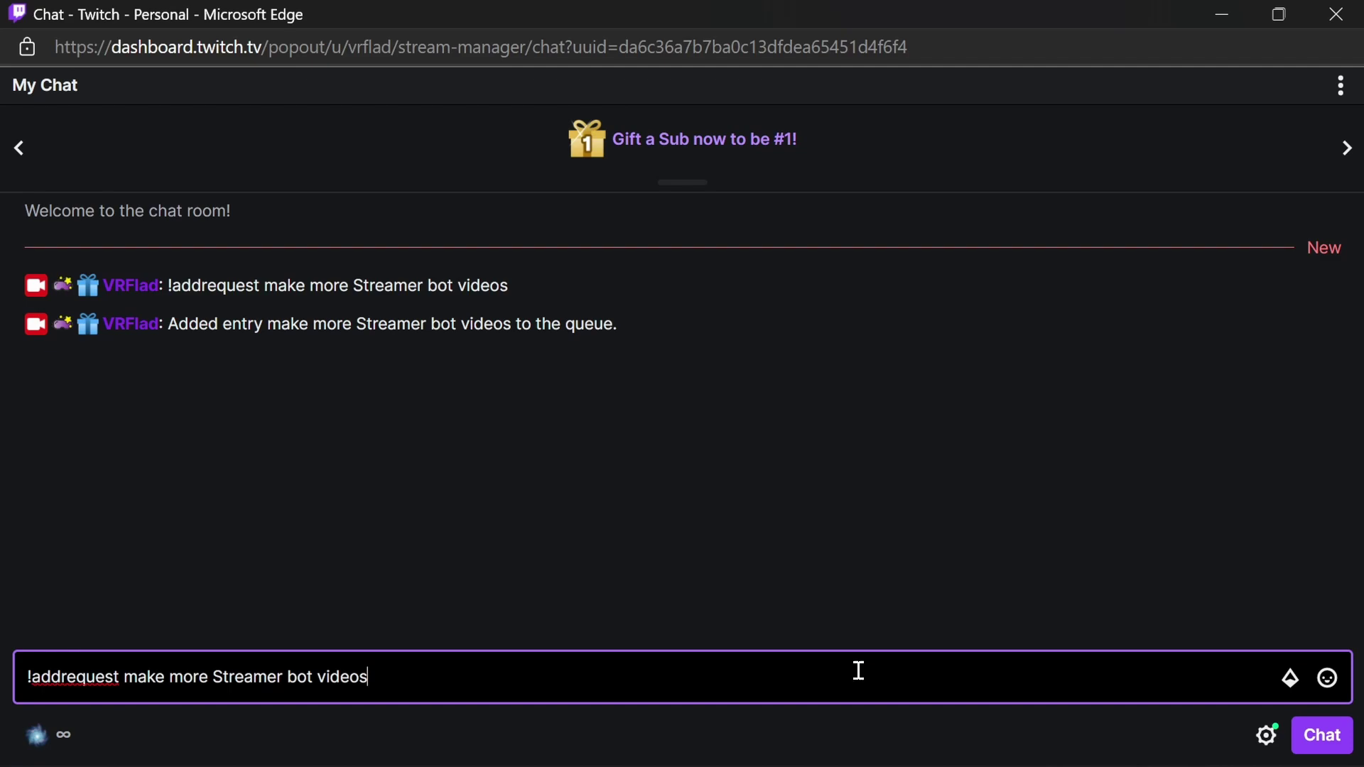
pyautogui.hotkey('ctrl', 'shift', 'Left')
pyautogui.hotkey('ctrl', 'shift', 'Left')
pyautogui.hotkey('ctrl', 'shift', 'Left')
pyautogui.hotkey('ctrl', 'shift', 'Left')
pyautogui.write('some ')
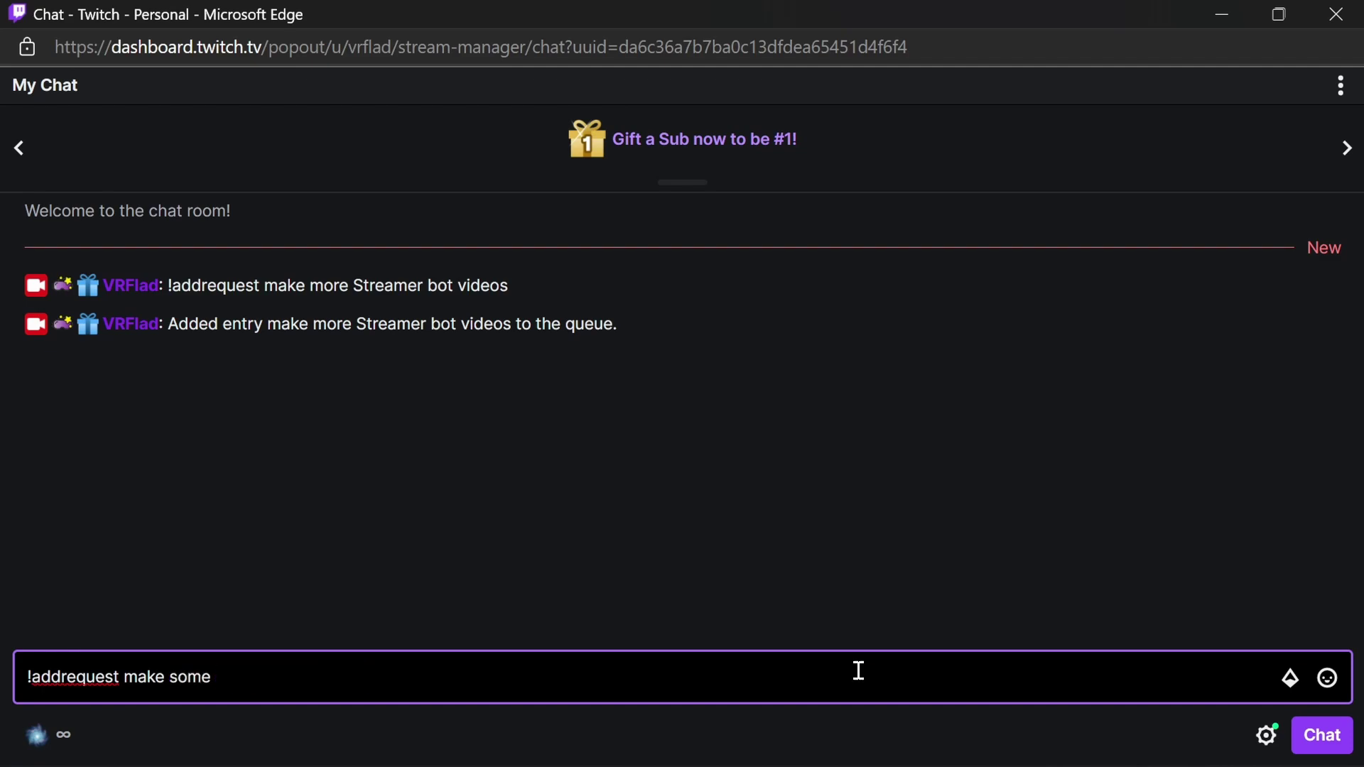
pyautogui.write('twitchspeaker videos')
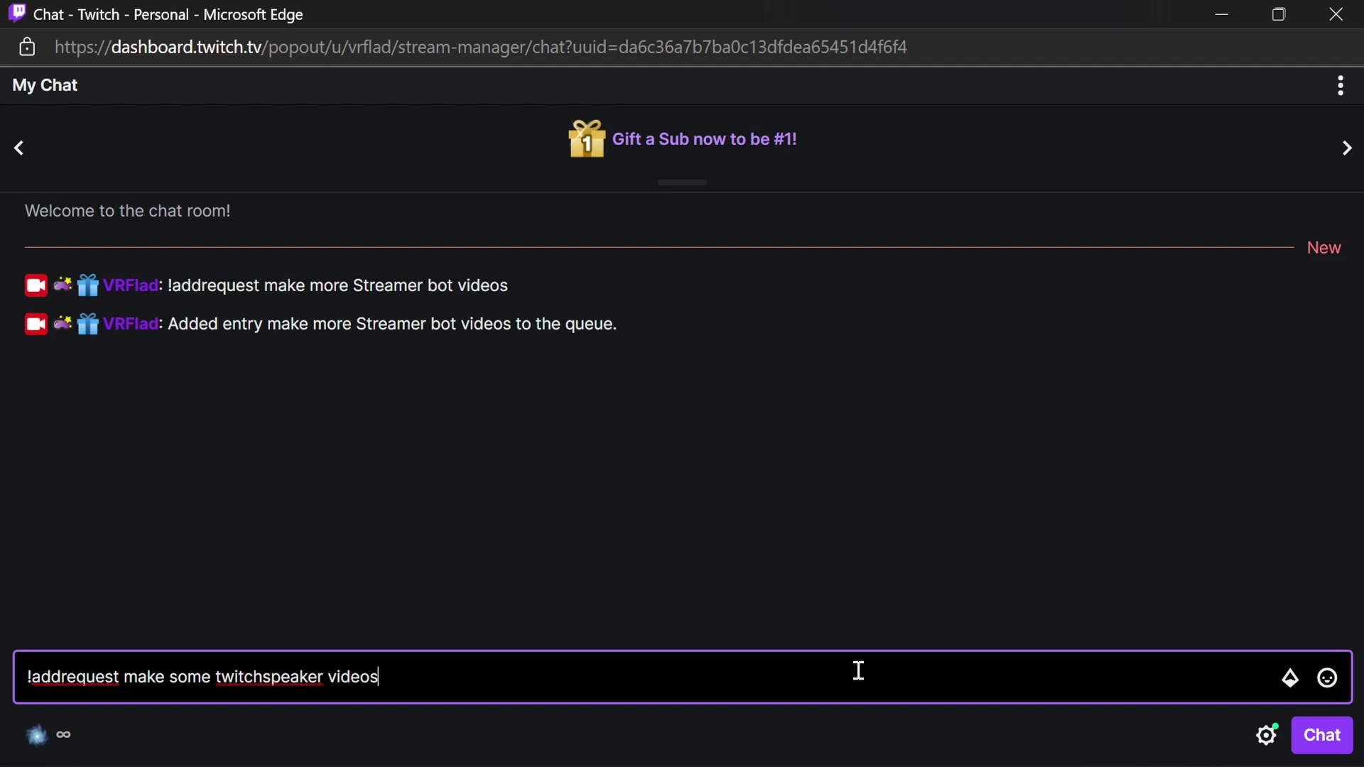
pyautogui.press('Return')
# Send the message "!addrequest have some fun" in the chat.
pyautogui.write('!add')
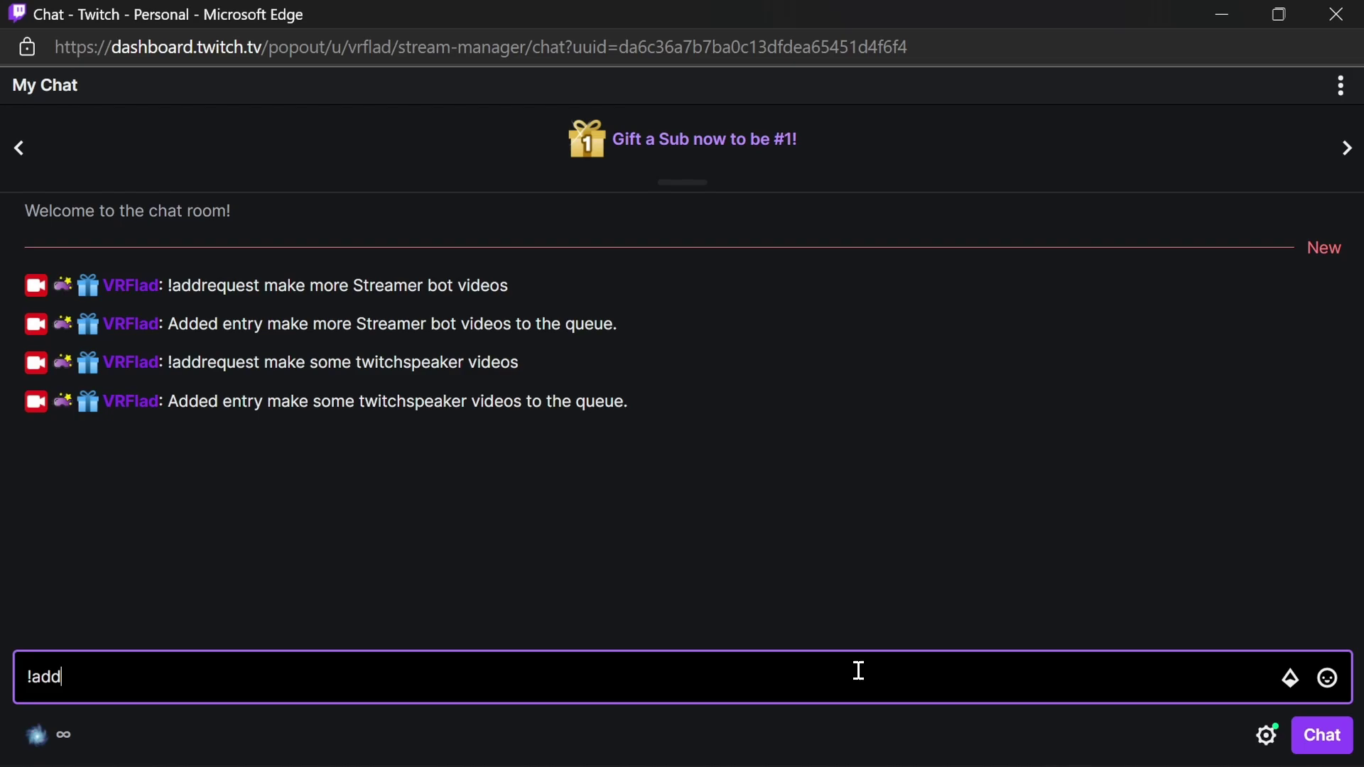
pyautogui.write('request have')
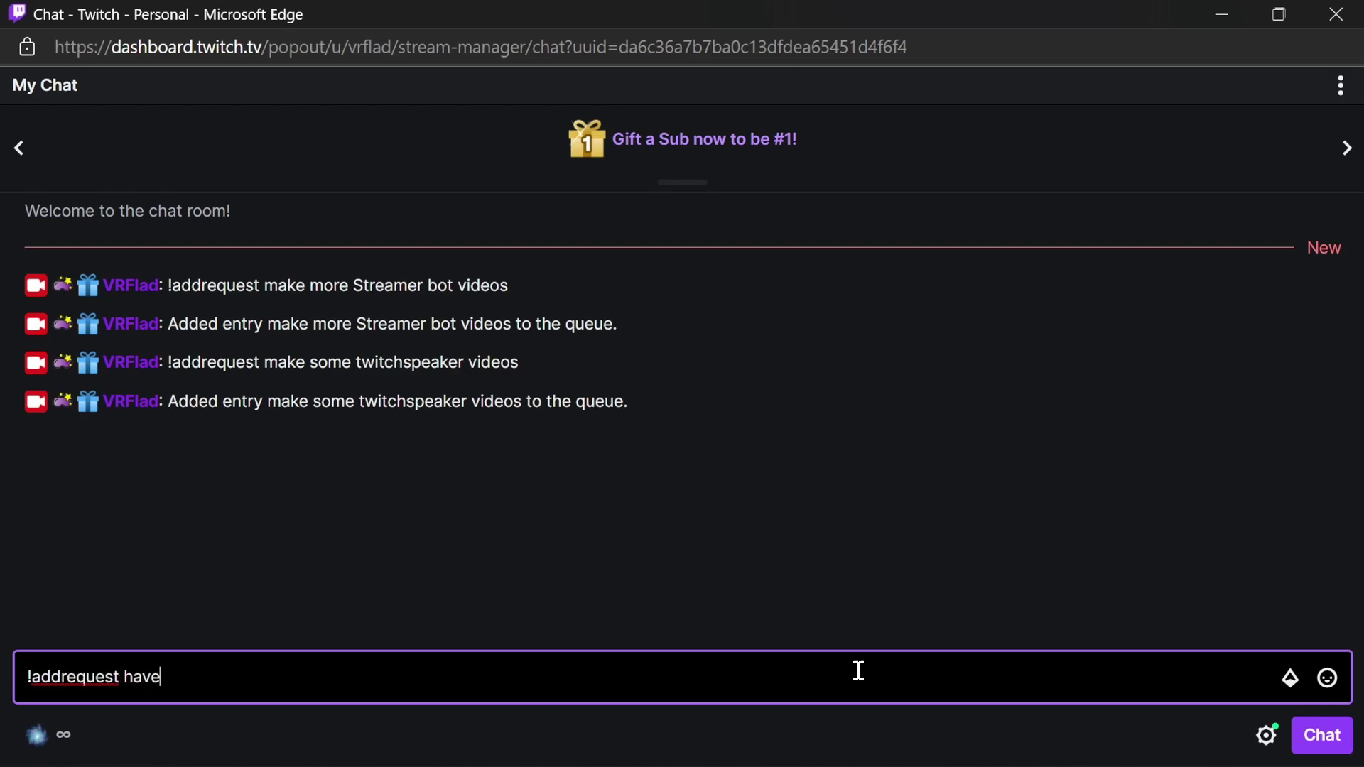
pyautogui.write(' some fun')
pyautogui.press('Return')
# Reuse the last chat message to send "!addrequest get some food".
pyautogui.press('Up')
pyautogui.press('End')
pyautogui.hotkey('ctrl', 'shift', 'Left')
pyautogui.hotkey('ctrl', 'shift', 'Left')
pyautogui.hotkey('ctrl', 'shift', 'Left')
pyautogui.write('get ')
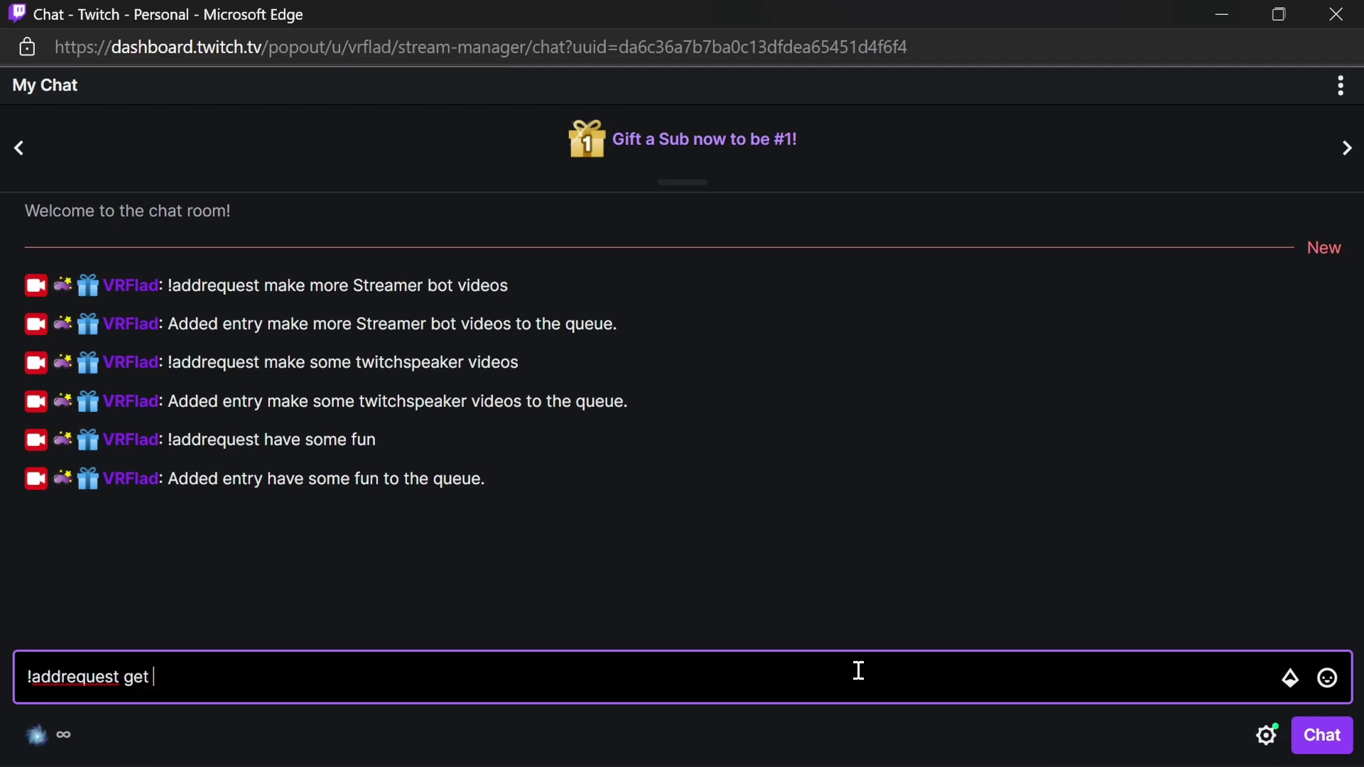
pyautogui.write('some food')
pyautogui.press('Return')
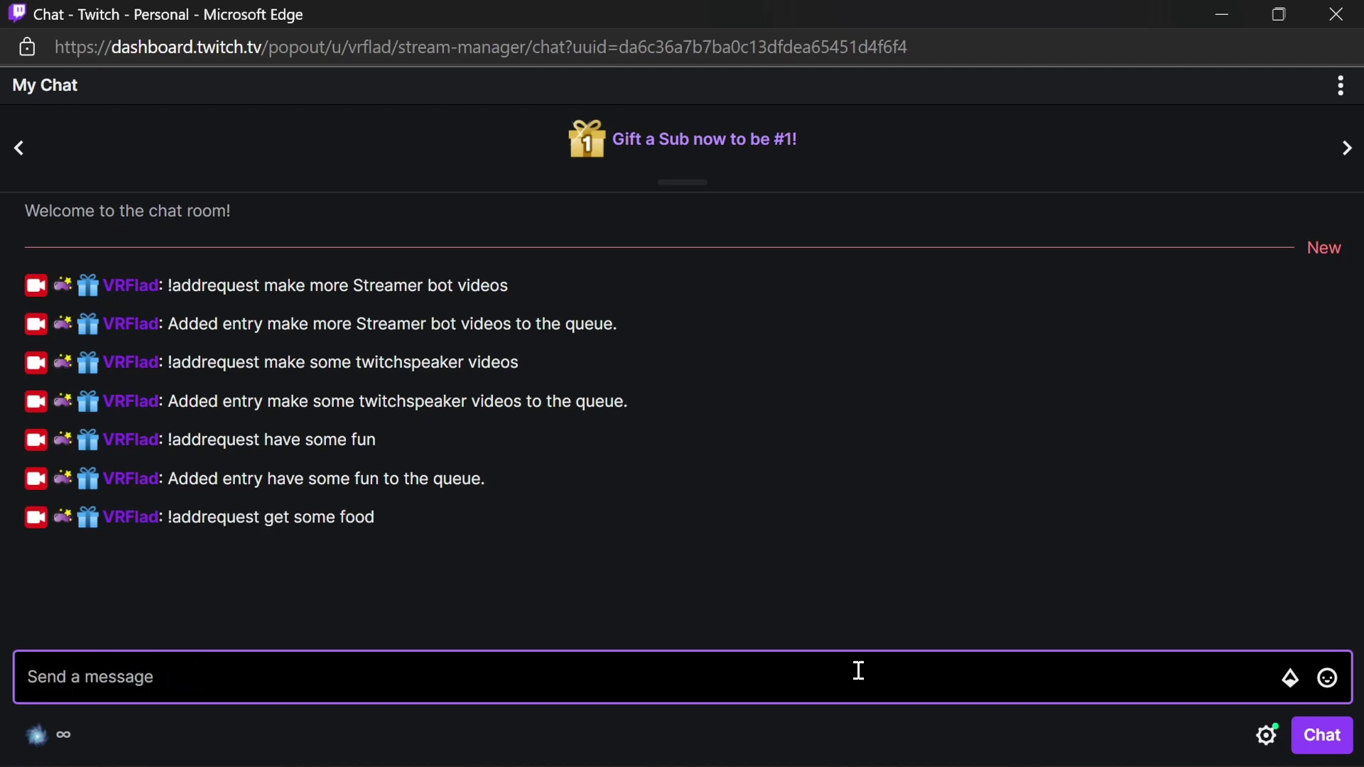
# Reuse the last chat message to send "!addrequest play some synth riders".
pyautogui.press('Up')
pyautogui.hotkey('ctrl', 'shift', 'Left')
pyautogui.hotkey('ctrl', 'shift', 'Left')
pyautogui.hotkey('ctrl', 'shift', 'Left')
pyautogui.write('o')
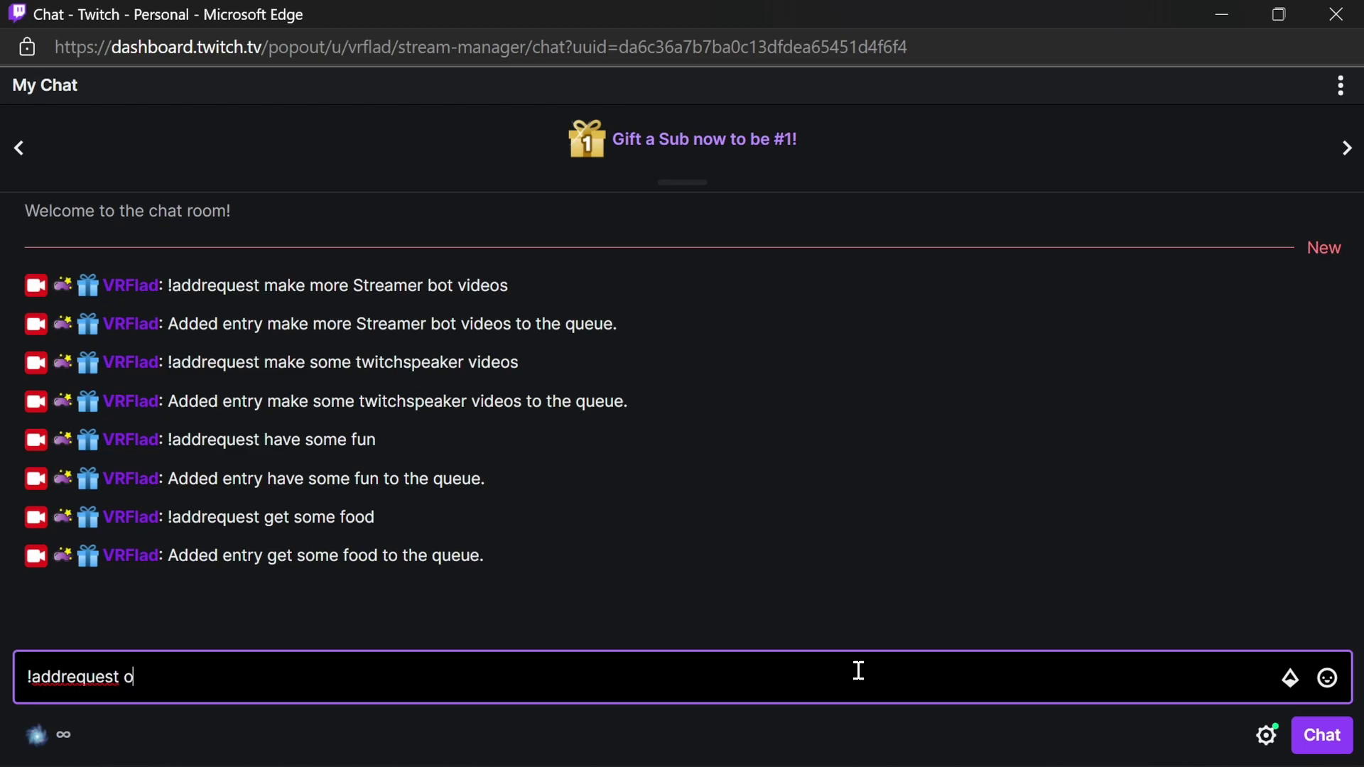
pyautogui.press('BackSpace')
pyautogui.write('play some synth riders')
pyautogui.press('Return')
# Send the message "!addrequest get some sleep" in the chat.
pyautogui.write('!')
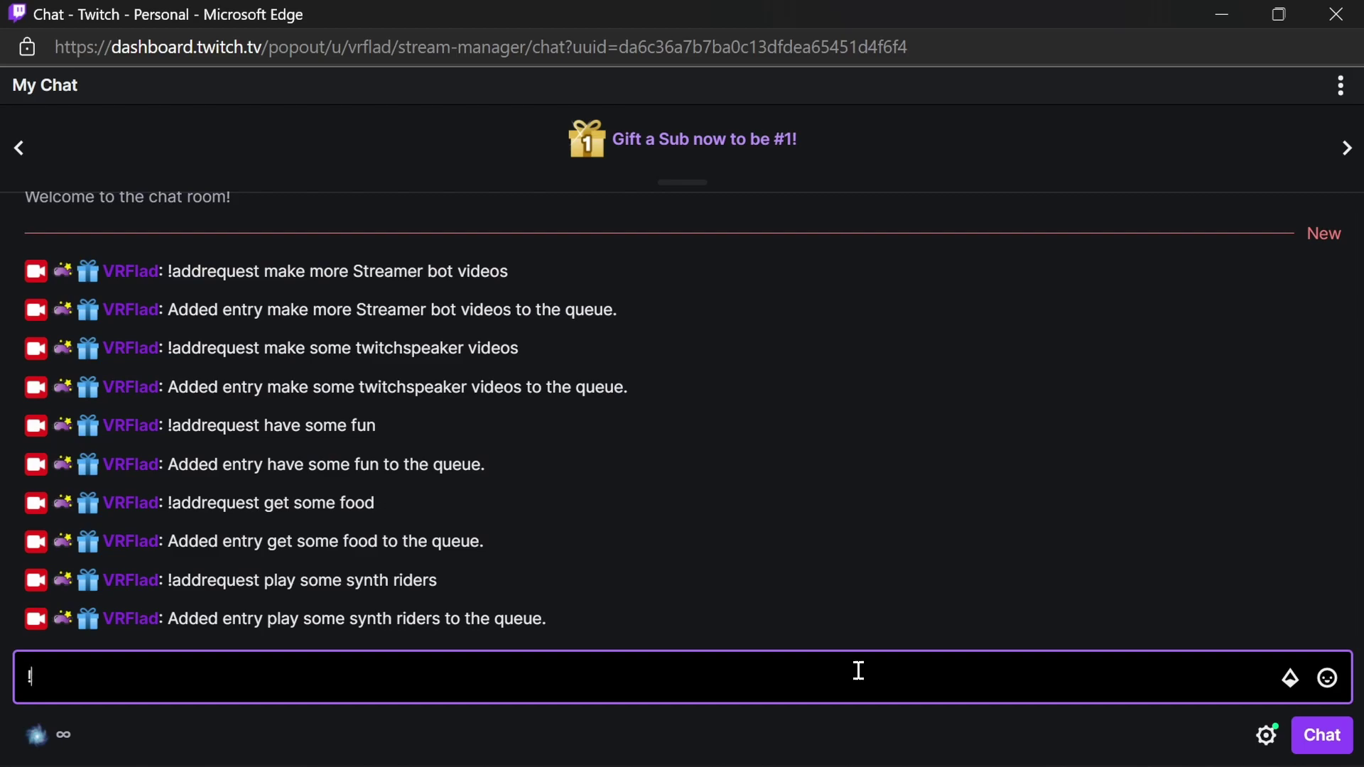
pyautogui.write('addrequest ')
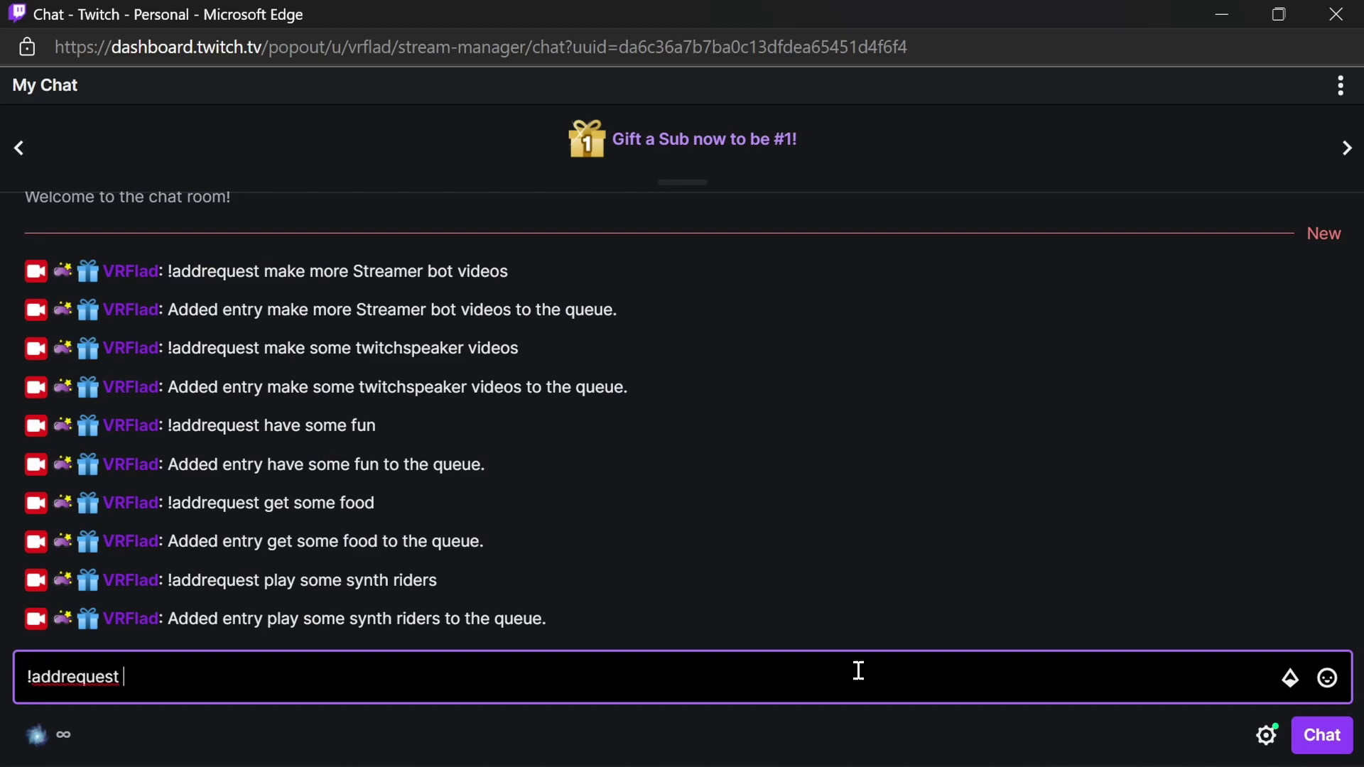
pyautogui.write('get some sleep')
pyautogui.press('Return')
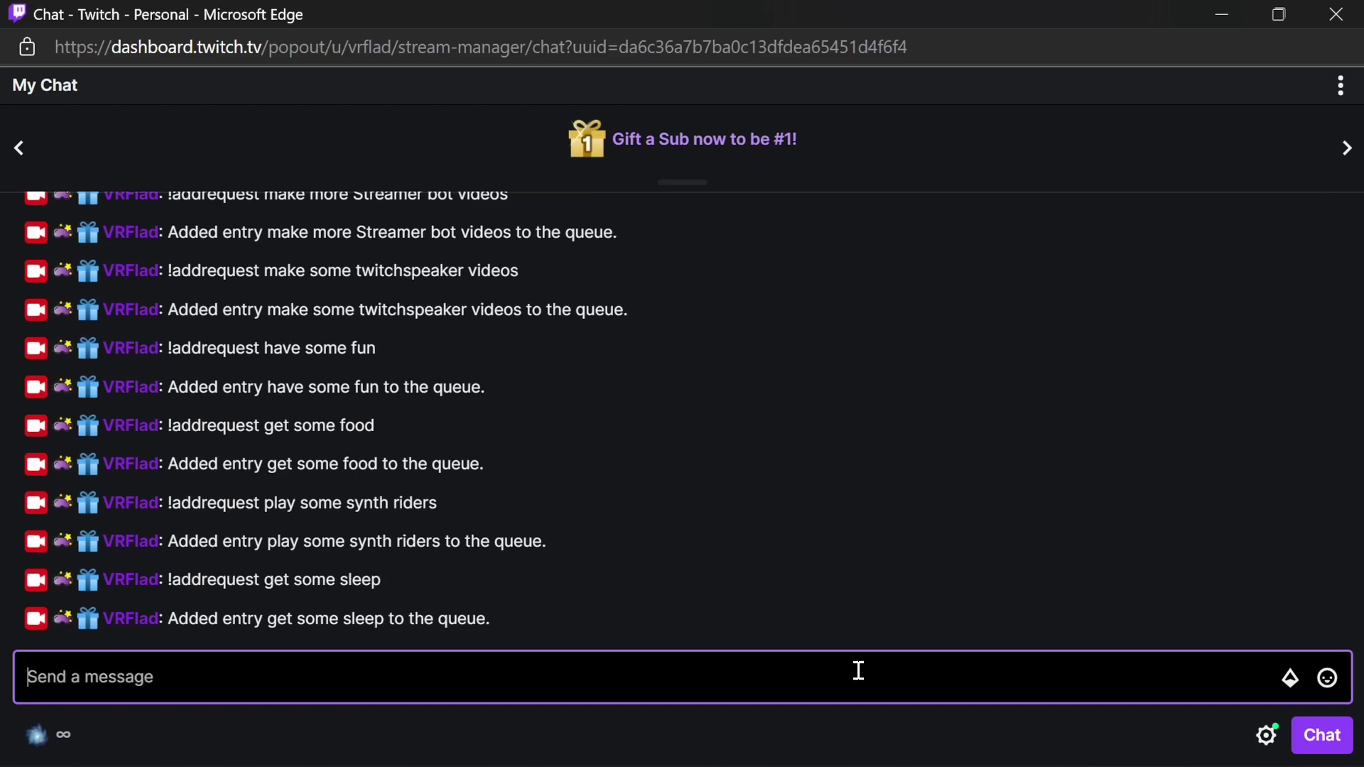
# List the requests in chat with the viewer command !queue and the moderator command !modqueue.
pyautogui.write('!queue')
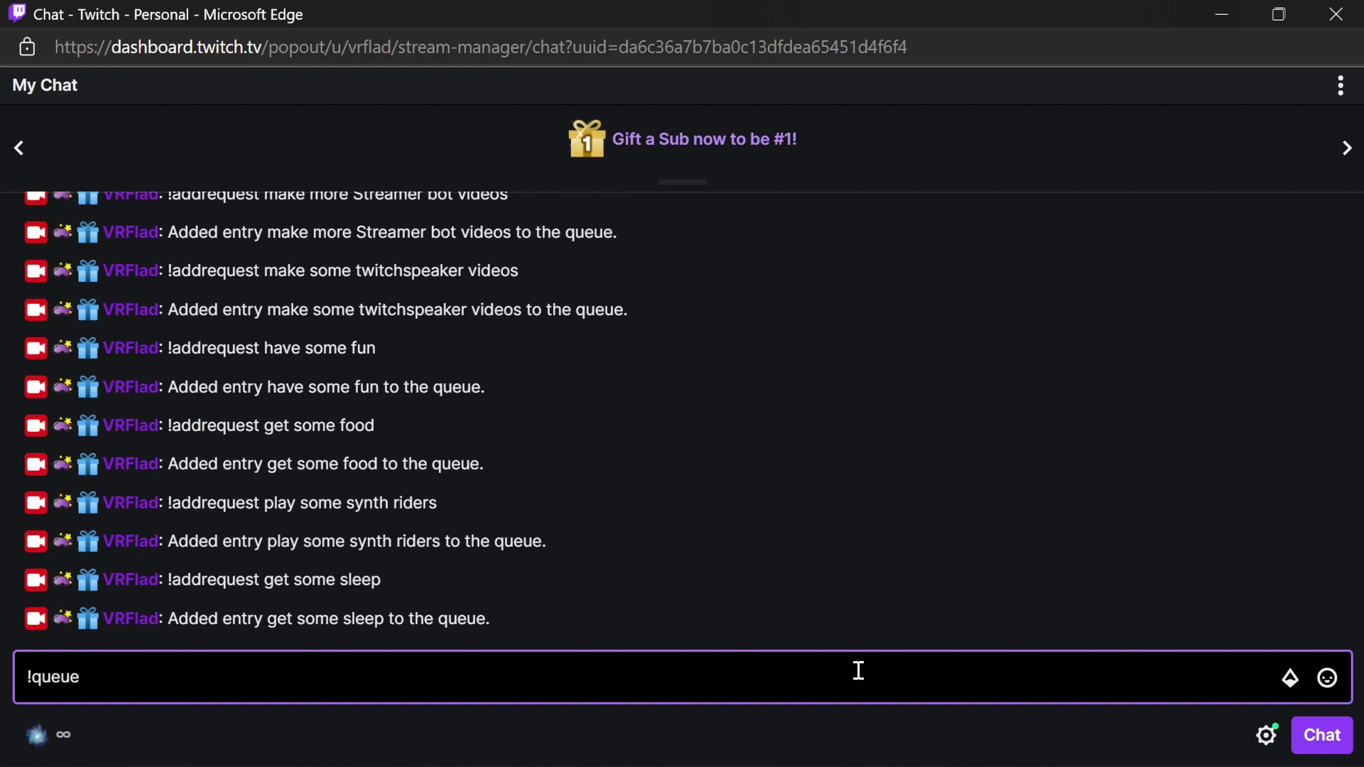
pyautogui.press('Return')
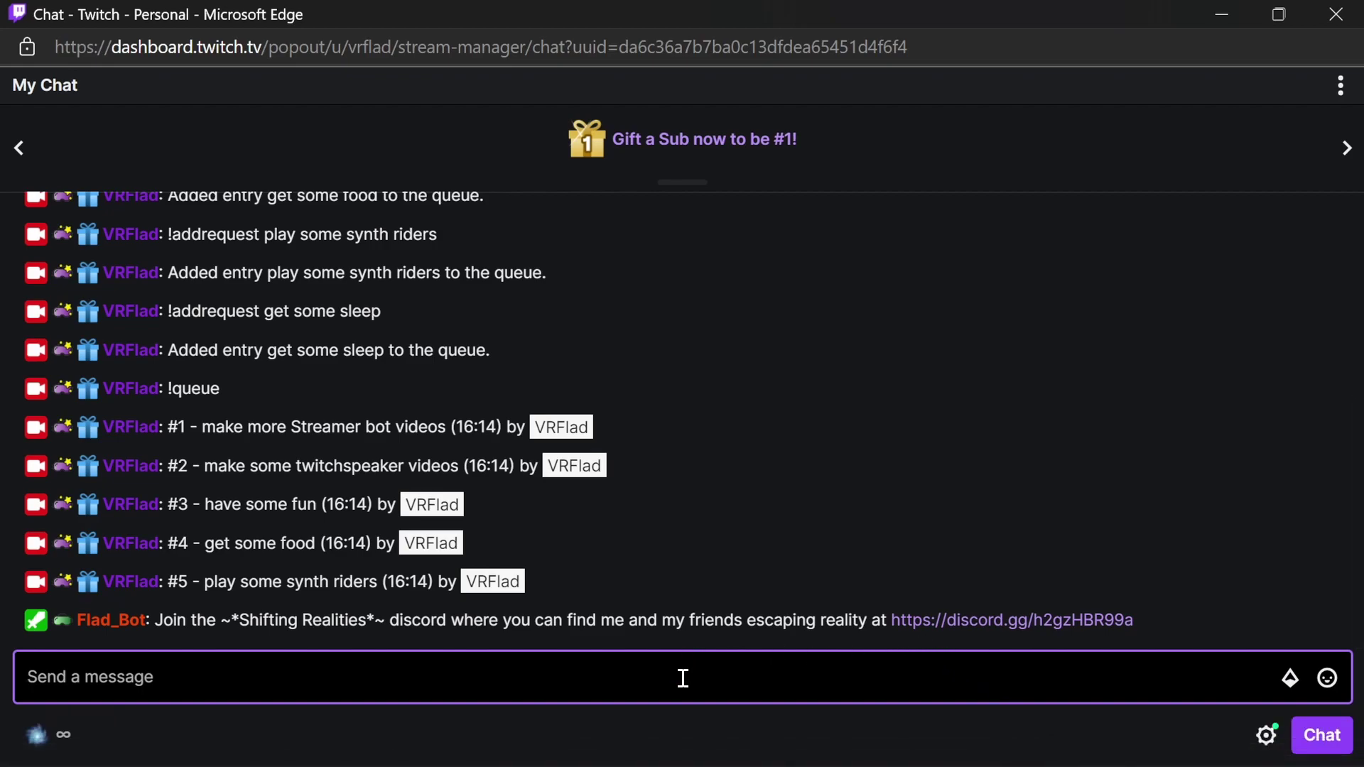
pyautogui.press('Up')
pyautogui.press('End')
pyautogui.hotkey('ctrl', 'shift', 'Left')
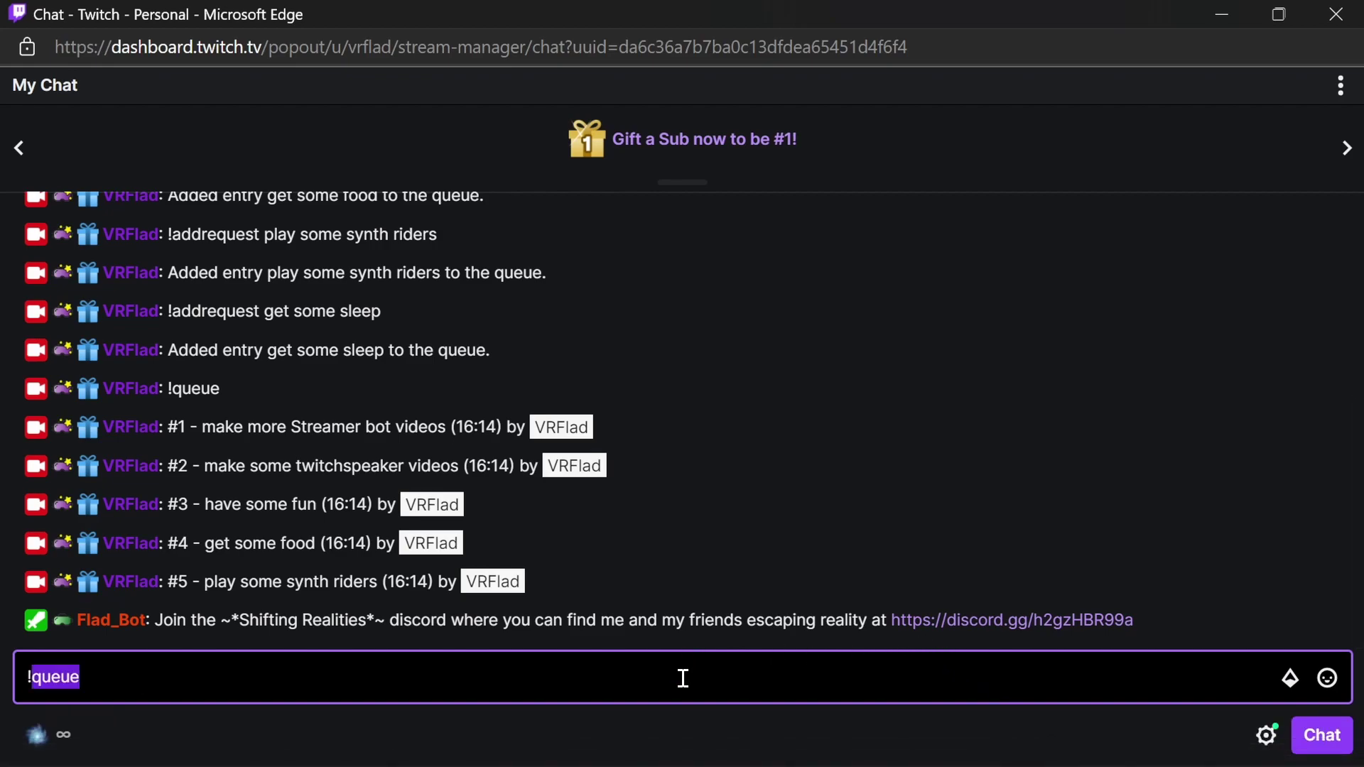
pyautogui.write('modqueue')
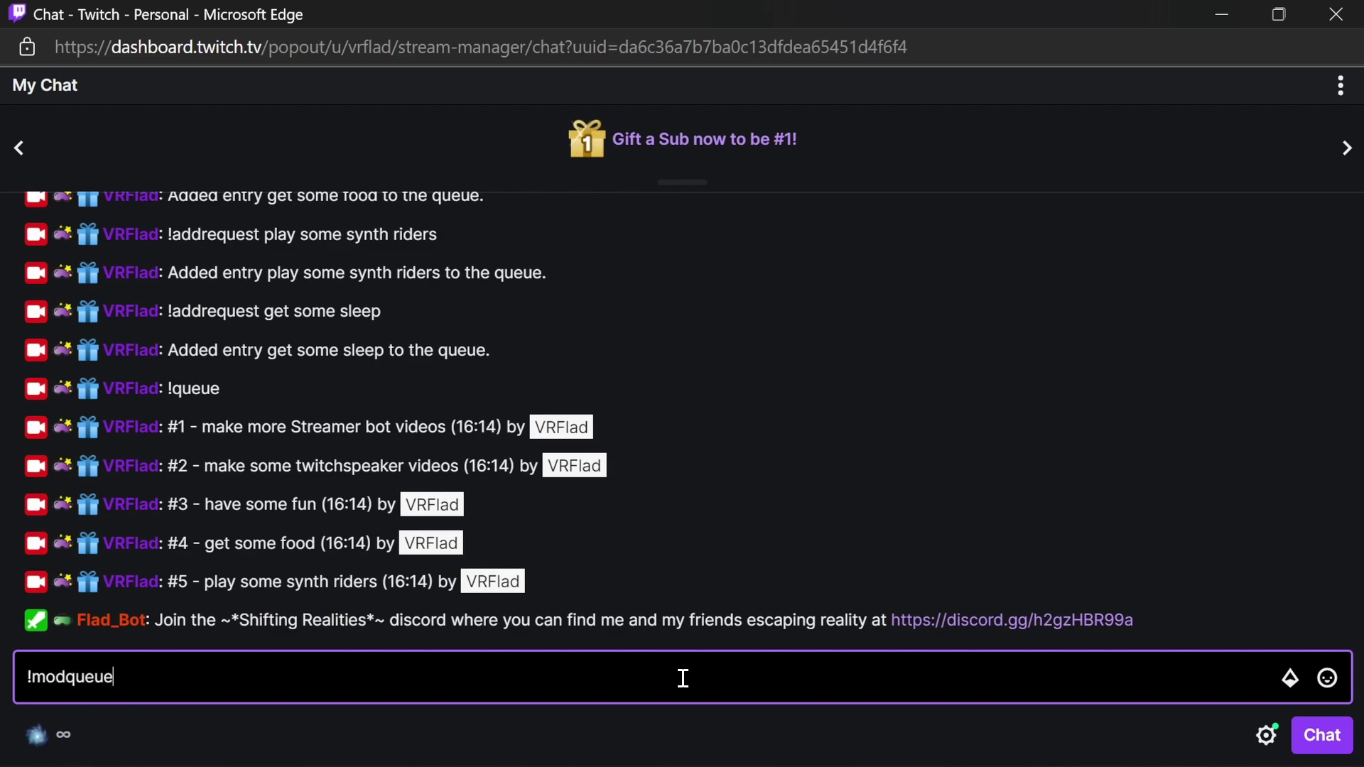
pyautogui.press('Return')
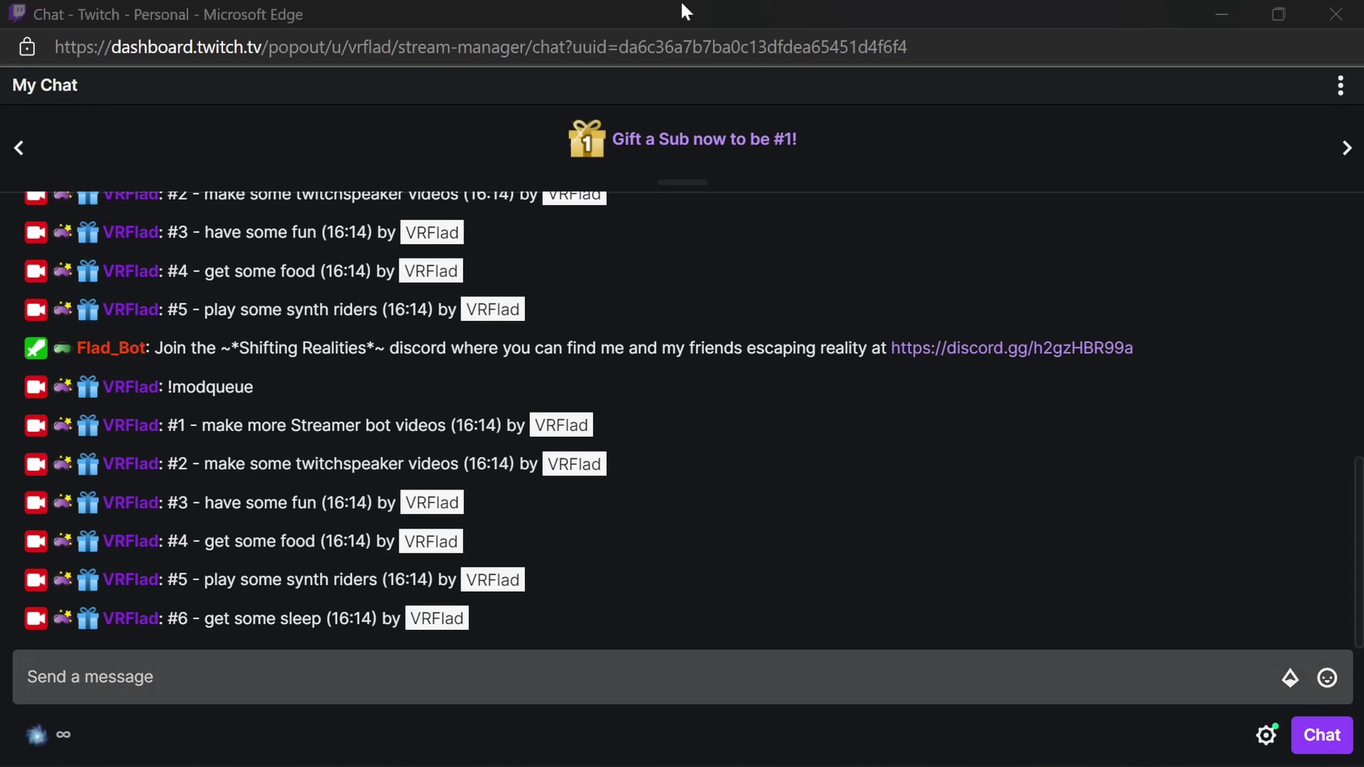
# Remove the most recent own request with !oops and list the queue again with !modqueue.
pyautogui.click(1188, 2)
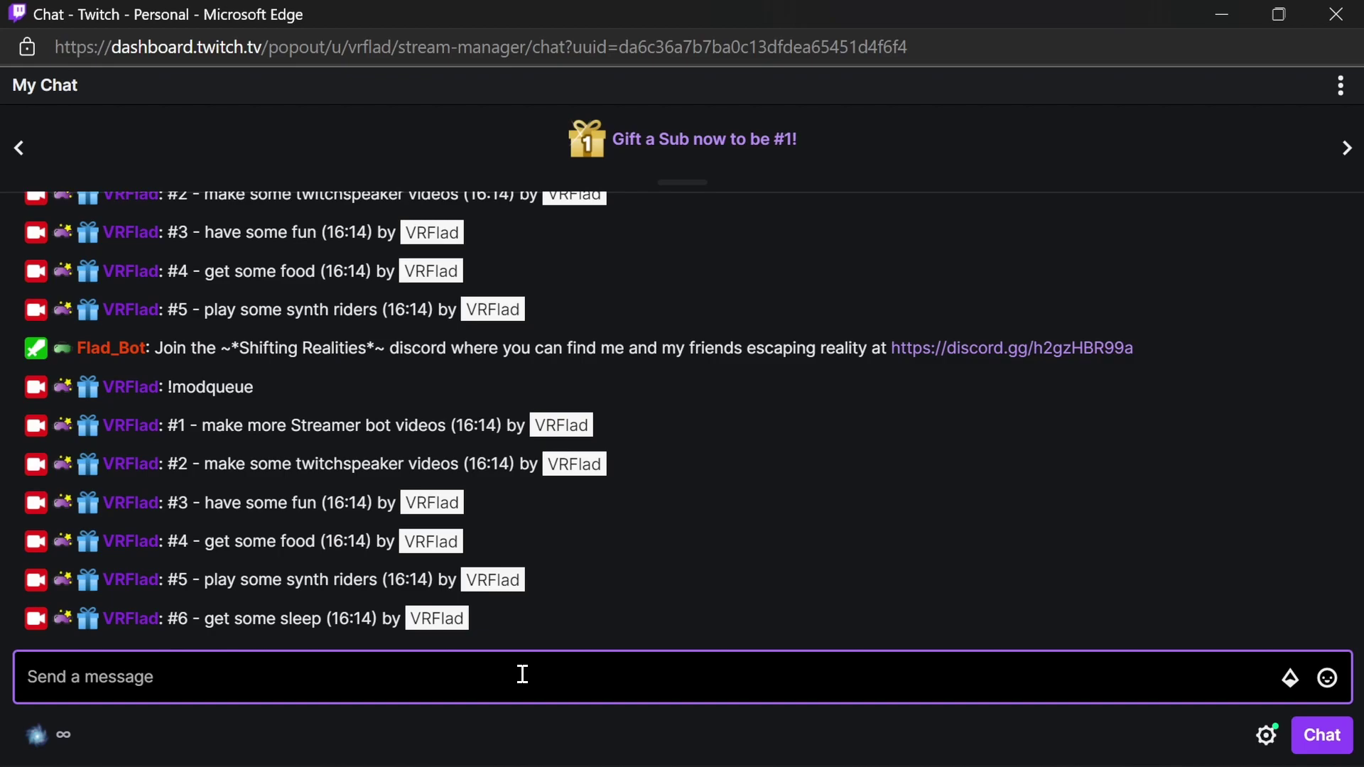
pyautogui.write('!oops')
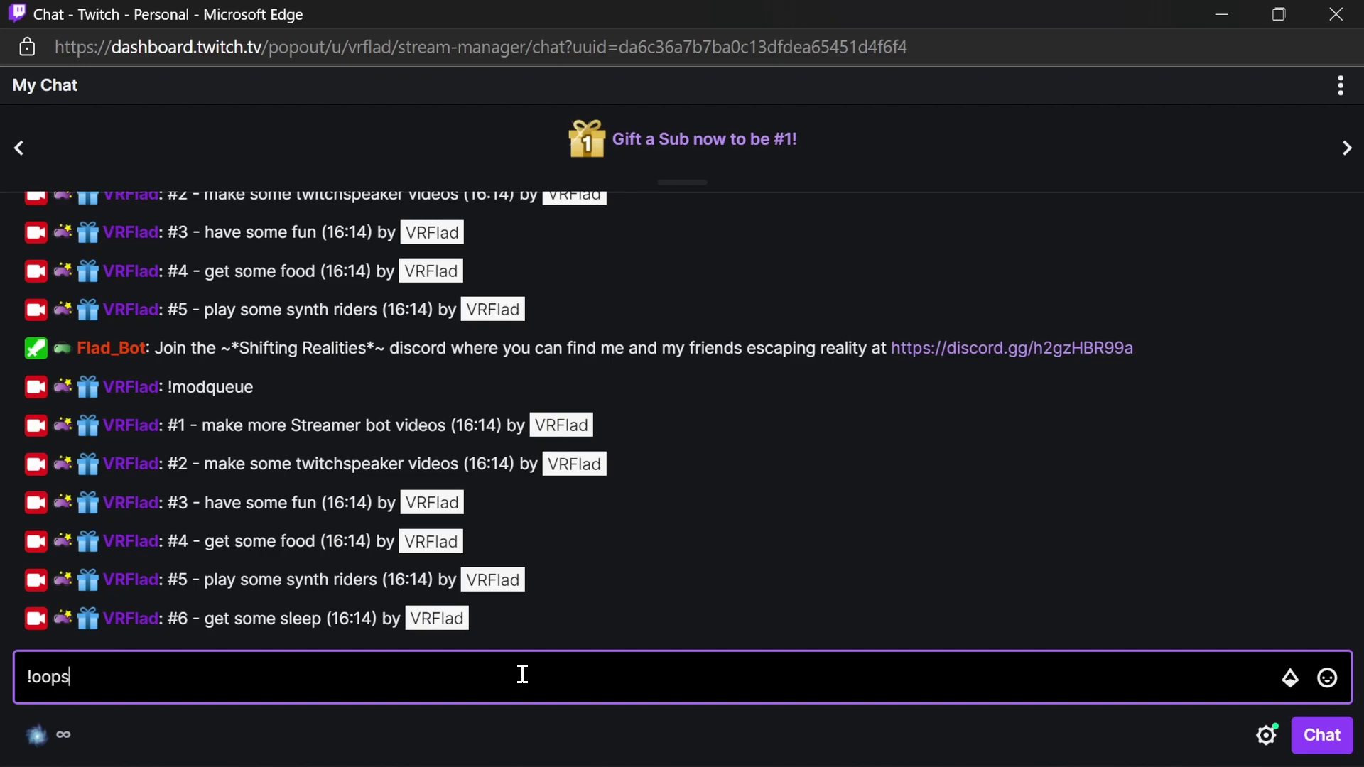
pyautogui.press('Return')
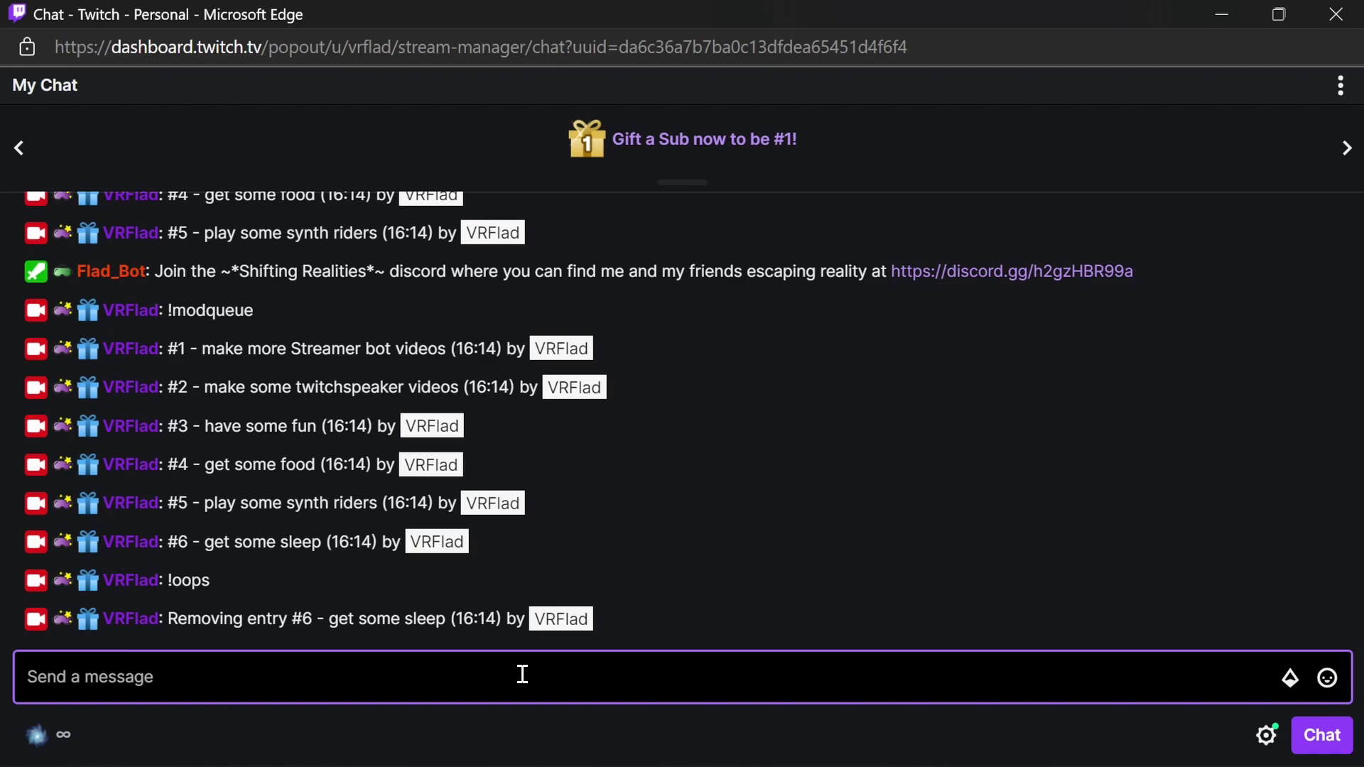
pyautogui.press('Up')
pyautogui.press('Up')
pyautogui.press('Return')
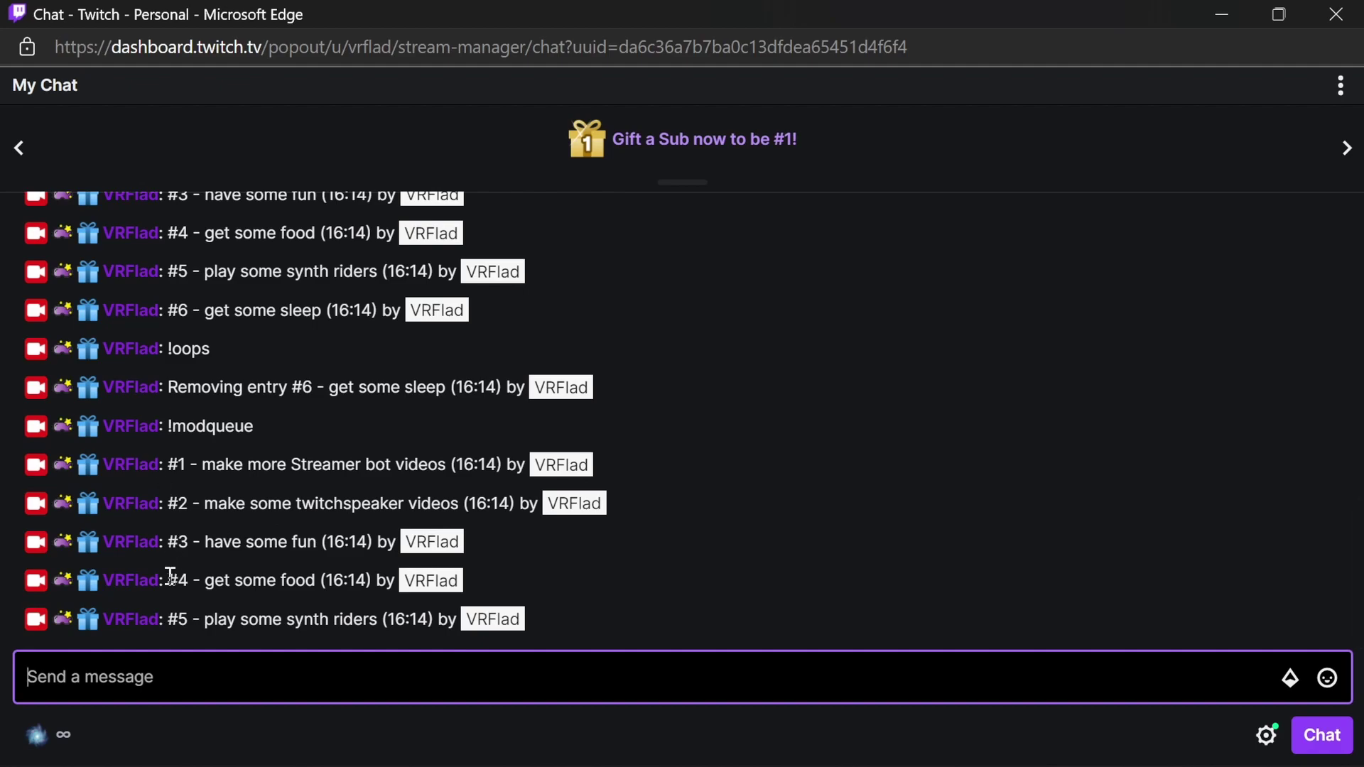
# Remove the third request with "!modremove 3", list the queue with !queue and compare it with the earlier listing.
pyautogui.write('!modremove ')
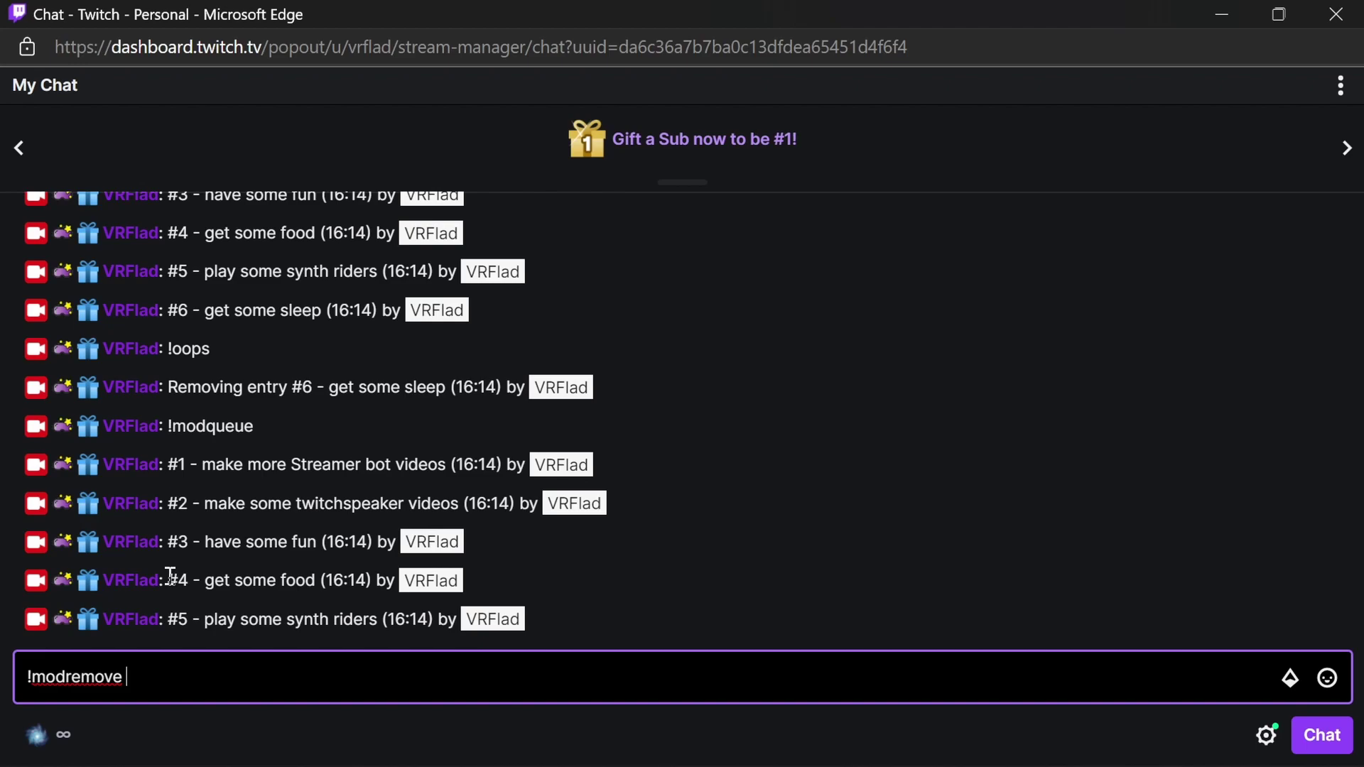
pyautogui.write('3')
pyautogui.press('Return')
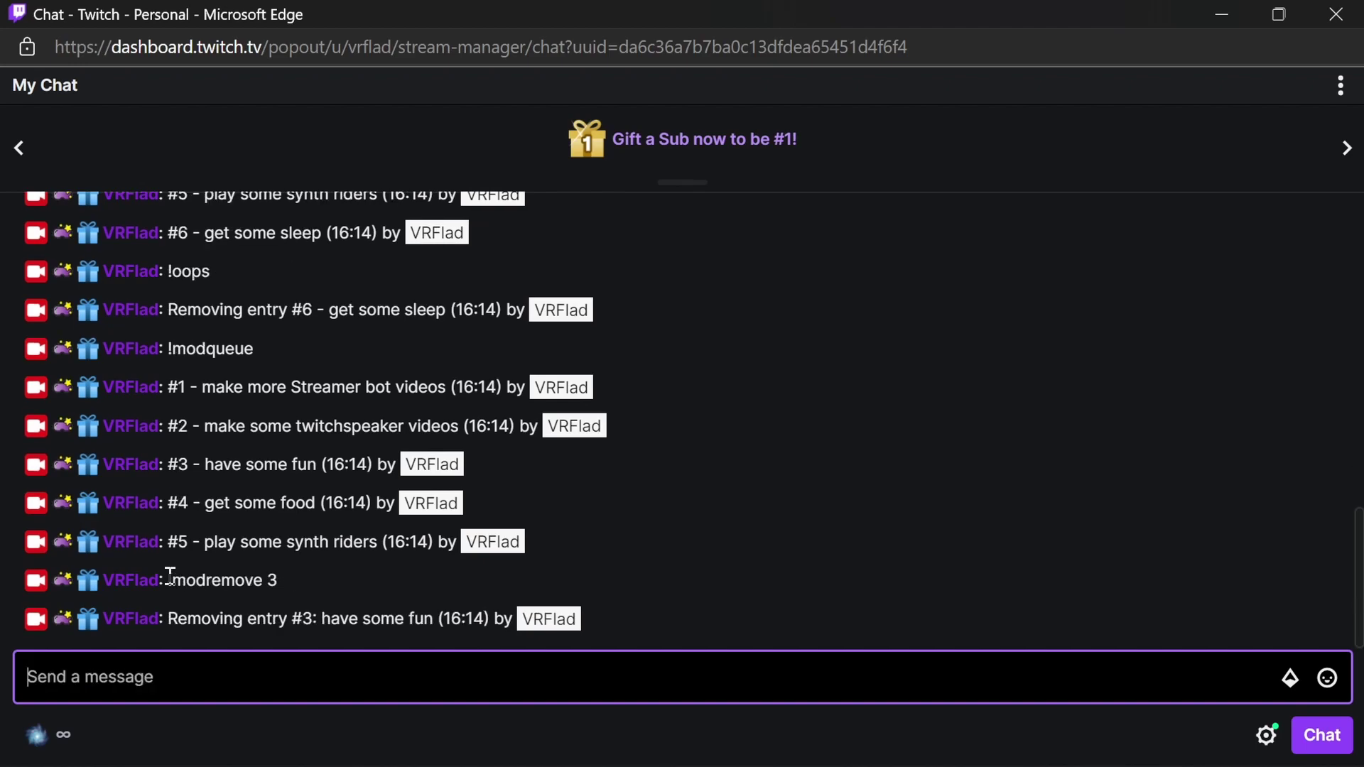
pyautogui.write('!queue')
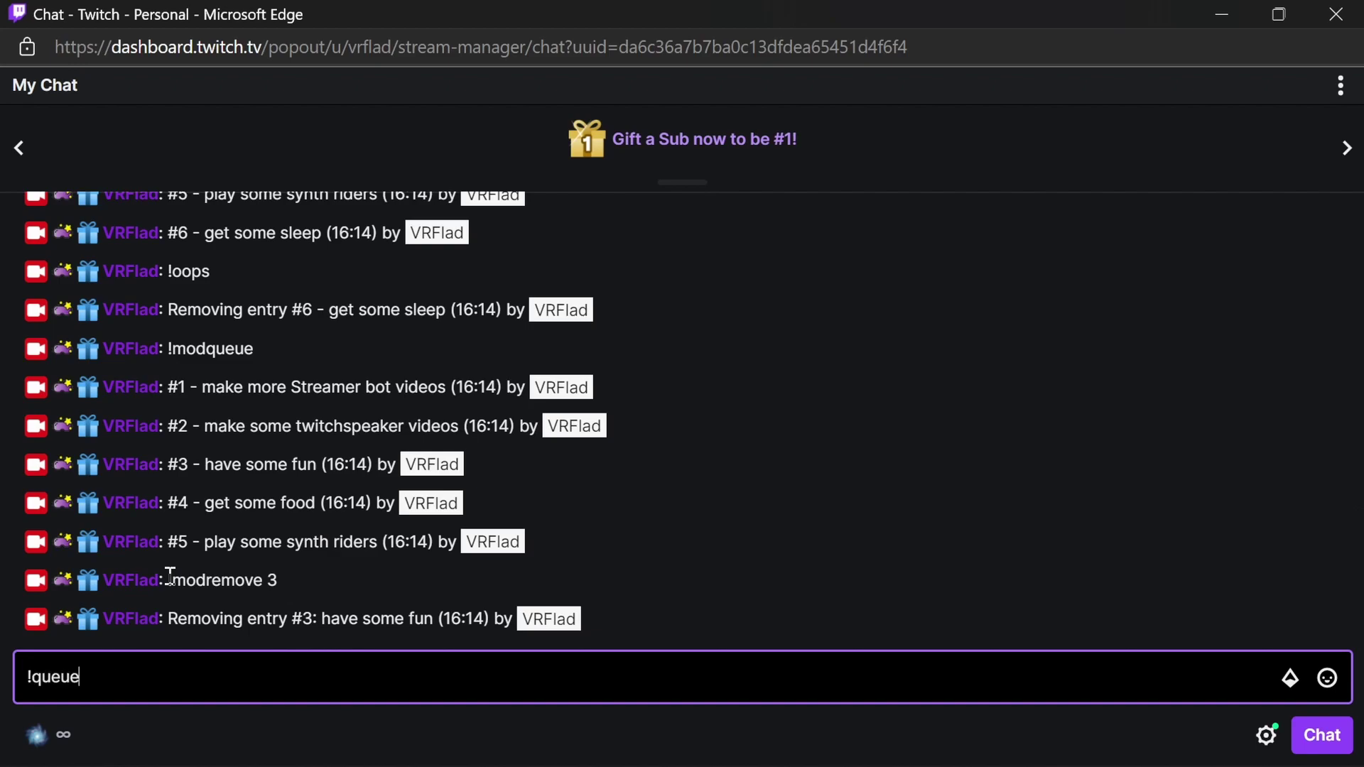
pyautogui.press('Return')
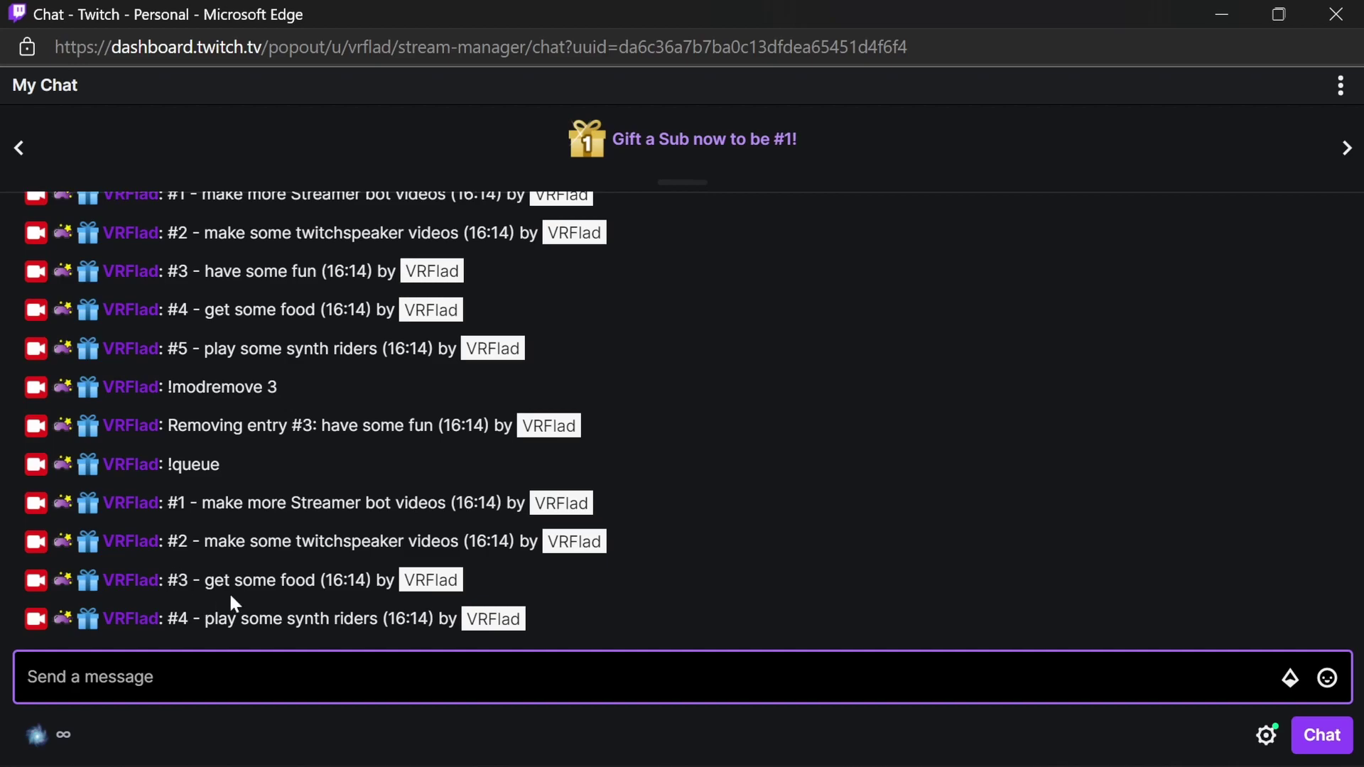
pyautogui.scroll(6, 229, 591)
pyautogui.scroll(-3, 300, 531)
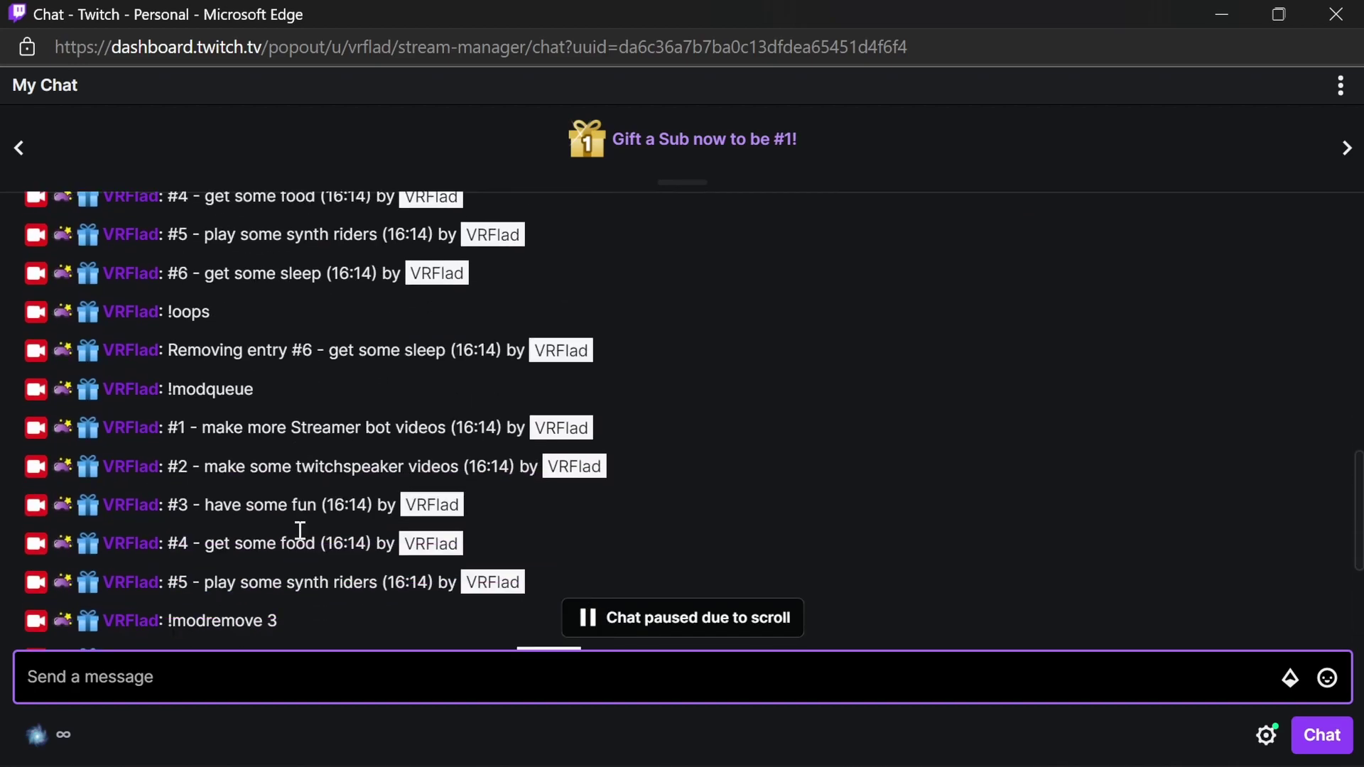
pyautogui.scroll(-2, 299, 531)
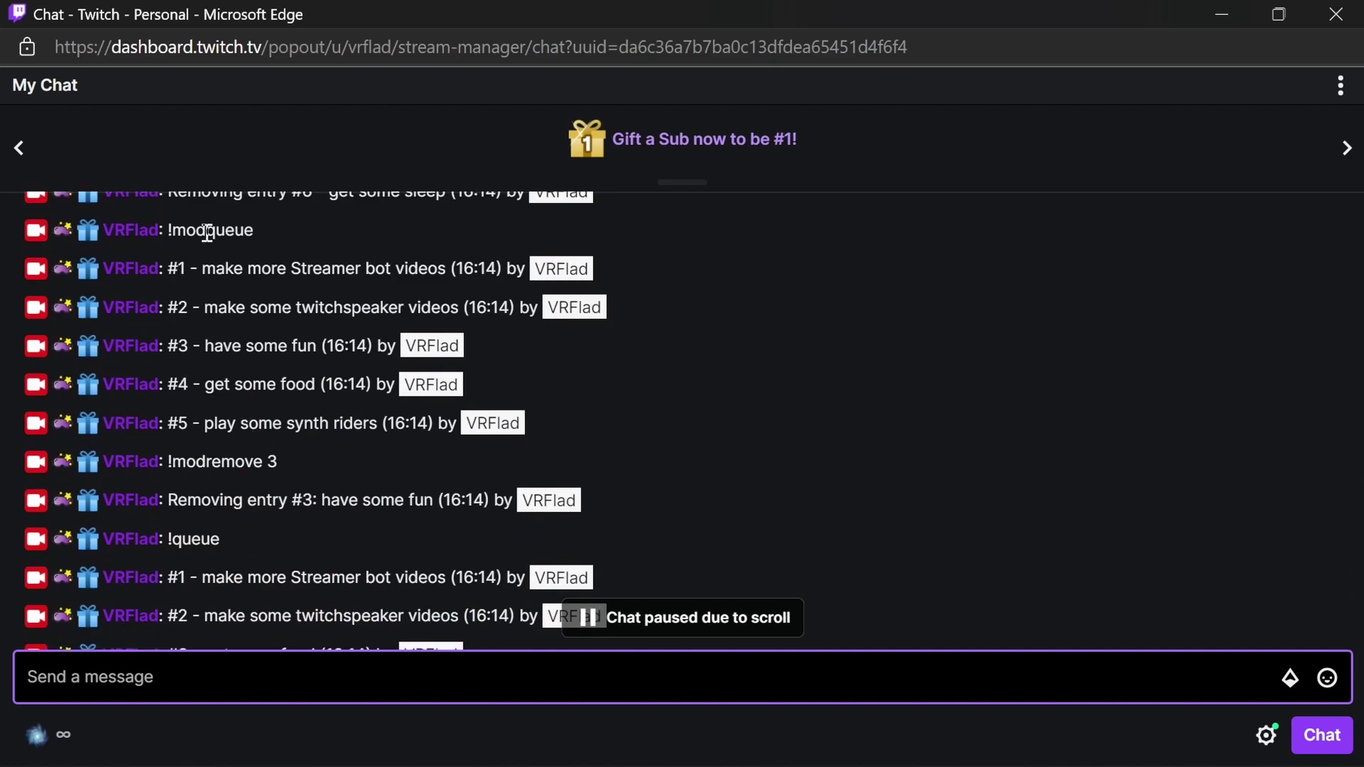
pyautogui.scroll(-2, 259, 533)
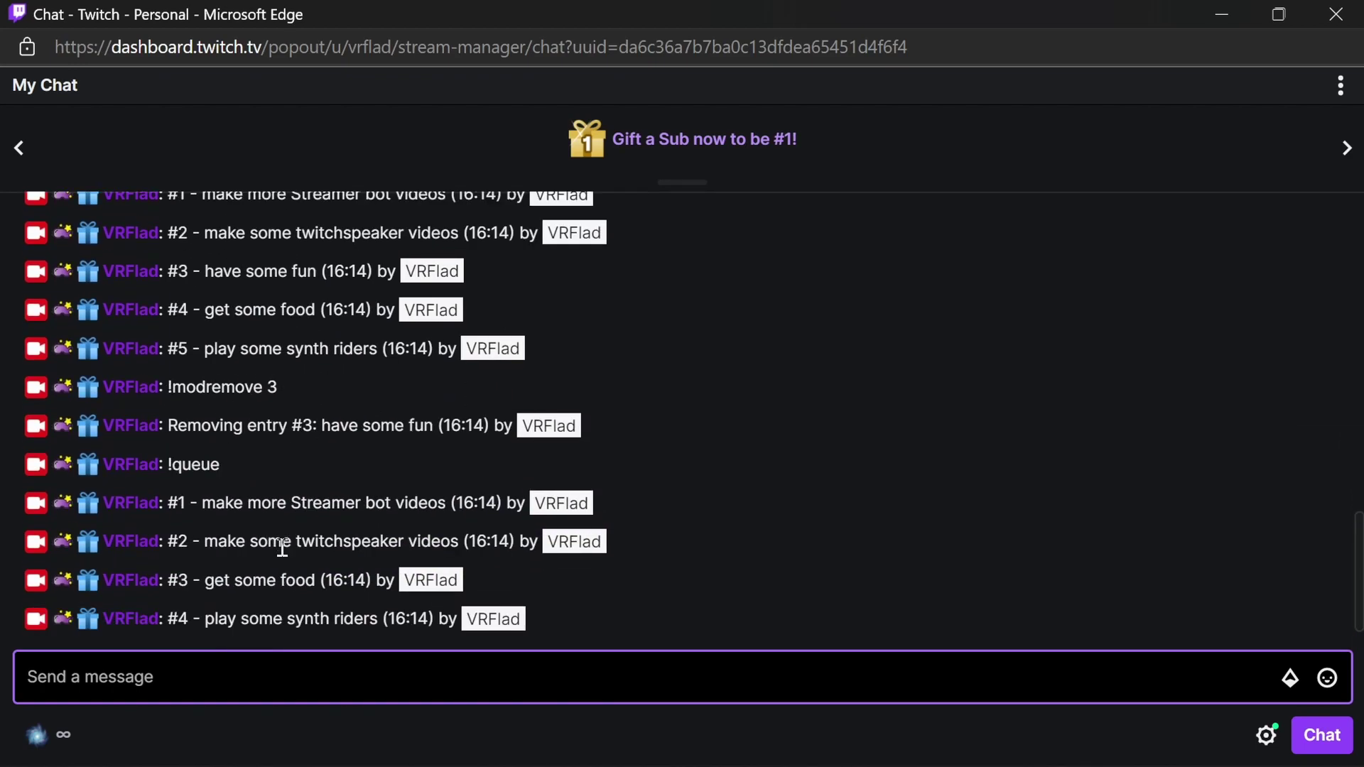
# Pick the next request from the queue with !nextup and list the remaining entries with !queue.
pyautogui.click(288, 671)
pyautogui.write('!nextup')
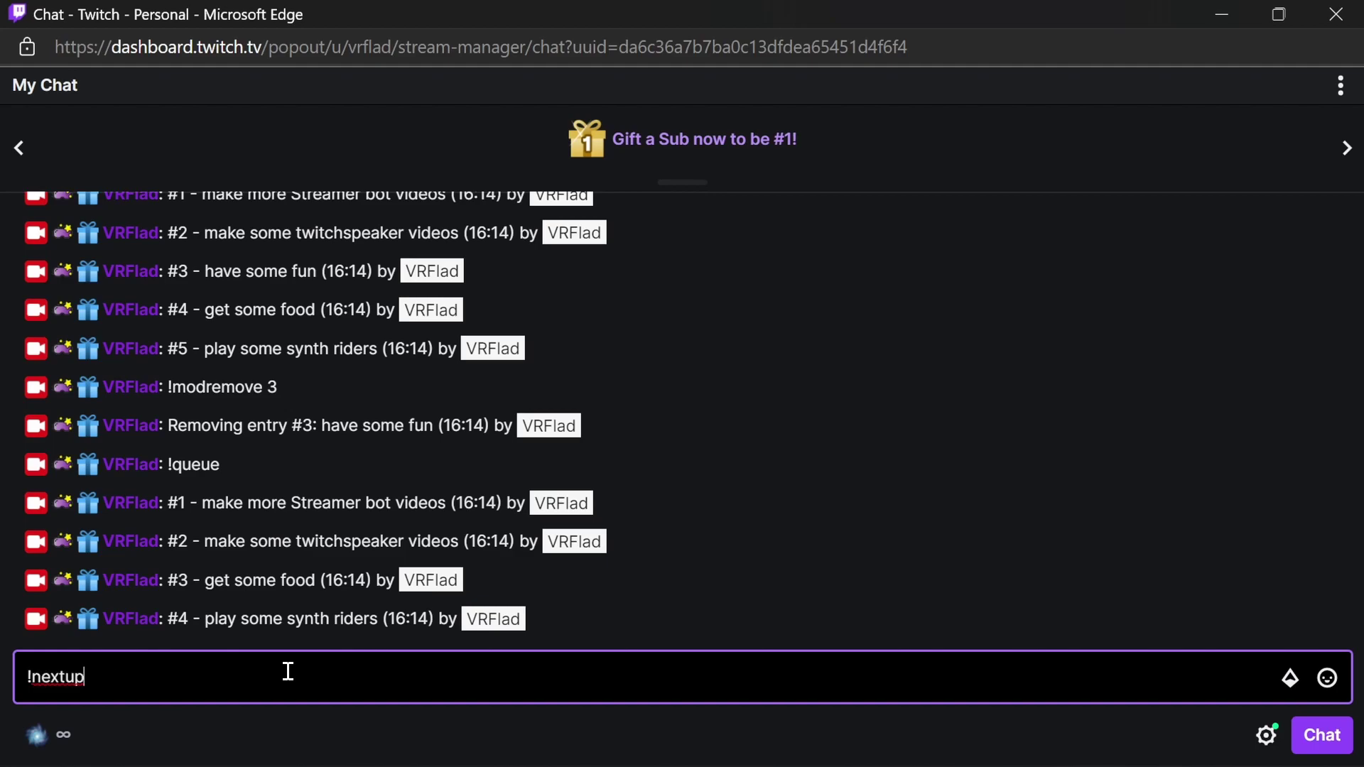
pyautogui.press('Return')
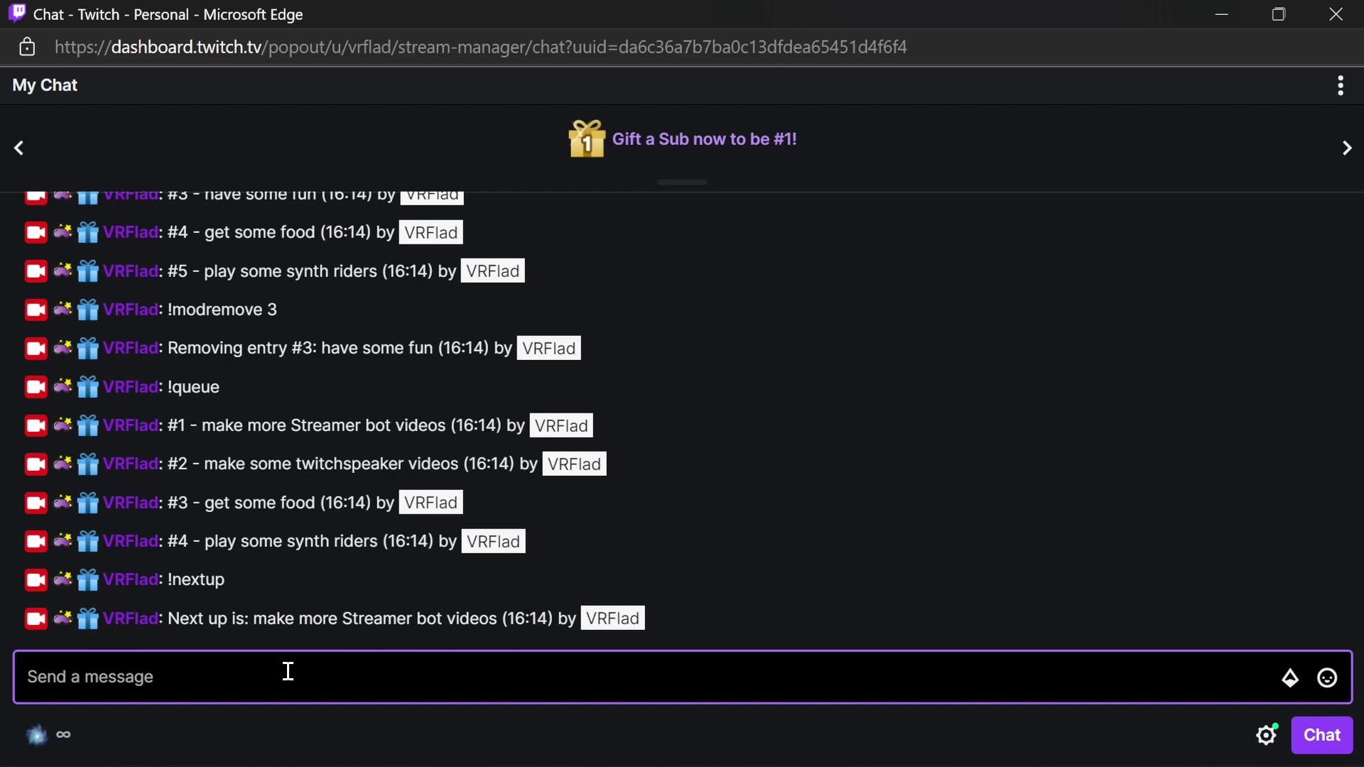
pyautogui.write('!')
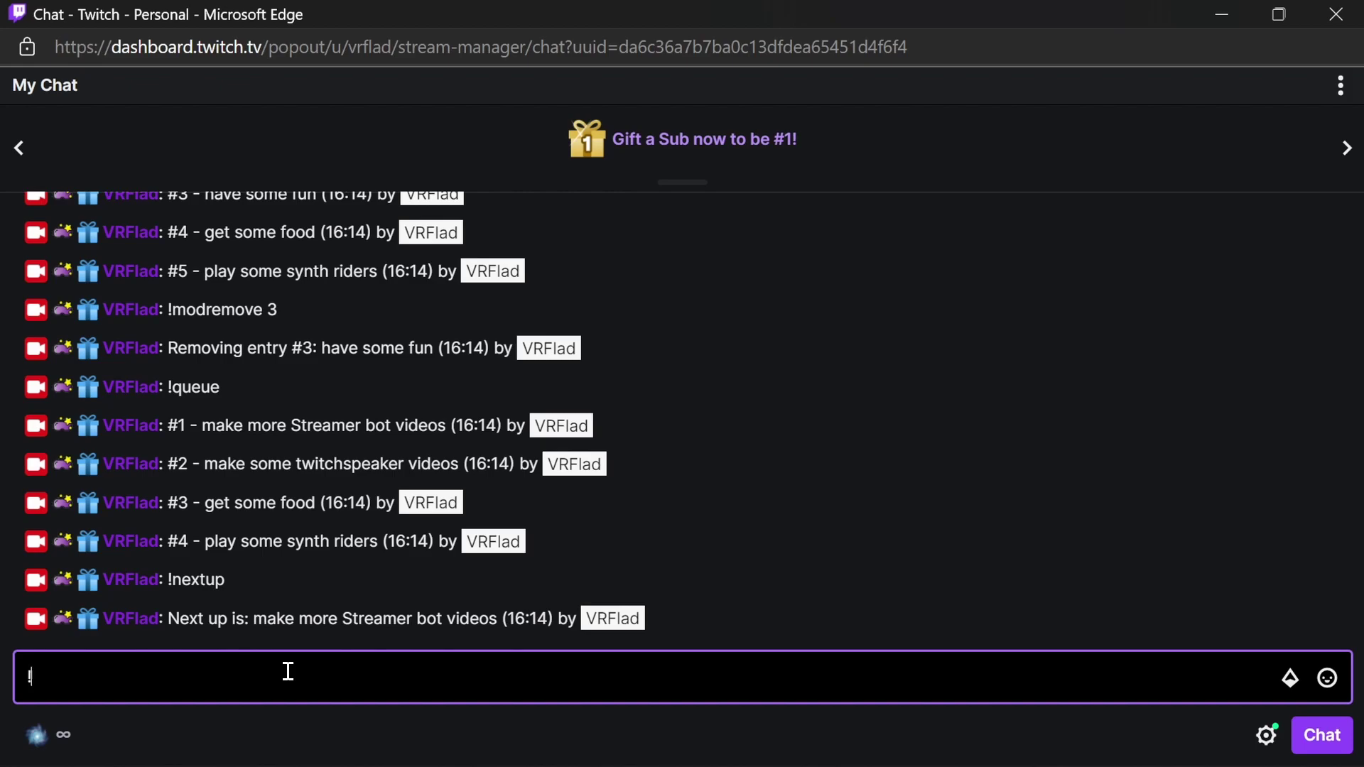
pyautogui.write('queue')
pyautogui.press('Return')
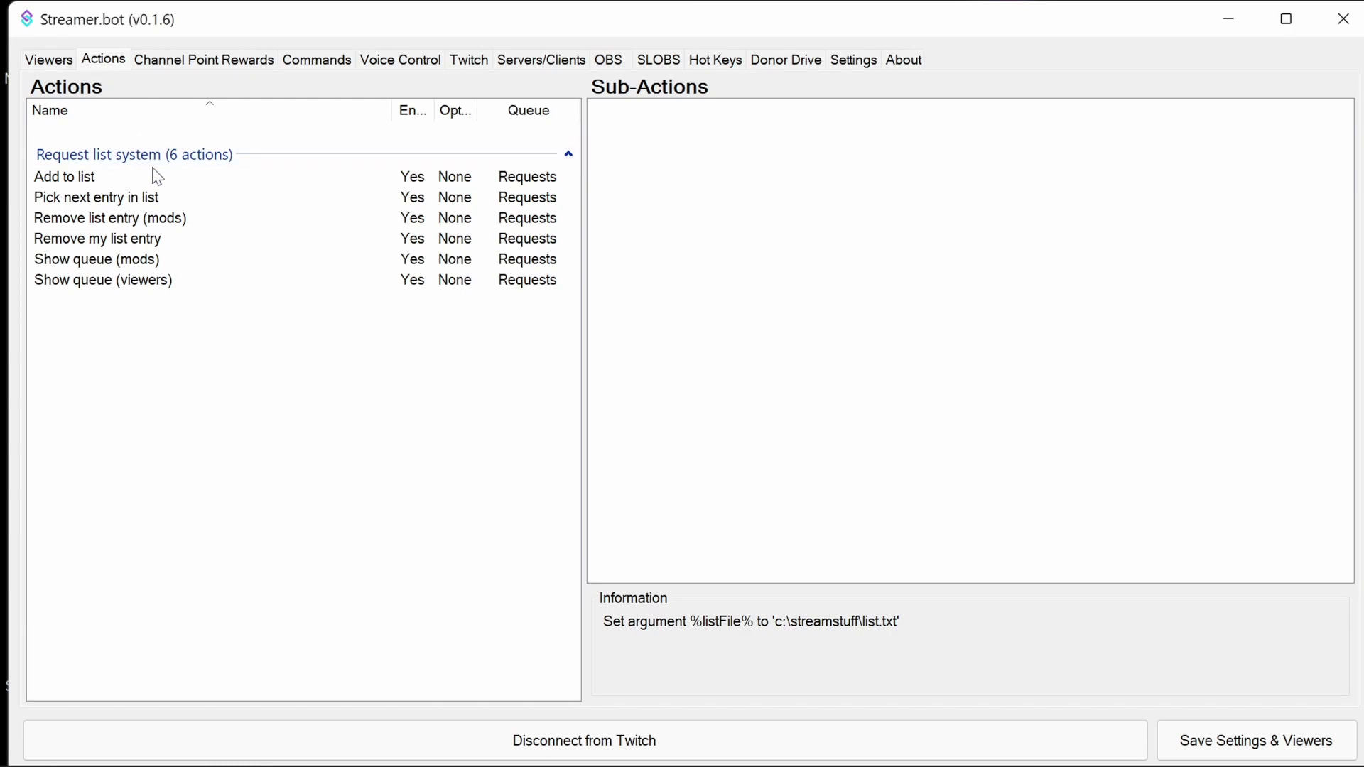
# In Streamer.bot, open the Execute Code sub-action of the Add to list action and examine the hourMinute variable.
pyautogui.click(131, 181)
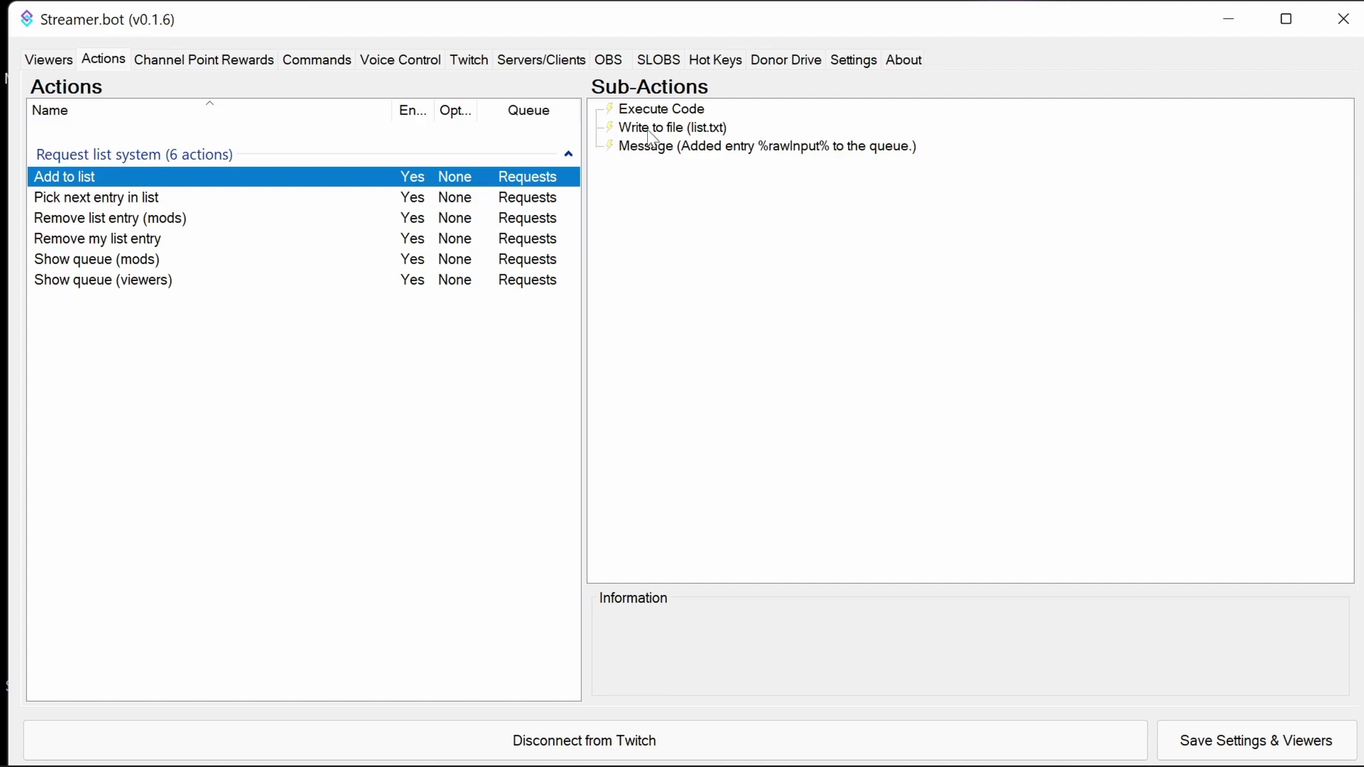
pyautogui.click(663, 108)
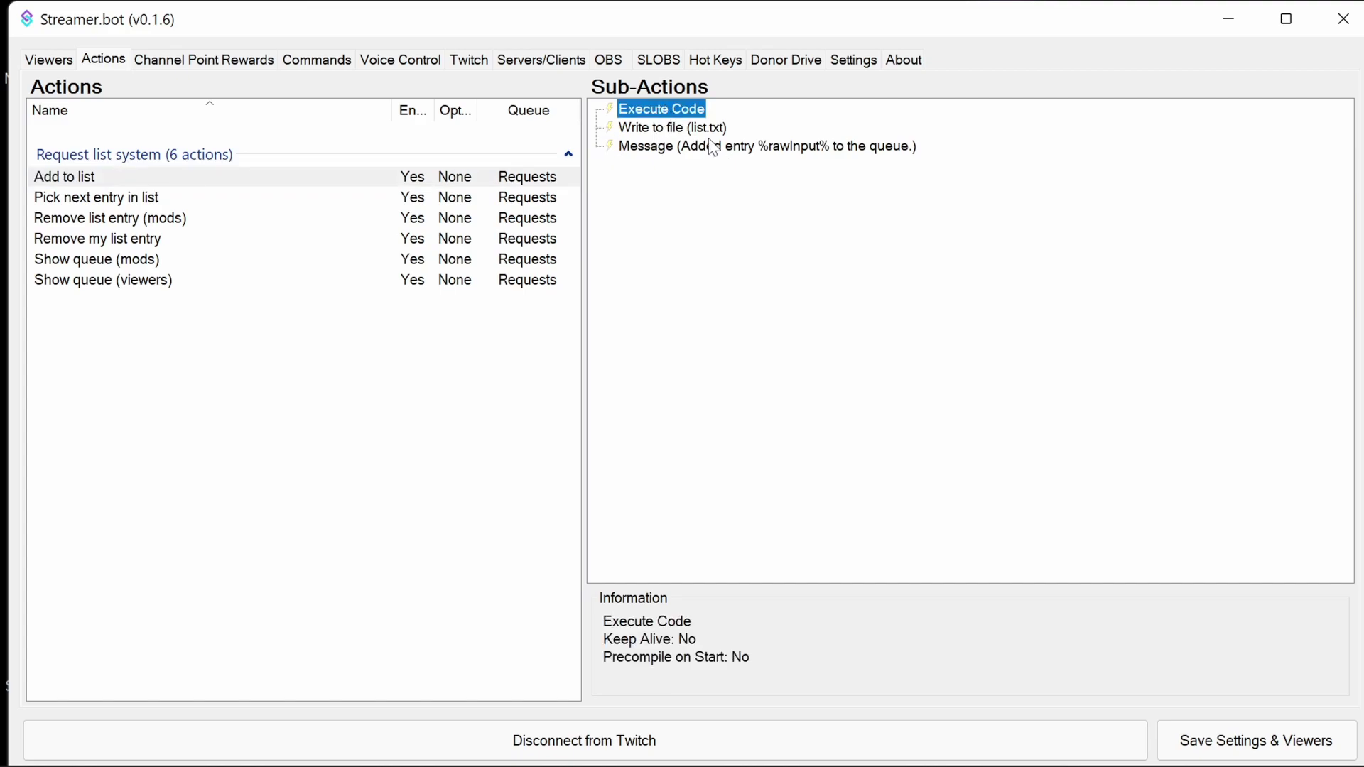
pyautogui.doubleClick(672, 111)
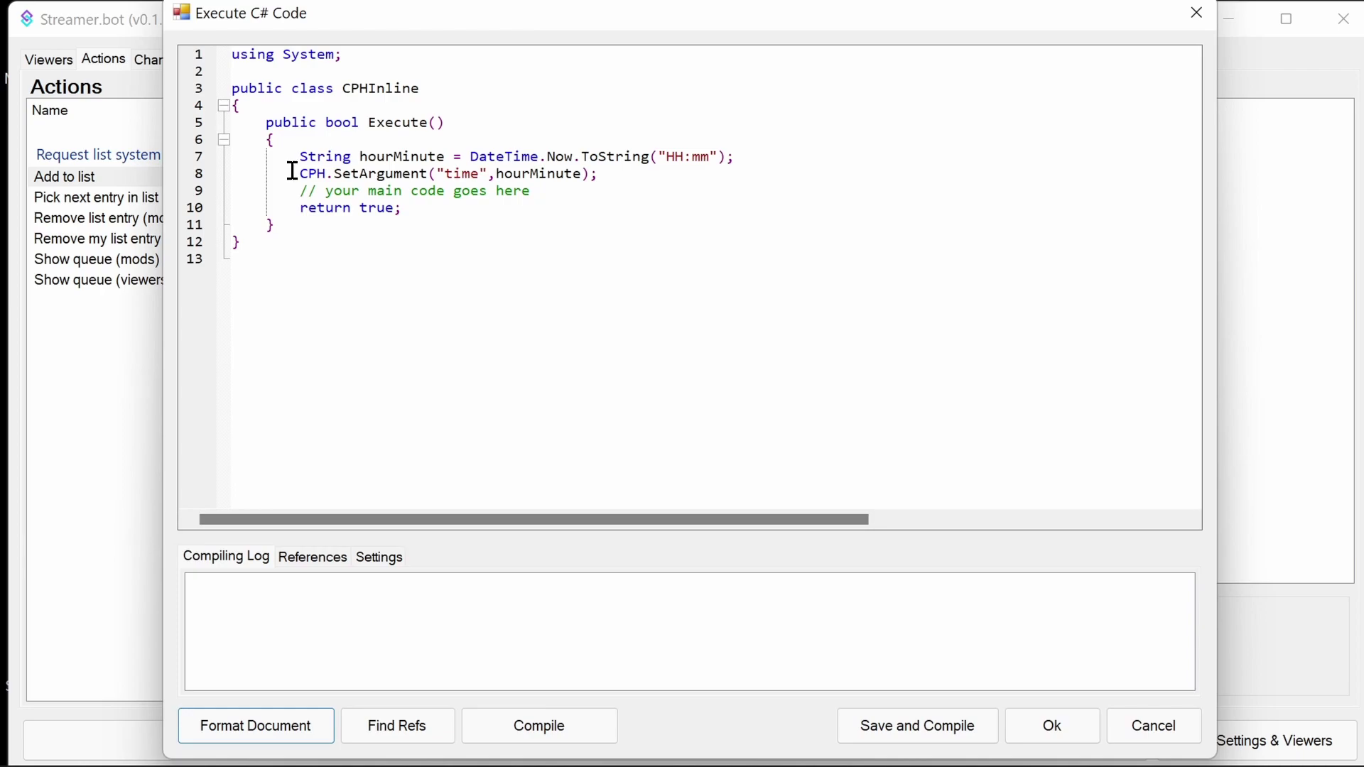
pyautogui.doubleClick(399, 156)
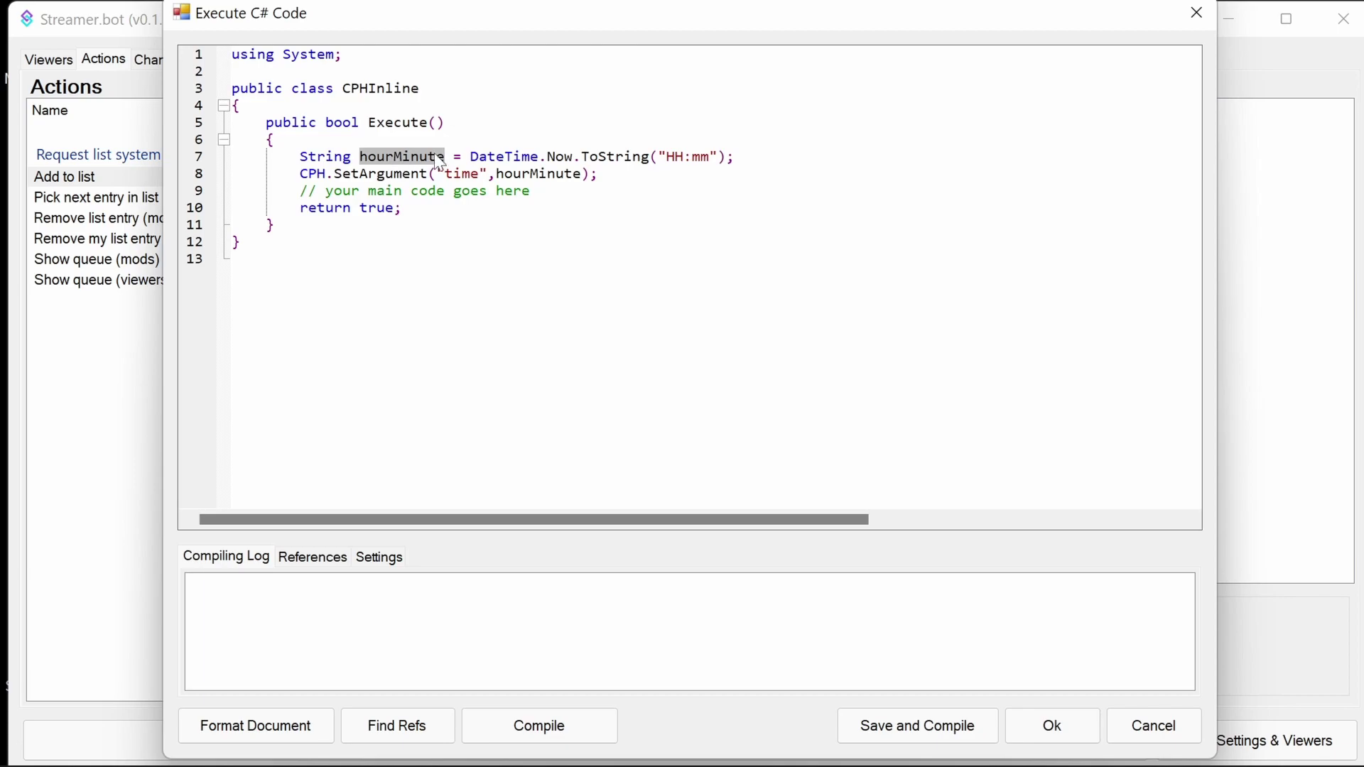
# Examine the HH:mm time format and the CPH.SetArgument call in the Add to list code, and close the code window.
pyautogui.doubleClick(671, 156)
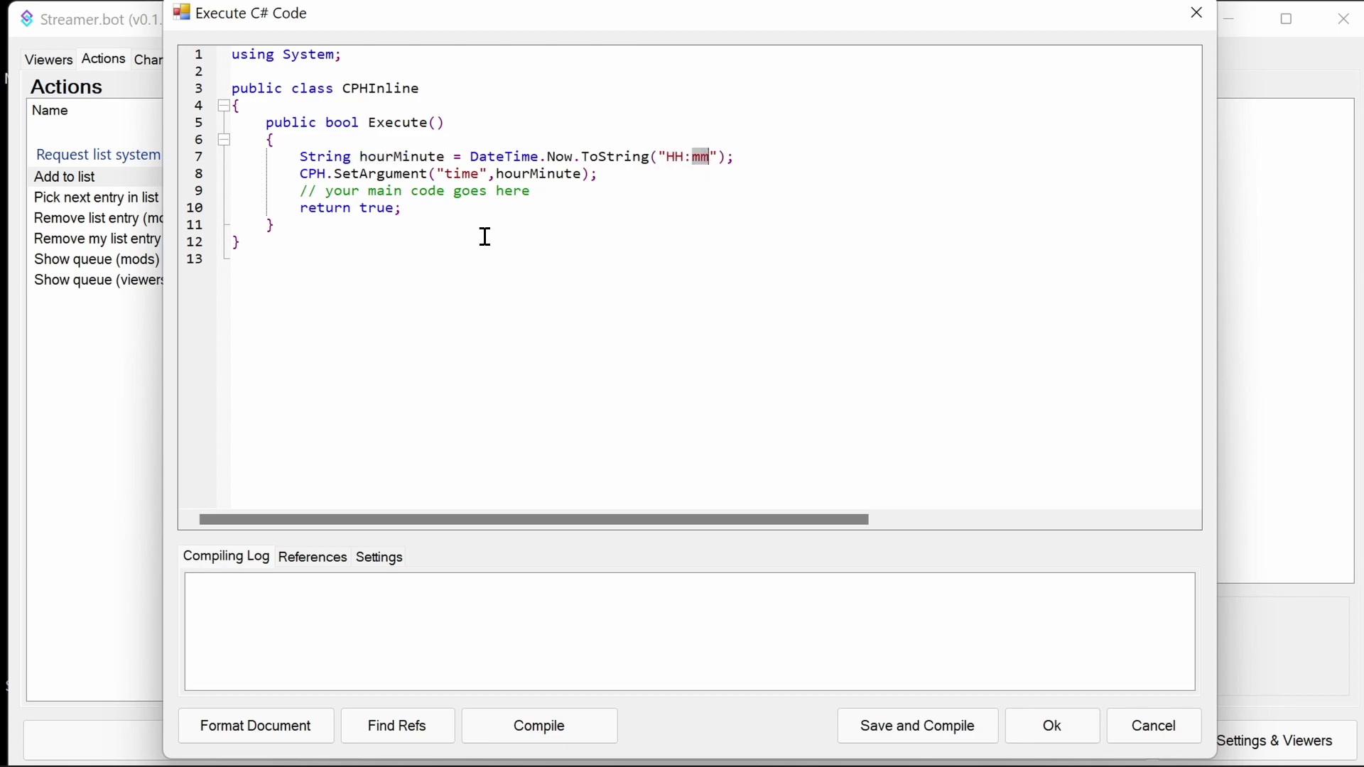
pyautogui.moveTo(429, 174); pyautogui.dragTo(290, 175)
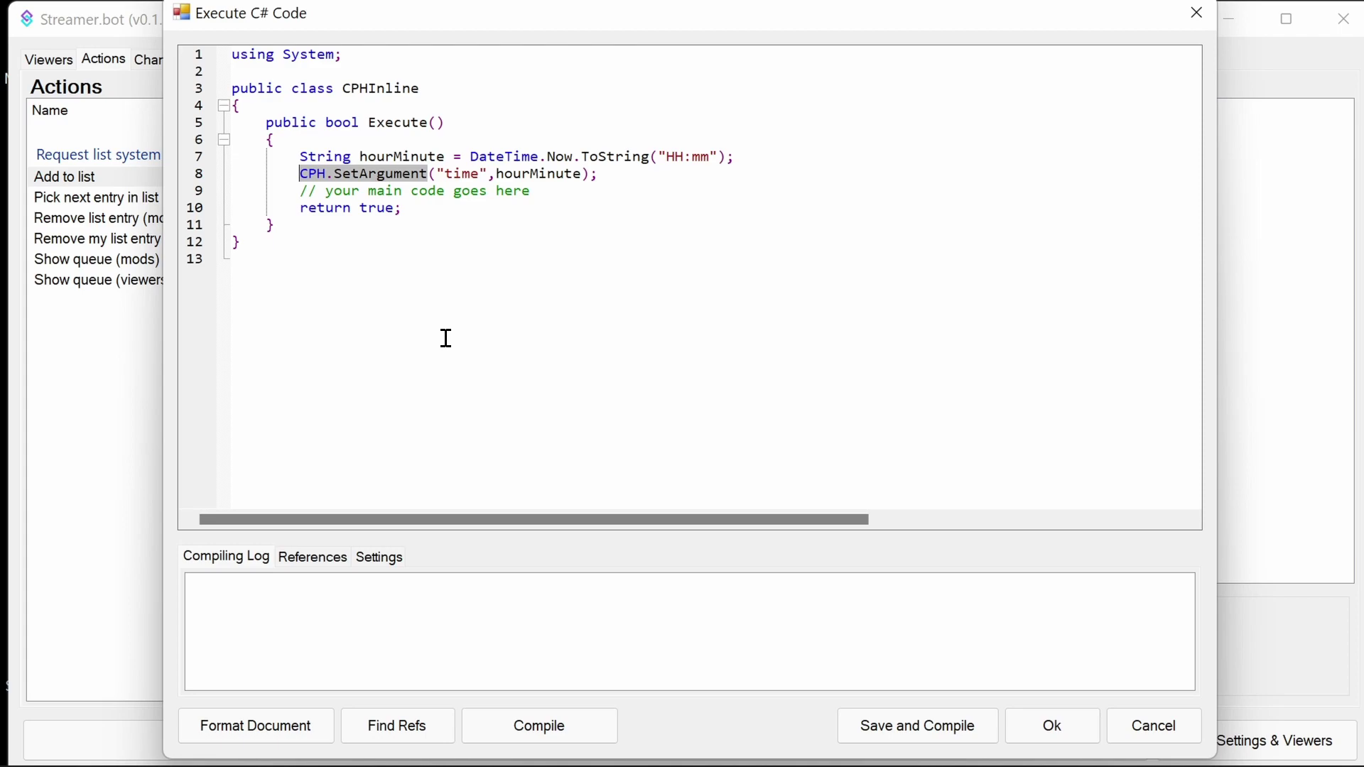
pyautogui.click(1053, 726)
# Open the Write to file (list.txt) sub-action, examine the %rawInput%, %time% and %user% variables in its text, and close it without changes.
pyautogui.click(680, 129)
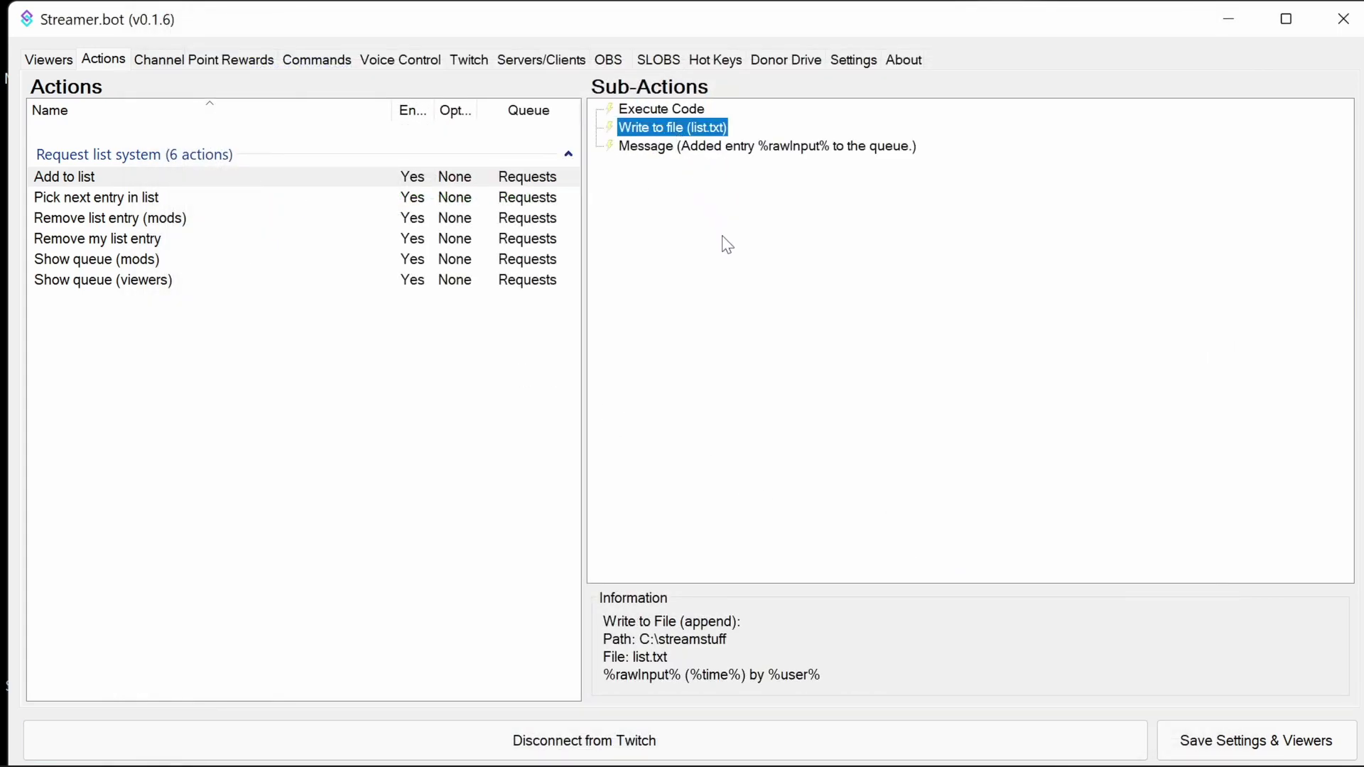
pyautogui.doubleClick(667, 127)
pyautogui.doubleClick(537, 323)
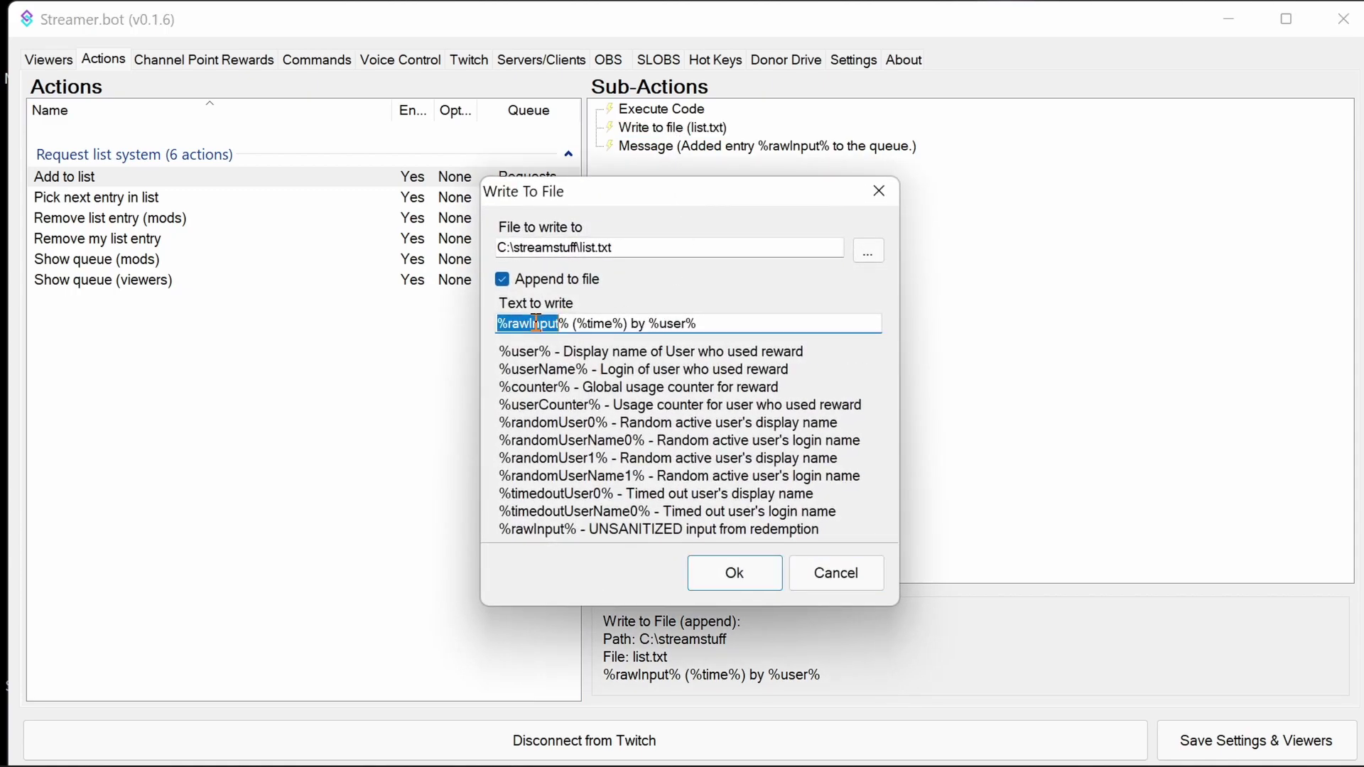
pyautogui.doubleClick(570, 324)
pyautogui.moveTo(577, 325); pyautogui.dragTo(623, 327)
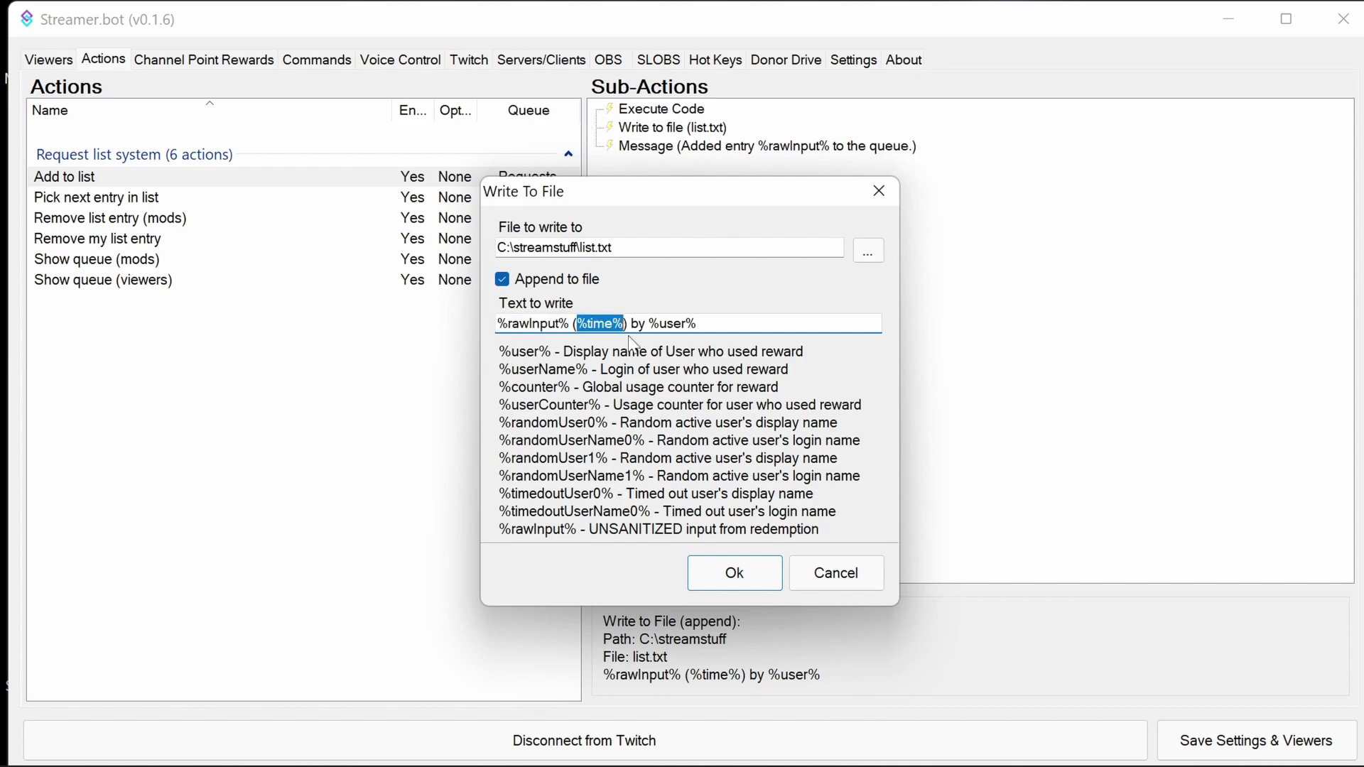
pyautogui.moveTo(701, 324); pyautogui.dragTo(650, 323)
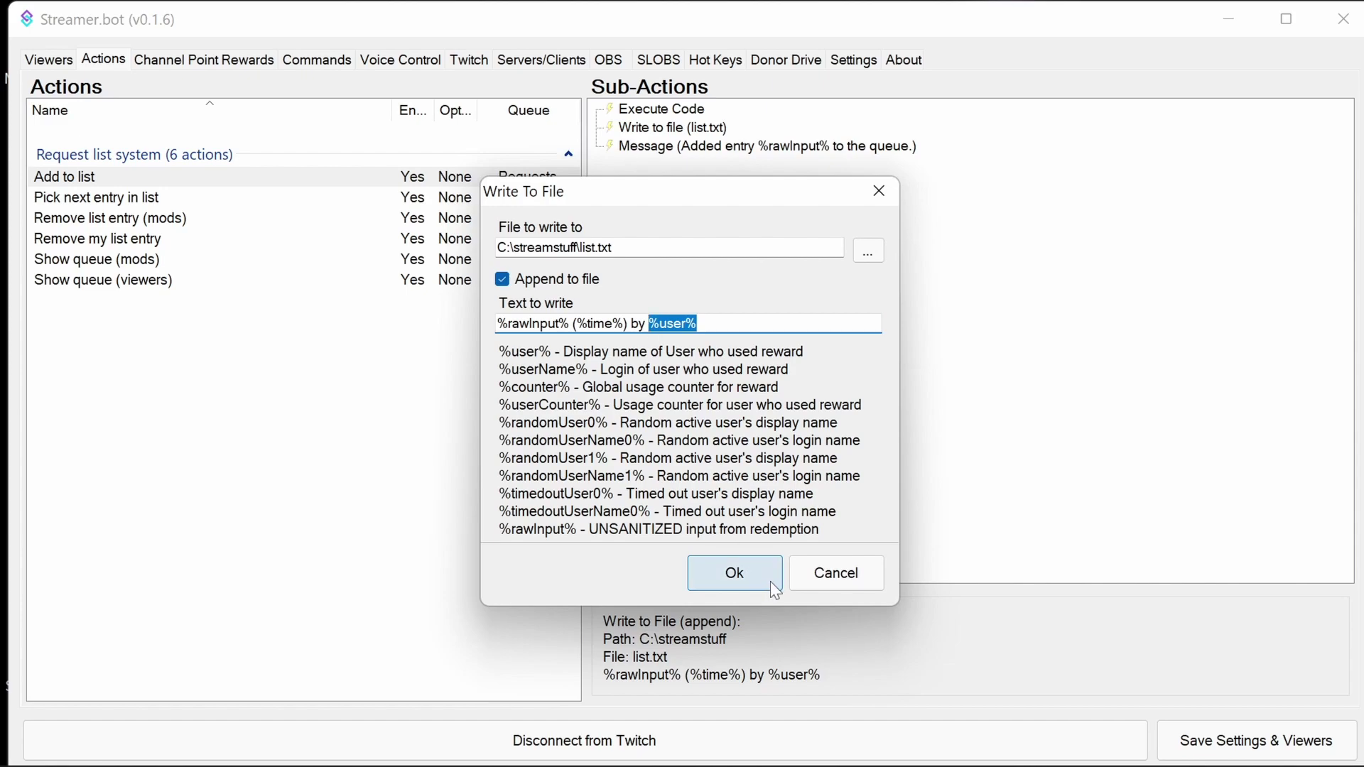
pyautogui.click(827, 574)
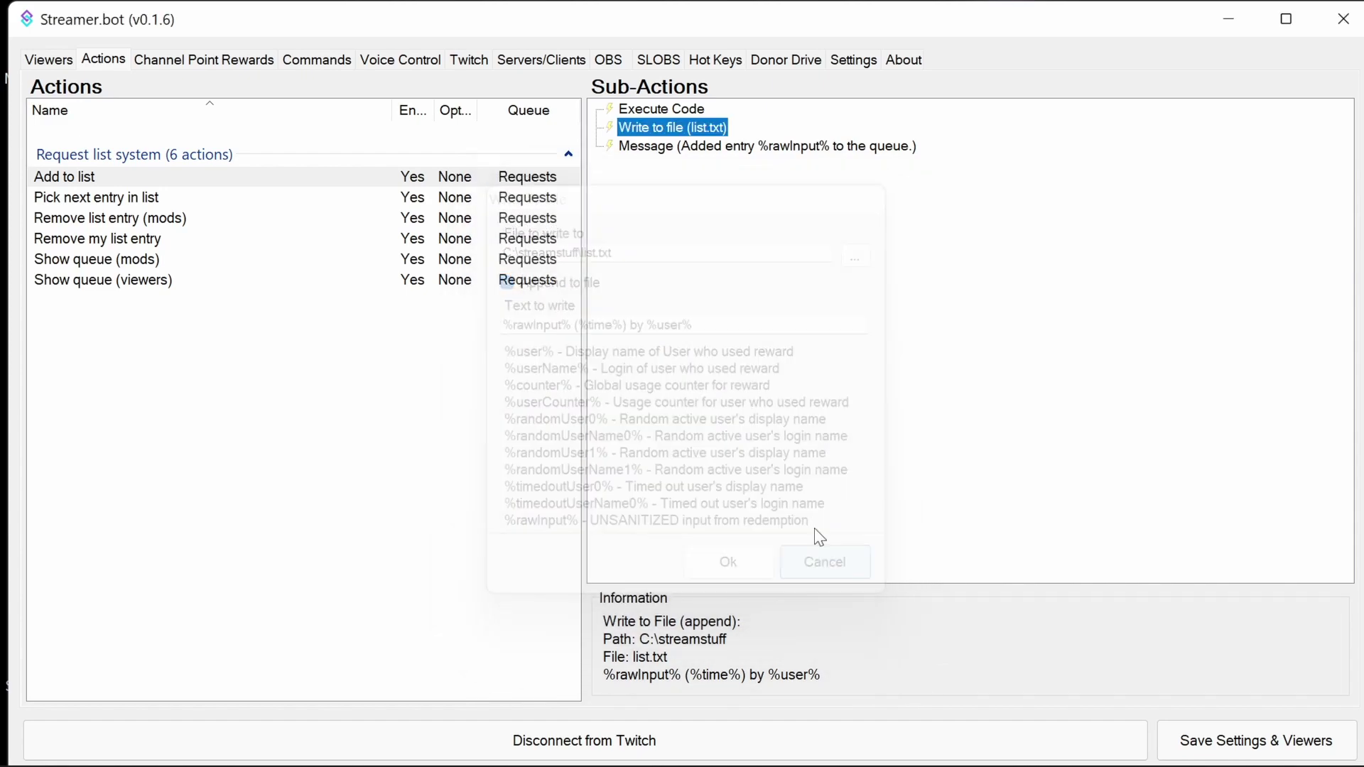
# Open the Message sub-action of Add to list, examine the %rawInput% variable in its text, and close it.
pyautogui.doubleClick(648, 147)
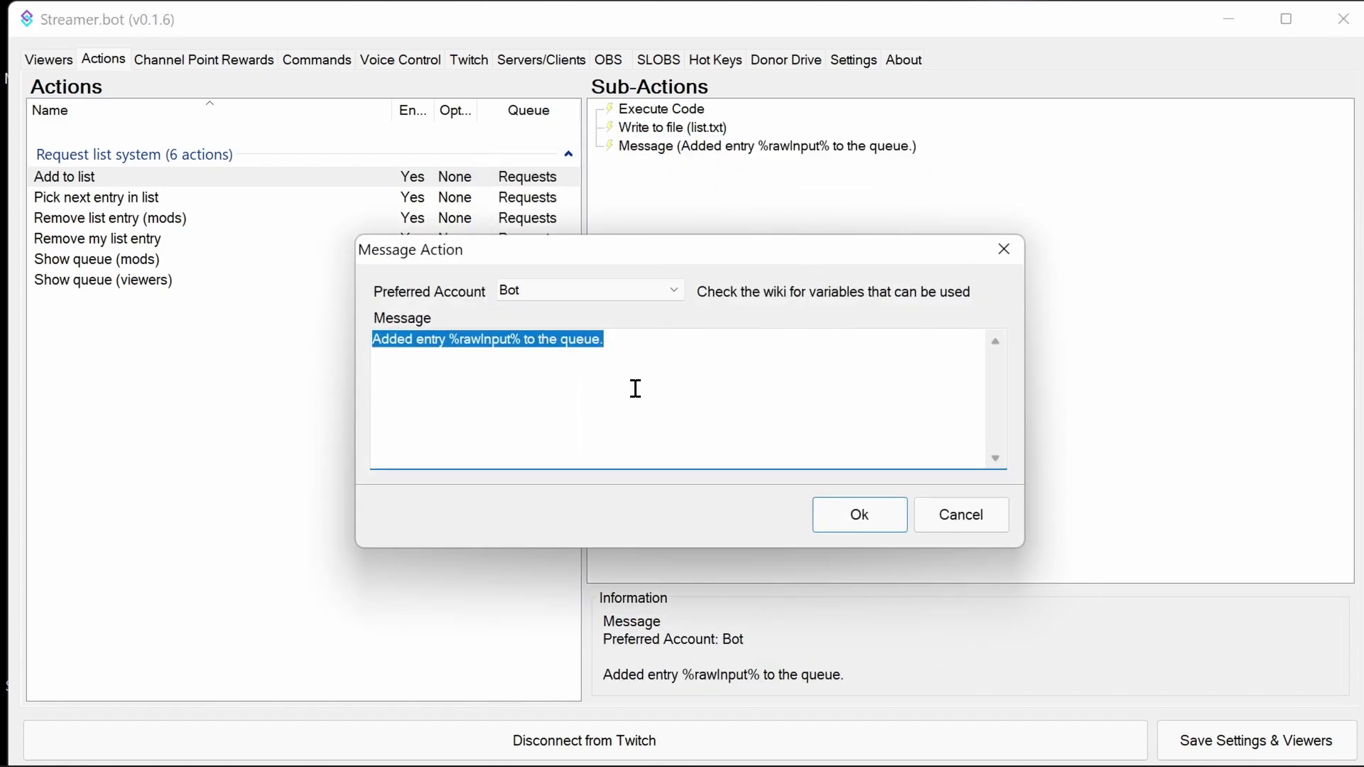
pyautogui.moveTo(525, 340); pyautogui.dragTo(453, 343)
pyautogui.click(567, 340)
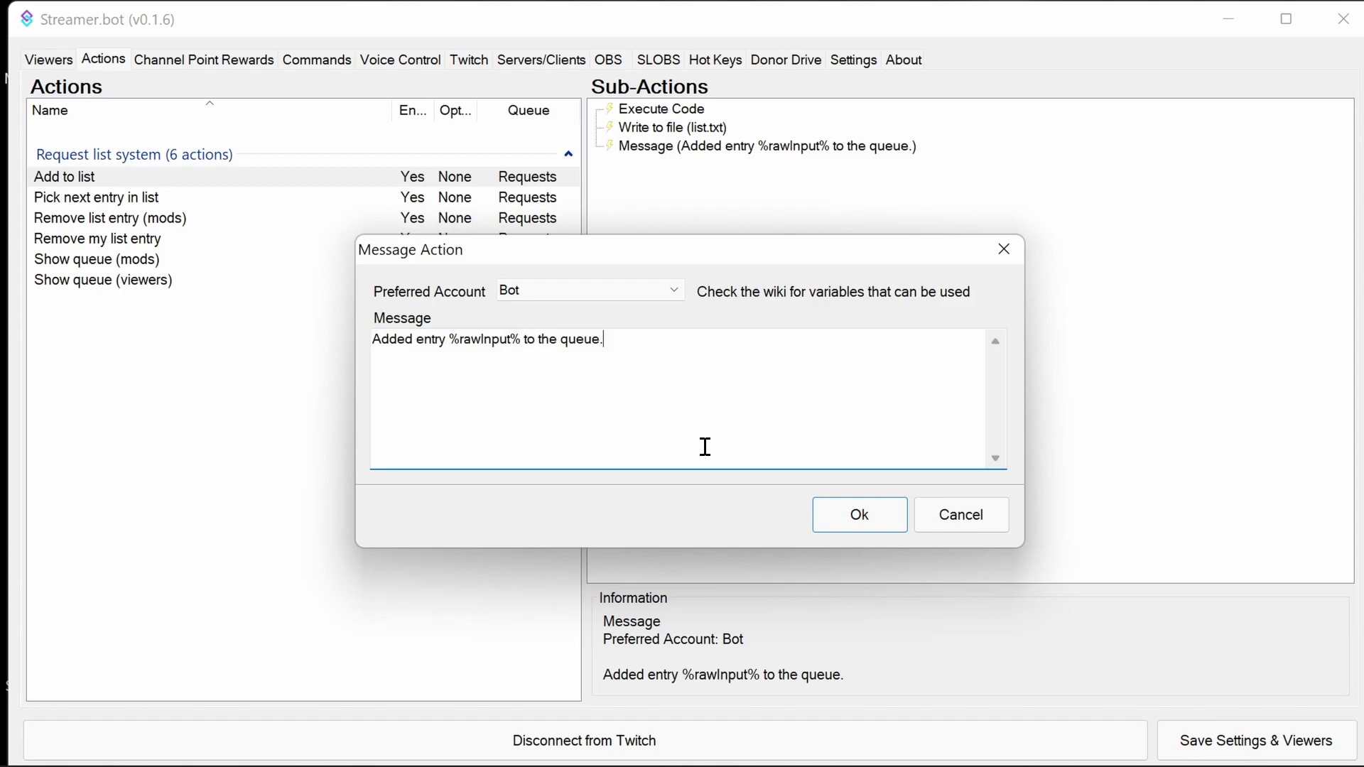
pyautogui.click(858, 512)
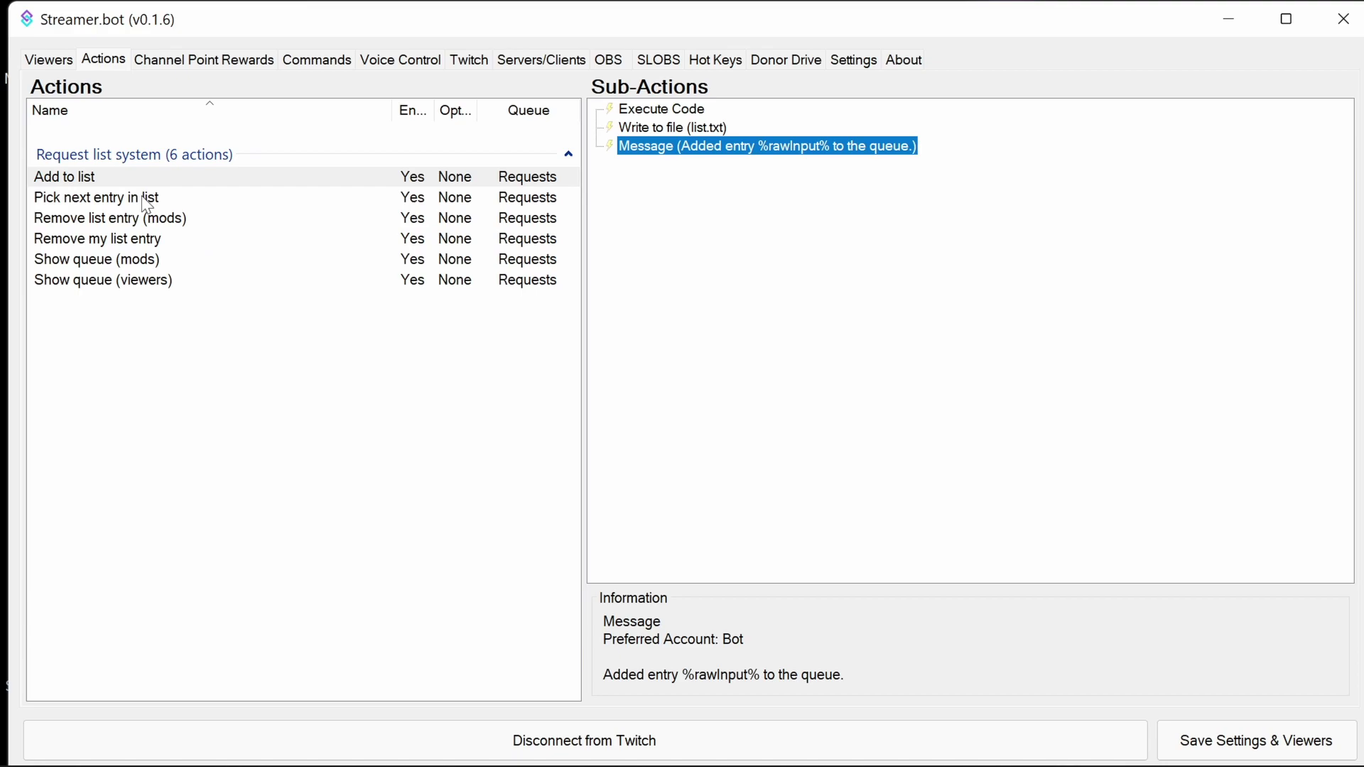
# Open the Execute Code sub-action of Show queue (viewers) and examine the listFile variable and the foreach line that reads the file.
pyautogui.click(127, 266)
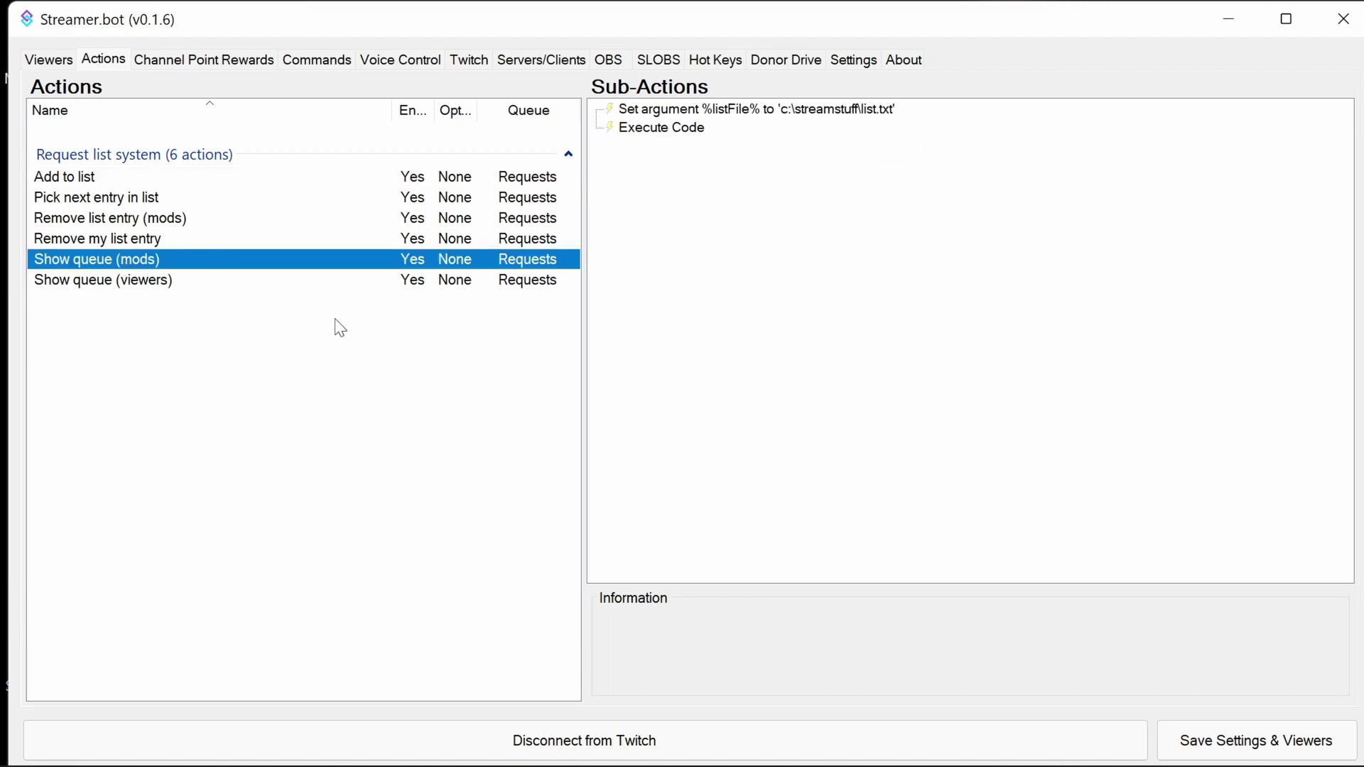
pyautogui.click(122, 281)
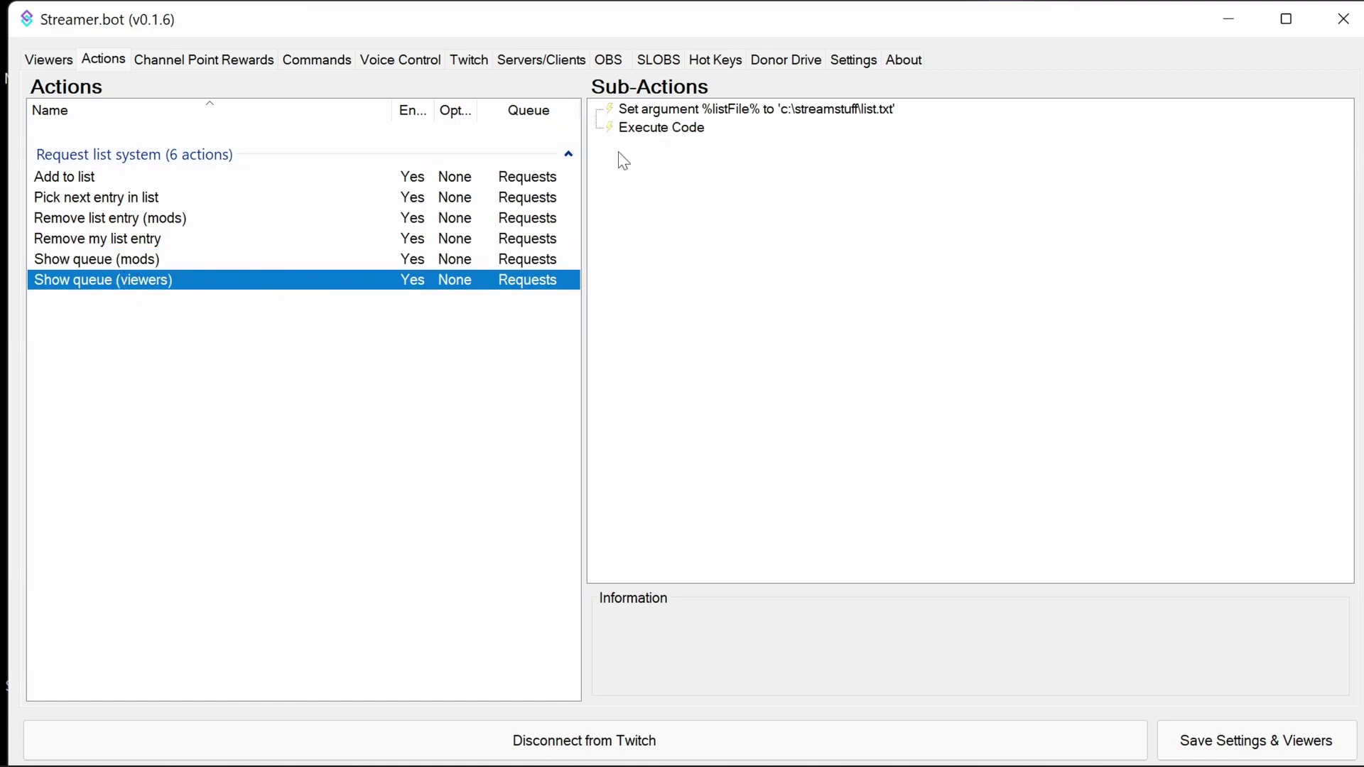
pyautogui.click(681, 114)
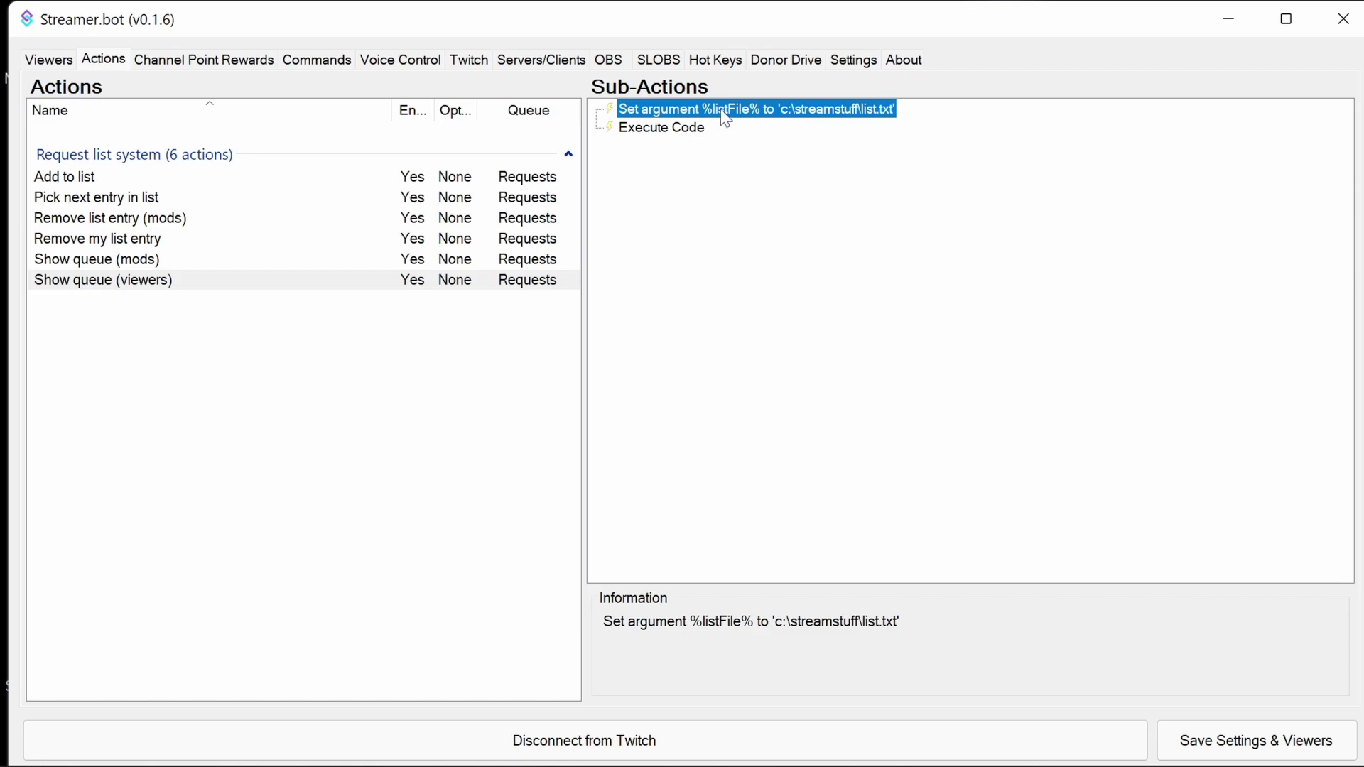
pyautogui.click(664, 128)
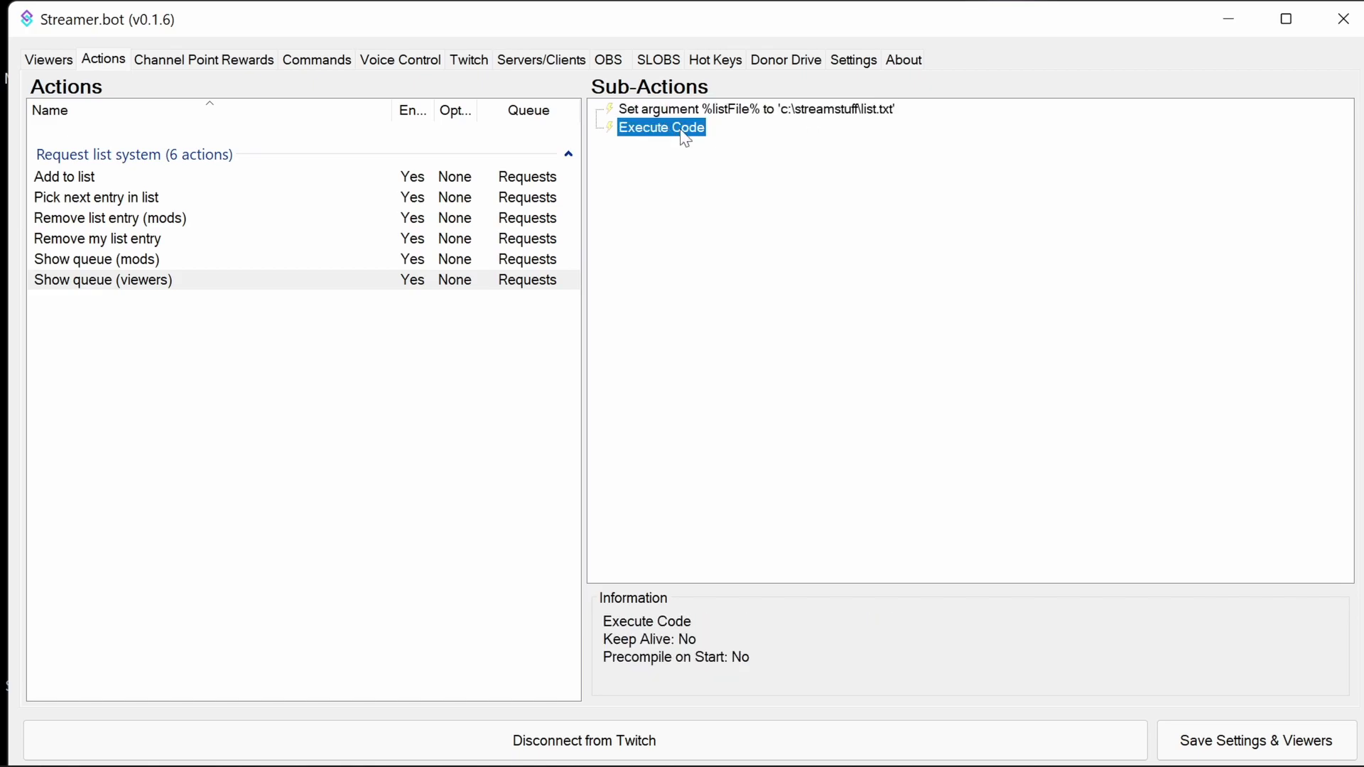
pyautogui.doubleClick(684, 133)
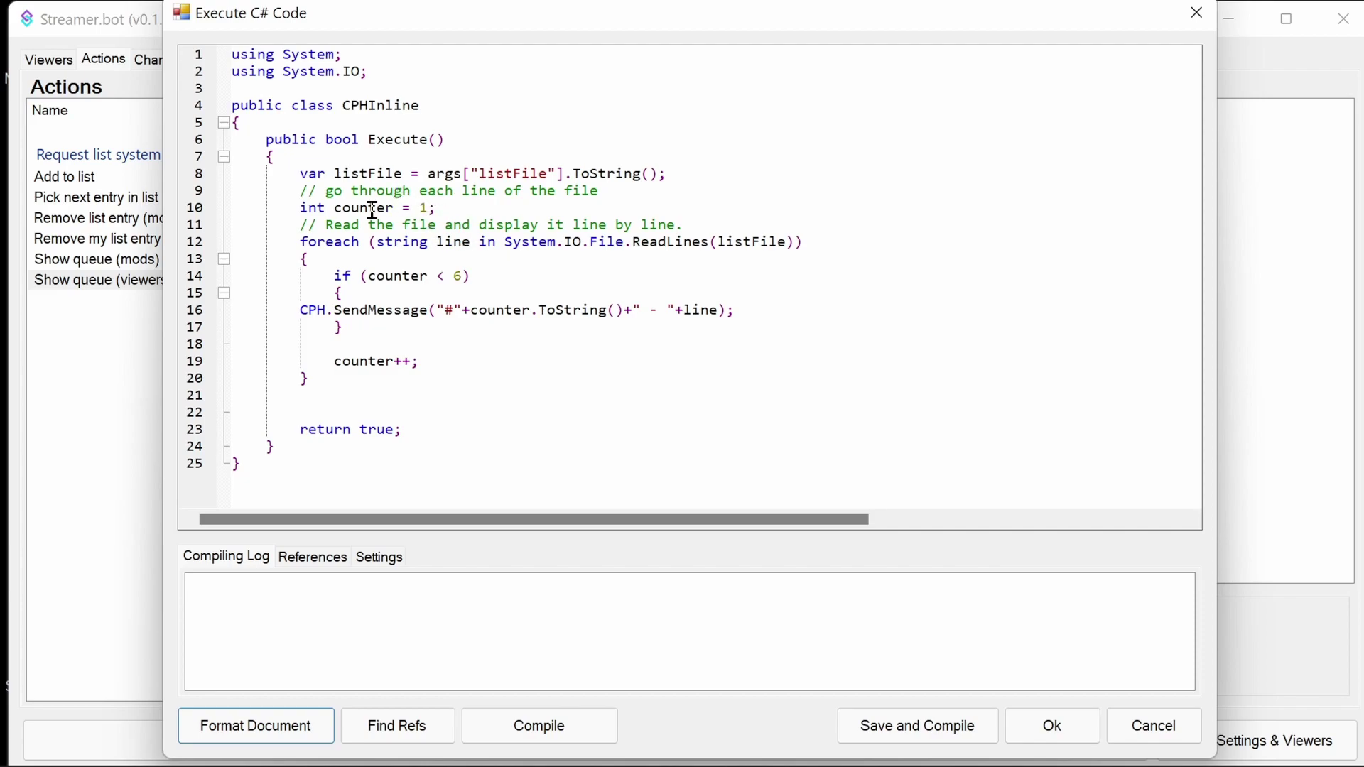
pyautogui.click(445, 207)
pyautogui.doubleClick(348, 172)
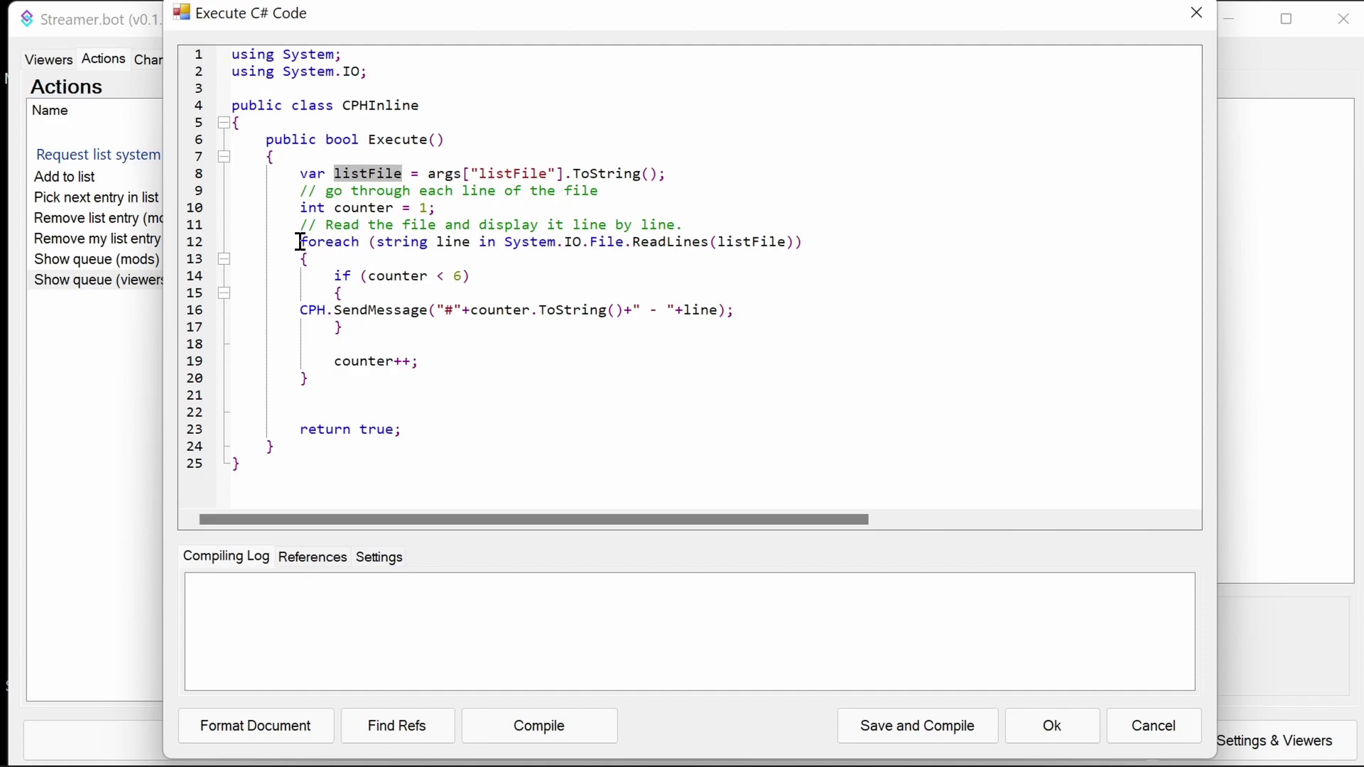
pyautogui.moveTo(301, 242); pyautogui.dragTo(810, 242)
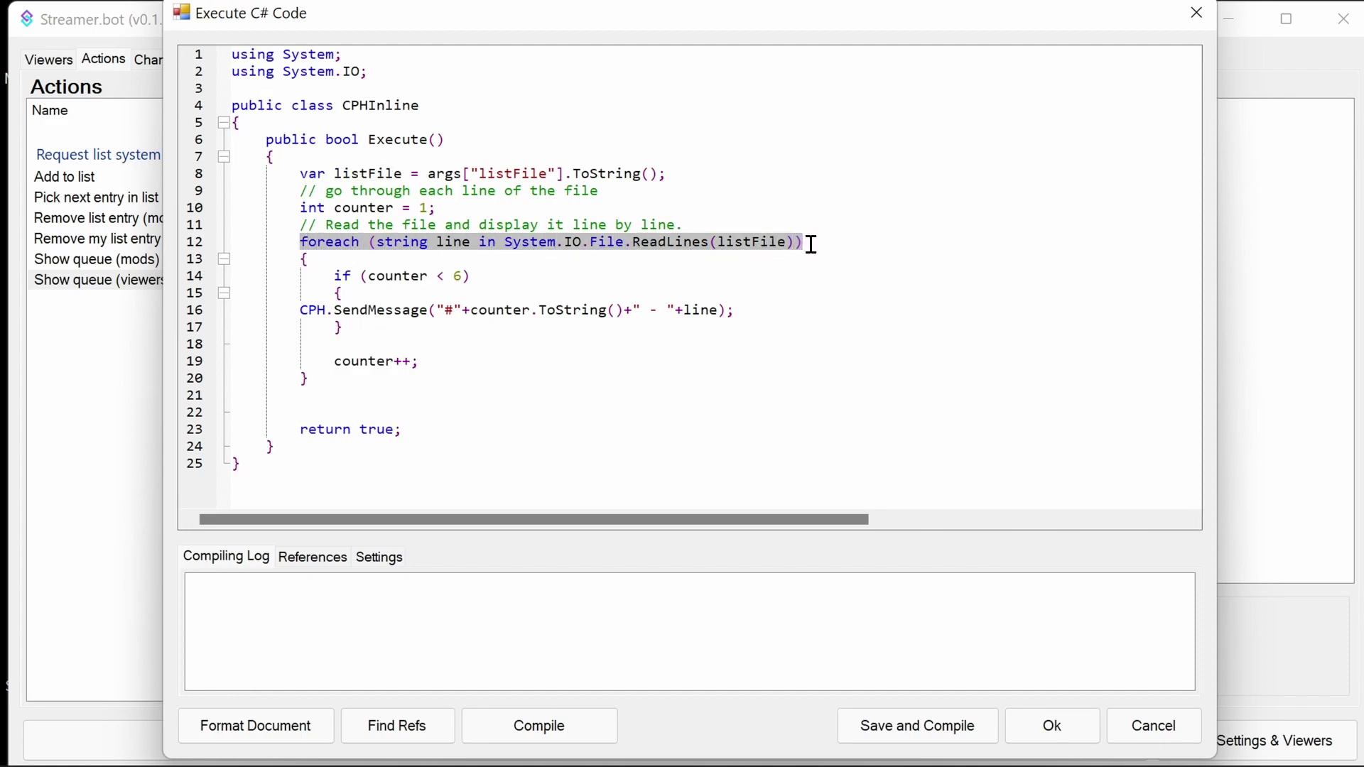
# Examine the counter < 6 condition against the counter's starting value and the listFile argument of ReadLines.
pyautogui.click(461, 277)
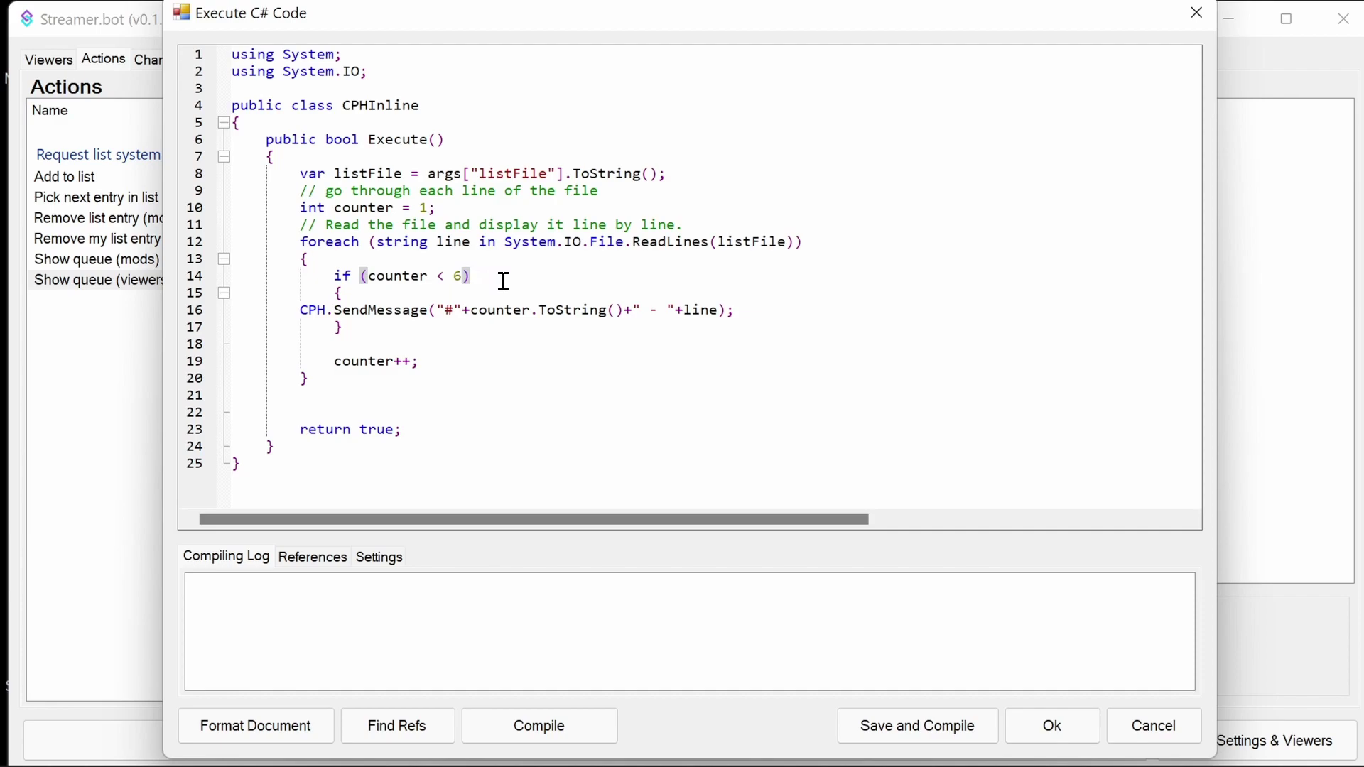
pyautogui.doubleClick(395, 276)
pyautogui.doubleClick(459, 276)
pyautogui.doubleClick(407, 276)
pyautogui.click(421, 208)
pyautogui.doubleClick(461, 276)
pyautogui.doubleClick(752, 243)
# Examine the CPH.SendMessage line, the counter++ increment and the return statement, then save and compile the Show queue (viewers) code.
pyautogui.moveTo(299, 310); pyautogui.dragTo(625, 310)
pyautogui.click(478, 339)
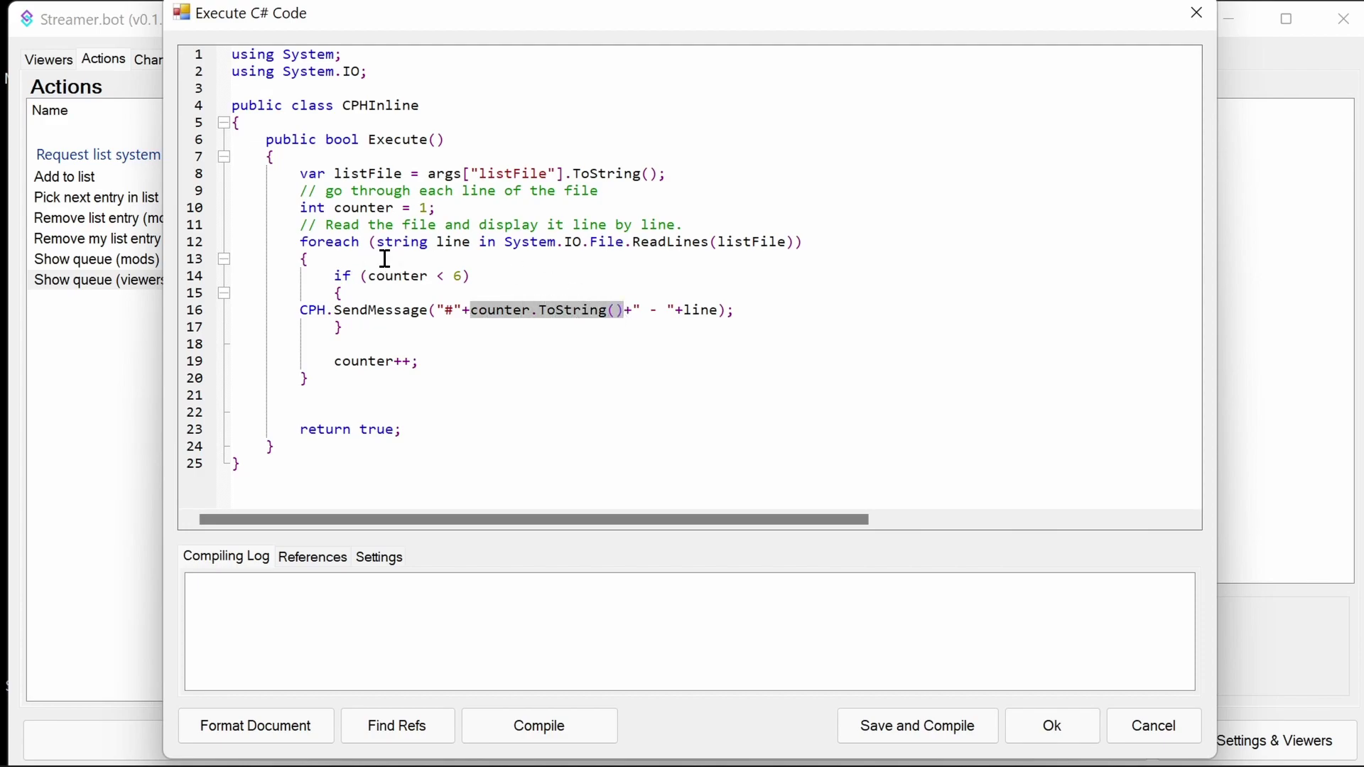
pyautogui.click(700, 315)
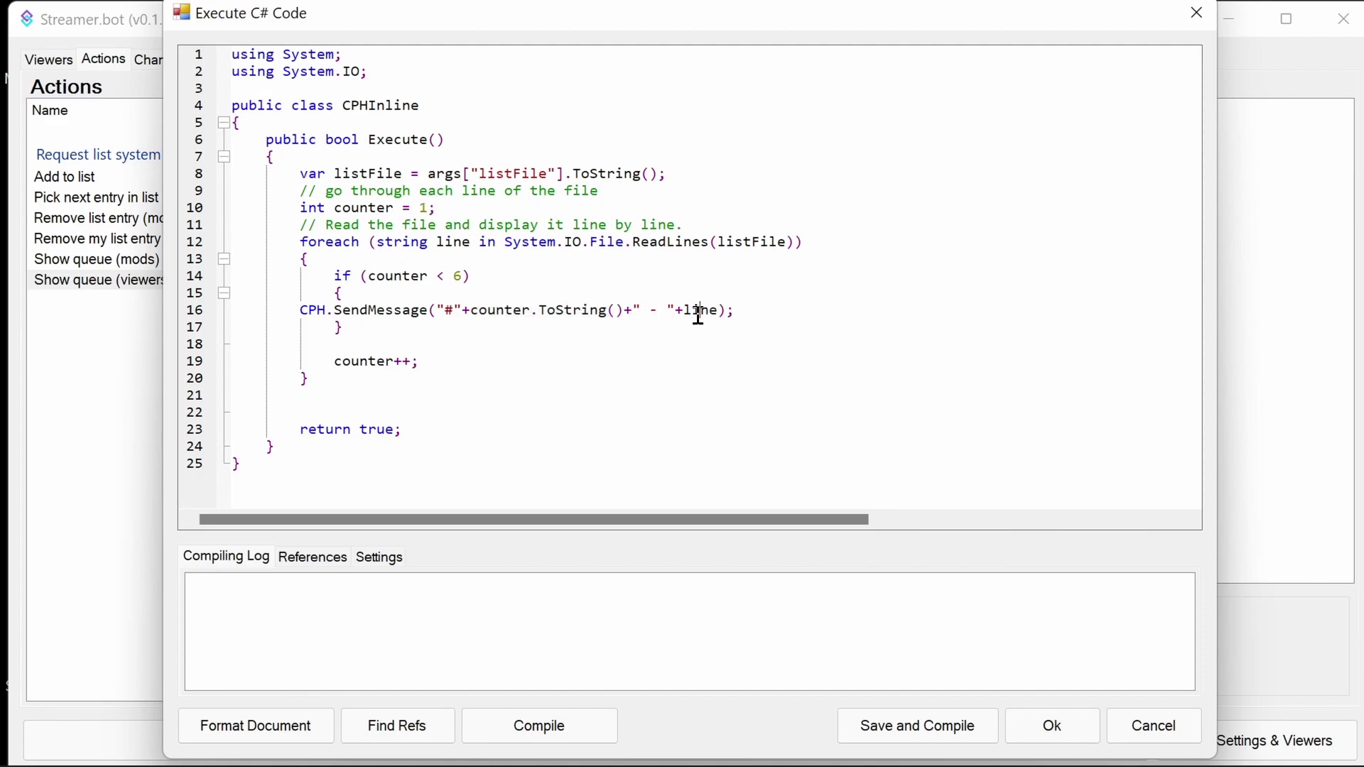
pyautogui.moveTo(643, 310); pyautogui.dragTo(724, 311)
pyautogui.moveTo(446, 367); pyautogui.dragTo(338, 360)
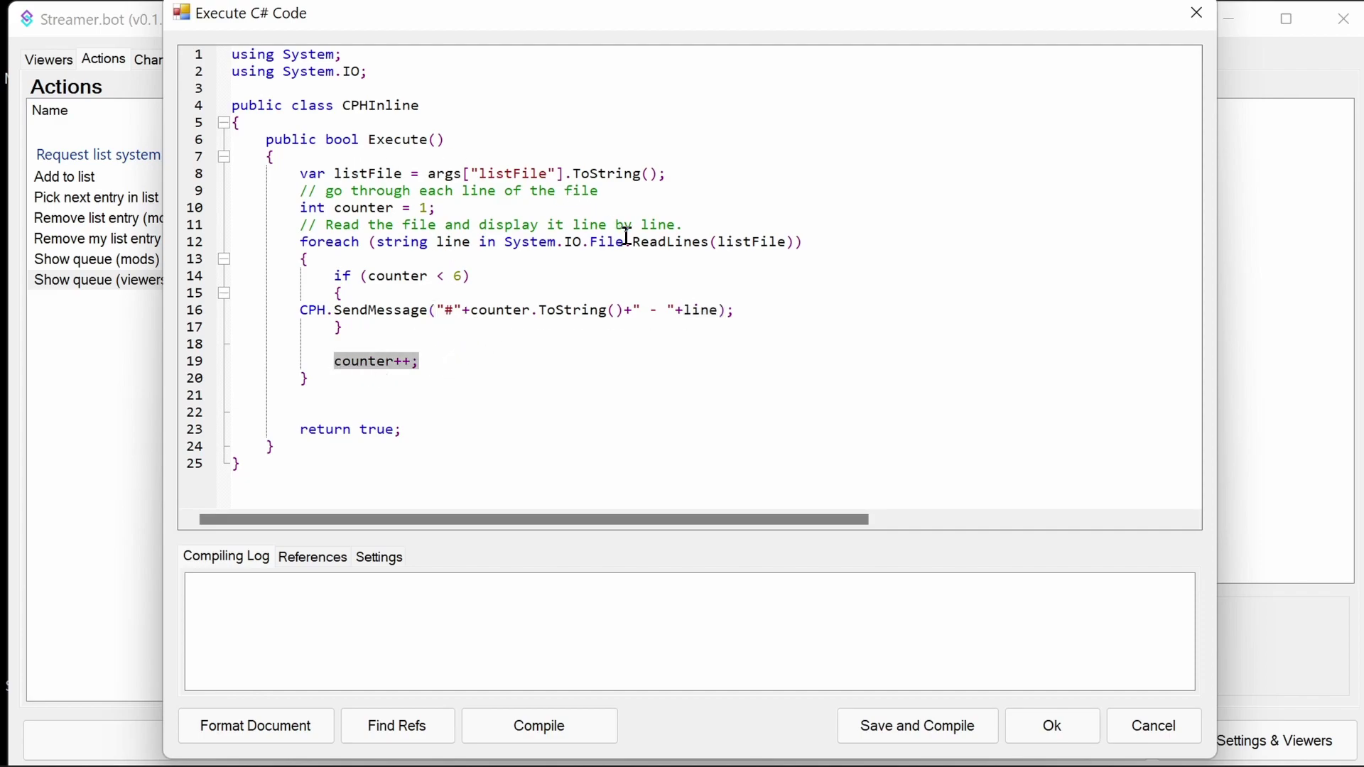
pyautogui.moveTo(442, 429); pyautogui.dragTo(292, 415)
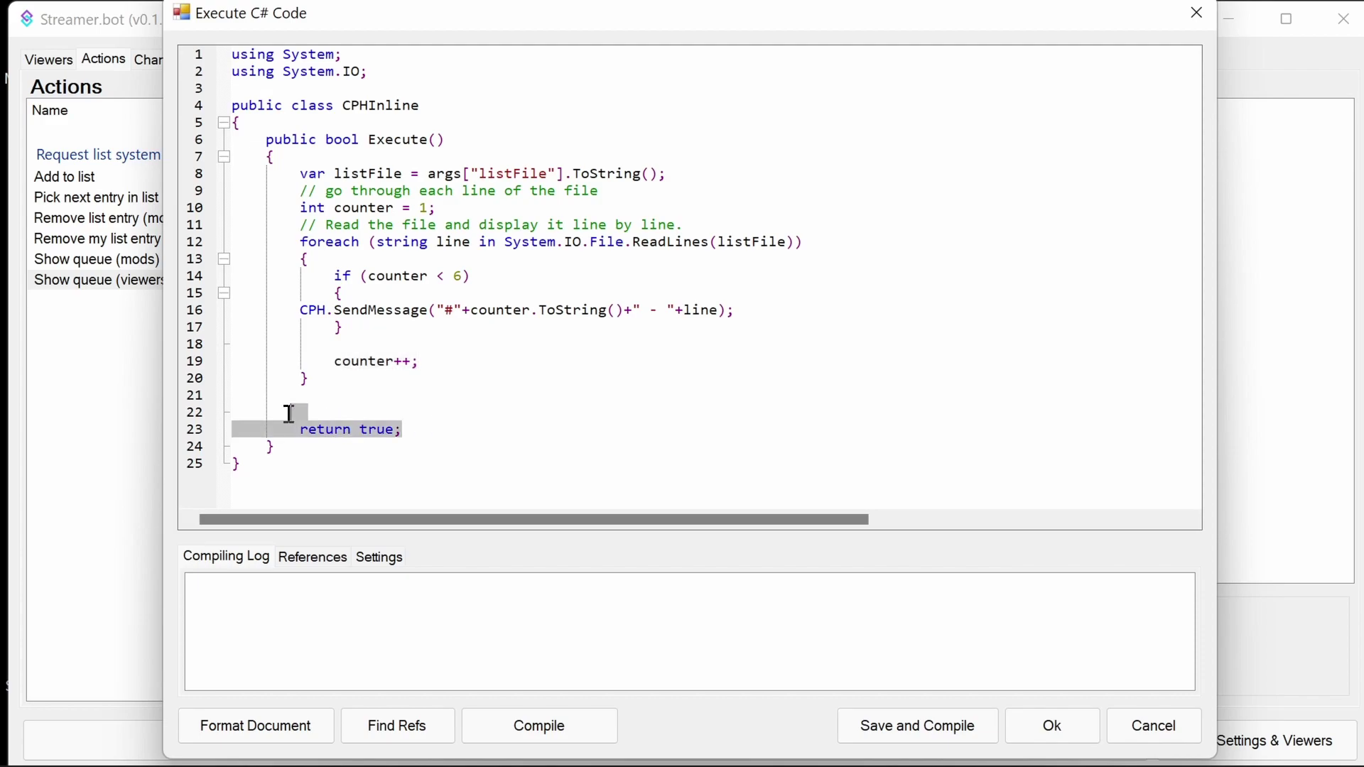
pyautogui.click(944, 726)
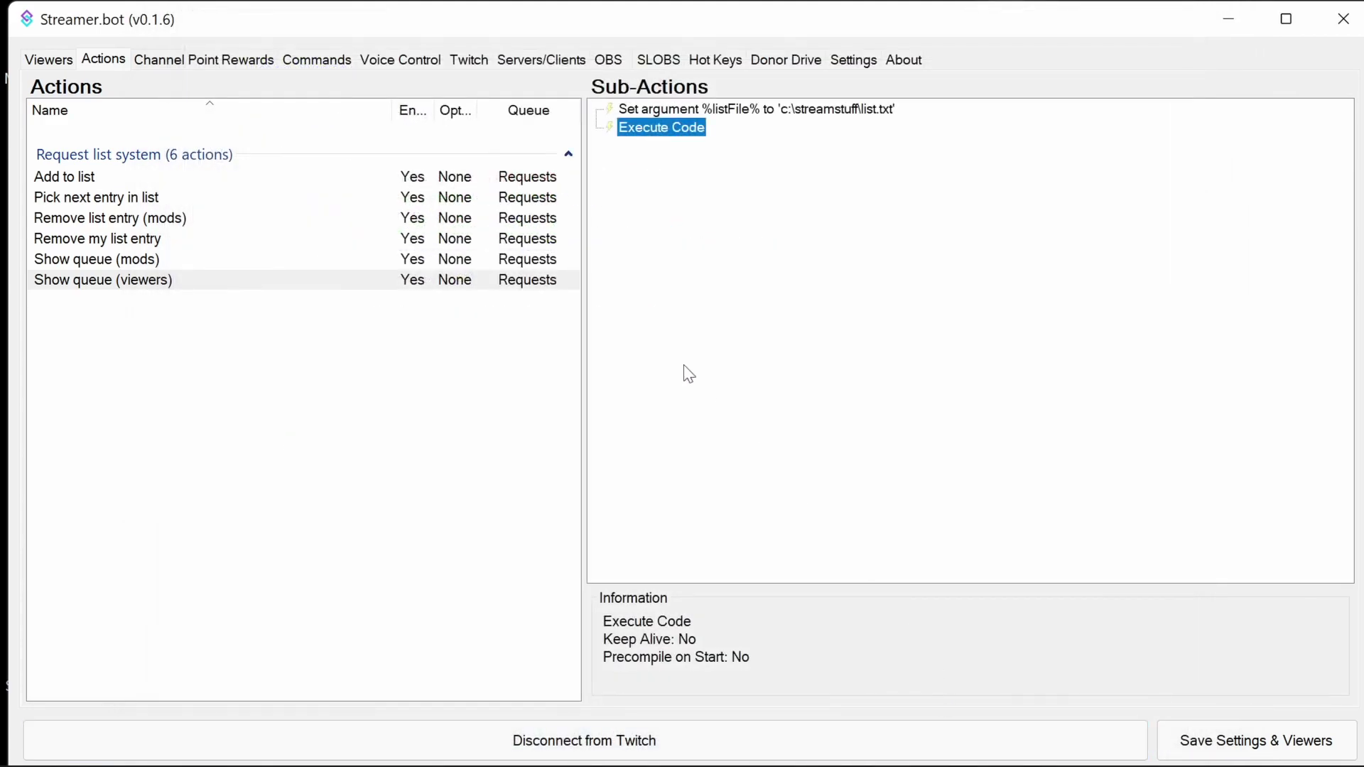
# Open the Execute Code sub-action of Show queue (mods), review its foreach loop, and save and compile the code.
pyautogui.click(145, 260)
pyautogui.doubleClick(668, 133)
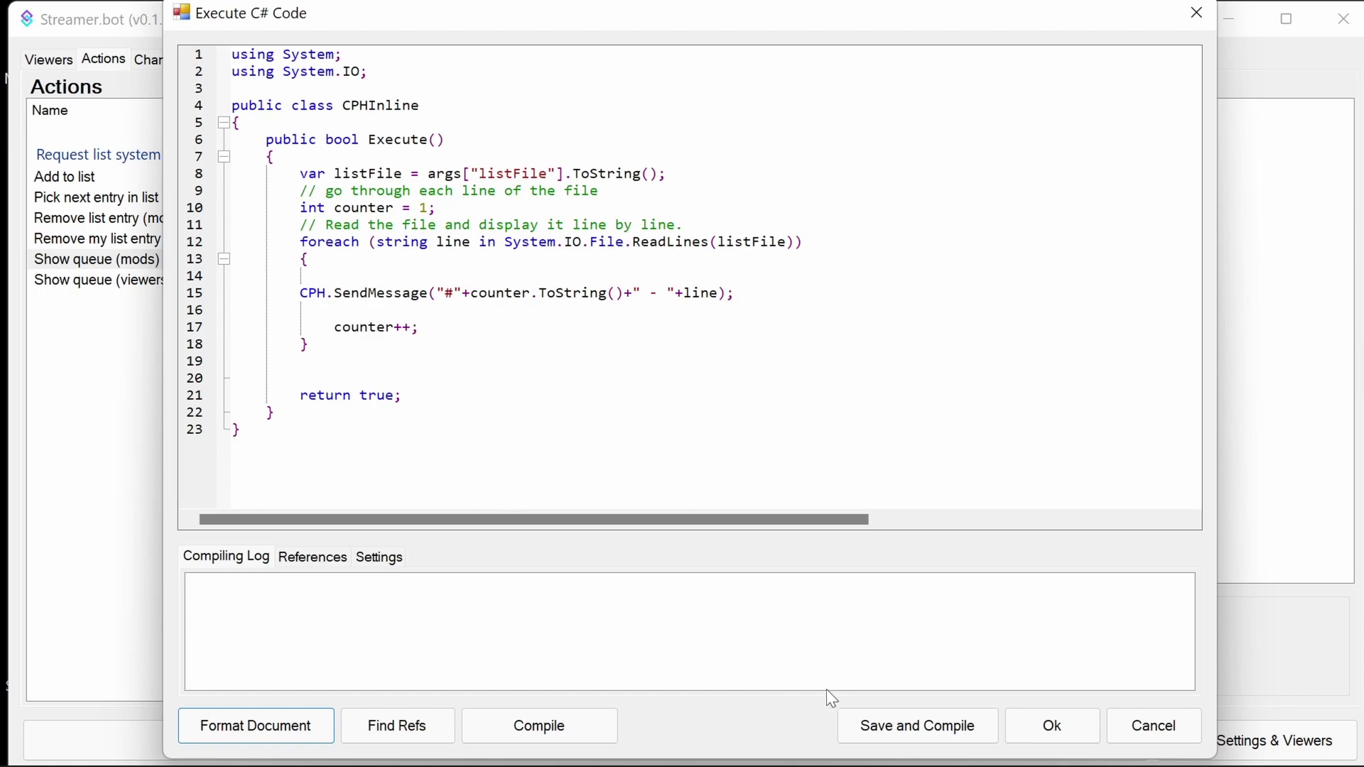
pyautogui.click(895, 725)
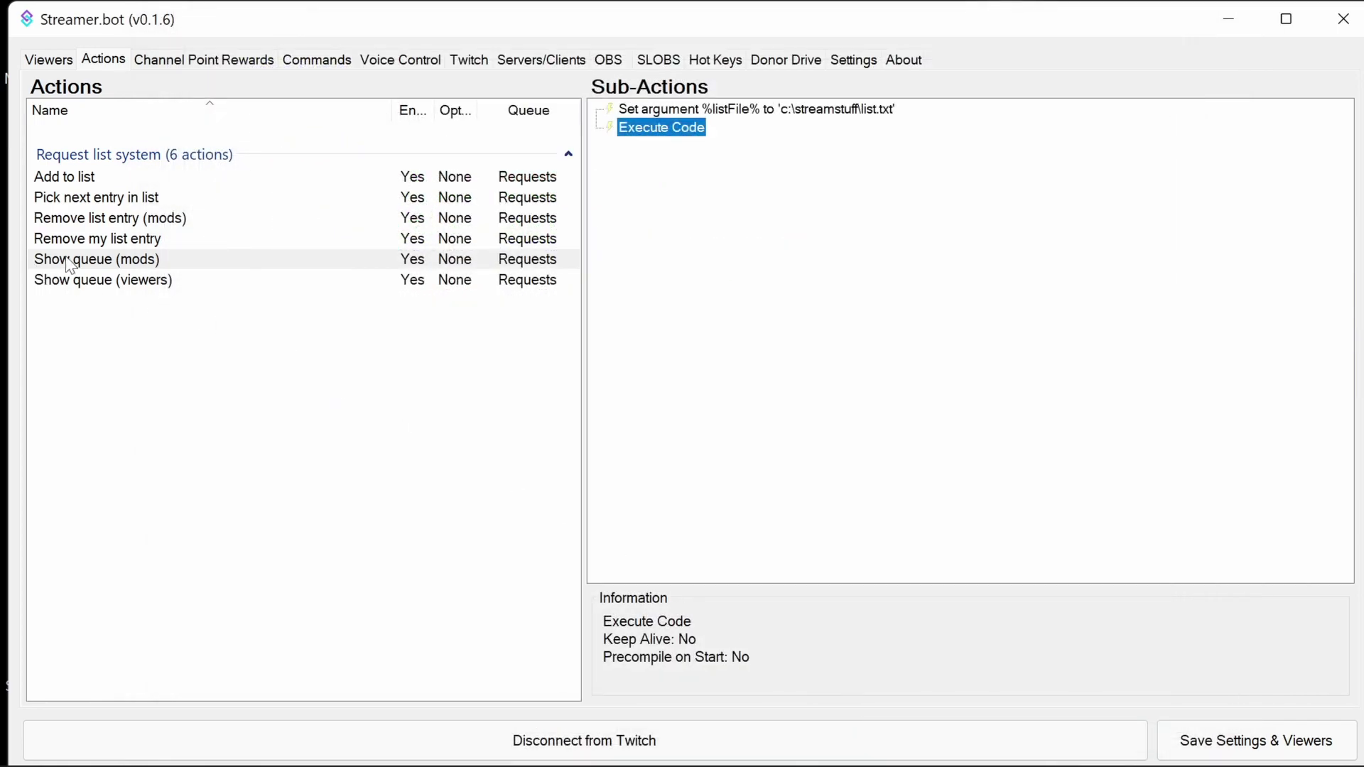
# Open the Execute Code sub-action of Remove my list entry and examine the listFile and user arguments and the matchLine, currentLine and totallines variables.
pyautogui.click(100, 238)
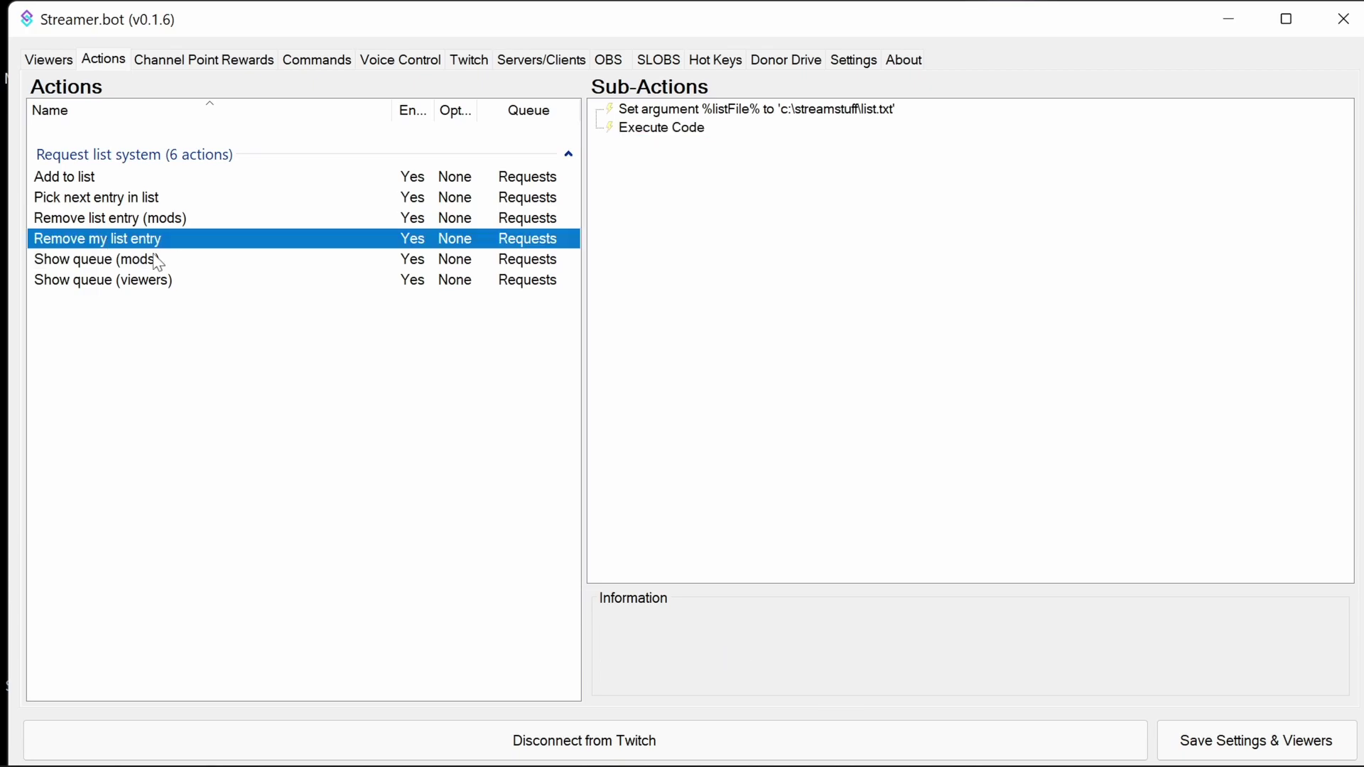
pyautogui.doubleClick(668, 129)
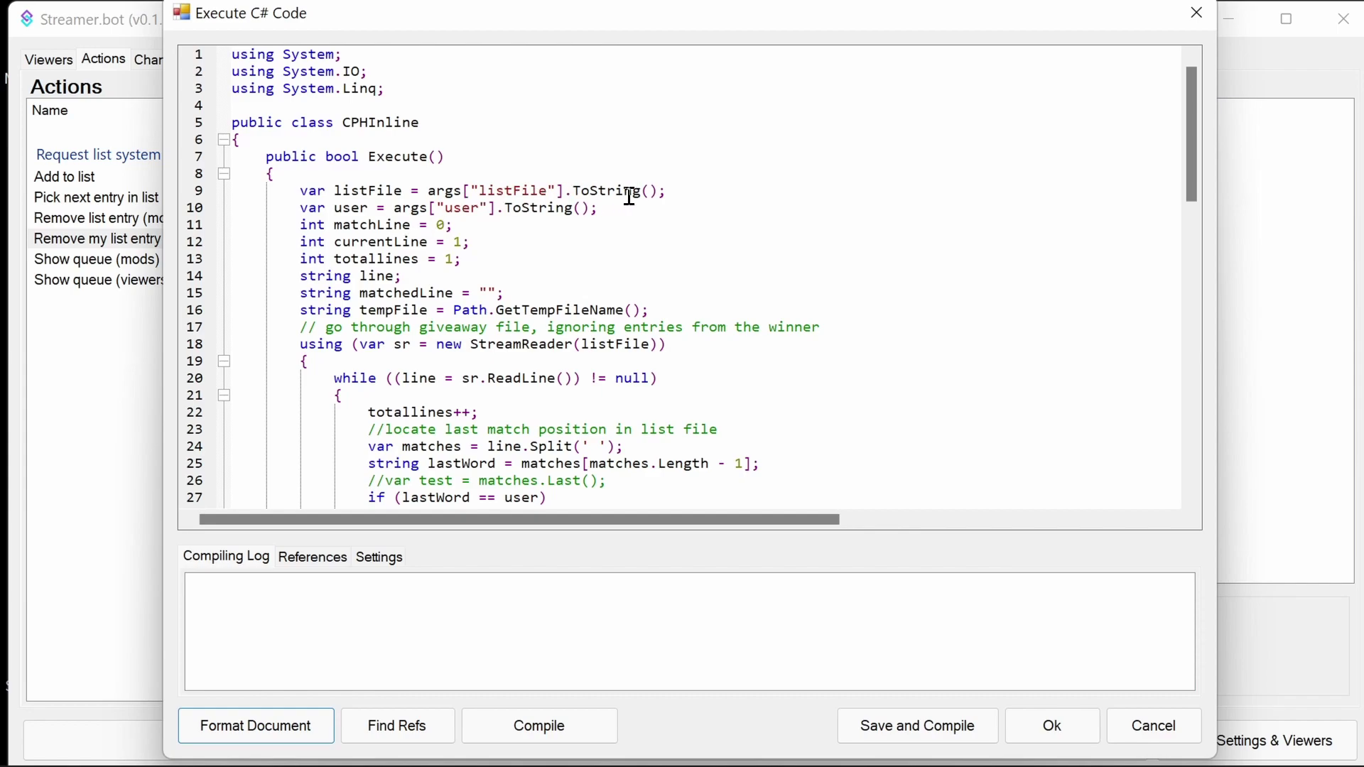
pyautogui.doubleClick(504, 191)
pyautogui.doubleClick(467, 209)
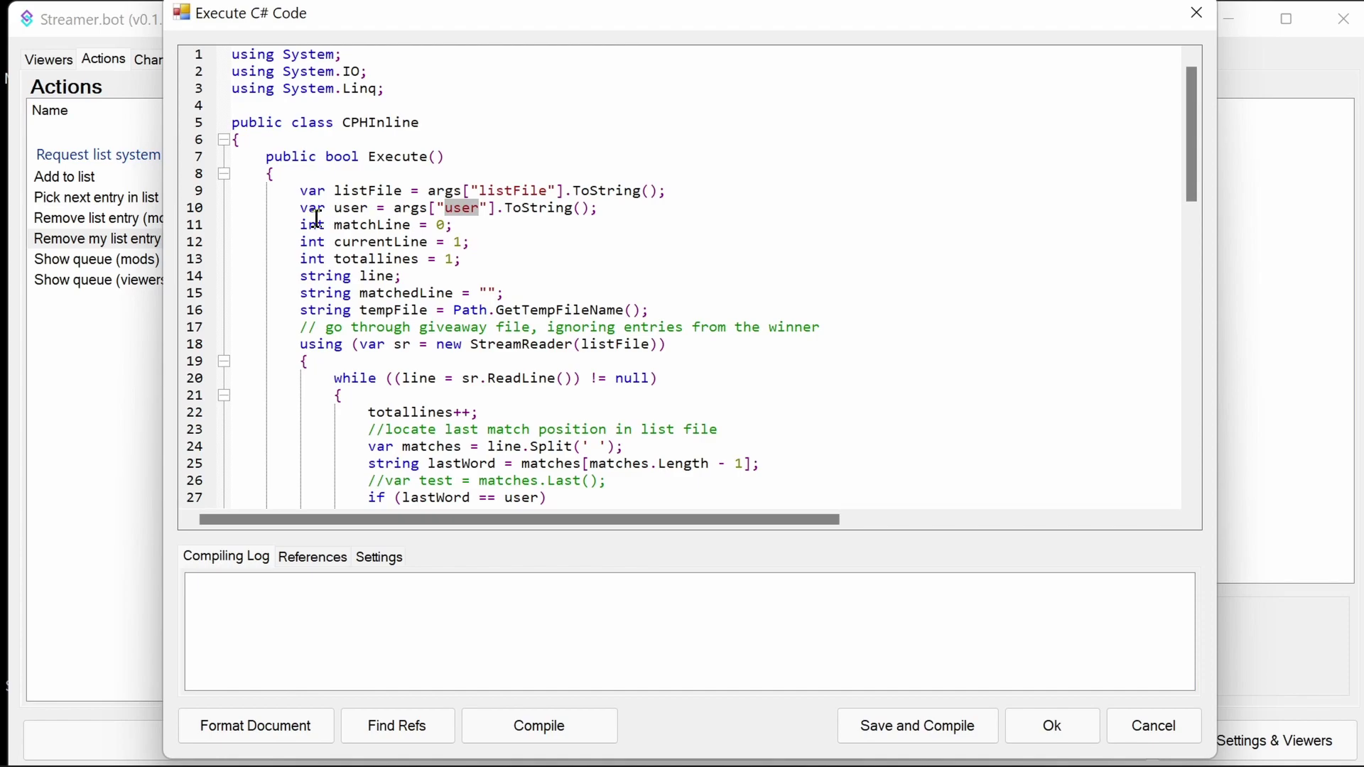
pyautogui.doubleClick(375, 226)
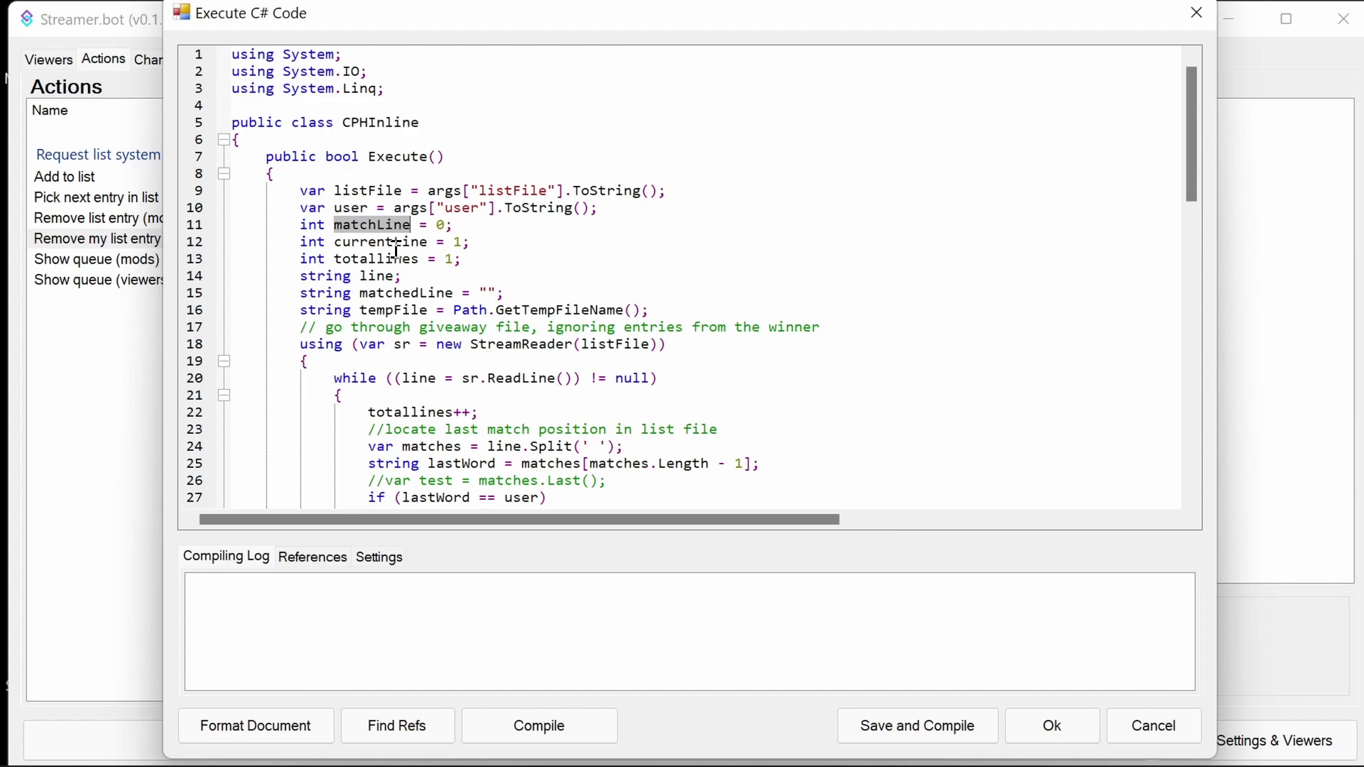
pyautogui.doubleClick(409, 242)
pyautogui.click(384, 268)
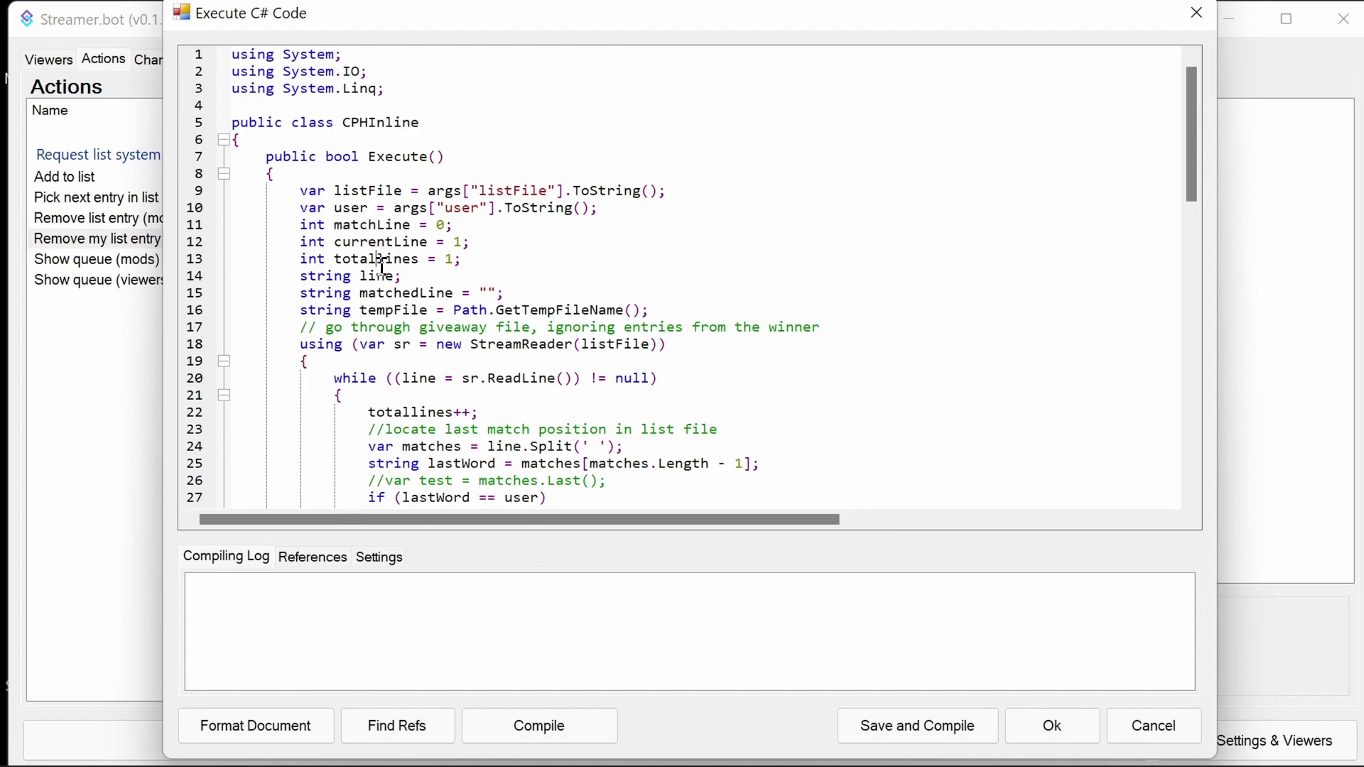
pyautogui.doubleClick(383, 260)
# Examine the string variables line, matchedLine and tempFile in the Remove my list entry code.
pyautogui.scroll(-3, 615, 277)
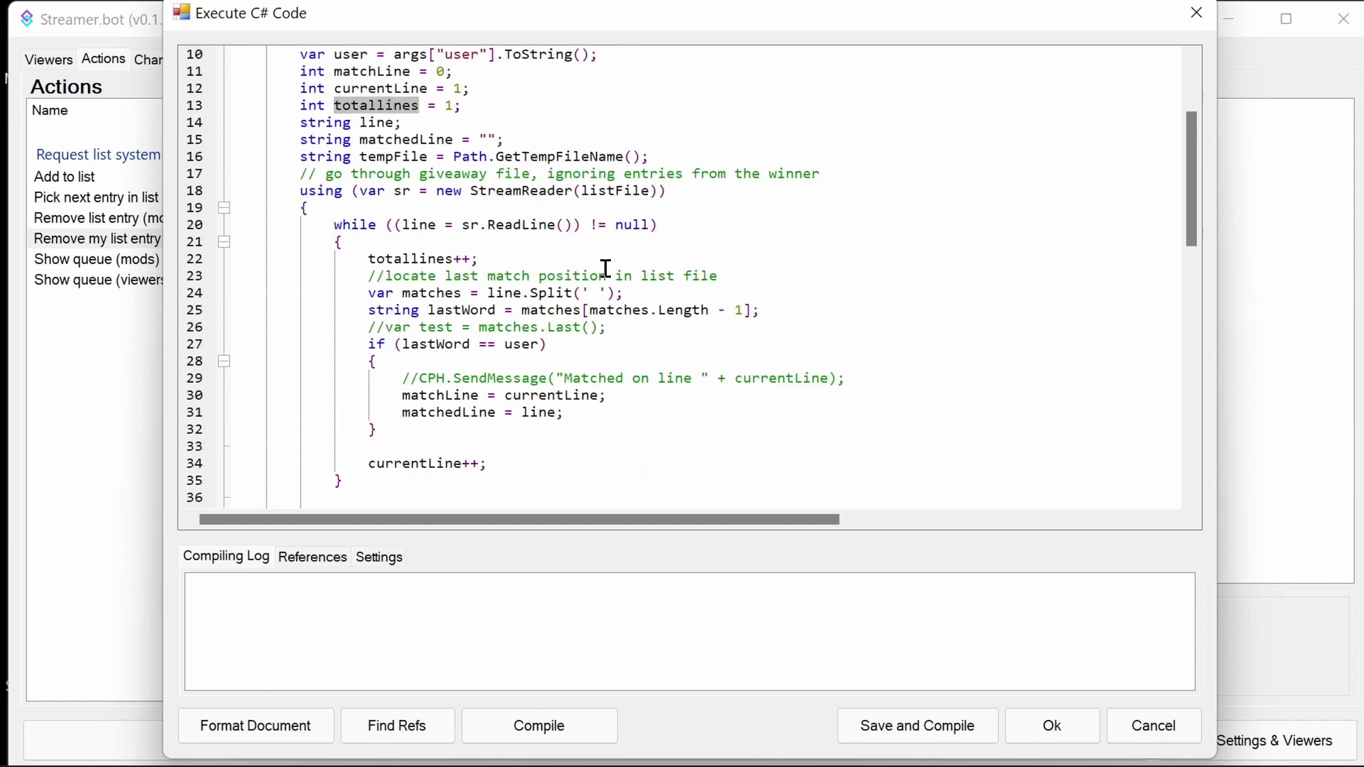
pyautogui.doubleClick(377, 124)
pyautogui.scroll(2, 527, 235)
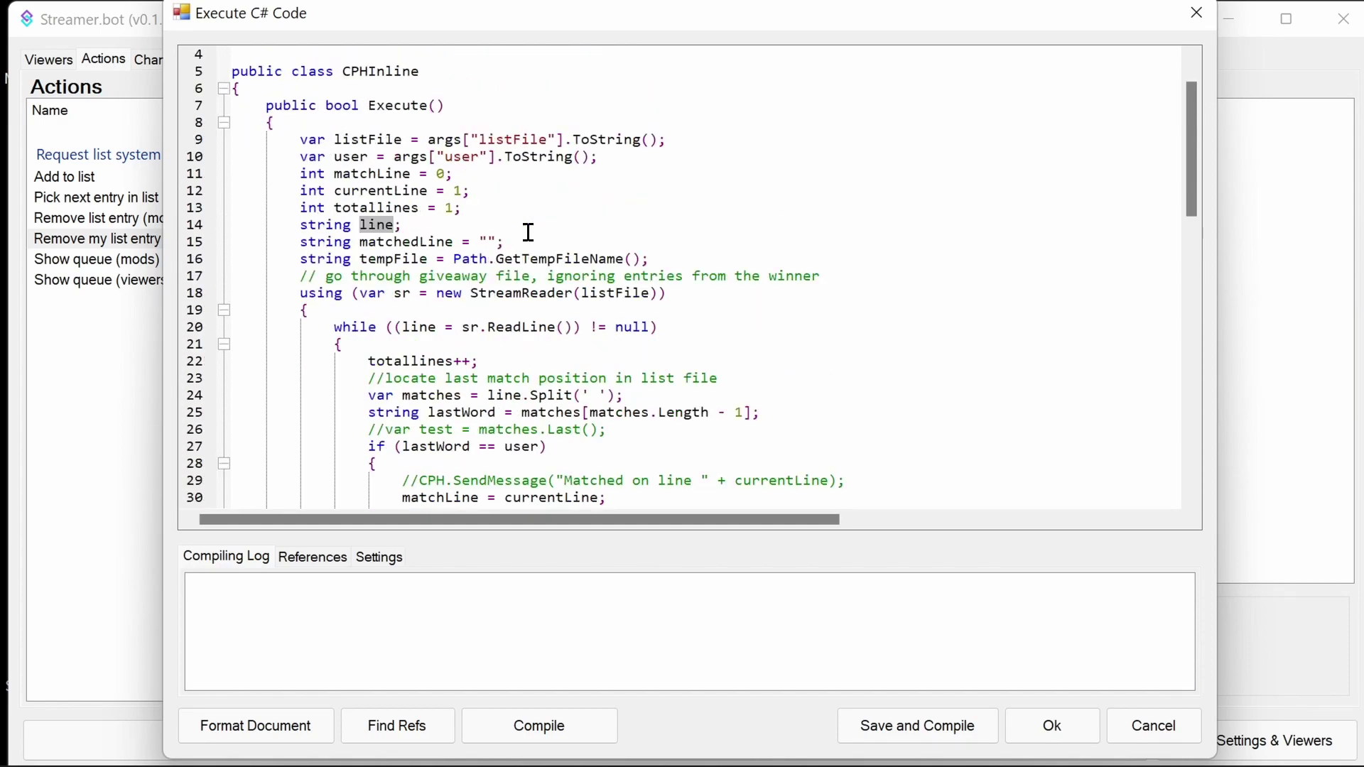
pyautogui.scroll(-1, 528, 234)
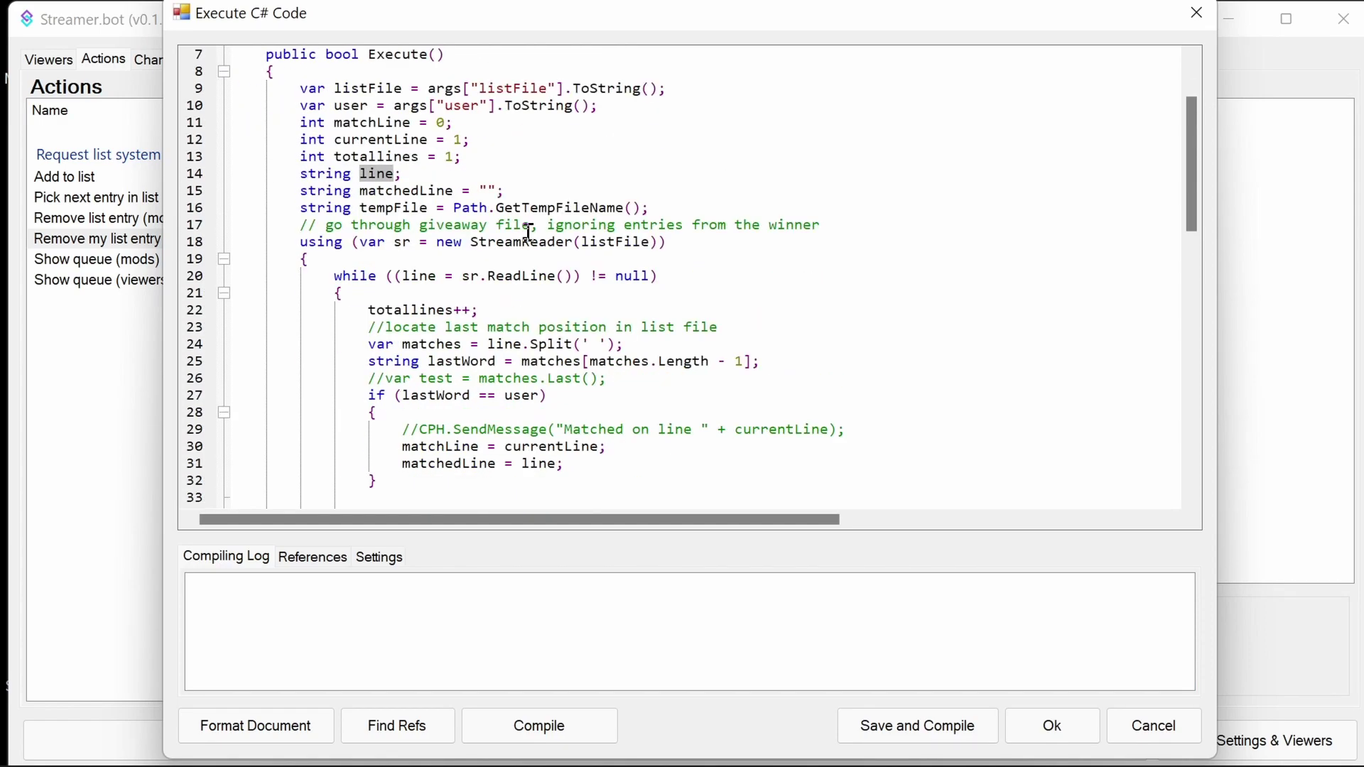
pyautogui.doubleClick(430, 192)
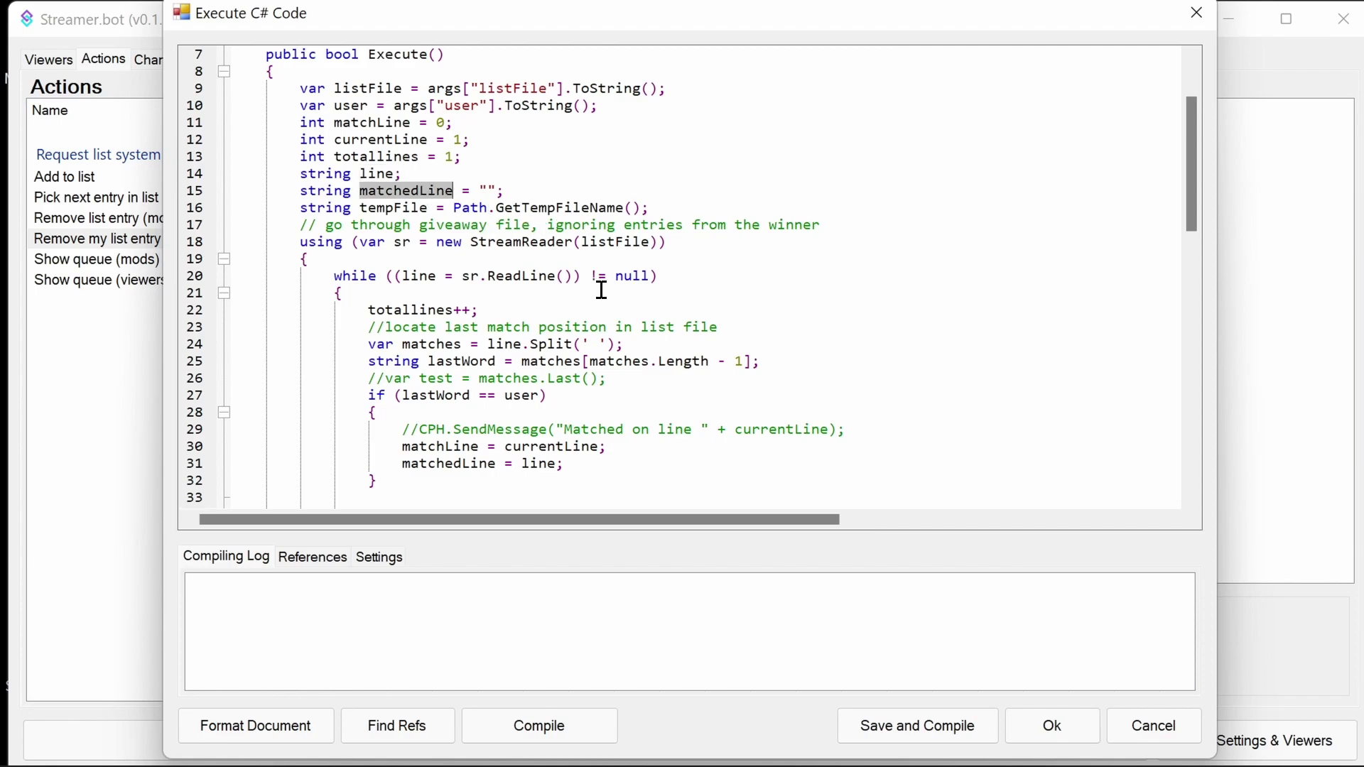
pyautogui.doubleClick(411, 210)
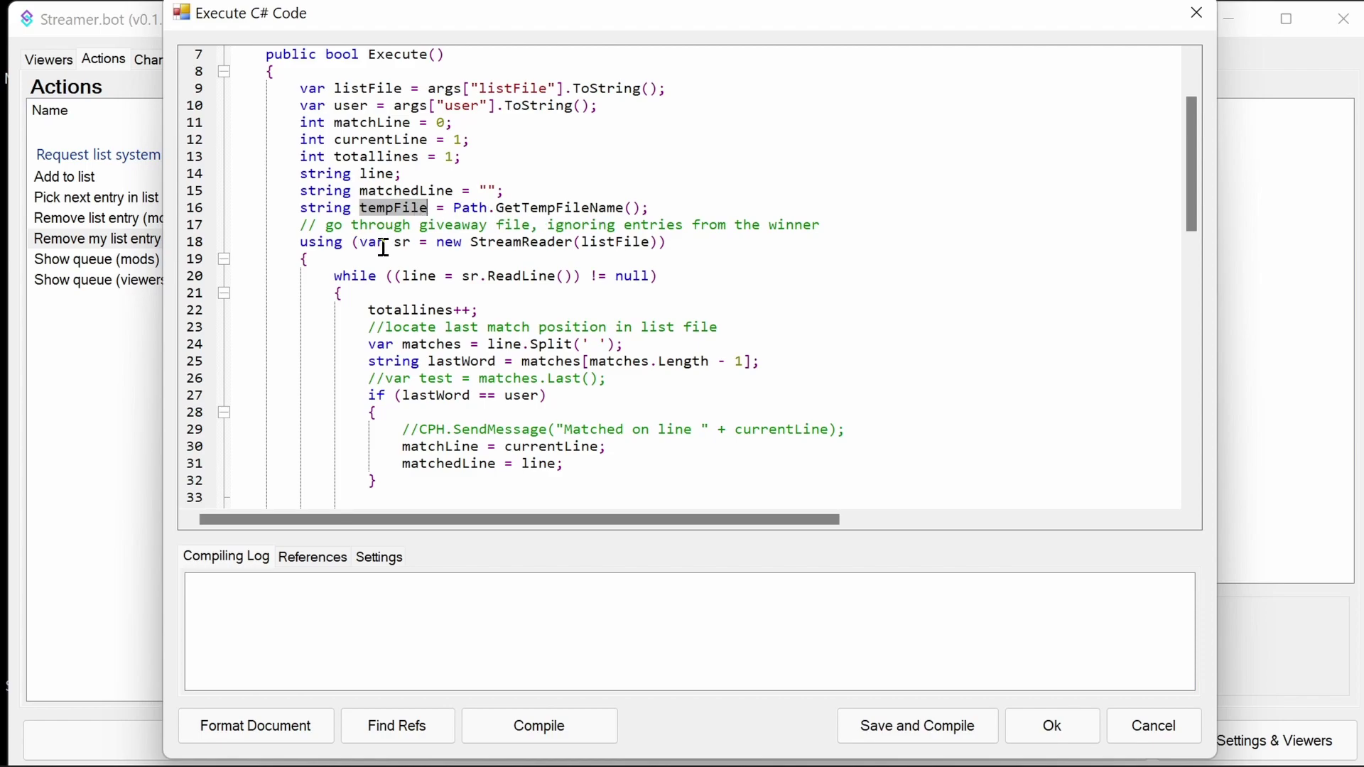
# Examine the StreamReader statement for listFile, the while loop reading each line, and the totallines++ increment in the Remove my list entry code.
pyautogui.click(653, 242)
pyautogui.moveTo(666, 242); pyautogui.dragTo(255, 243)
pyautogui.moveTo(686, 278); pyautogui.dragTo(325, 277)
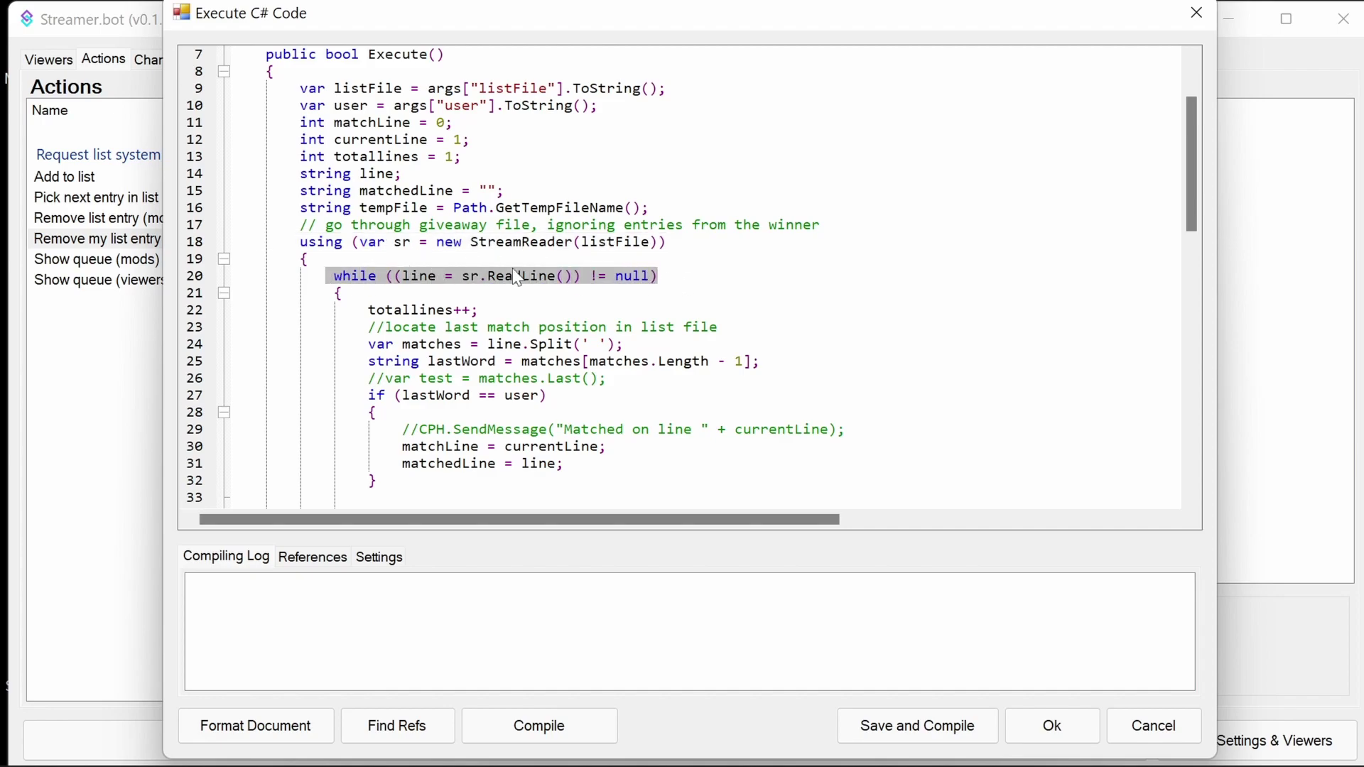
pyautogui.moveTo(369, 311); pyautogui.dragTo(455, 323)
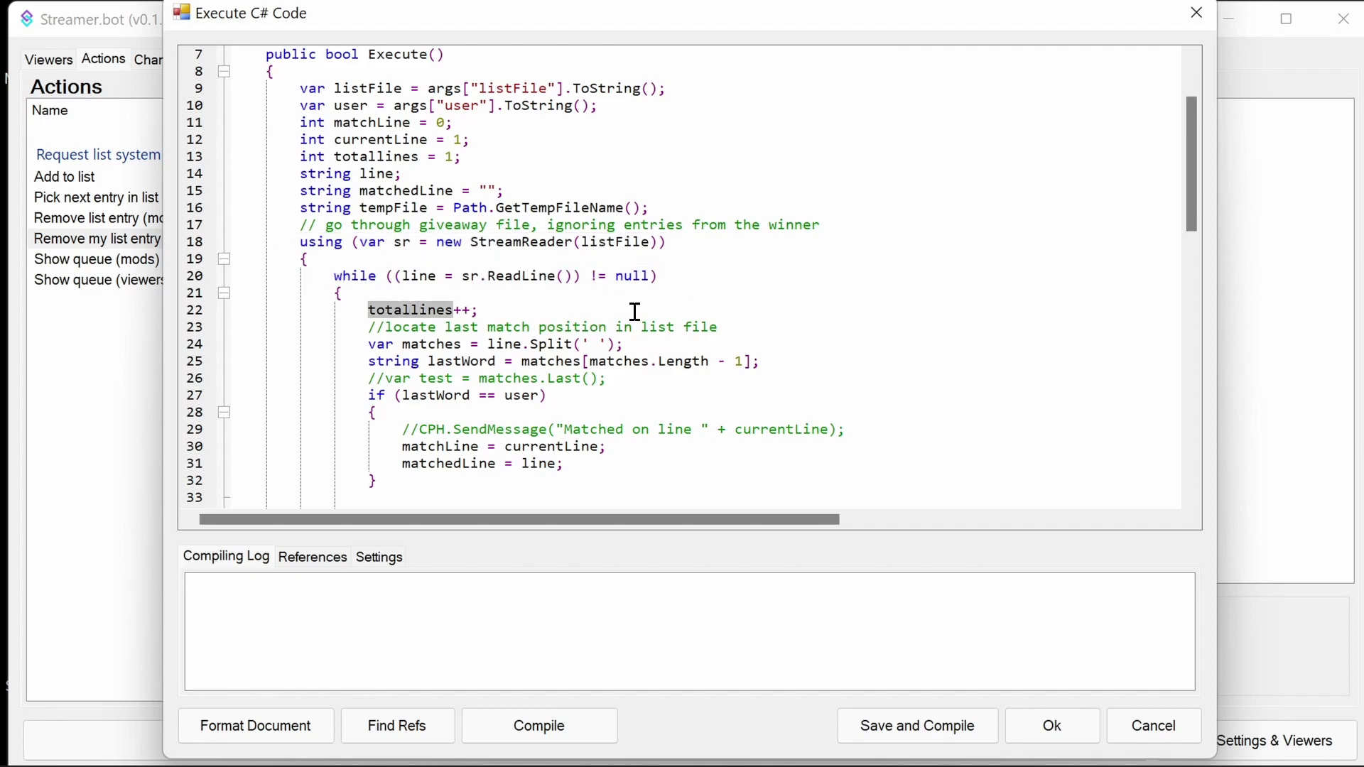
# Examine how each line is split at spaces and how lastWord is compared with user.
pyautogui.scroll(-1, 611, 309)
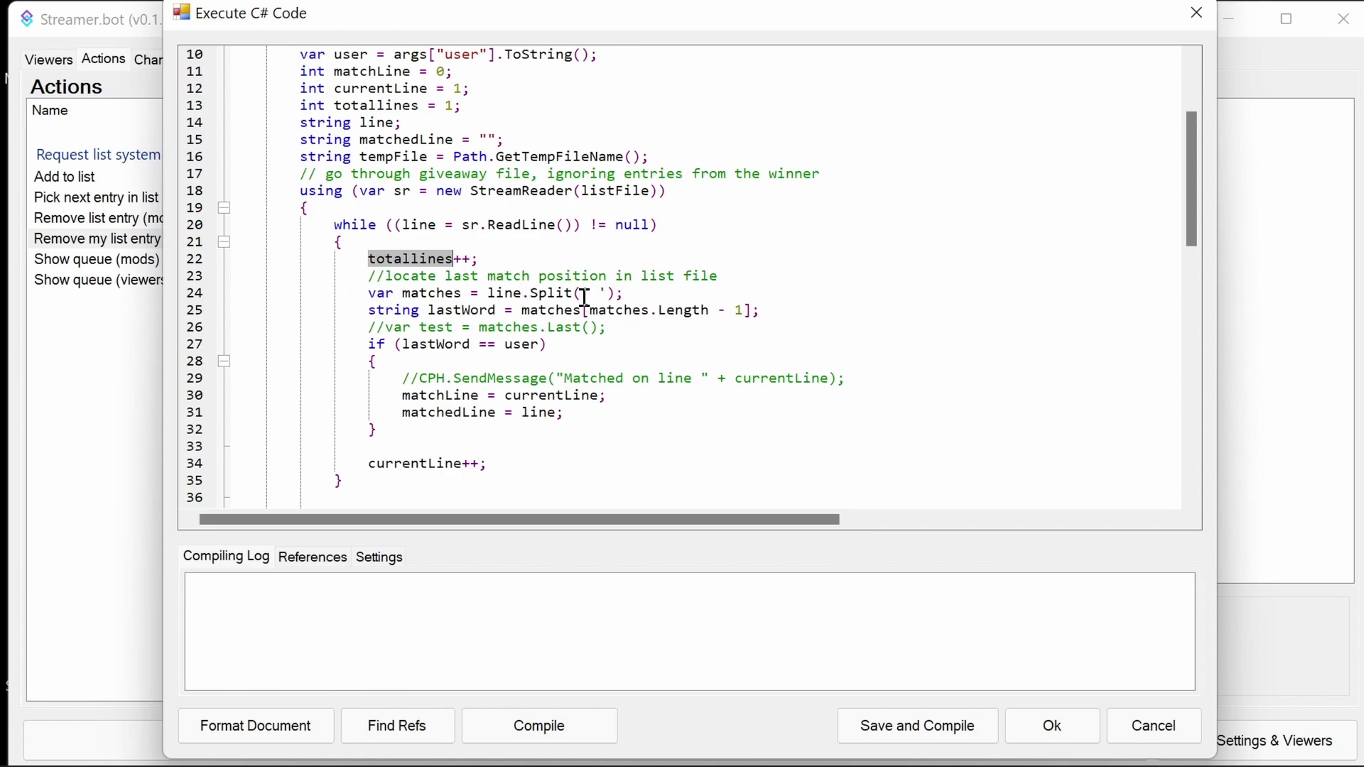
pyautogui.click(438, 290)
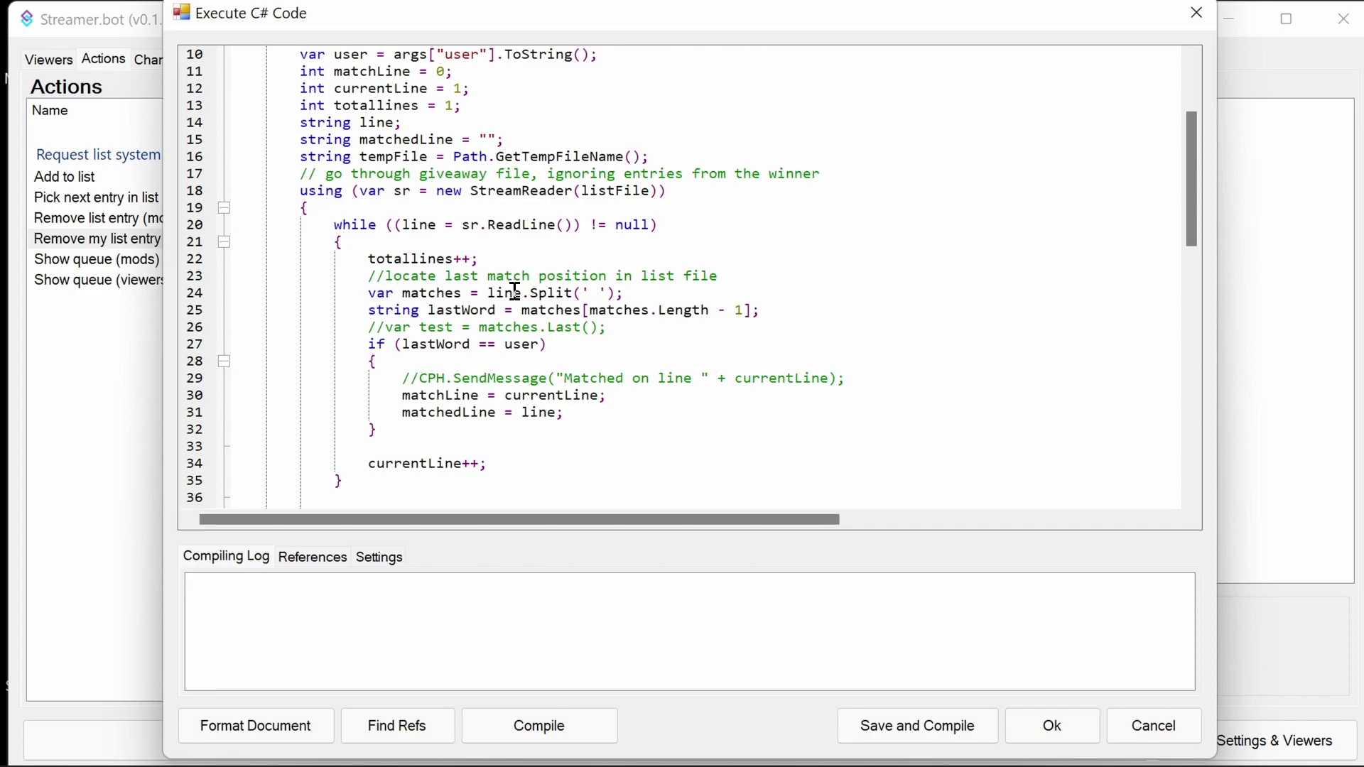
pyautogui.moveTo(489, 292); pyautogui.dragTo(615, 293)
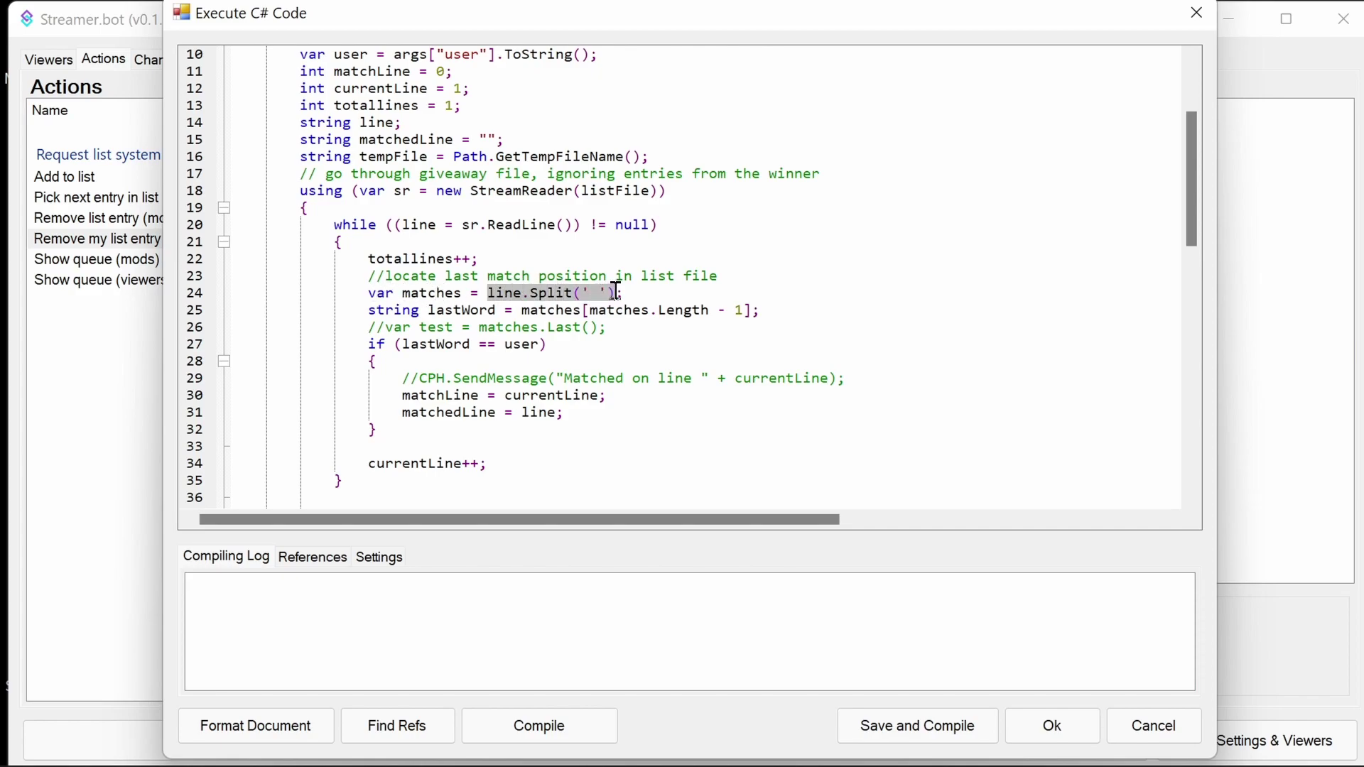
pyautogui.doubleClick(595, 293)
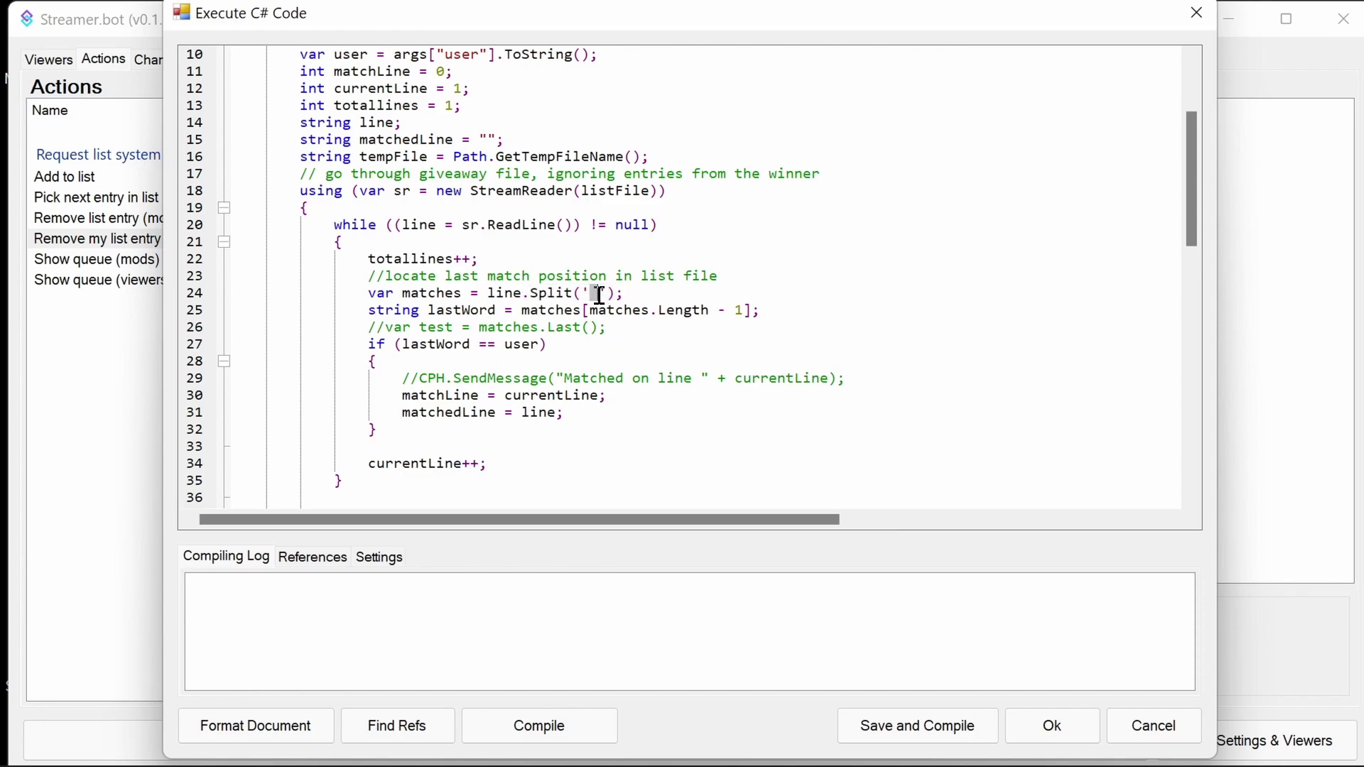
pyautogui.doubleClick(446, 311)
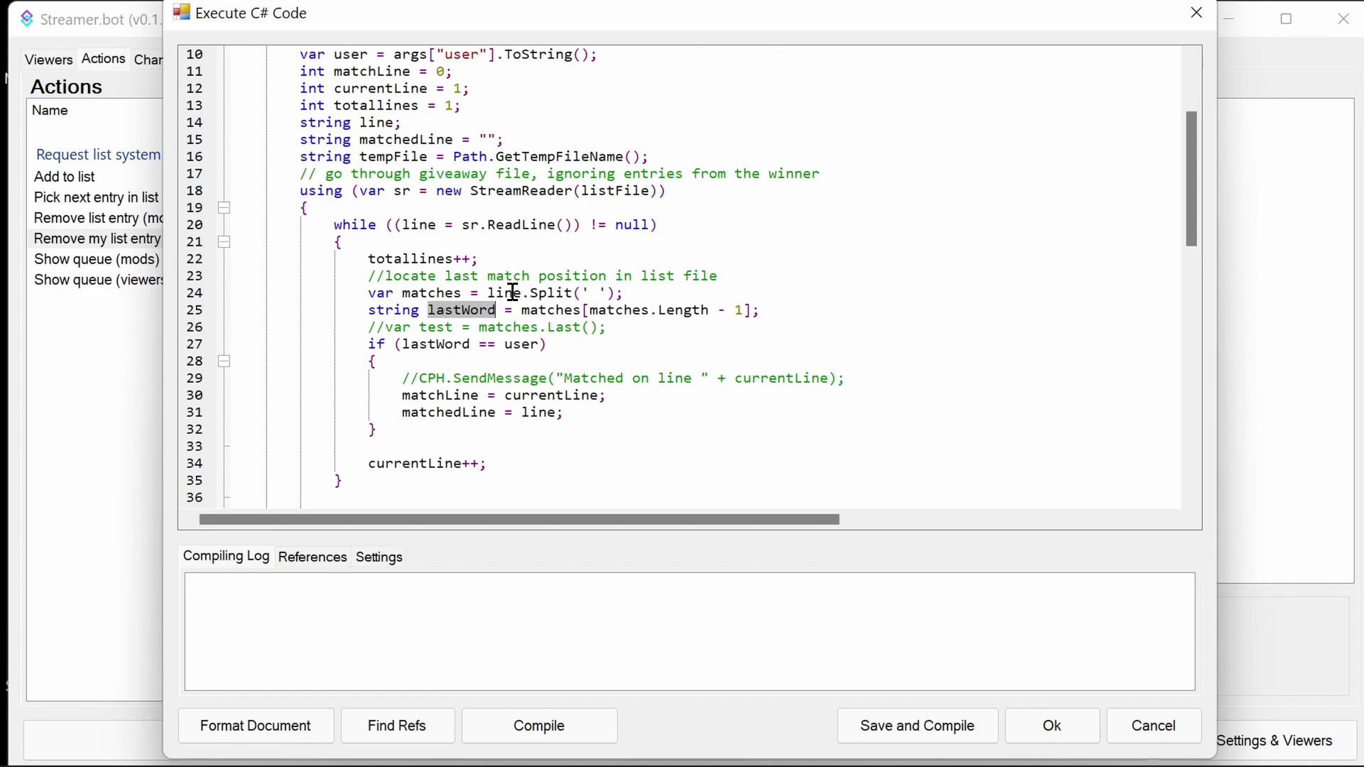
pyautogui.doubleClick(430, 345)
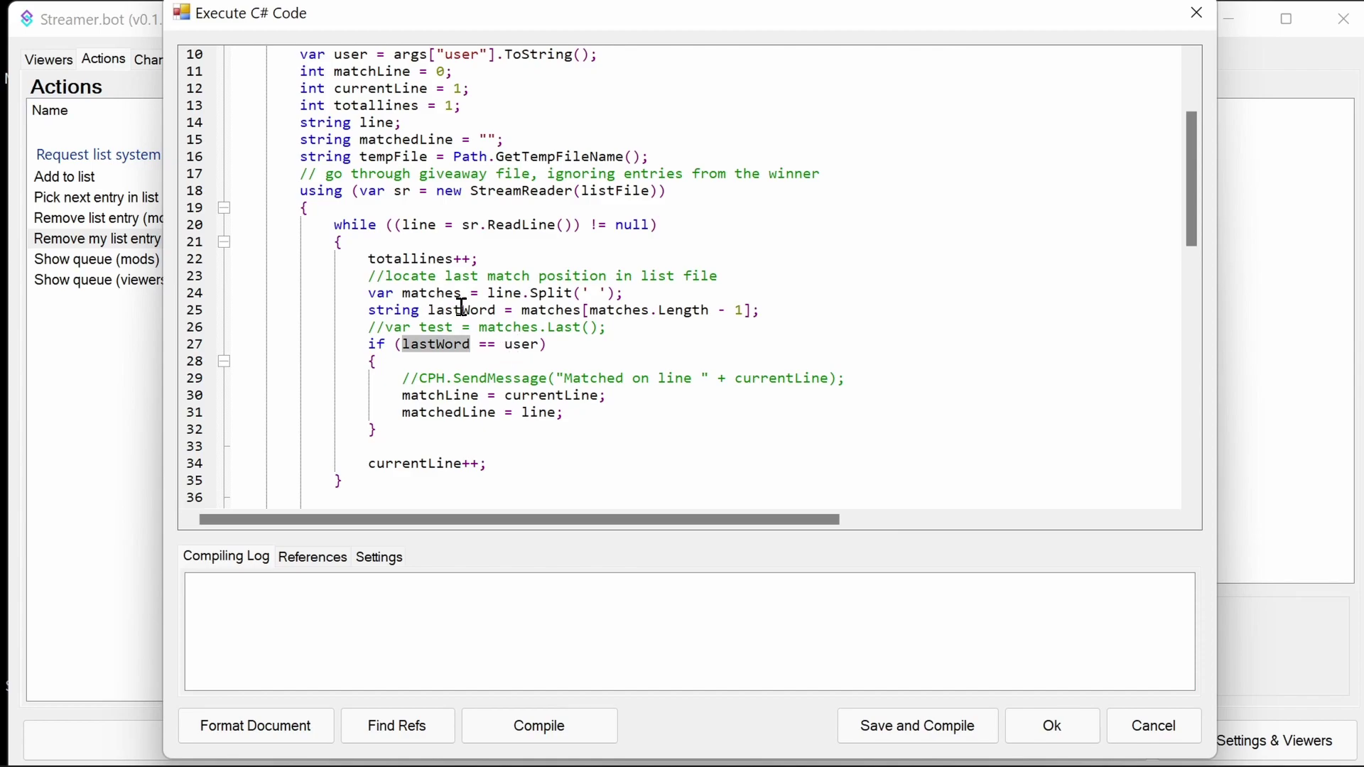
pyautogui.doubleClick(525, 345)
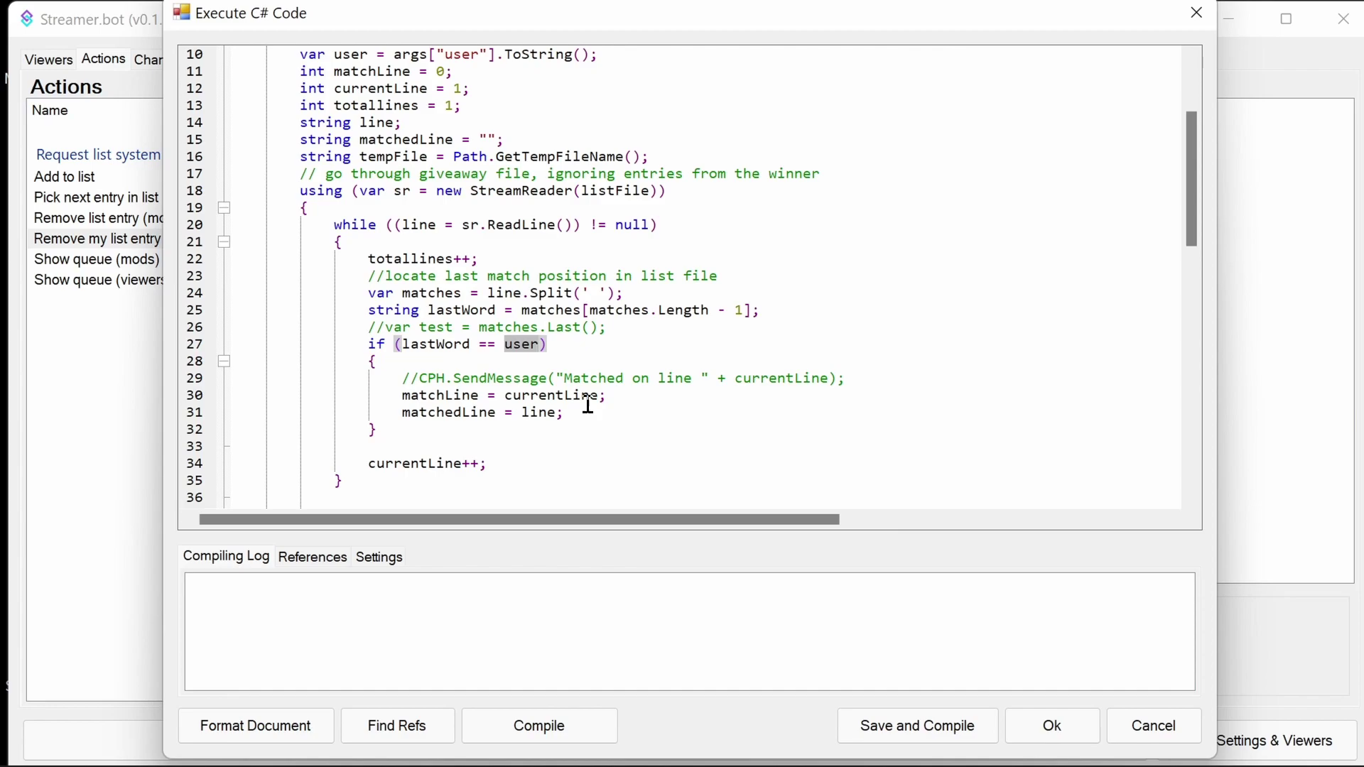
# Review the assignments of currentLine to matchLine and of line to matchedLine inside the user match condition.
pyautogui.doubleClick(442, 396)
pyautogui.doubleClick(569, 396)
pyautogui.doubleClick(455, 400)
pyautogui.doubleClick(538, 414)
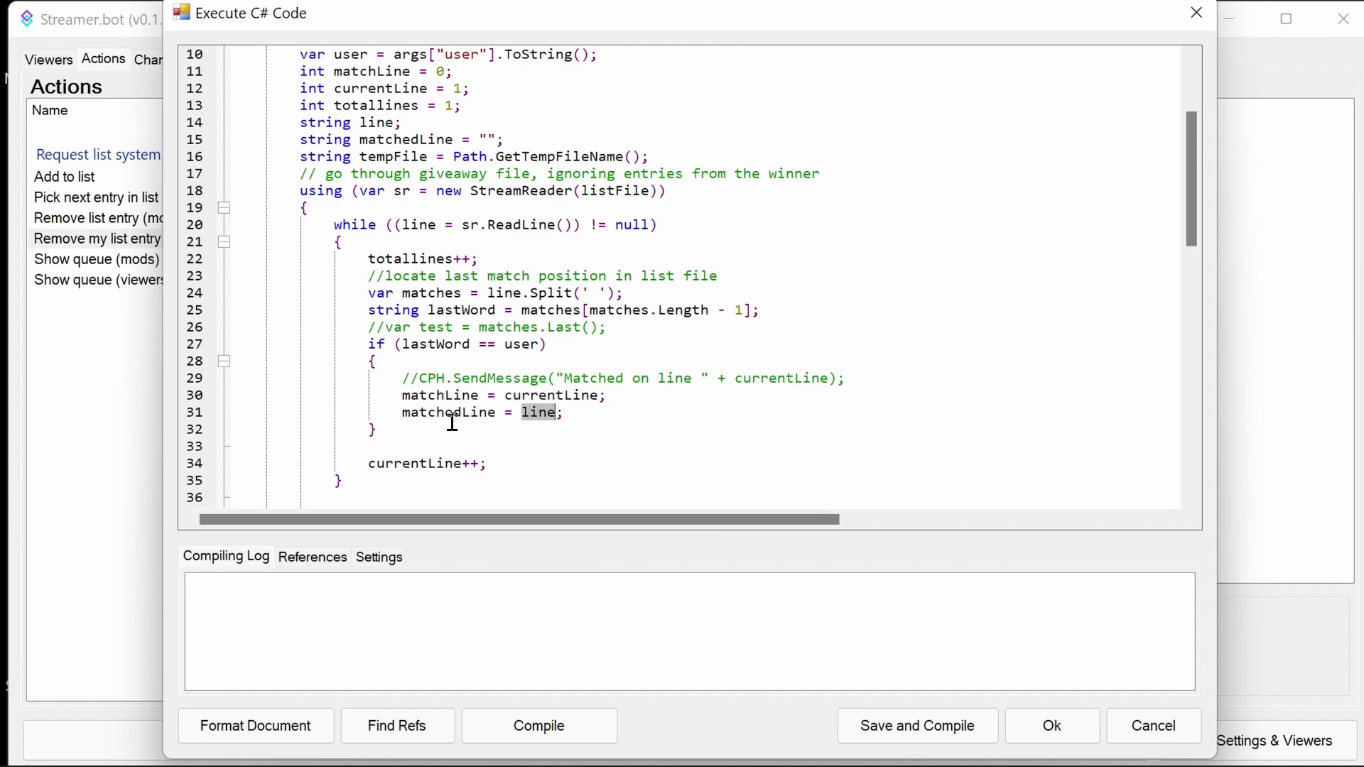
pyautogui.click(444, 415)
pyautogui.doubleClick(538, 413)
pyautogui.doubleClick(471, 413)
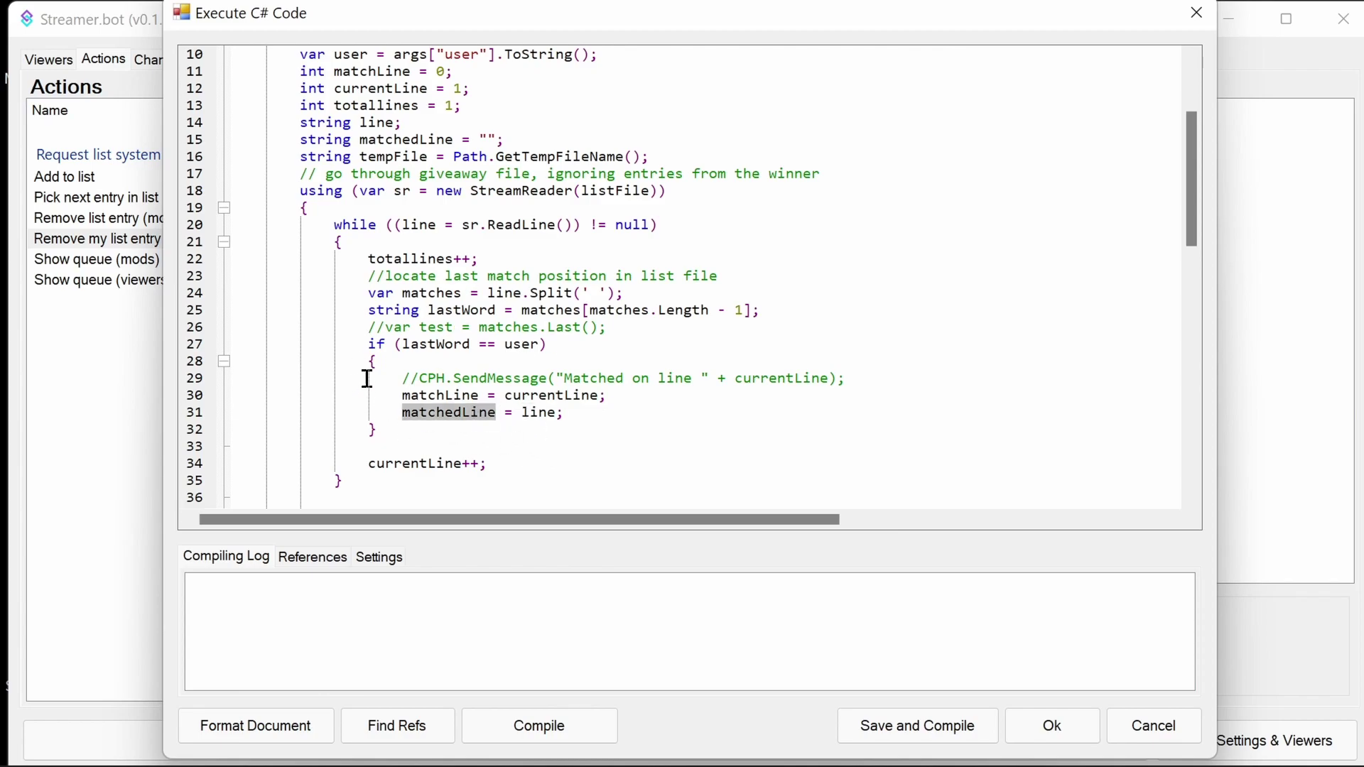
pyautogui.doubleClick(448, 396)
pyautogui.click(463, 412)
pyautogui.doubleClick(474, 415)
# Examine the currentLine++ increment and the use of currentLine in the matchLine assignment.
pyautogui.scroll(-1, 487, 408)
pyautogui.doubleClick(429, 414)
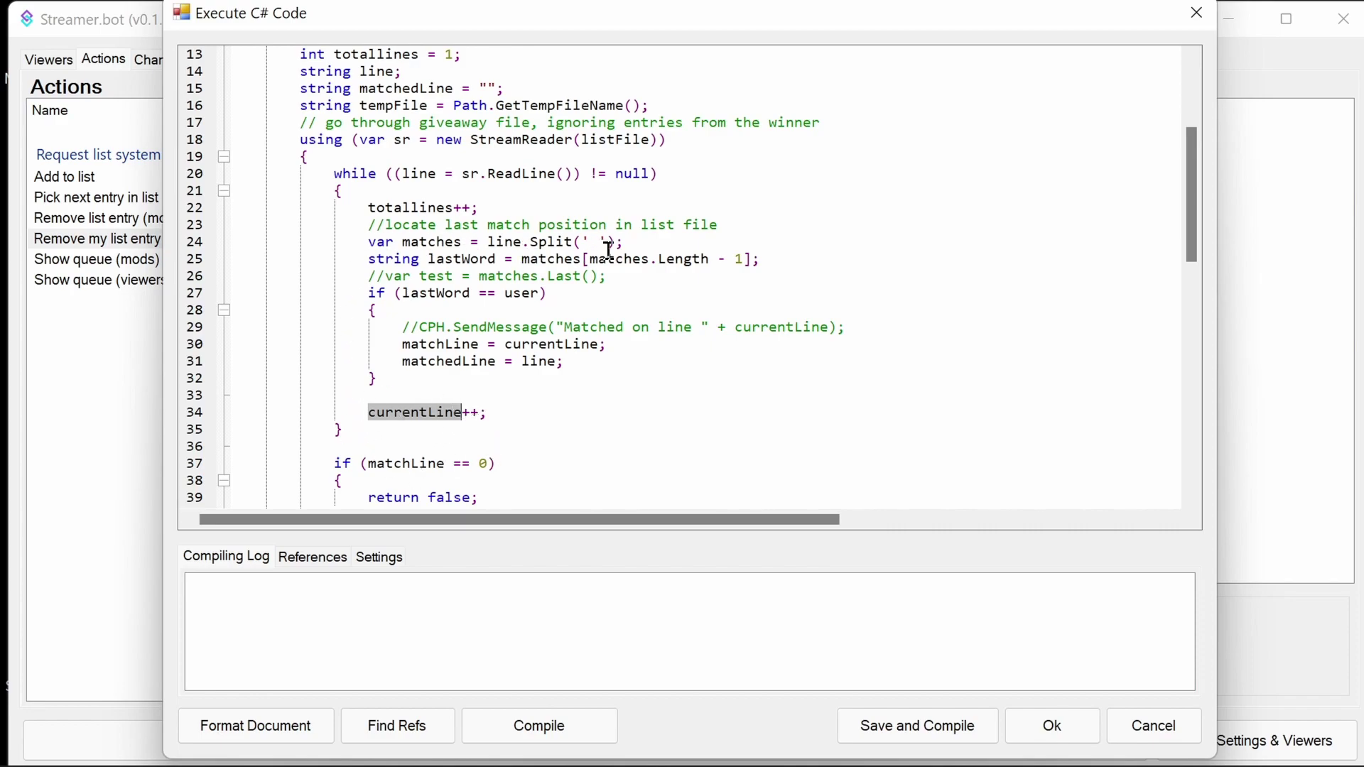
pyautogui.doubleClick(544, 346)
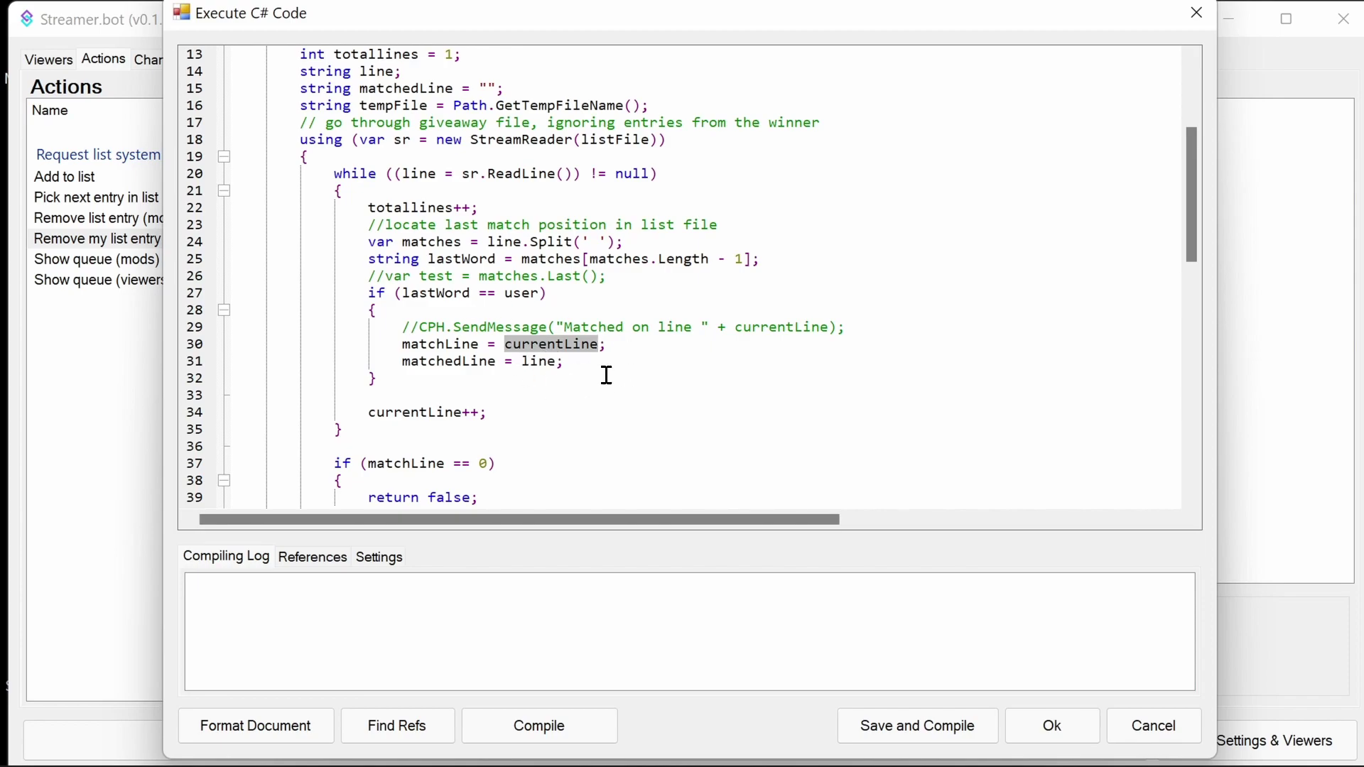
# Examine the if (matchLine == 0) block with its return false statement.
pyautogui.scroll(-1, 480, 359)
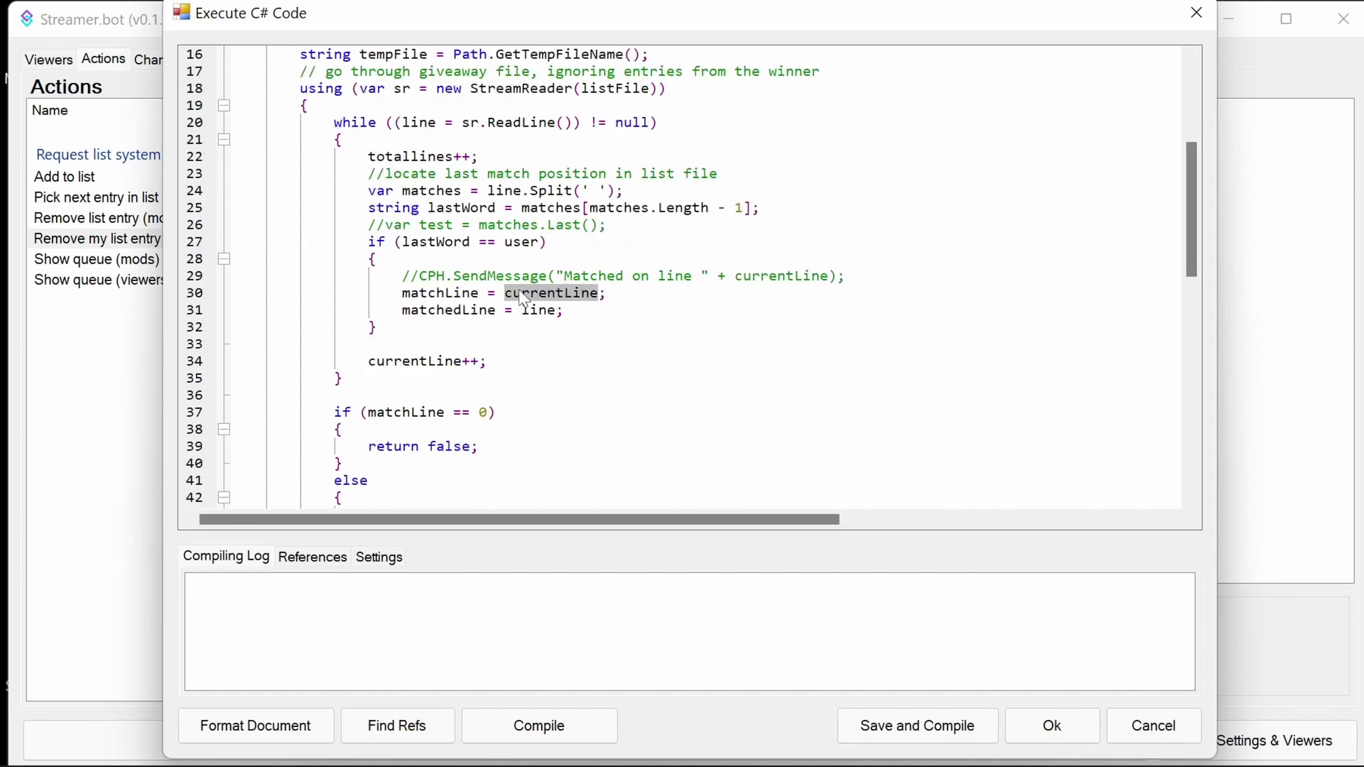
pyautogui.scroll(-1, 551, 270)
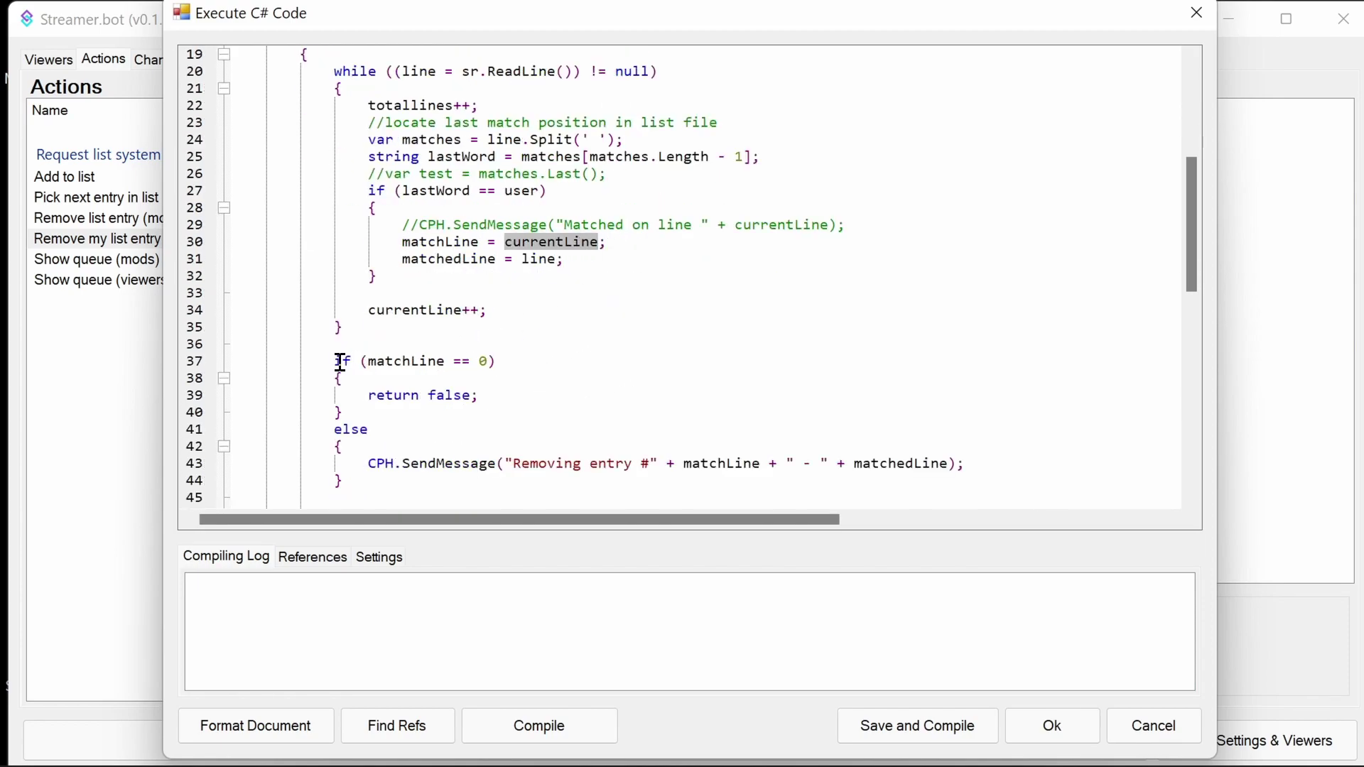
pyautogui.moveTo(340, 363); pyautogui.dragTo(511, 418)
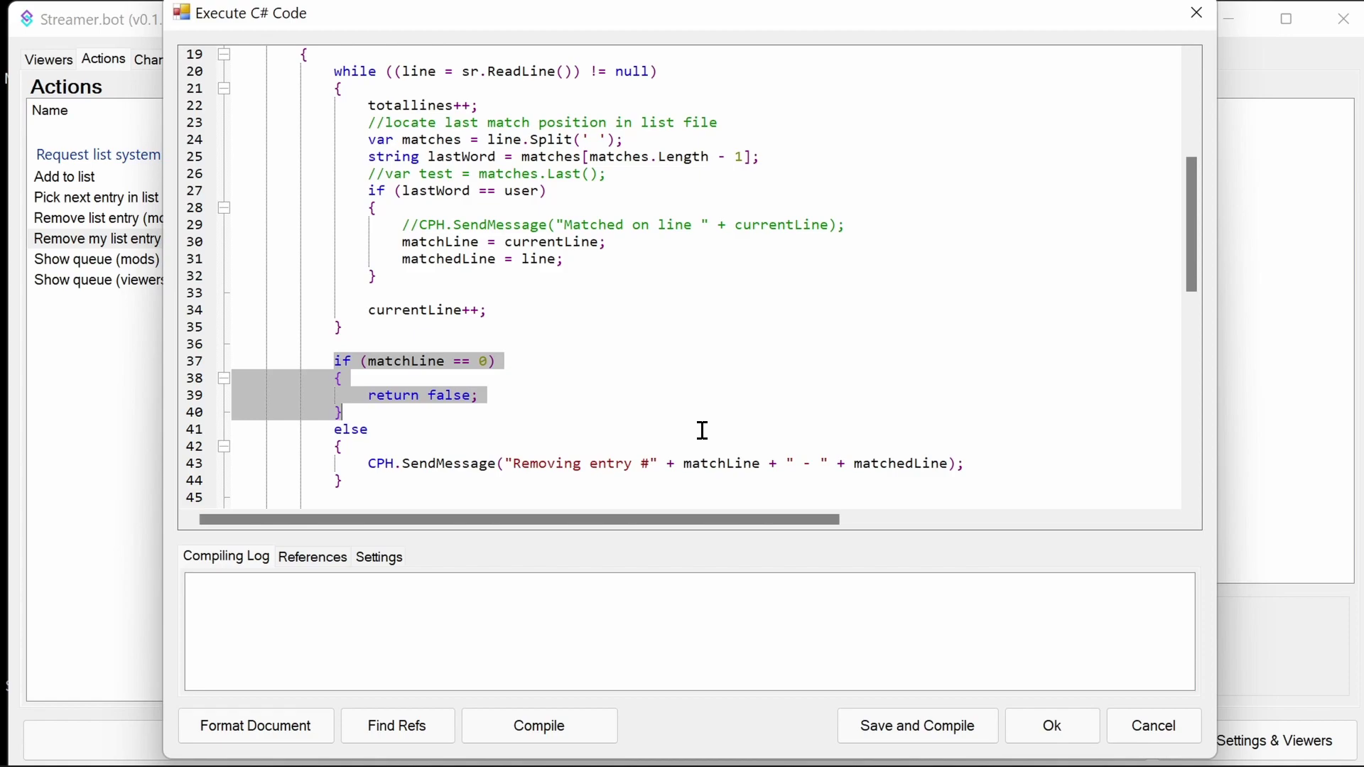
# Examine the CPH.SendMessage line in the else branch, including its matchLine and matchedLine variables.
pyautogui.scroll(-2, 643, 339)
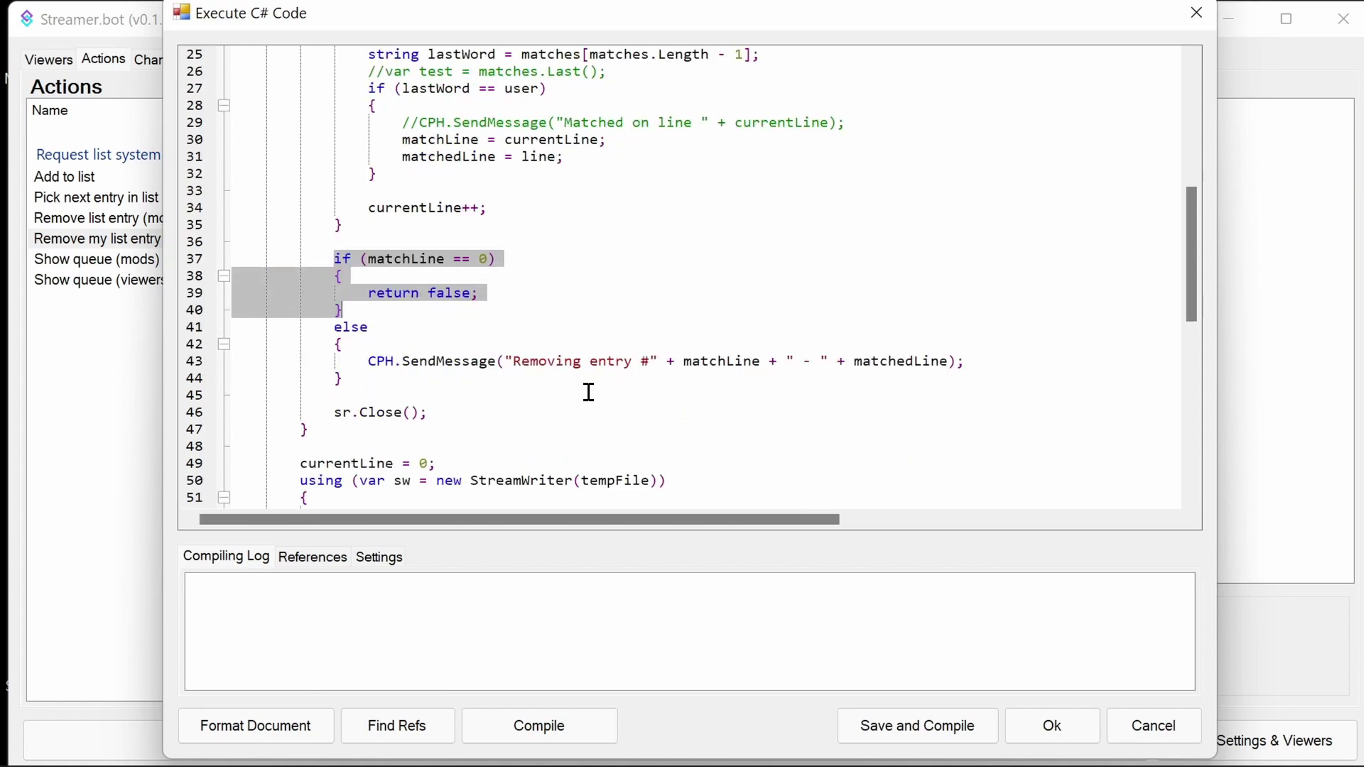
pyautogui.moveTo(377, 363); pyautogui.dragTo(455, 362)
pyautogui.doubleClick(473, 364)
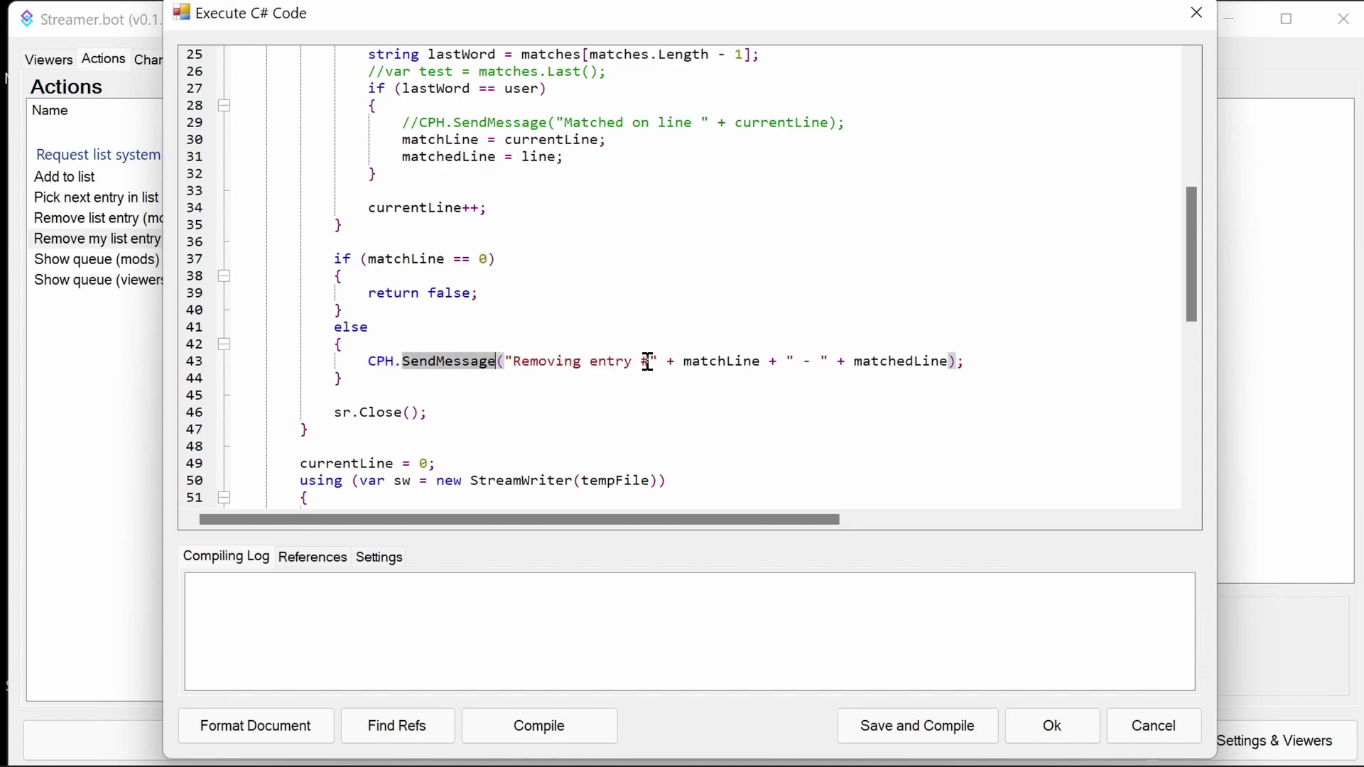
pyautogui.click(947, 363)
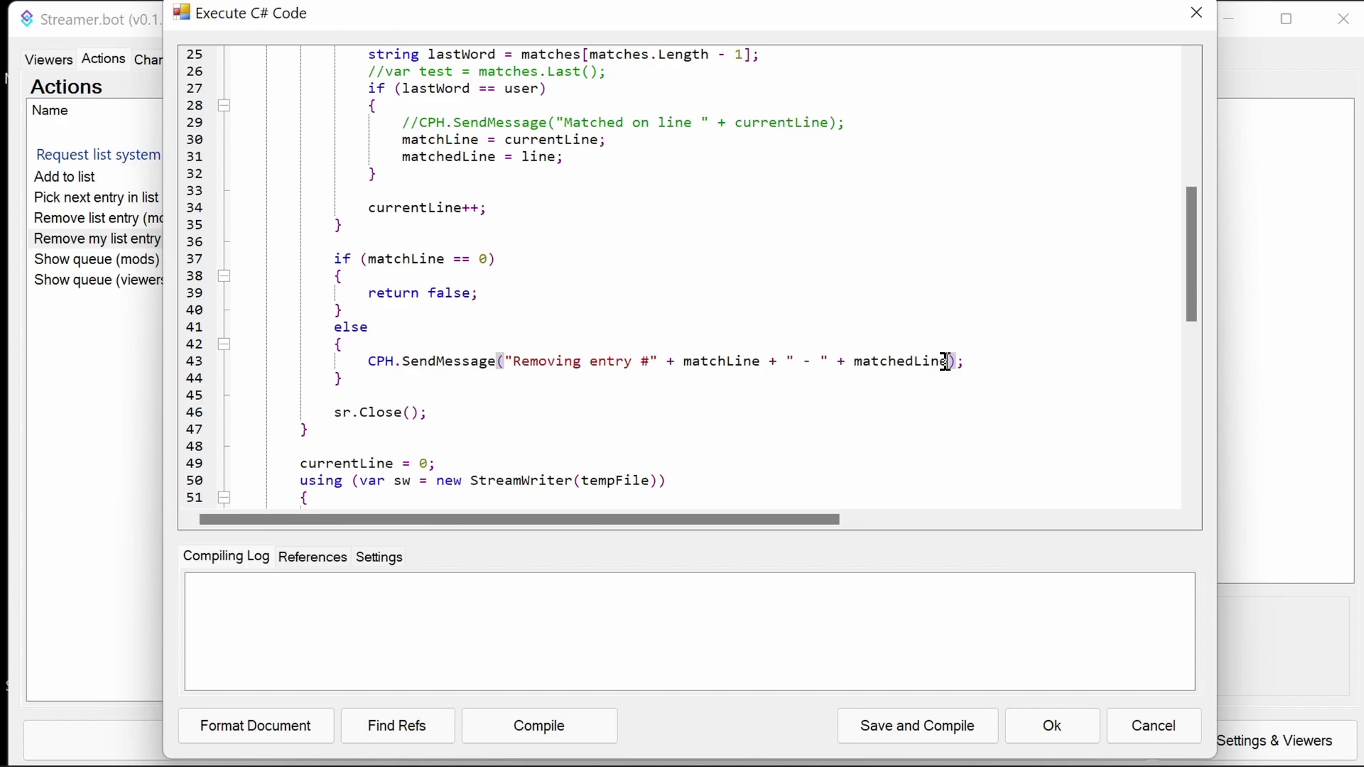
pyautogui.doubleClick(734, 359)
pyautogui.doubleClick(895, 363)
# Examine the tempFile StreamWriter, the listFile StreamReader, the currentLine++ increment and the condition comparing line with matchedLine.
pyautogui.scroll(-2, 744, 405)
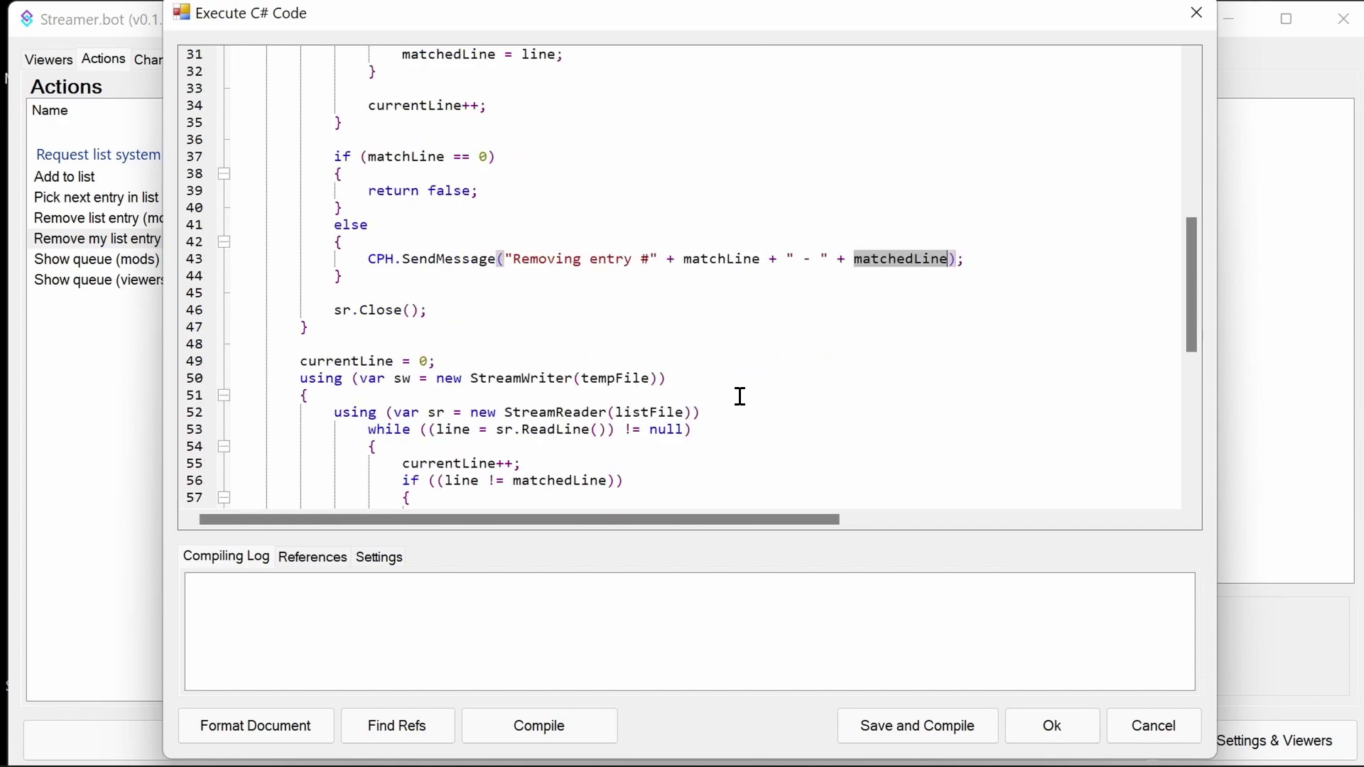
pyautogui.scroll(-3, 741, 396)
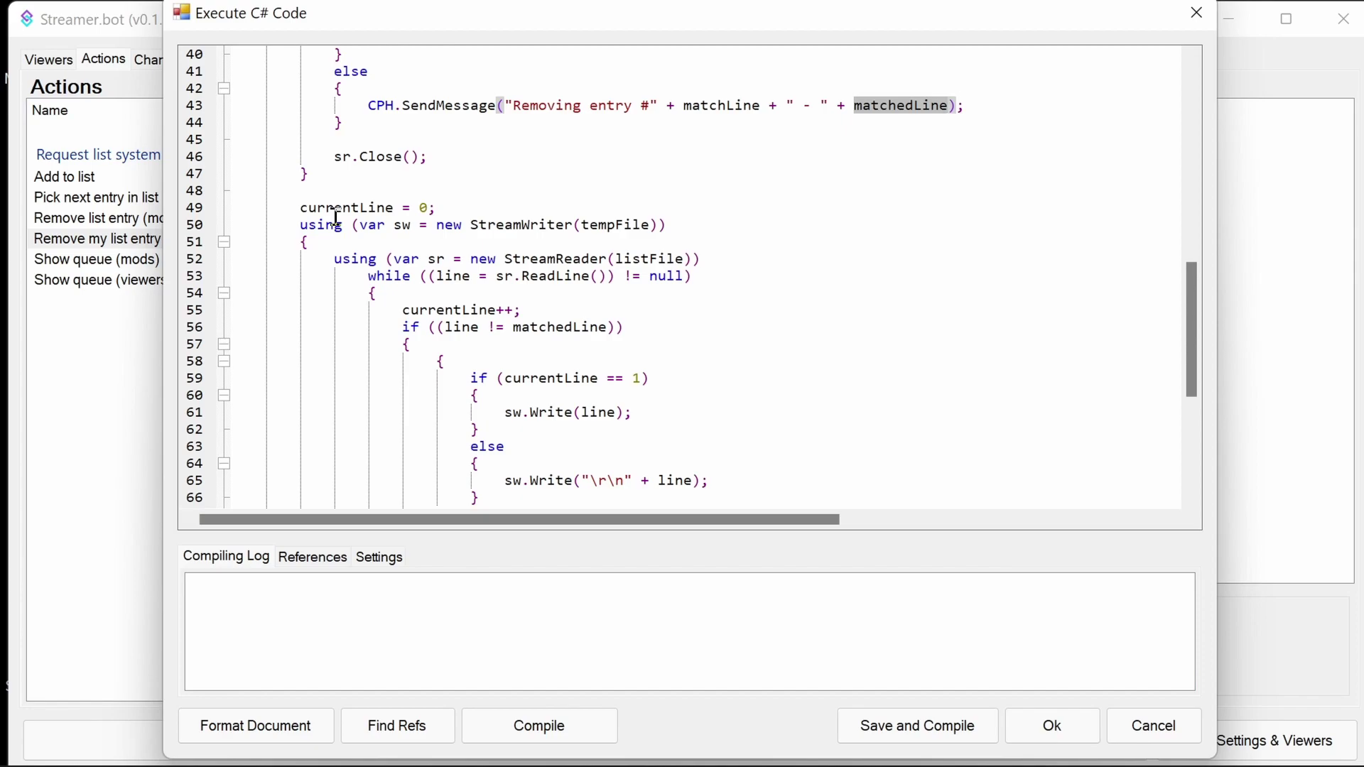
pyautogui.scroll(-2, 578, 234)
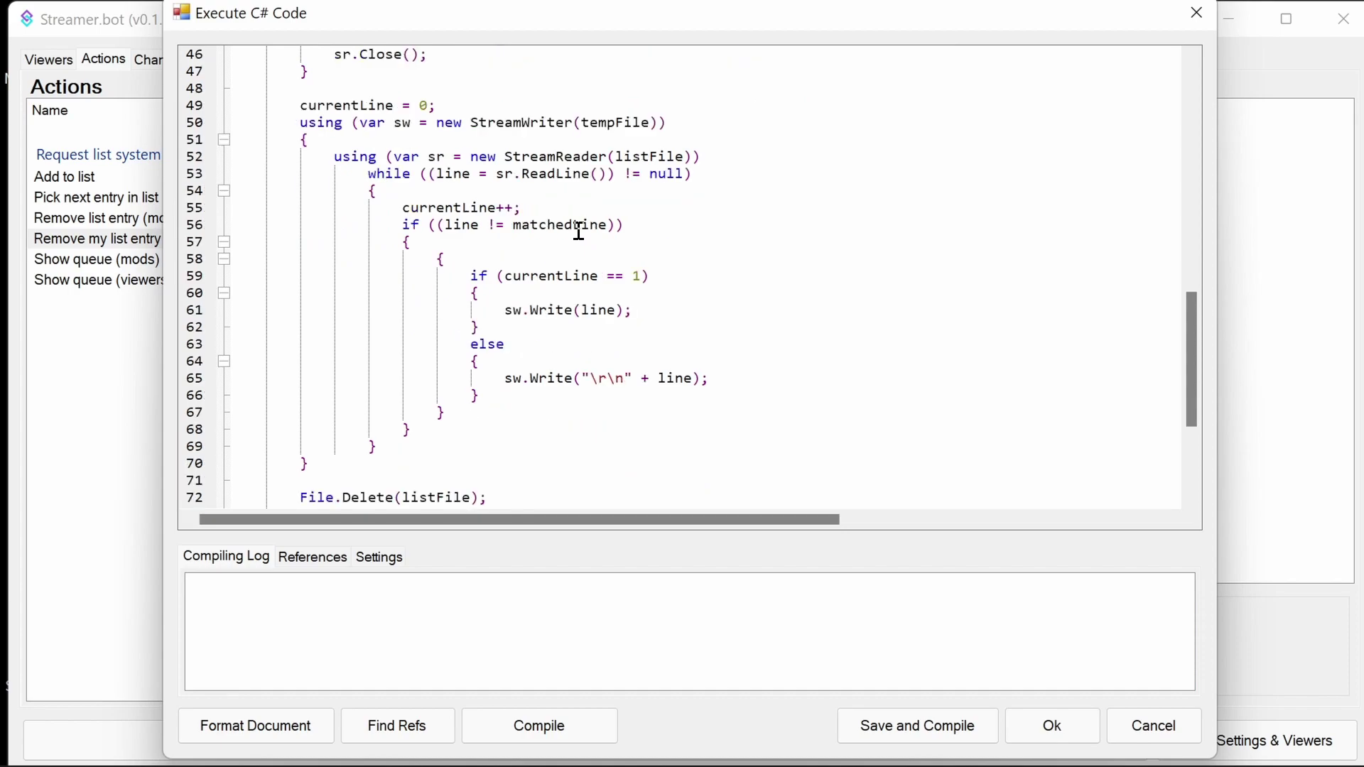
pyautogui.doubleClick(646, 155)
pyautogui.doubleClick(611, 123)
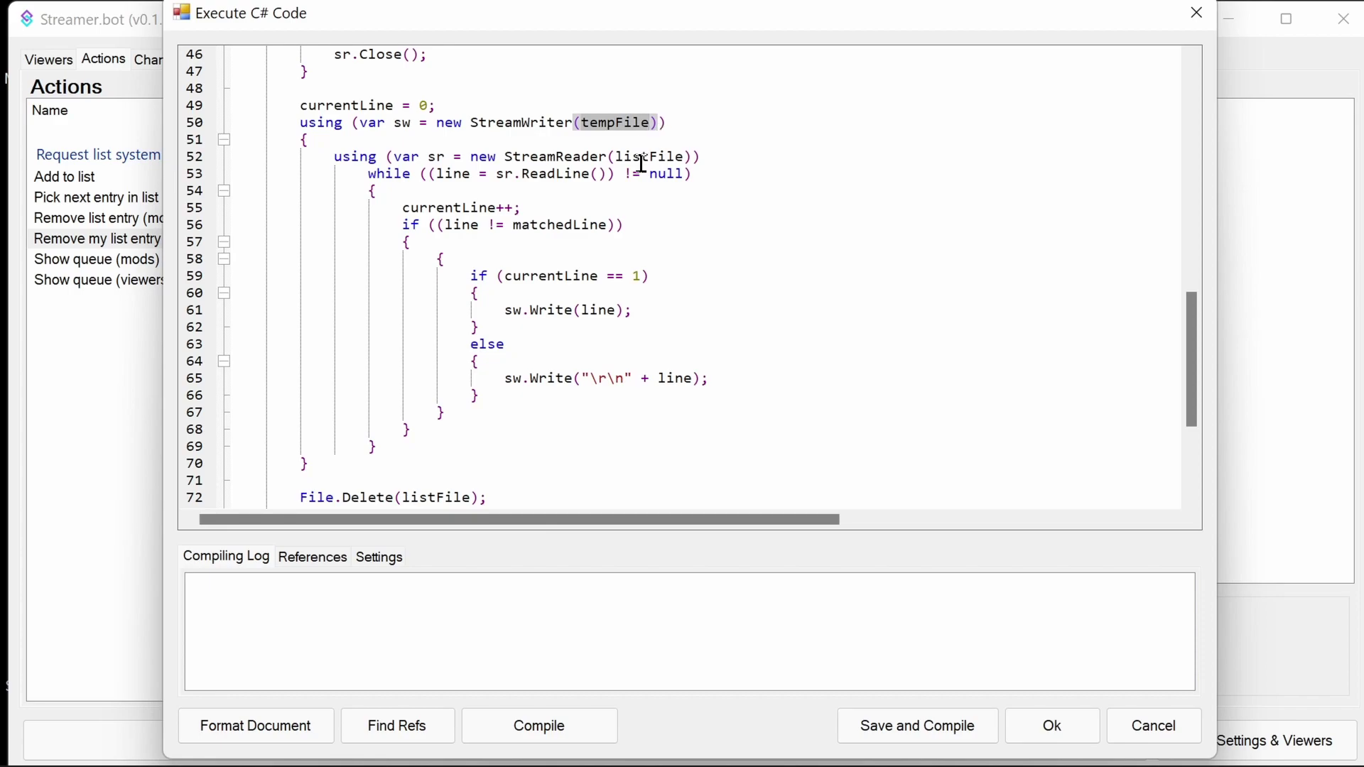
pyautogui.doubleClick(457, 208)
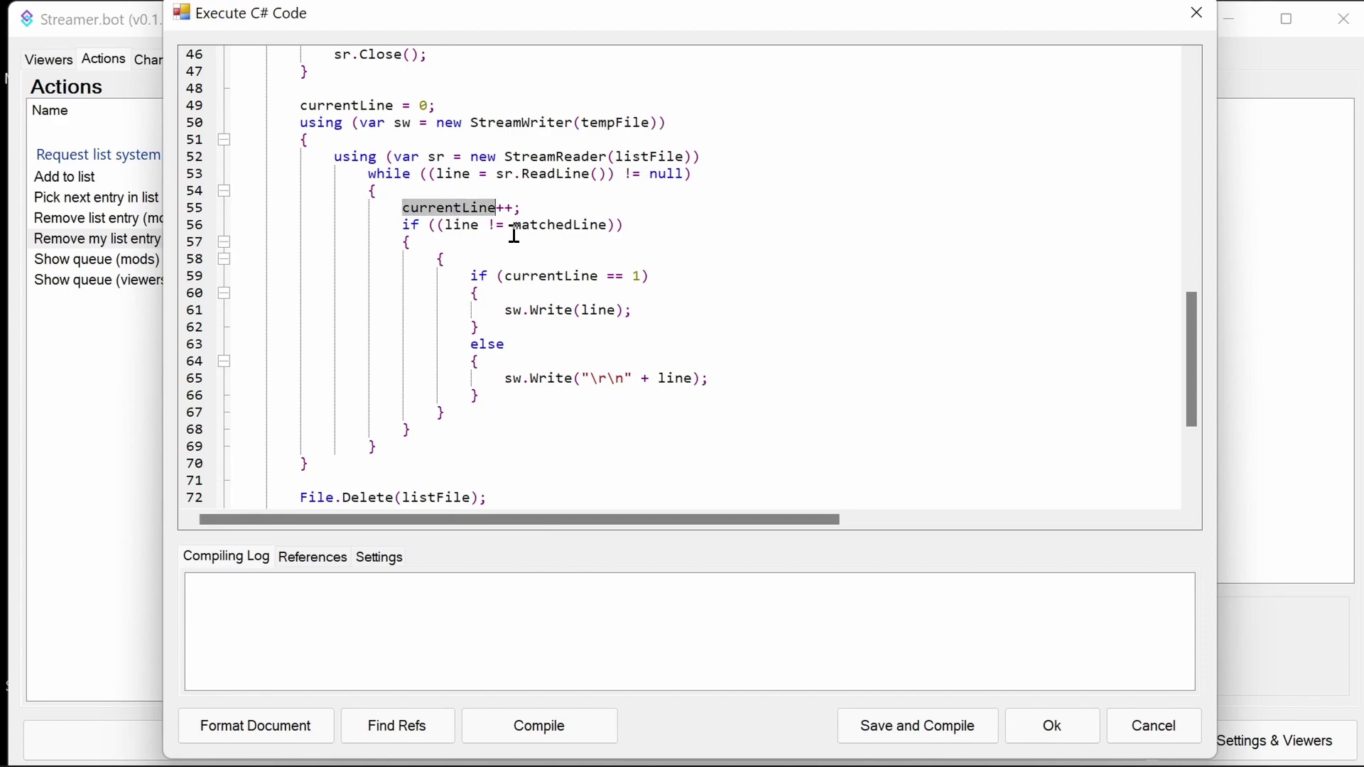
pyautogui.doubleClick(458, 225)
pyautogui.doubleClick(561, 225)
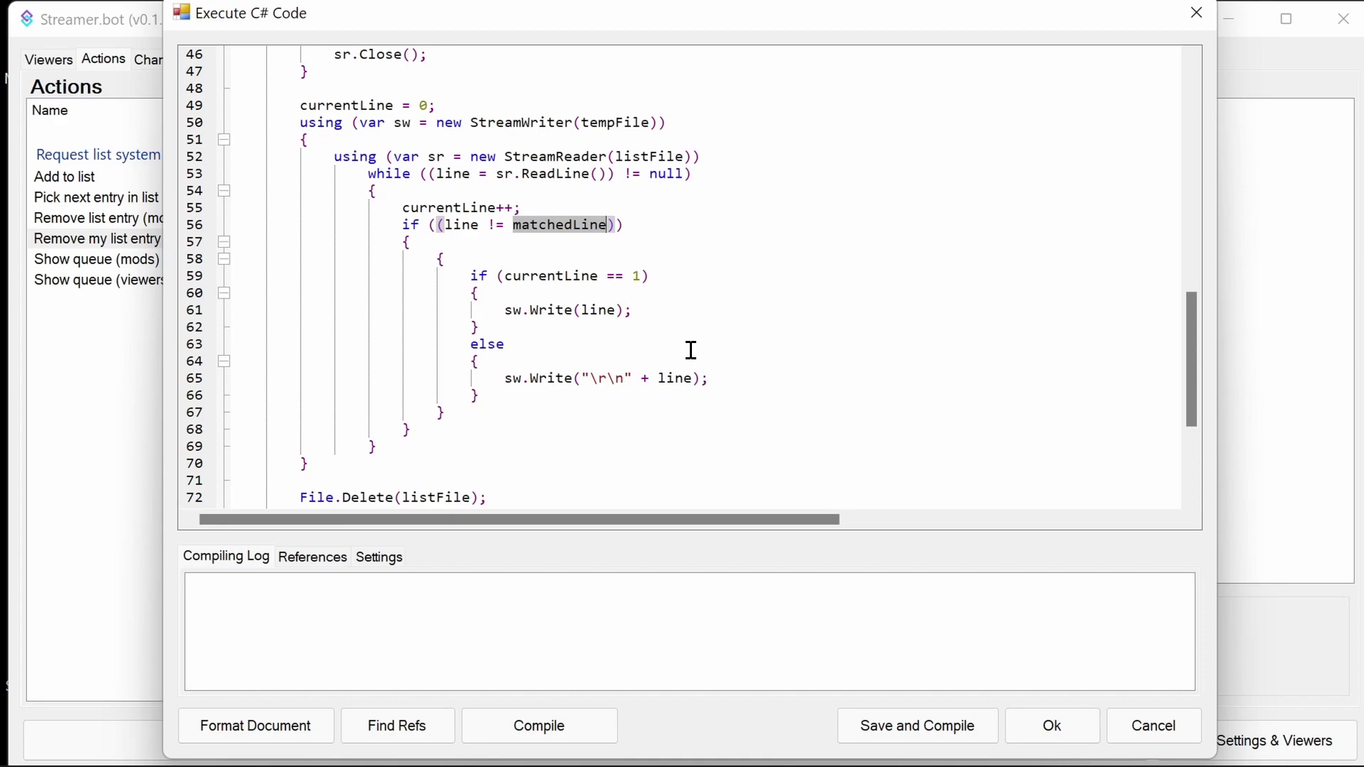
# Compare the two sw.Write branches under if (currentLine == 1), including the "\r\n" line break in the else branch.
pyautogui.doubleClick(539, 276)
pyautogui.doubleClick(552, 311)
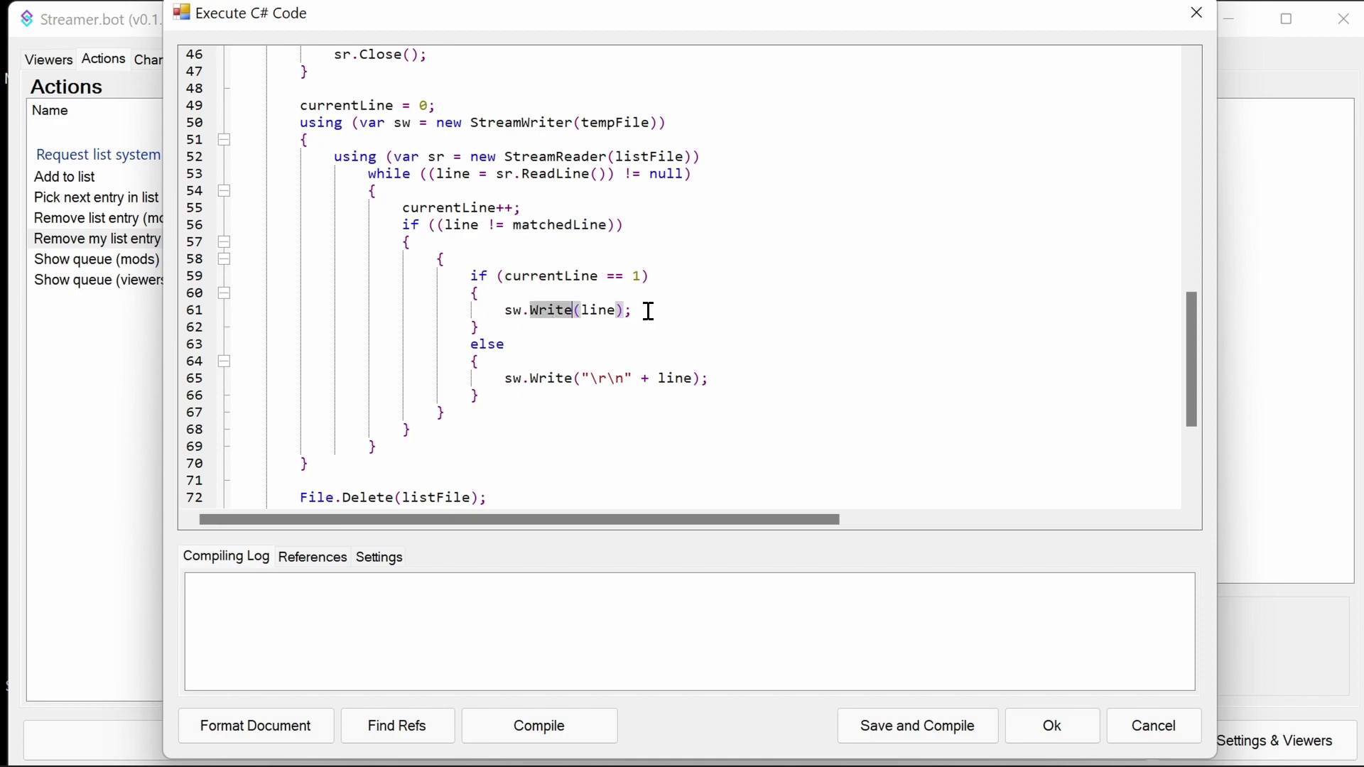
pyautogui.moveTo(649, 312); pyautogui.dragTo(491, 309)
pyautogui.moveTo(746, 390); pyautogui.dragTo(496, 381)
pyautogui.moveTo(643, 317); pyautogui.dragTo(488, 312)
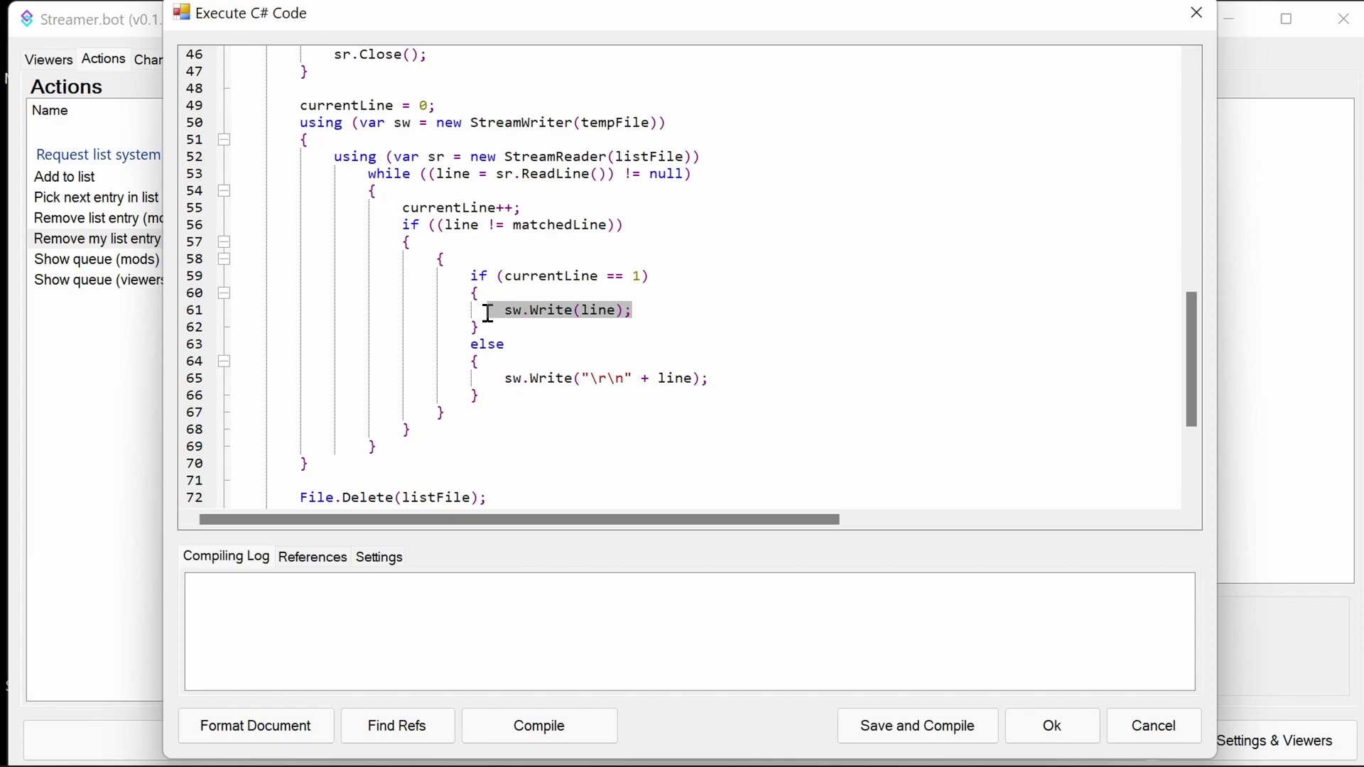
pyautogui.click(674, 327)
pyautogui.moveTo(653, 276); pyautogui.dragTo(505, 276)
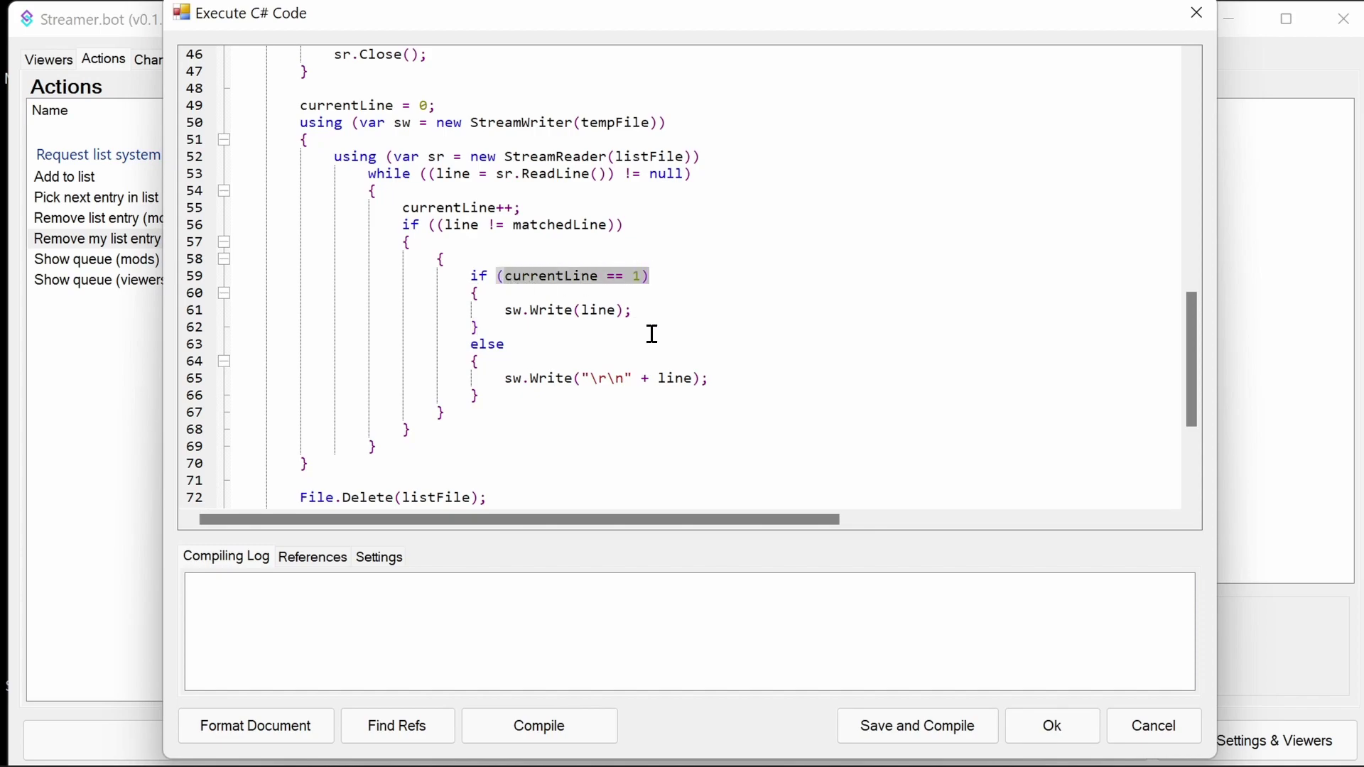
pyautogui.moveTo(592, 378); pyautogui.dragTo(625, 378)
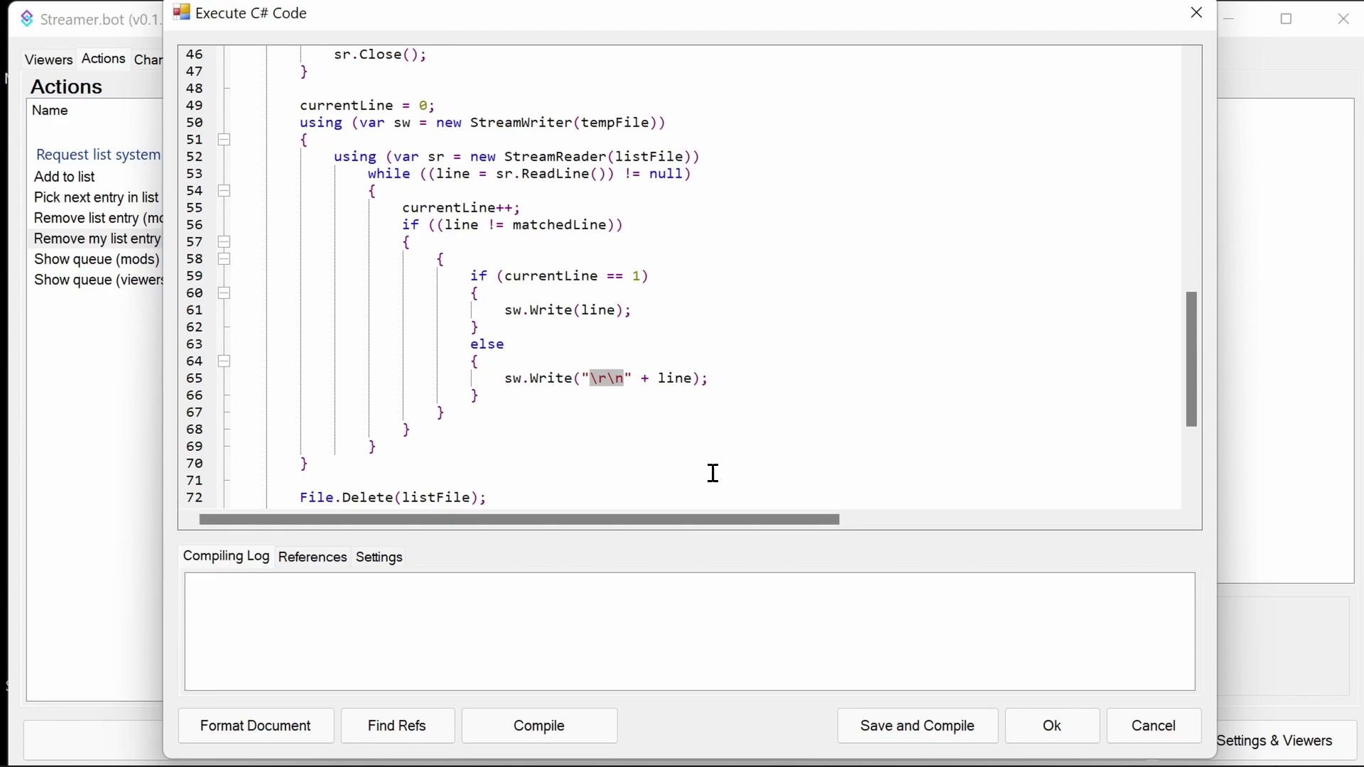
# Review the closing File.Delete and File.Move statements and the currentLine == 1 condition, then save and compile the Remove my list entry code.
pyautogui.scroll(-2, 694, 364)
pyautogui.scroll(1, 518, 188)
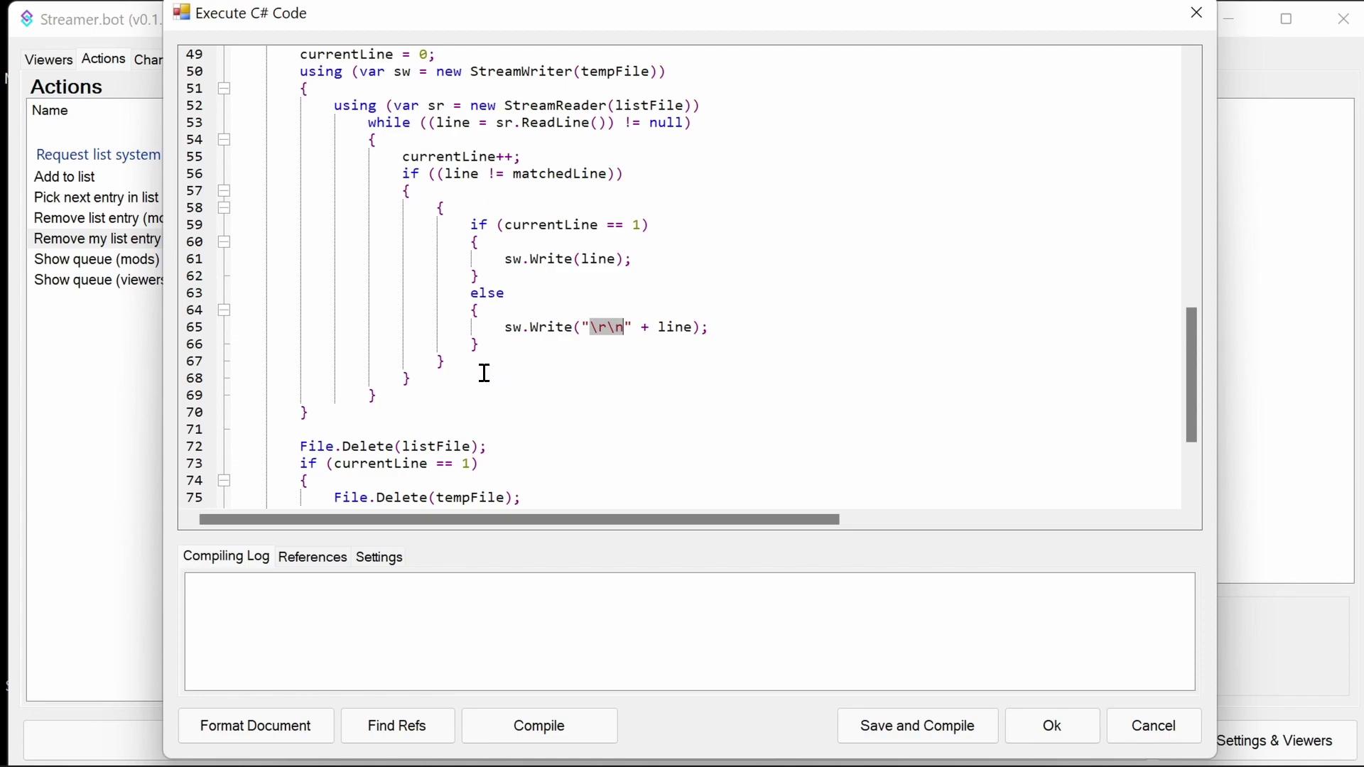
pyautogui.moveTo(489, 446); pyautogui.dragTo(299, 446)
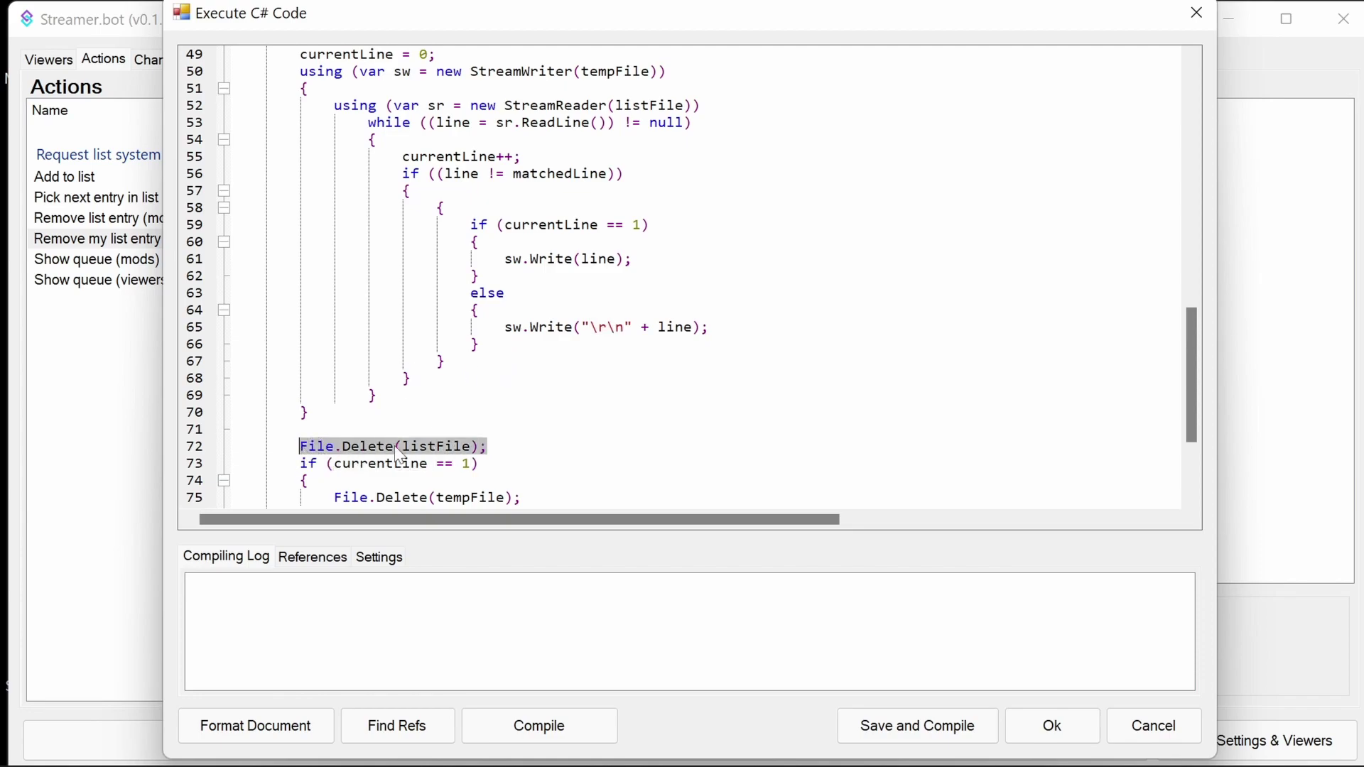
pyautogui.scroll(-2, 441, 456)
pyautogui.moveTo(506, 361); pyautogui.dragTo(303, 362)
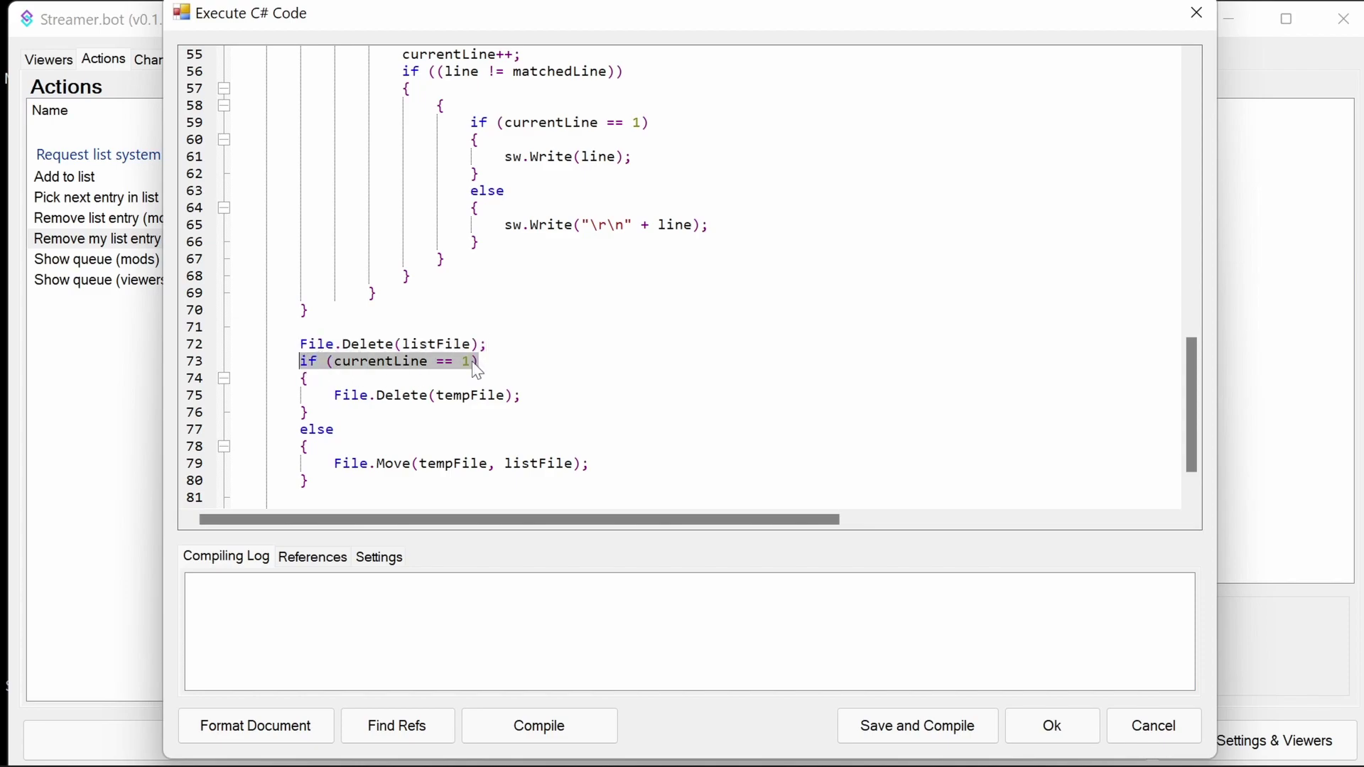
pyautogui.moveTo(531, 395); pyautogui.dragTo(329, 395)
pyautogui.moveTo(653, 469); pyautogui.dragTo(327, 466)
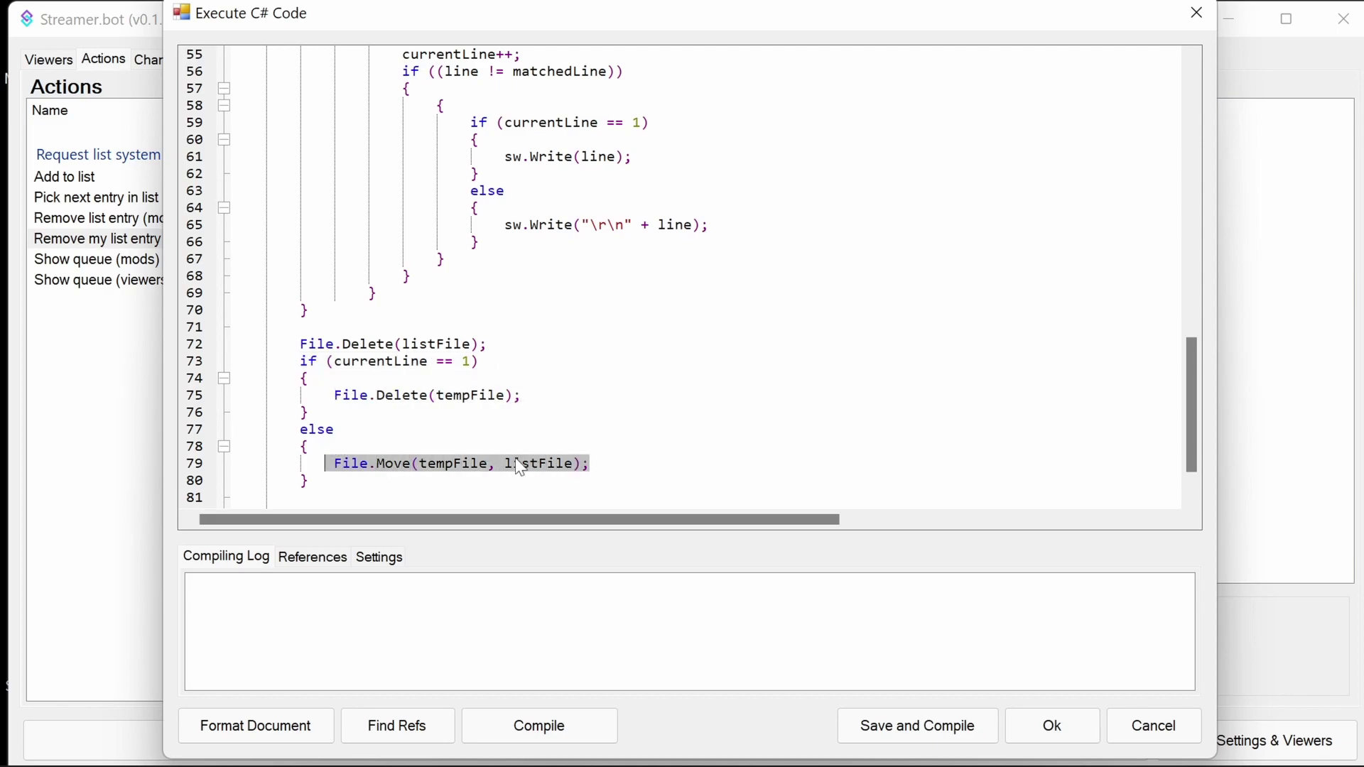
pyautogui.click(498, 362)
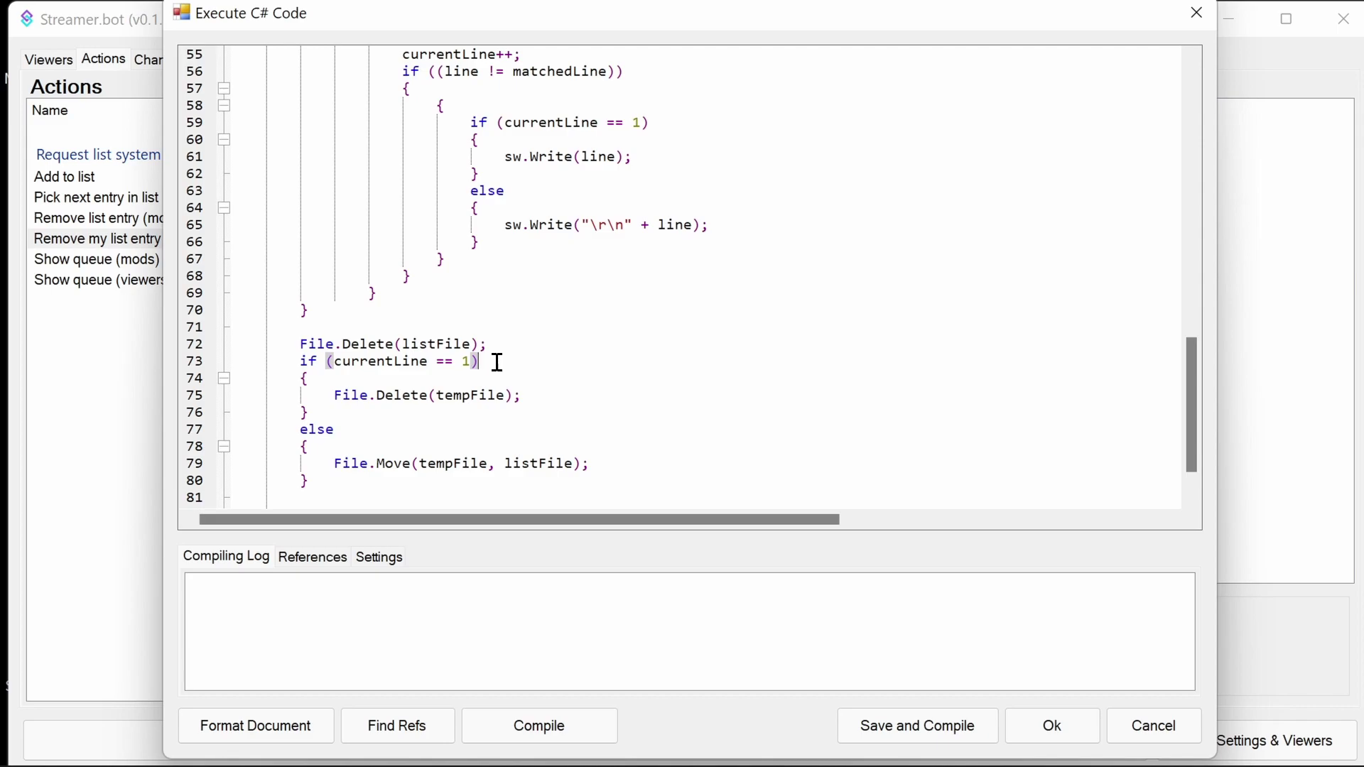
pyautogui.click(915, 718)
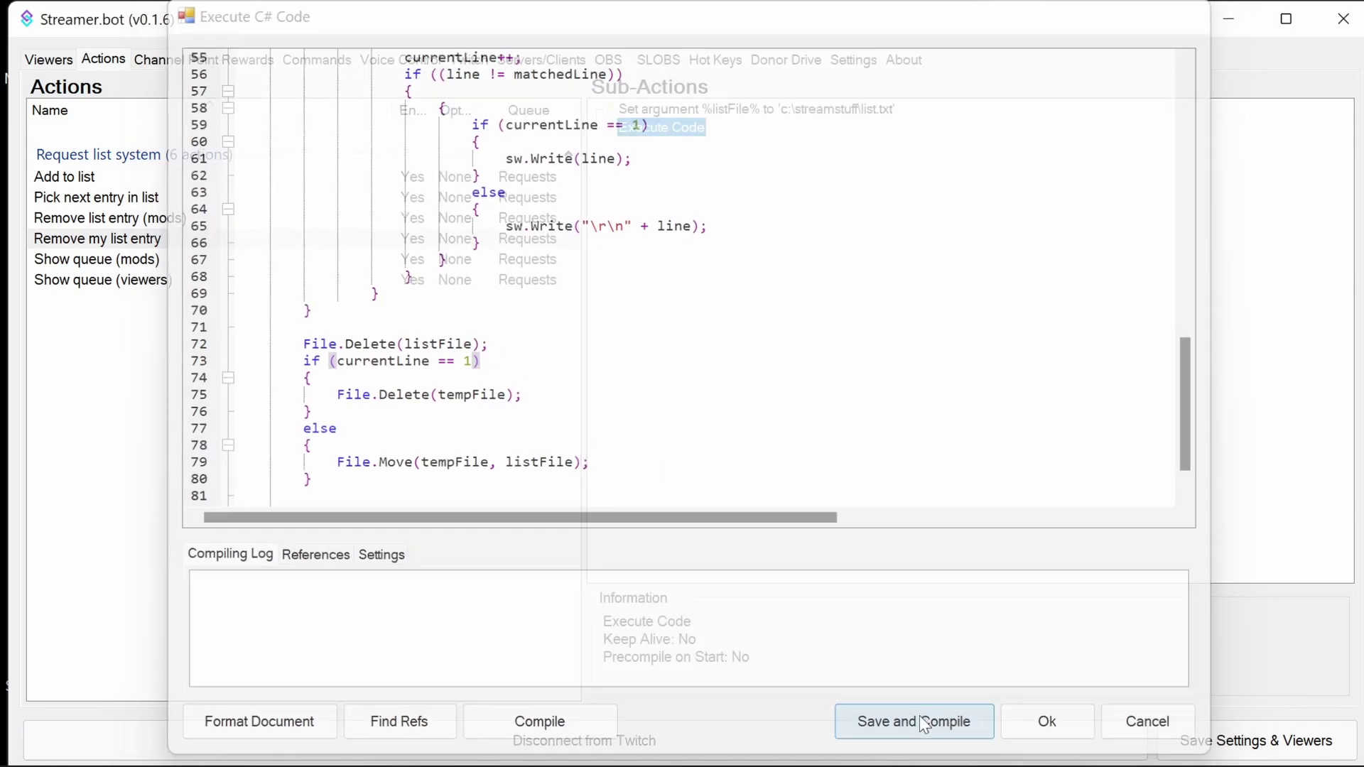
# Open the Execute Code sub-action of the Remove list entry (mods) action and skim through its C# code.
pyautogui.click(114, 218)
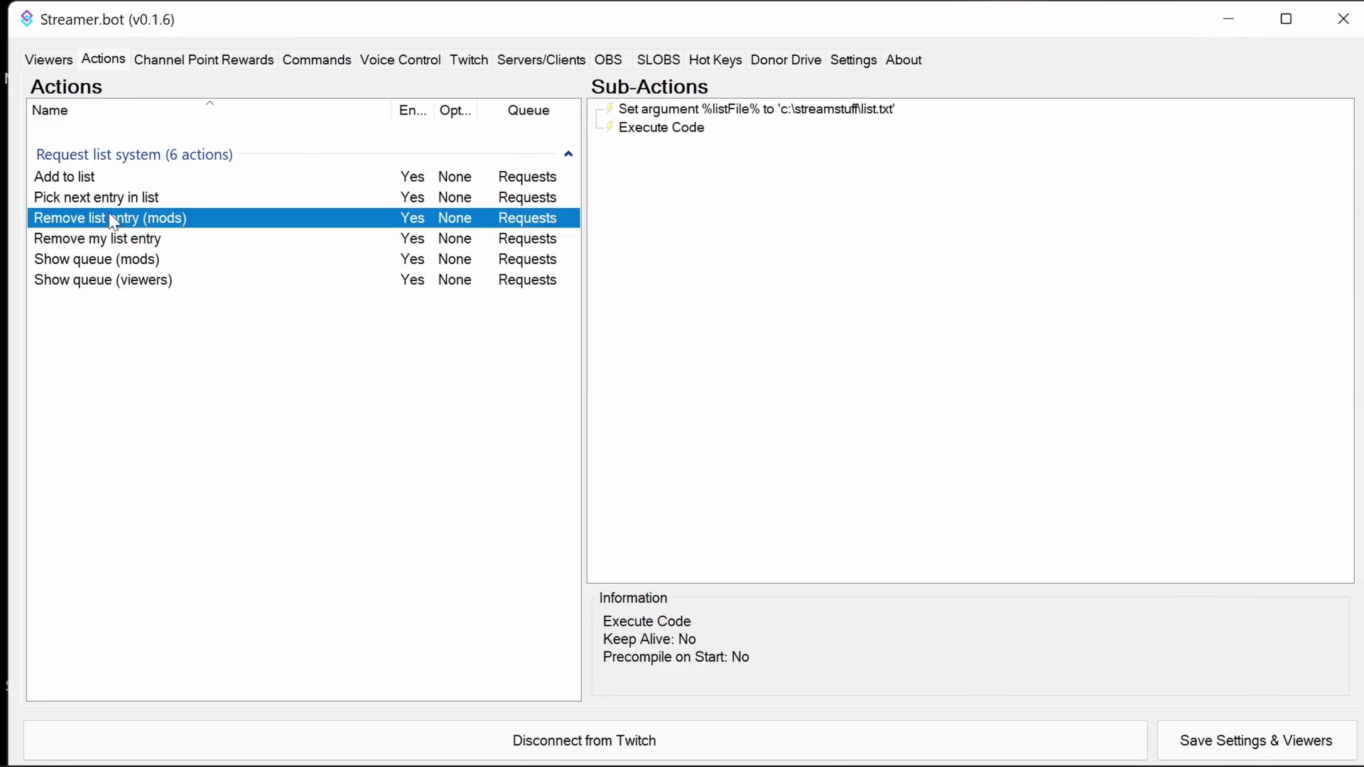
pyautogui.doubleClick(665, 129)
pyautogui.scroll(-7, 752, 242)
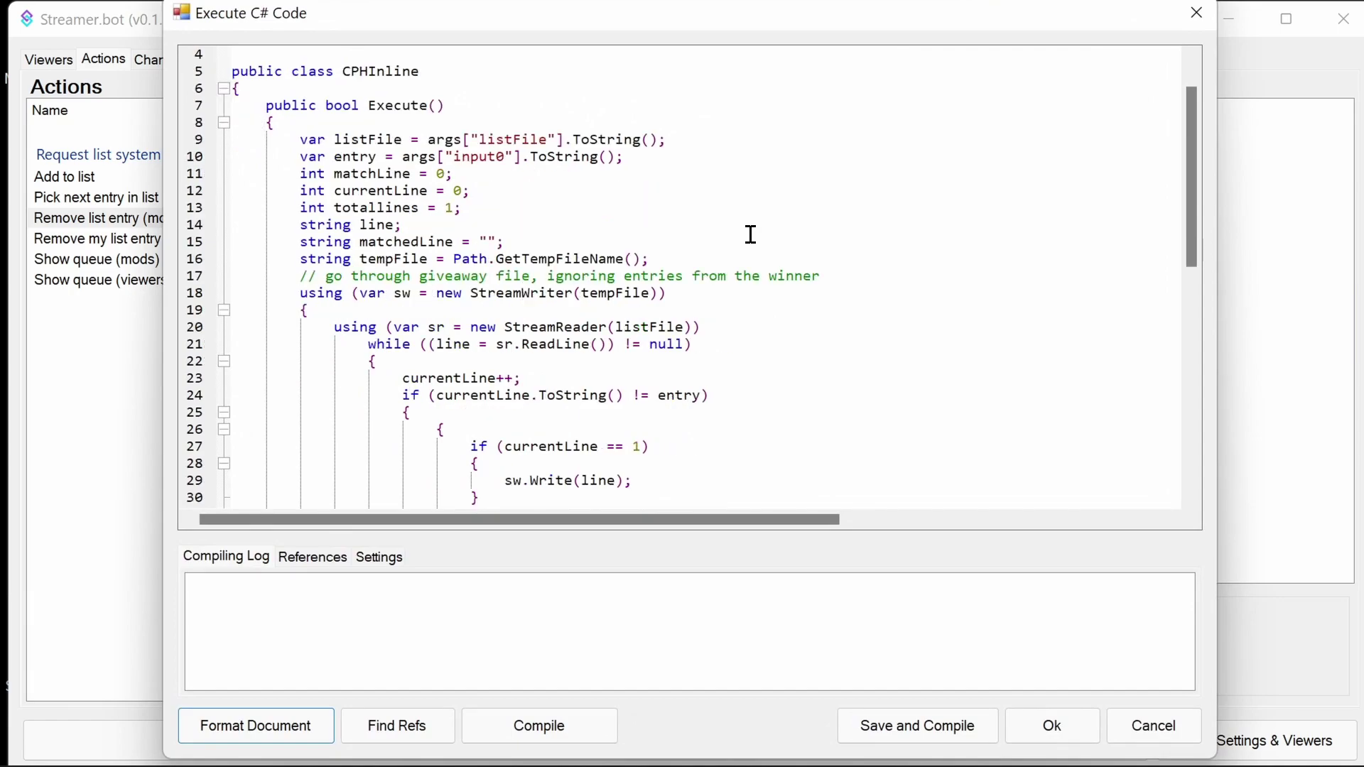
pyautogui.scroll(-5, 751, 235)
pyautogui.scroll(9, 749, 236)
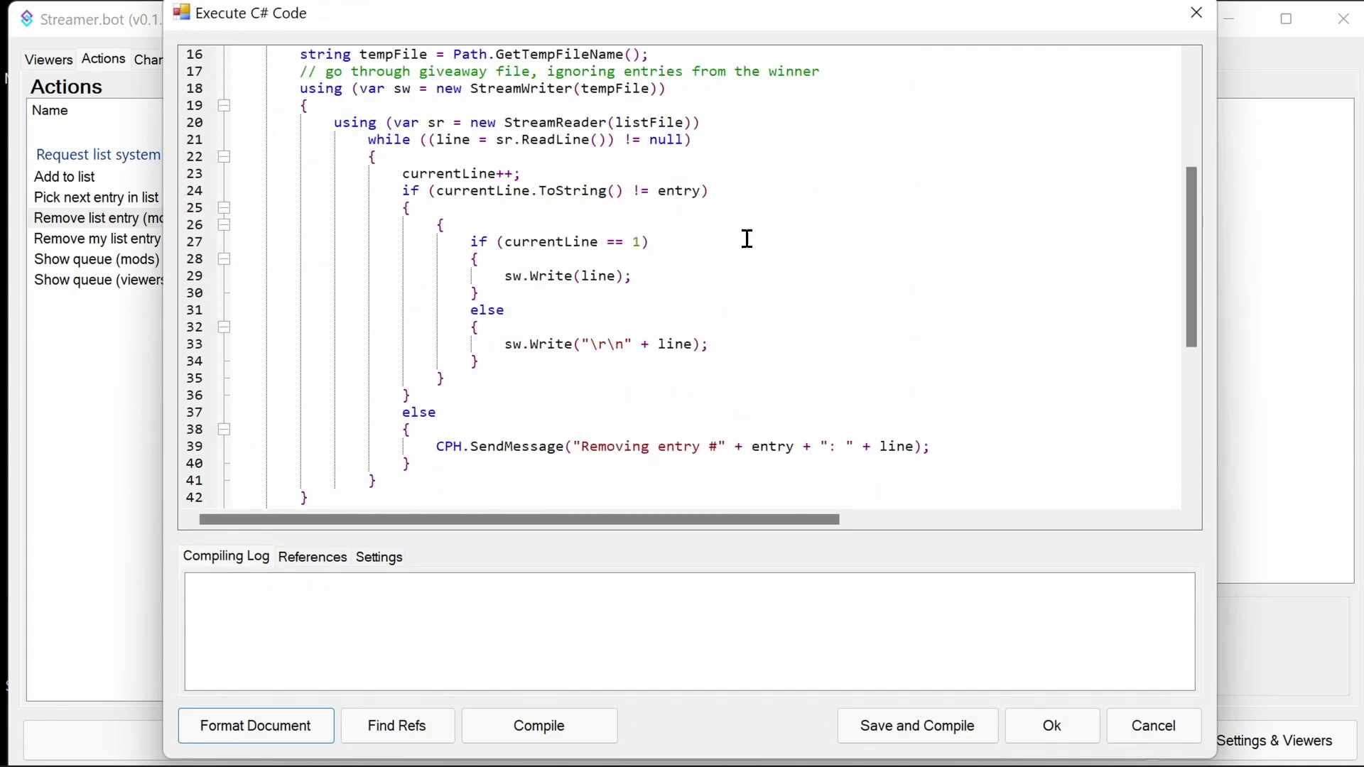
pyautogui.scroll(2, 746, 238)
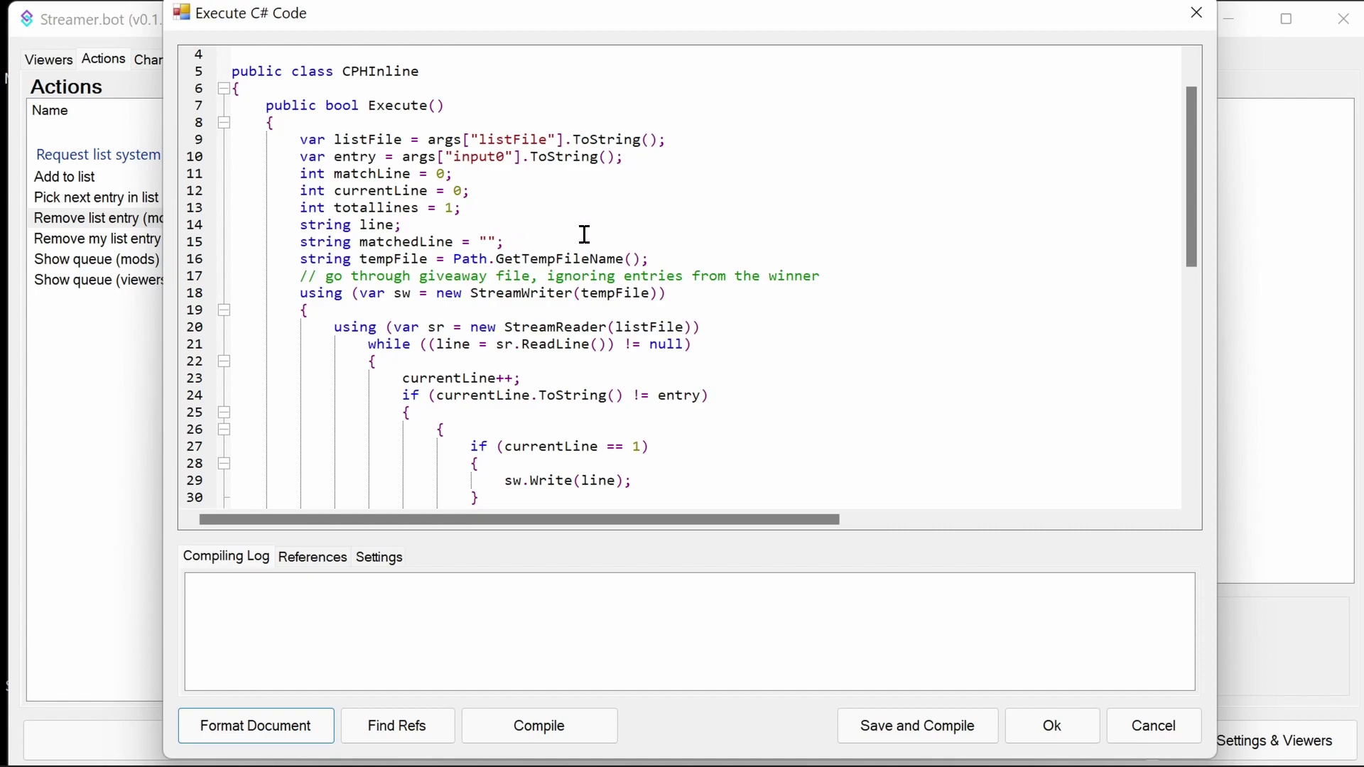
pyautogui.scroll(-3, 587, 234)
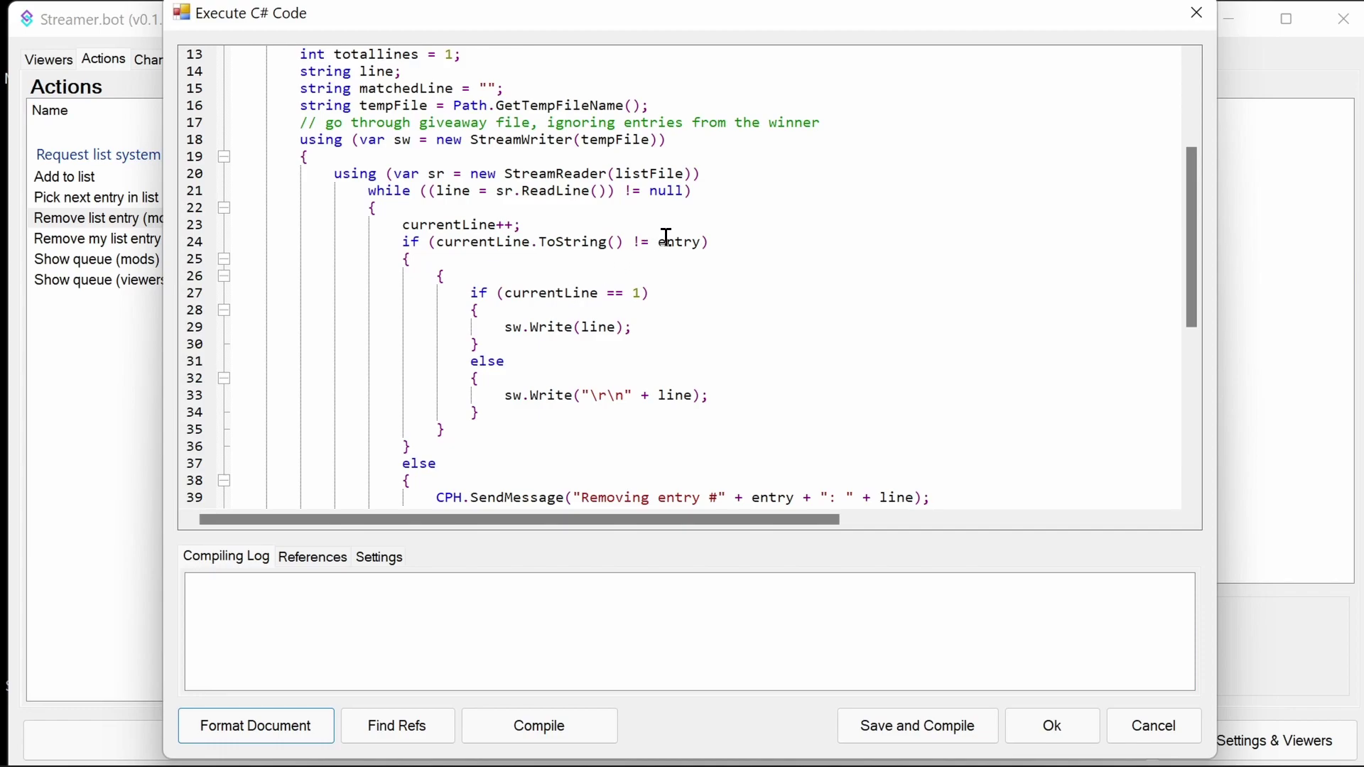
pyautogui.scroll(-3, 665, 231)
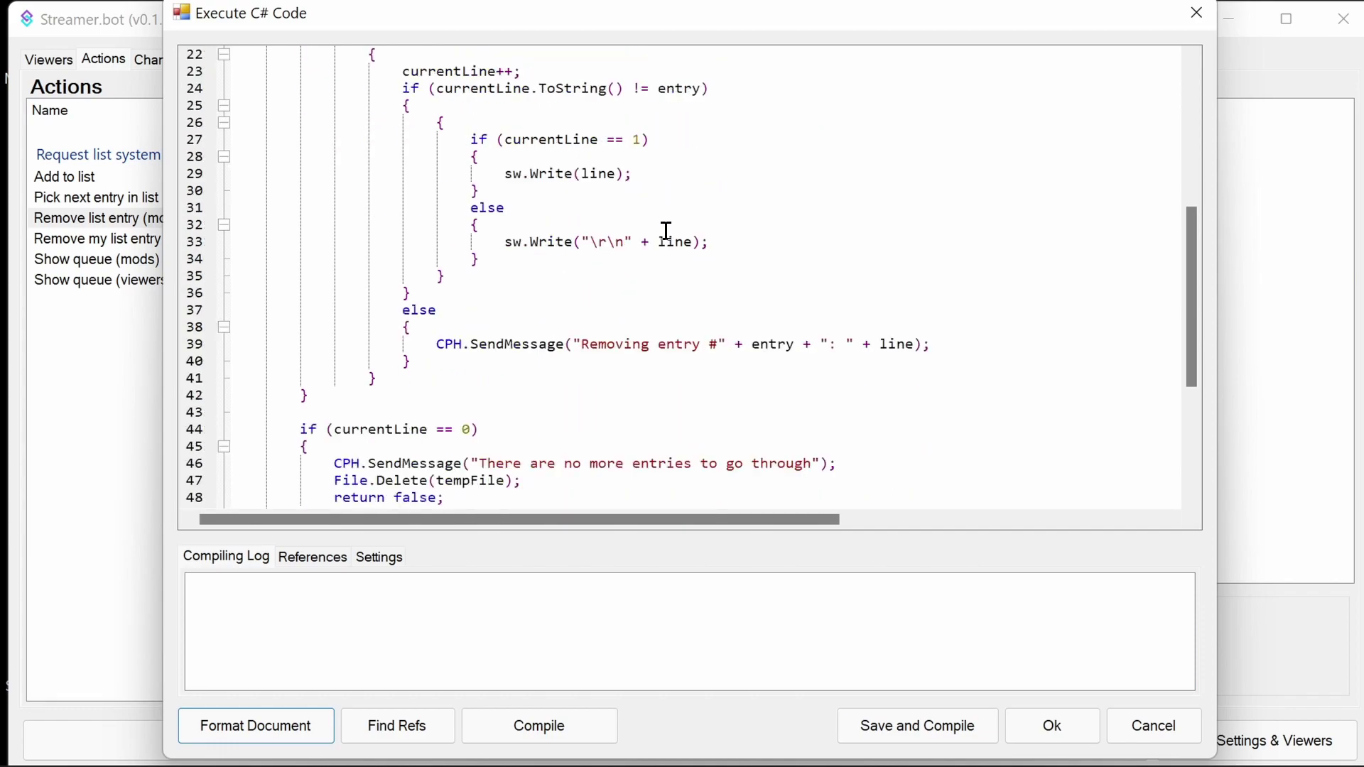
pyautogui.scroll(1, 497, 167)
pyautogui.scroll(-5, 578, 234)
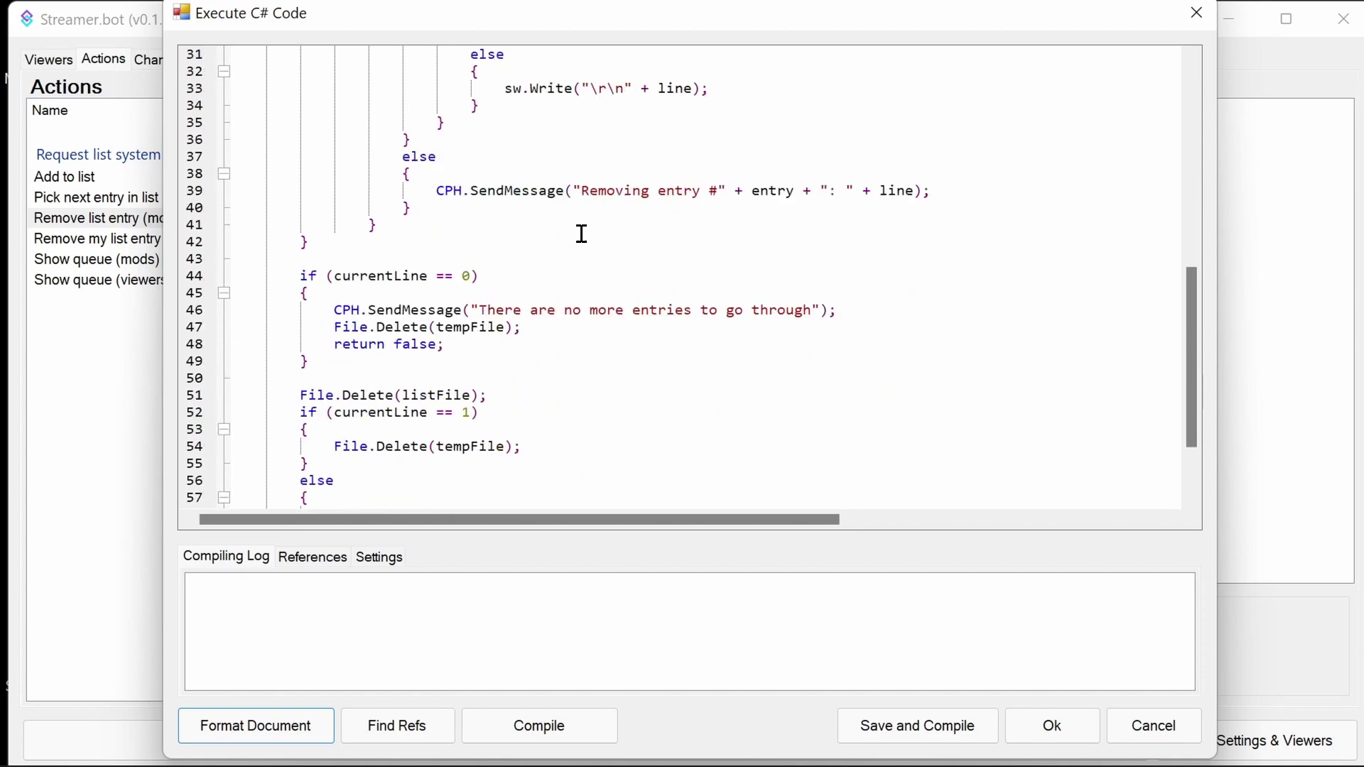
pyautogui.scroll(11, 662, 199)
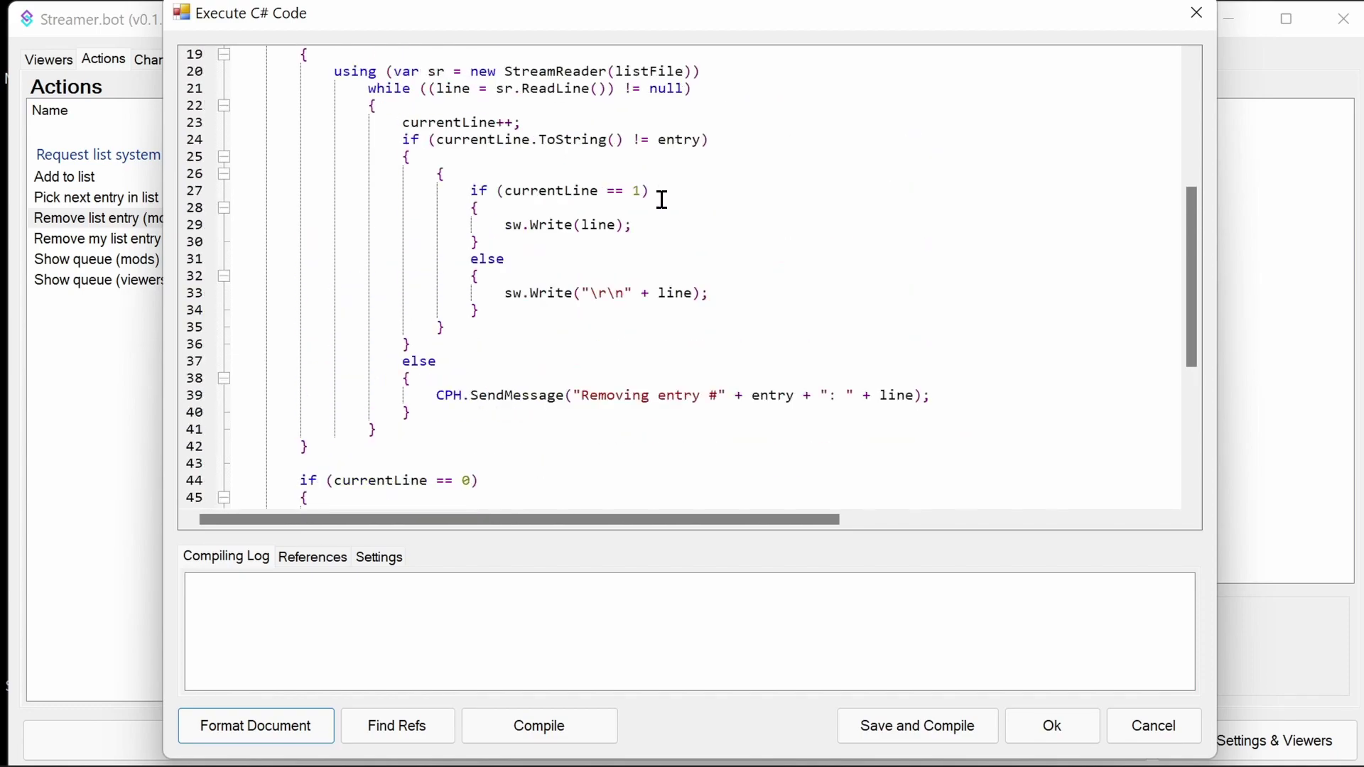
pyautogui.scroll(-1, 466, 309)
pyautogui.scroll(-1, 465, 308)
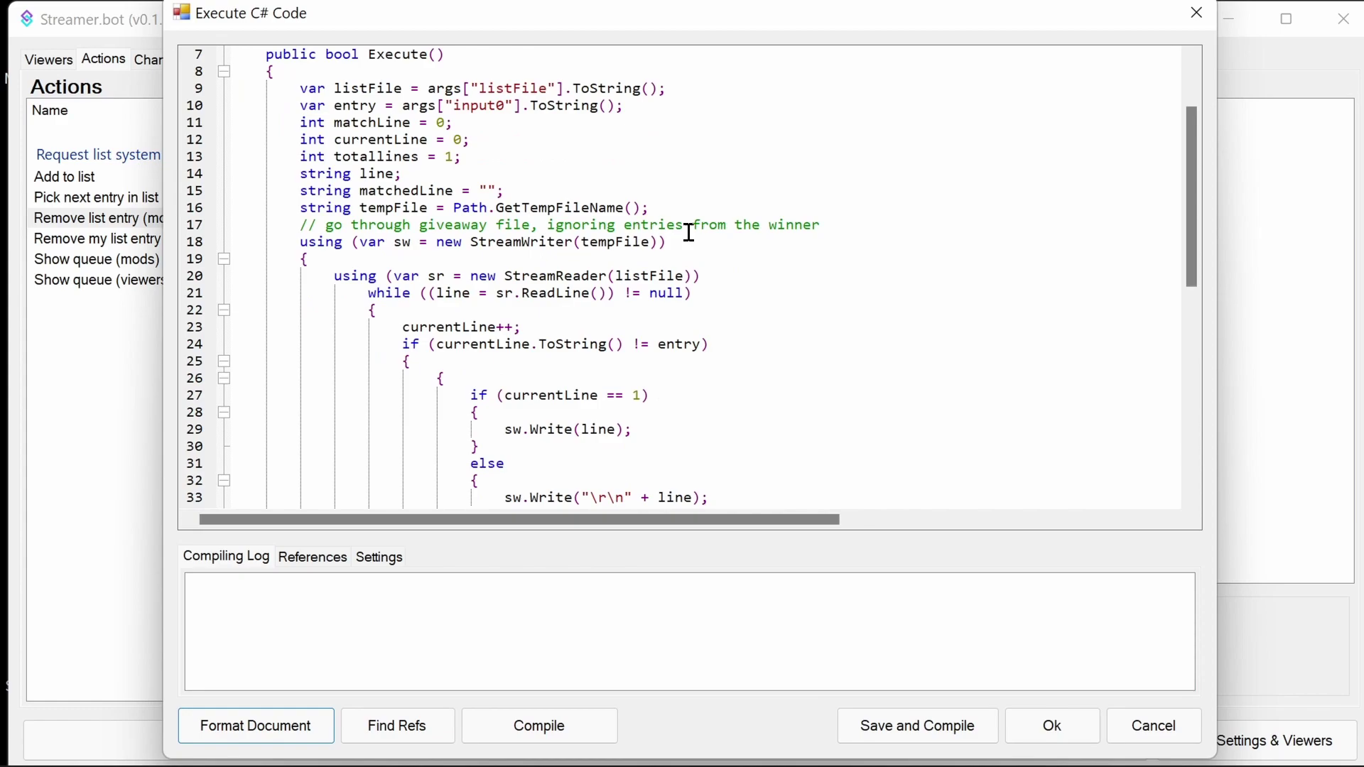
# Examine the tempFile StreamWriter, the sr.ReadLine() loop over listFile and the currentLine++ increment.
pyautogui.moveTo(668, 242); pyautogui.dragTo(377, 244)
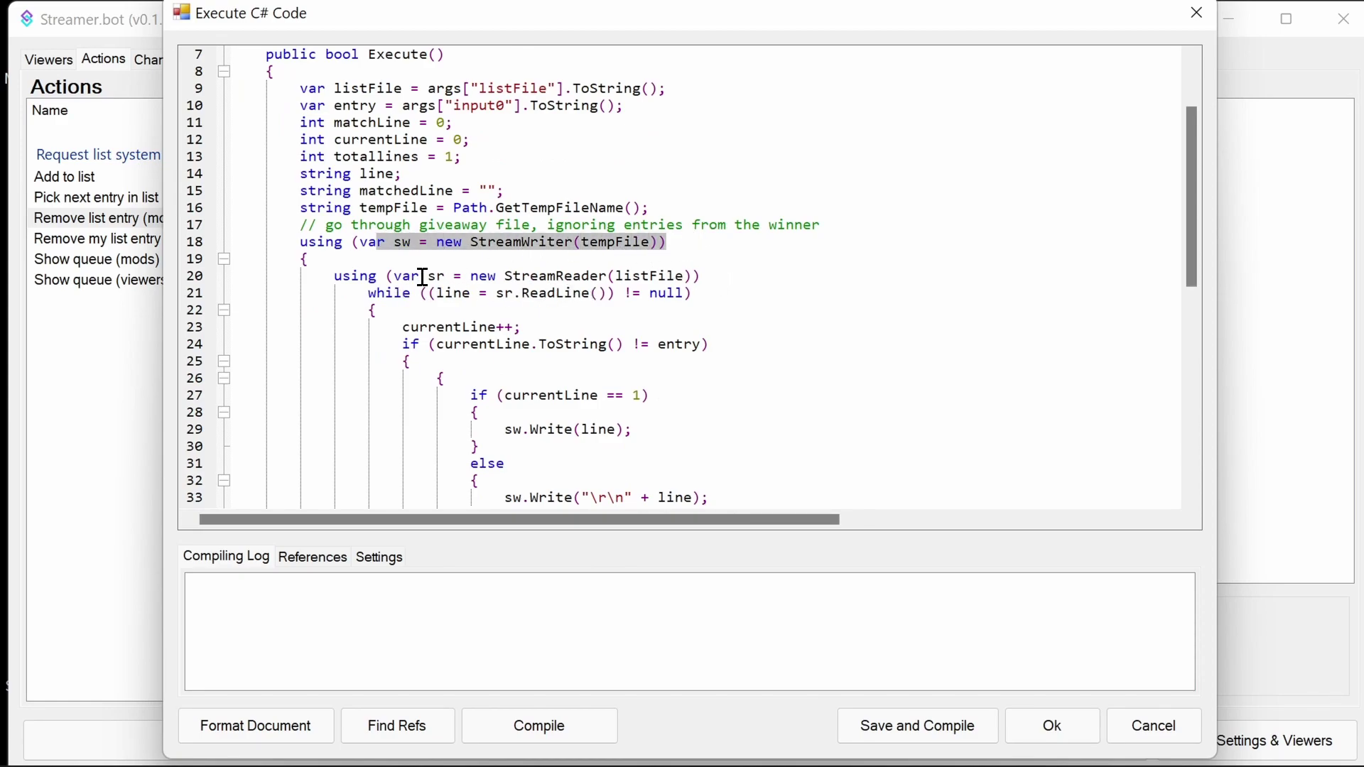
pyautogui.moveTo(506, 293); pyautogui.dragTo(596, 293)
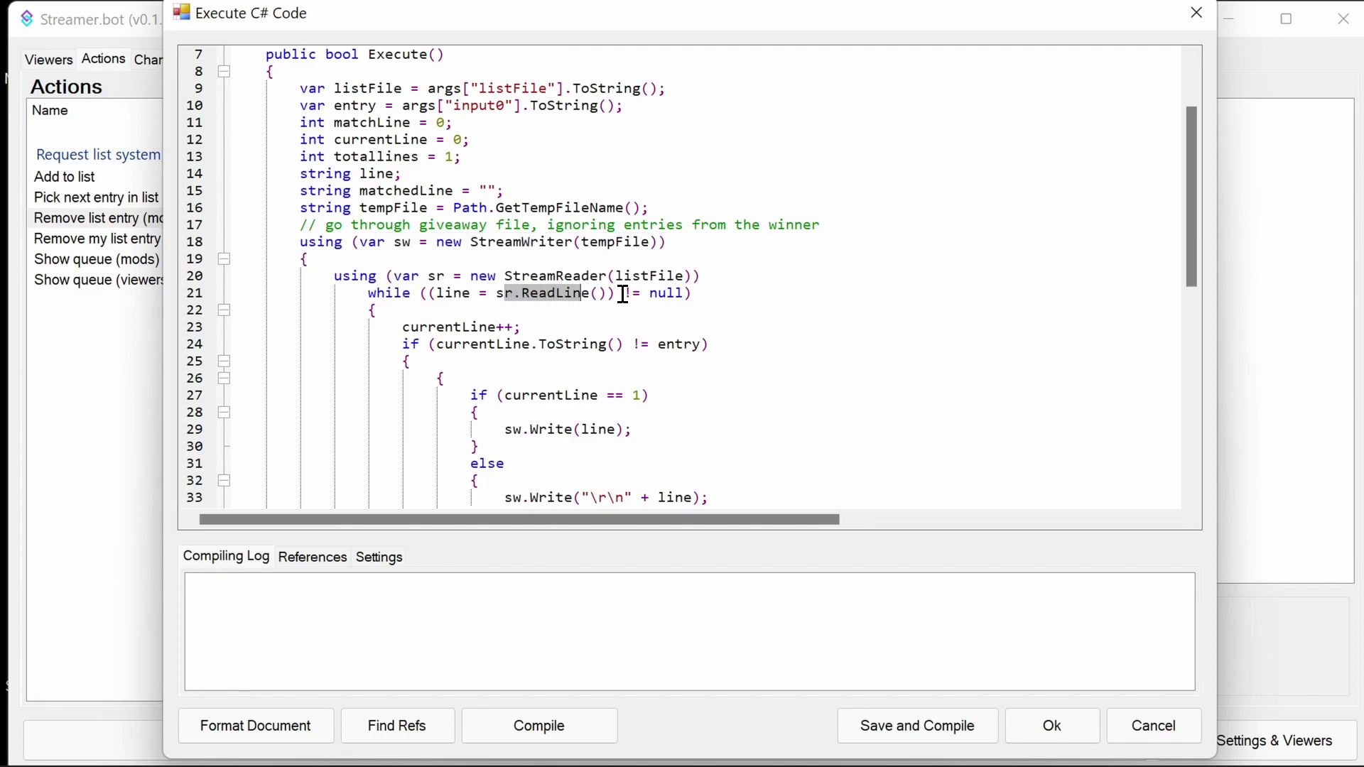
pyautogui.scroll(-1, 621, 292)
pyautogui.click(461, 278)
pyautogui.doubleClick(460, 279)
pyautogui.scroll(-1, 612, 292)
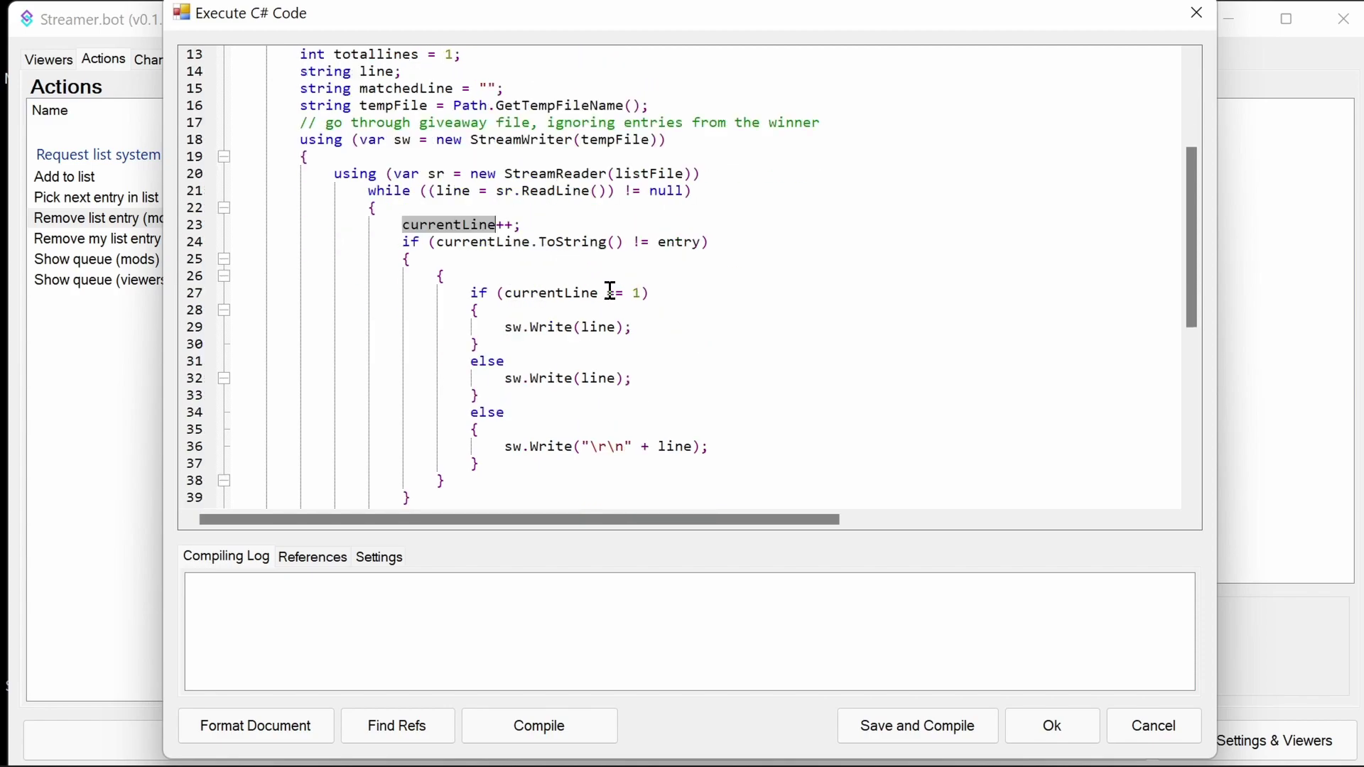
# Examine the condition comparing currentLine.ToString() with entry, and trace entry back to its "input0" argument.
pyautogui.click(439, 242)
pyautogui.moveTo(446, 242); pyautogui.dragTo(696, 245)
pyautogui.scroll(2, 699, 248)
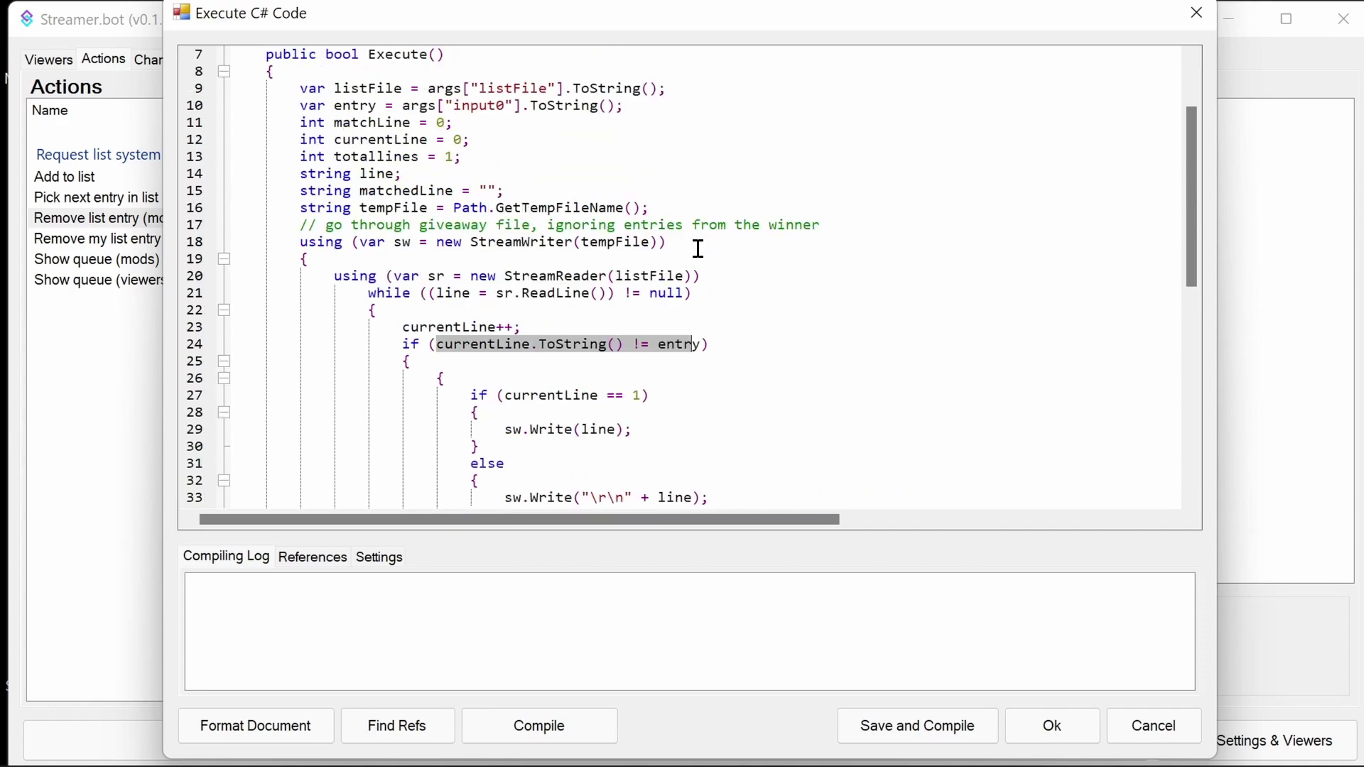
pyautogui.moveTo(491, 106); pyautogui.dragTo(454, 106)
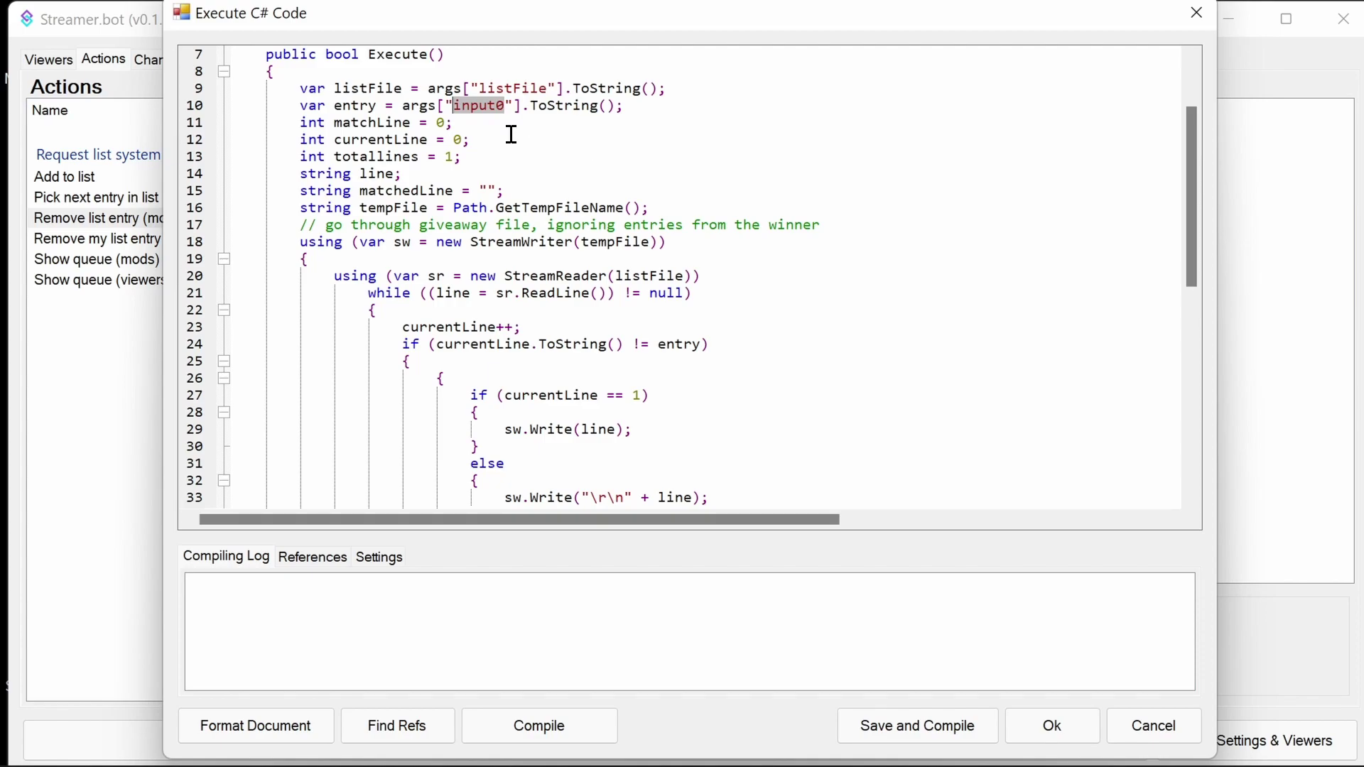
pyautogui.scroll(-2, 540, 135)
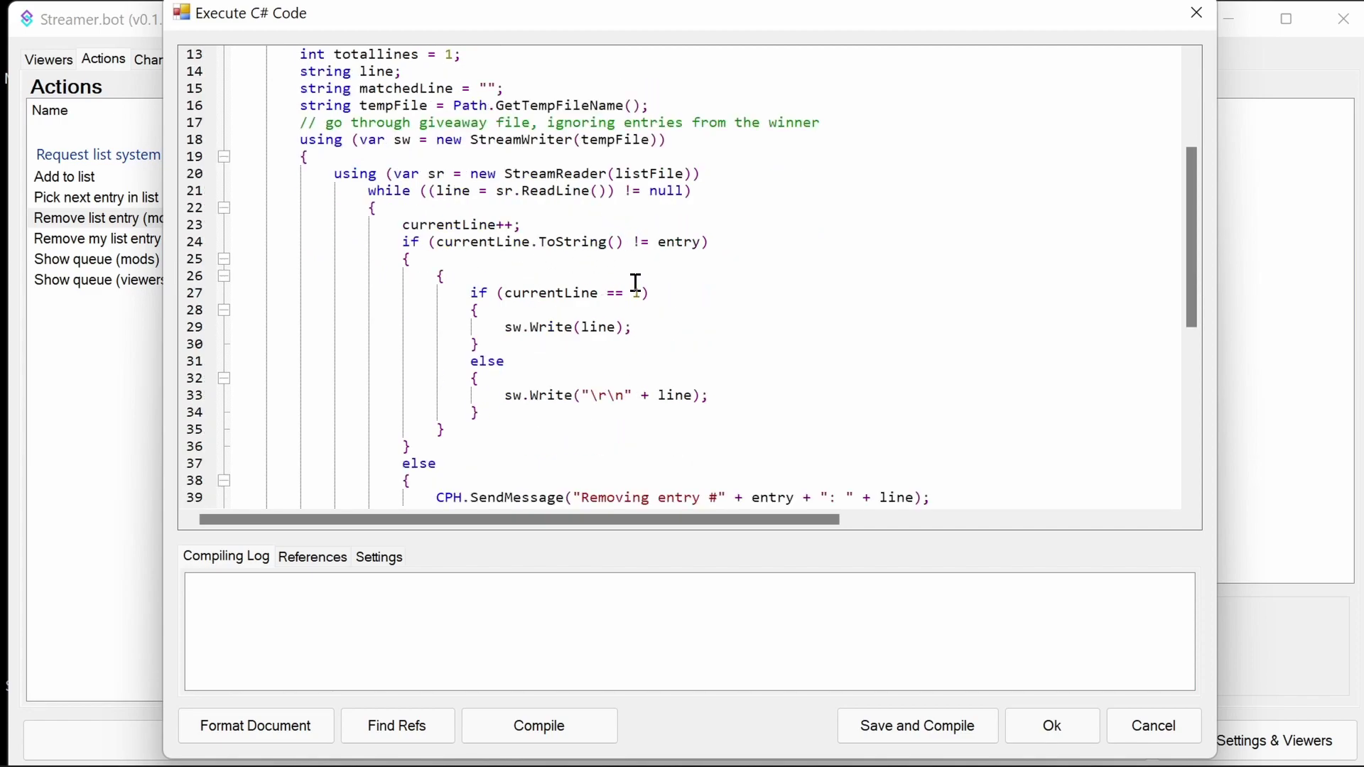
pyautogui.scroll(-1, 639, 283)
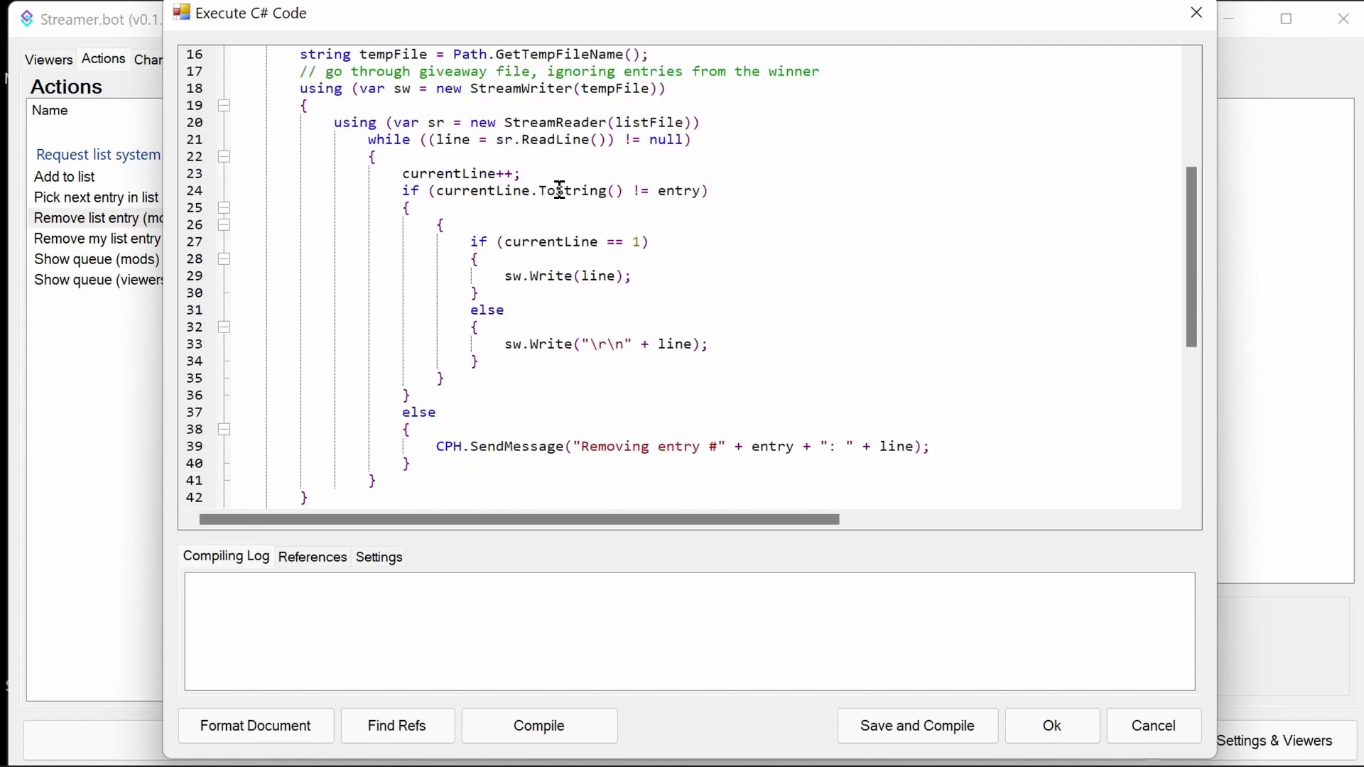
pyautogui.doubleClick(687, 192)
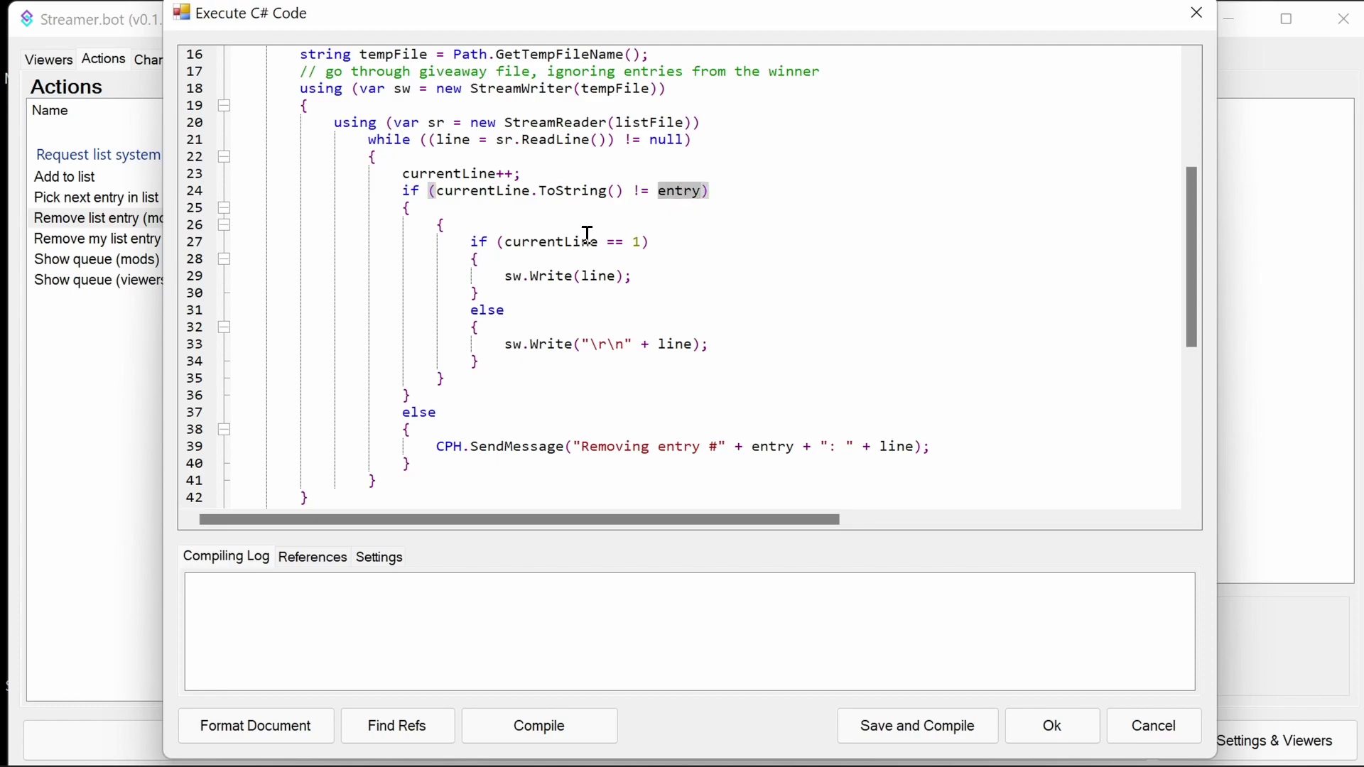
# Read through the sw.Write branches and the CPH.SendMessage("Removing entry #") line in the else branch.
pyautogui.scroll(-1, 611, 245)
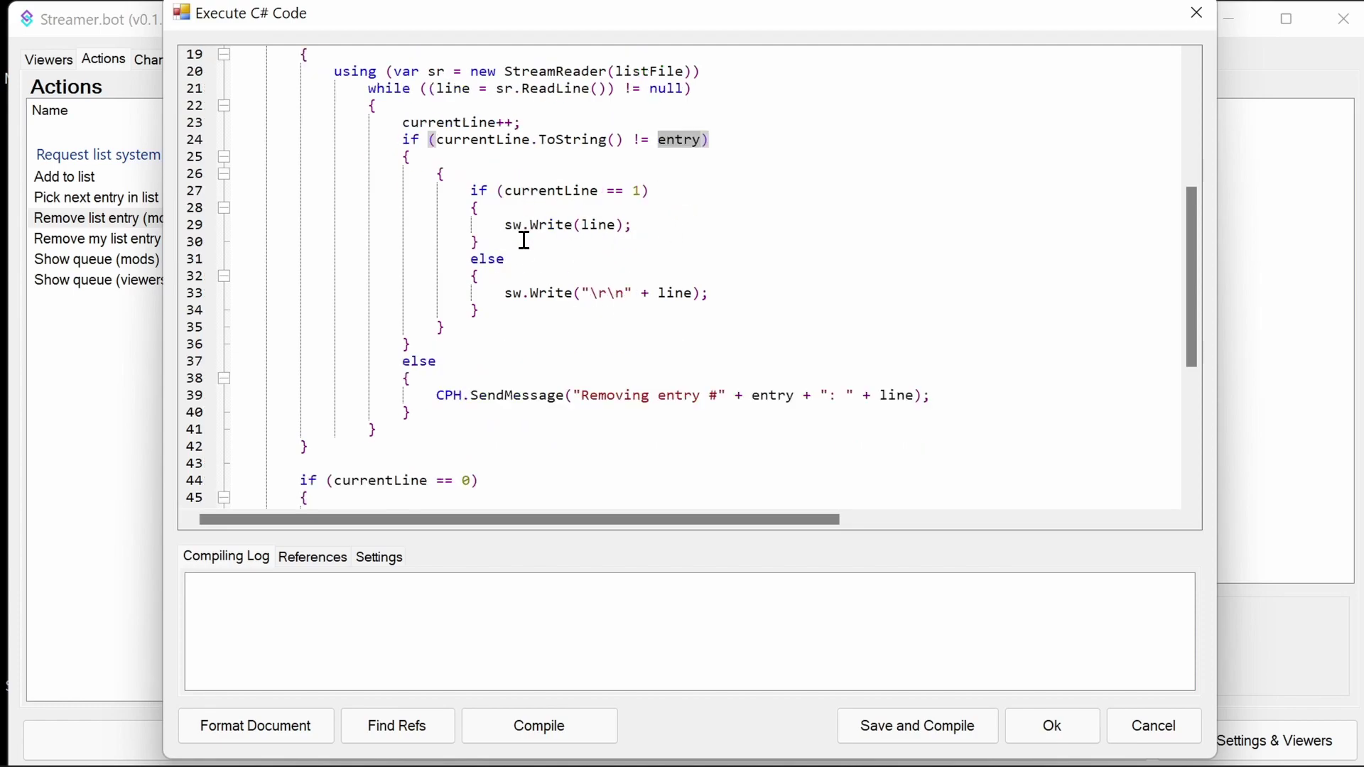
pyautogui.scroll(-2, 702, 366)
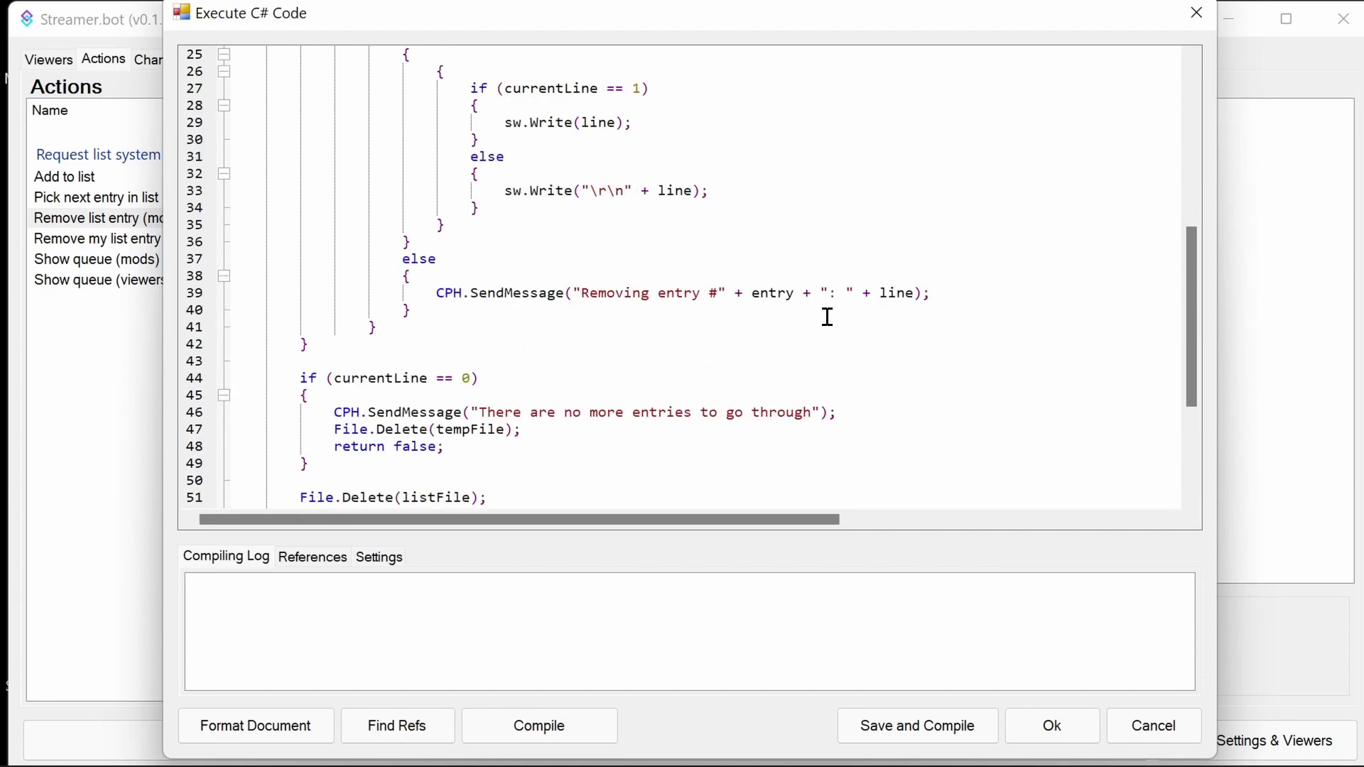
pyautogui.scroll(-2, 620, 302)
pyautogui.scroll(-2, 557, 207)
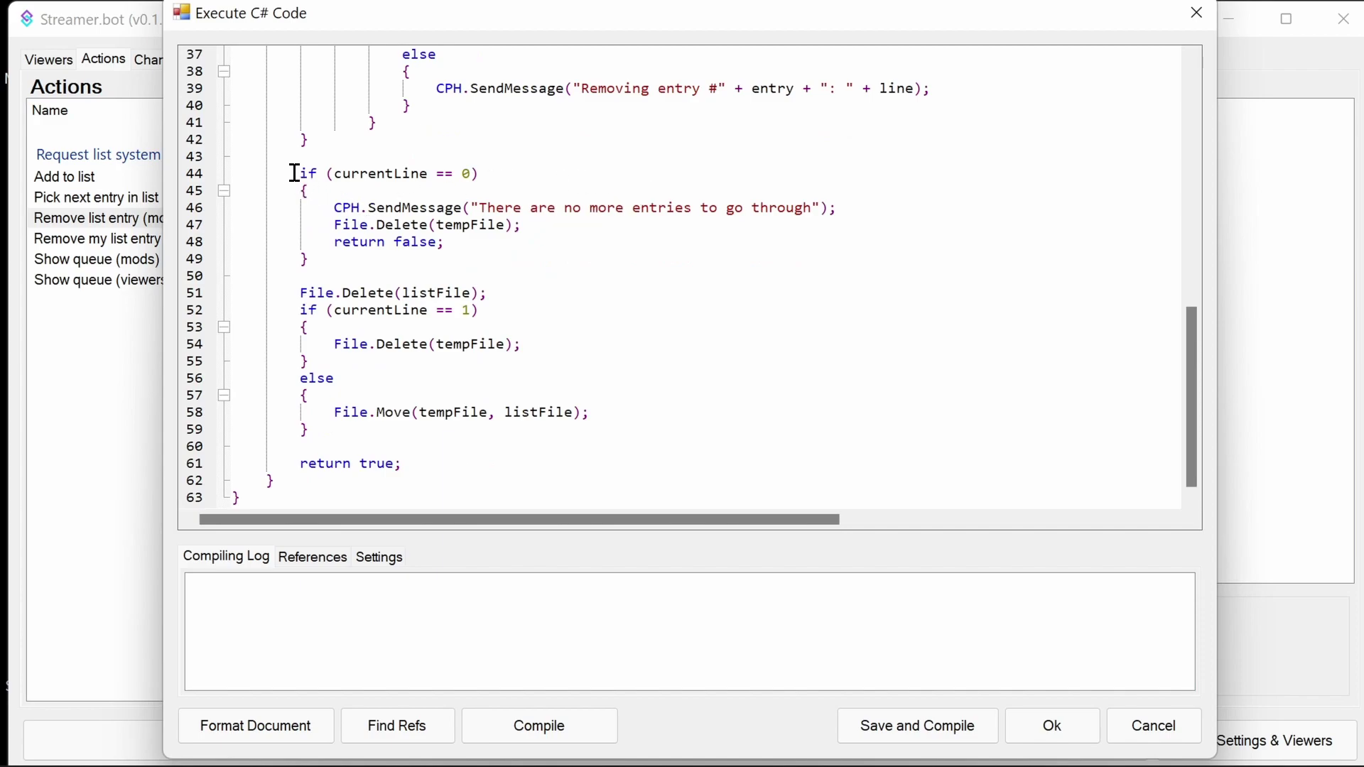
# Review the currentLine == 0 block and the closing File.Delete and File.Move statements, then save and compile the Remove list entry (mods) code.
pyautogui.moveTo(295, 173); pyautogui.dragTo(630, 255)
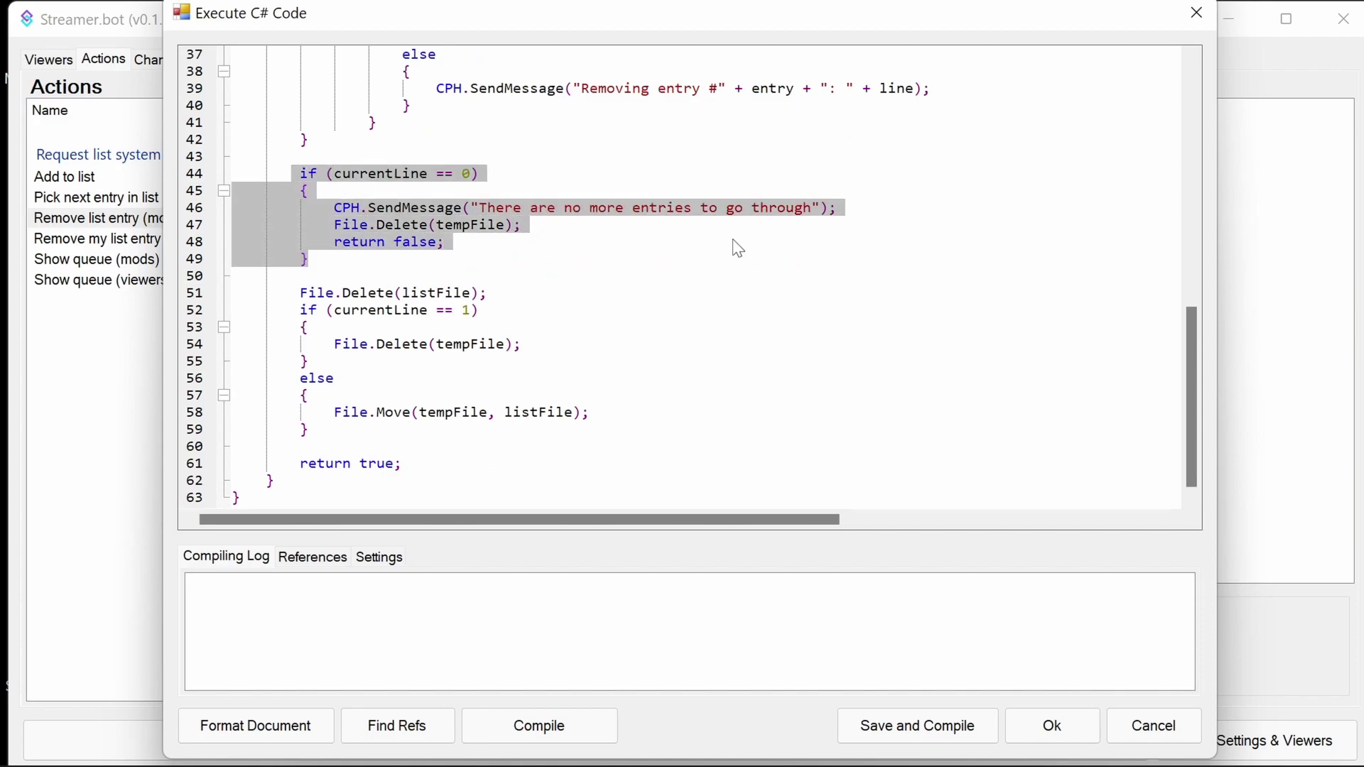
pyautogui.click(520, 316)
pyautogui.moveTo(297, 293); pyautogui.dragTo(511, 441)
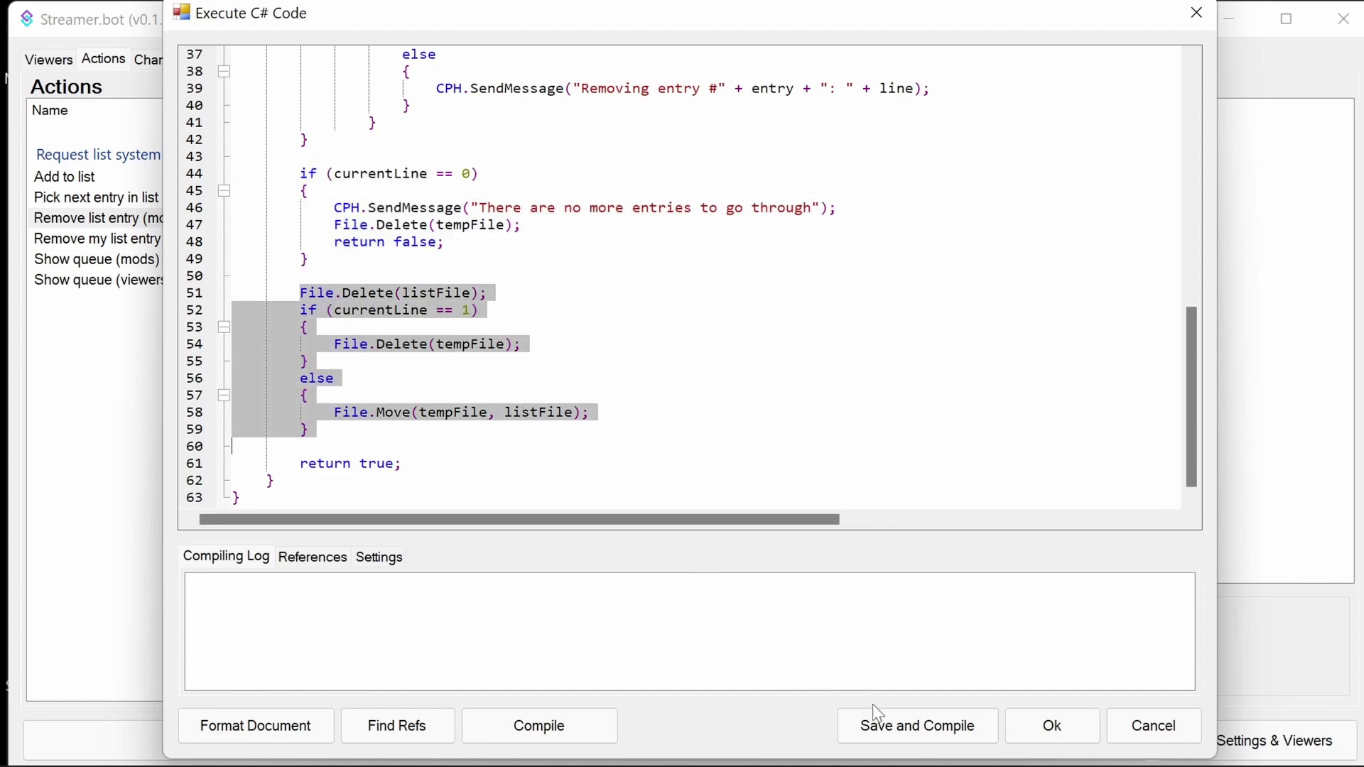
pyautogui.click(888, 719)
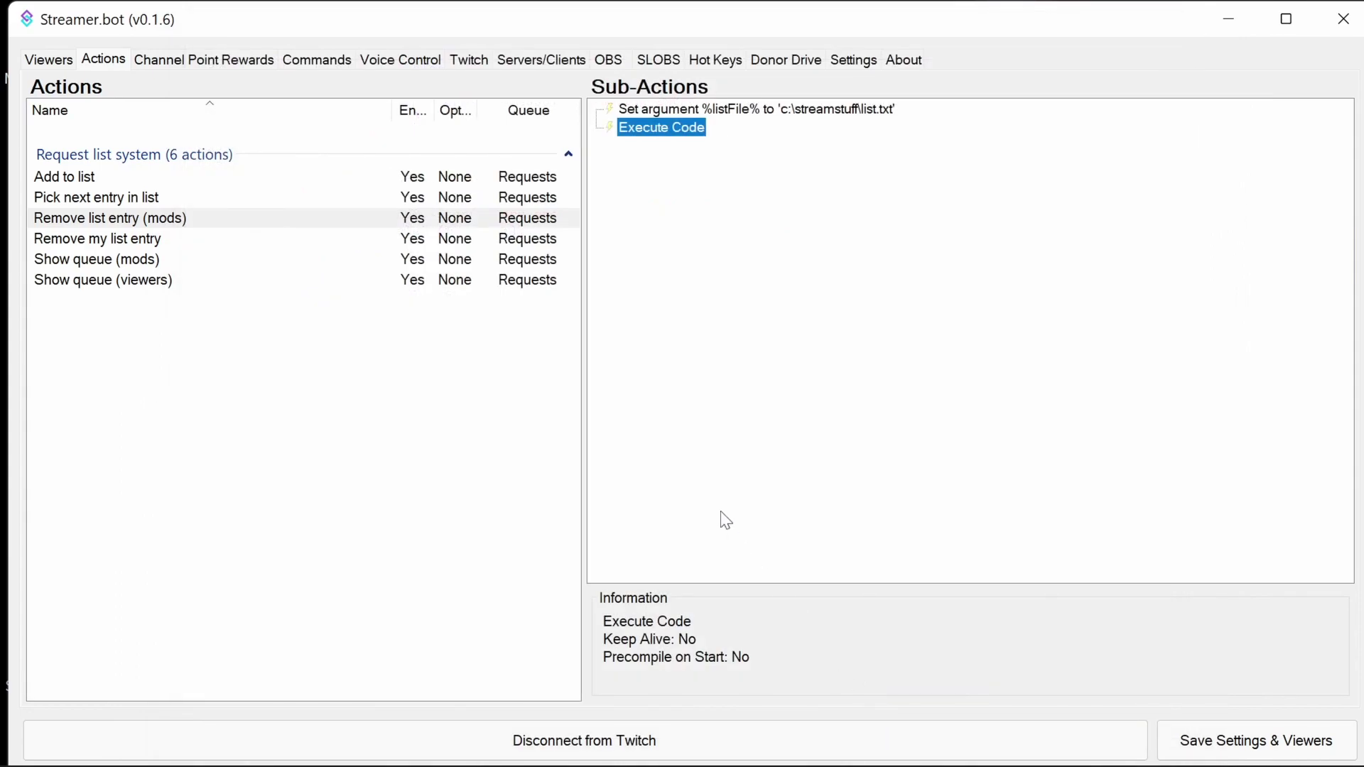
# Open the Pick next entry in list action's Execute Code and examine its file loop with the currentLine != 1 and currentLine == 2 conditions.
pyautogui.doubleClick(659, 128)
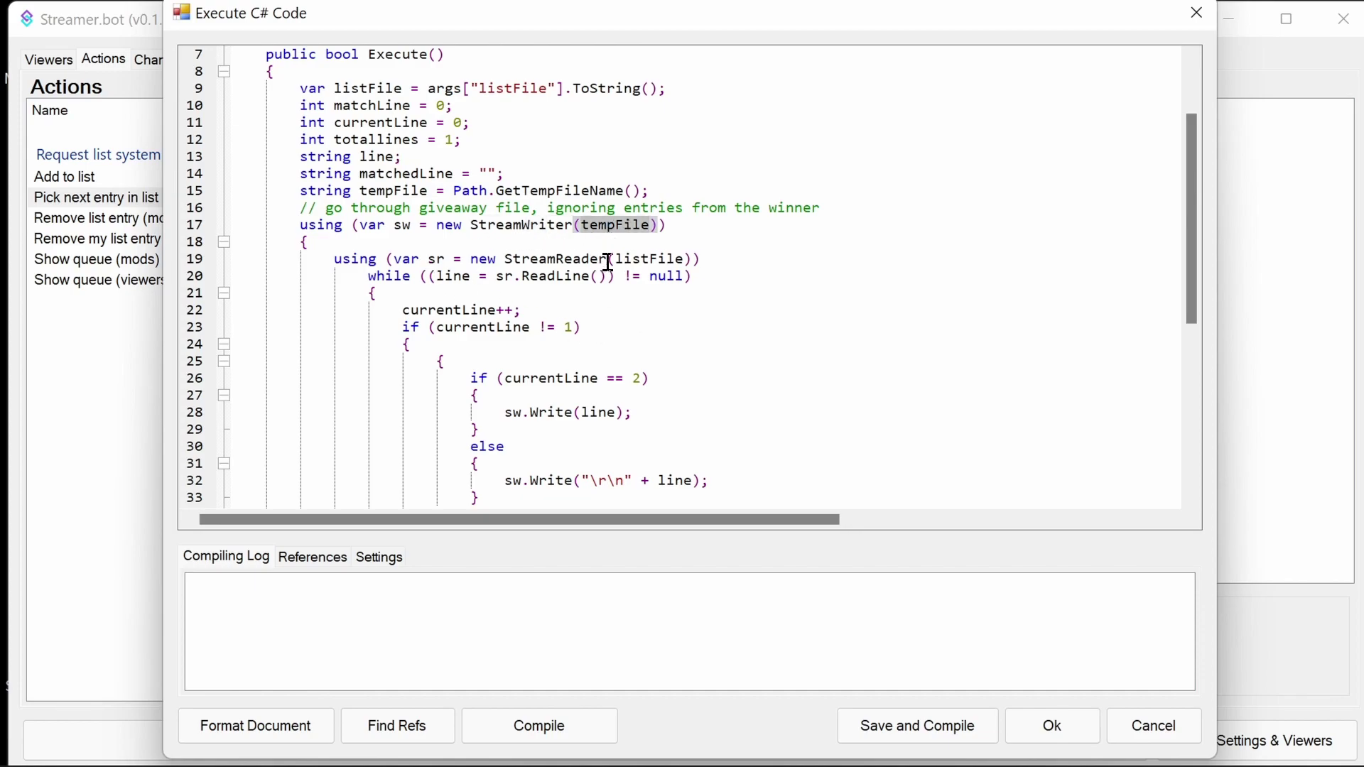
pyautogui.scroll(-2, 526, 262)
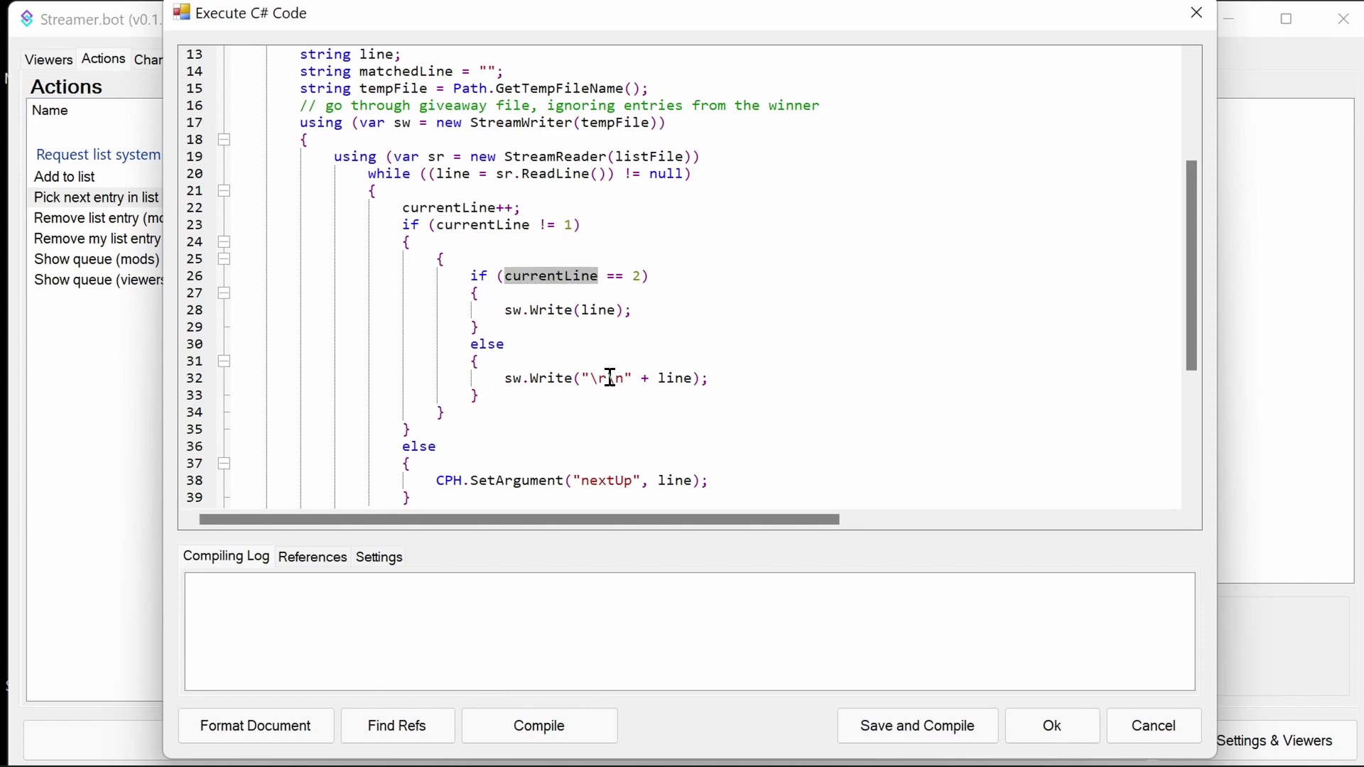
pyautogui.scroll(-2, 604, 370)
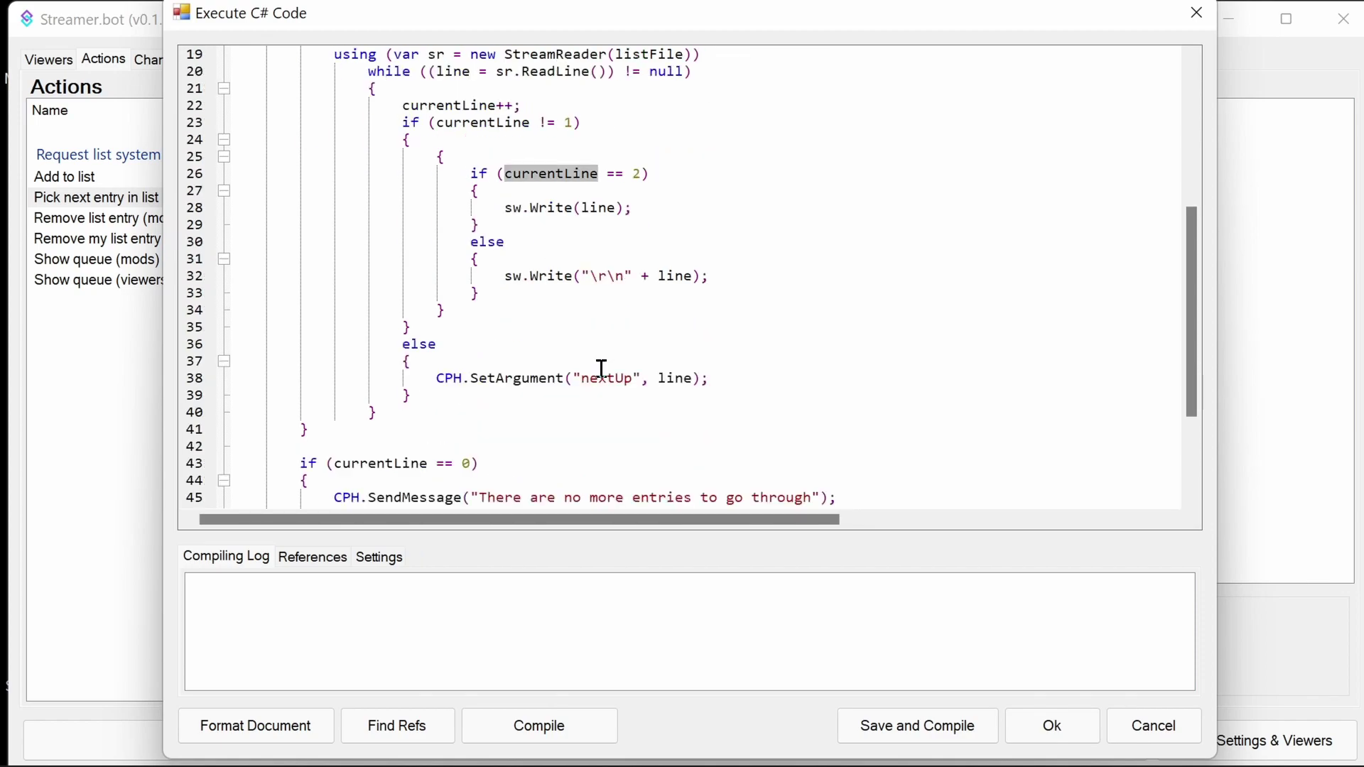
# Examine the CPH.SetArgument call in the else branch, including its "nextUp" argument name and line value.
pyautogui.doubleClick(509, 373)
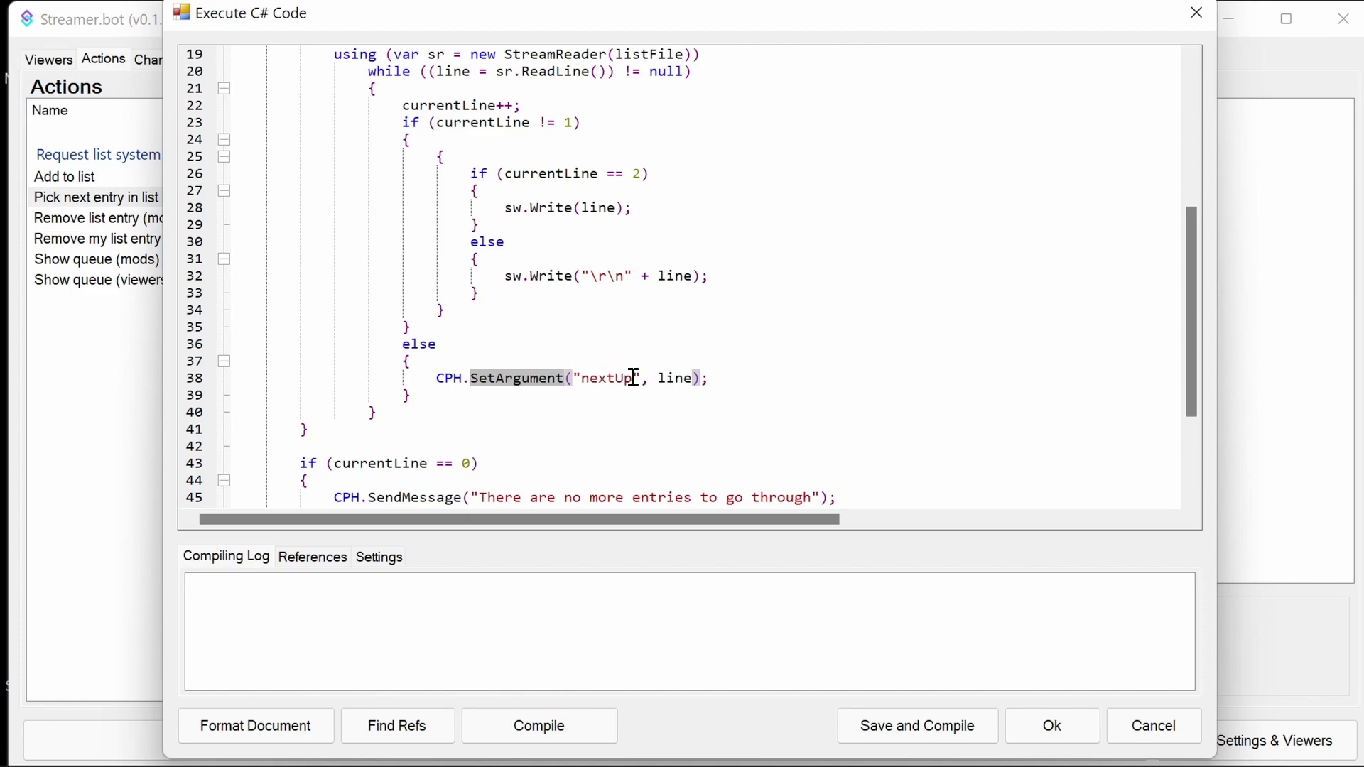
pyautogui.doubleClick(596, 378)
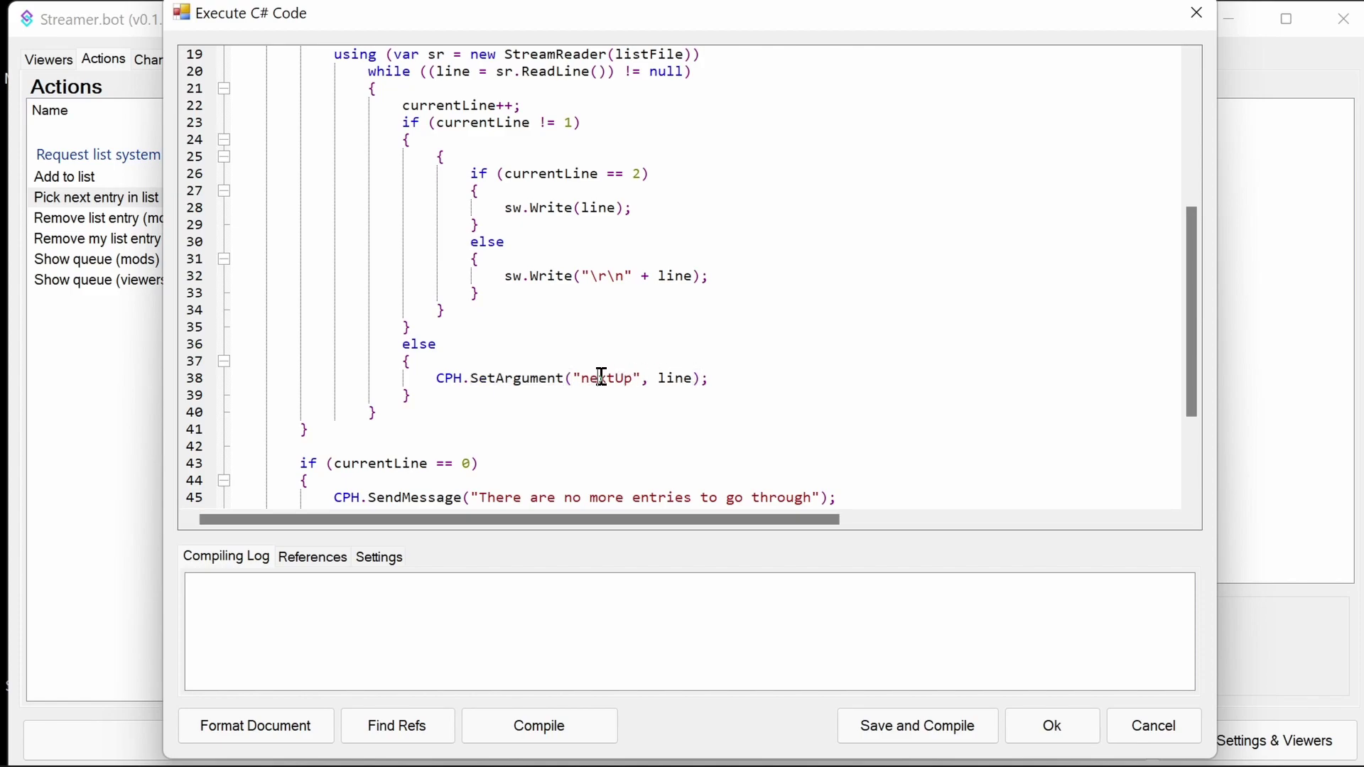
pyautogui.click(682, 383)
pyautogui.doubleClick(682, 384)
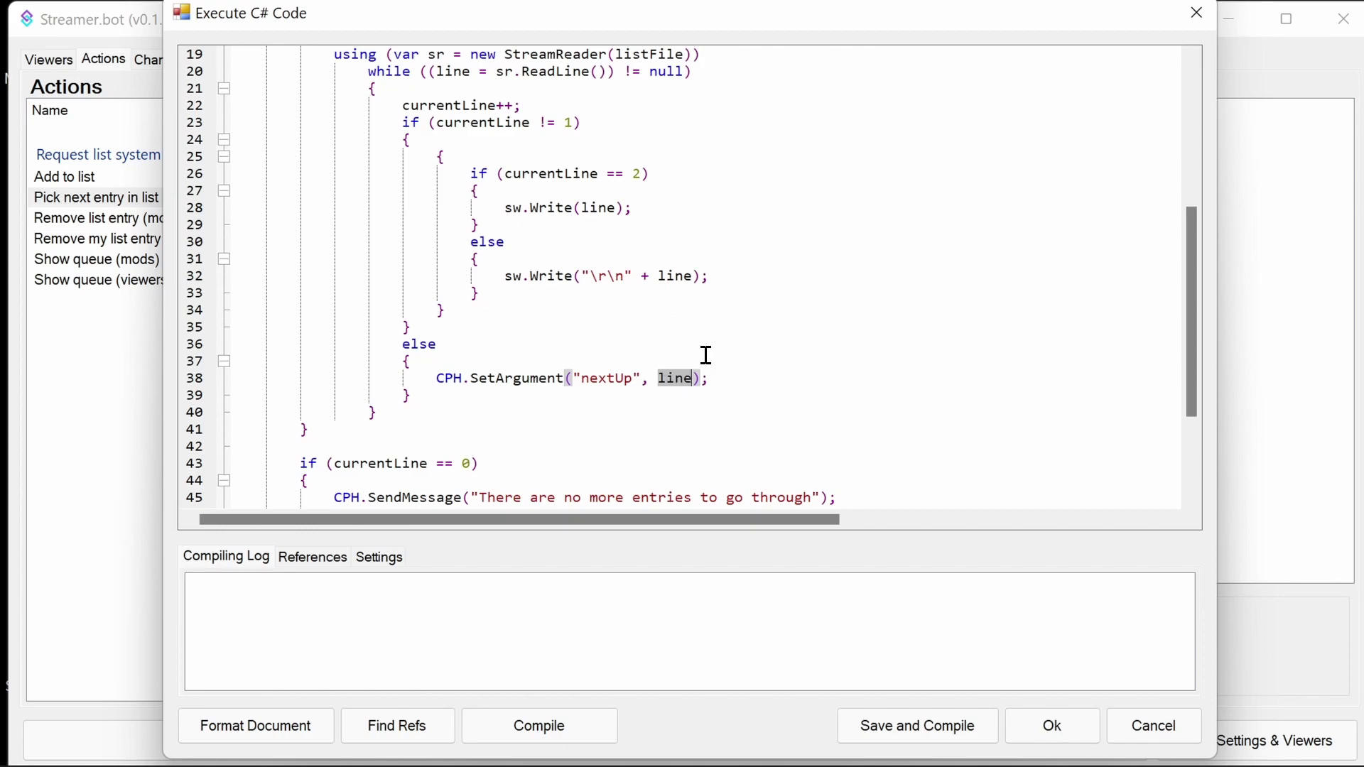
# Review the currentLine == 0 block in the Pick next entry in list code, including its return false statement.
pyautogui.scroll(-2, 651, 337)
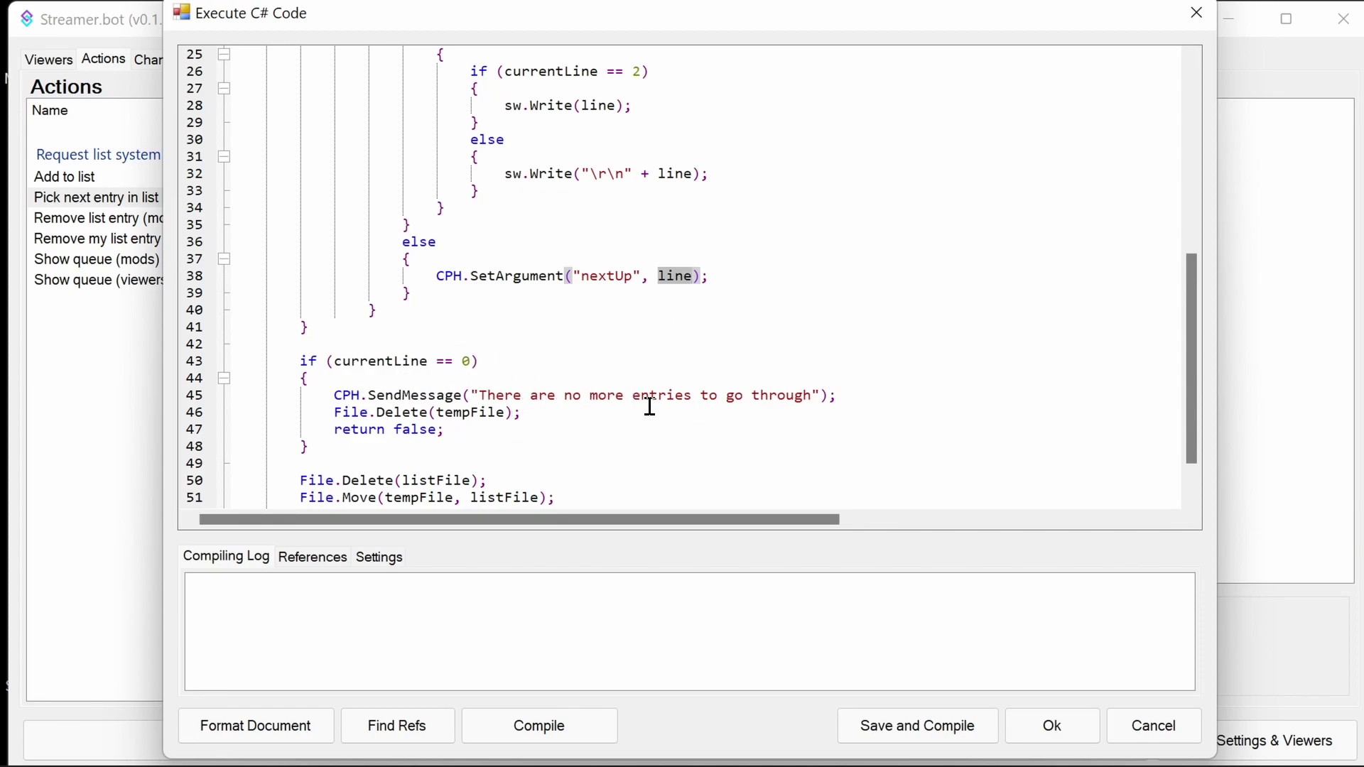
pyautogui.scroll(-1, 497, 415)
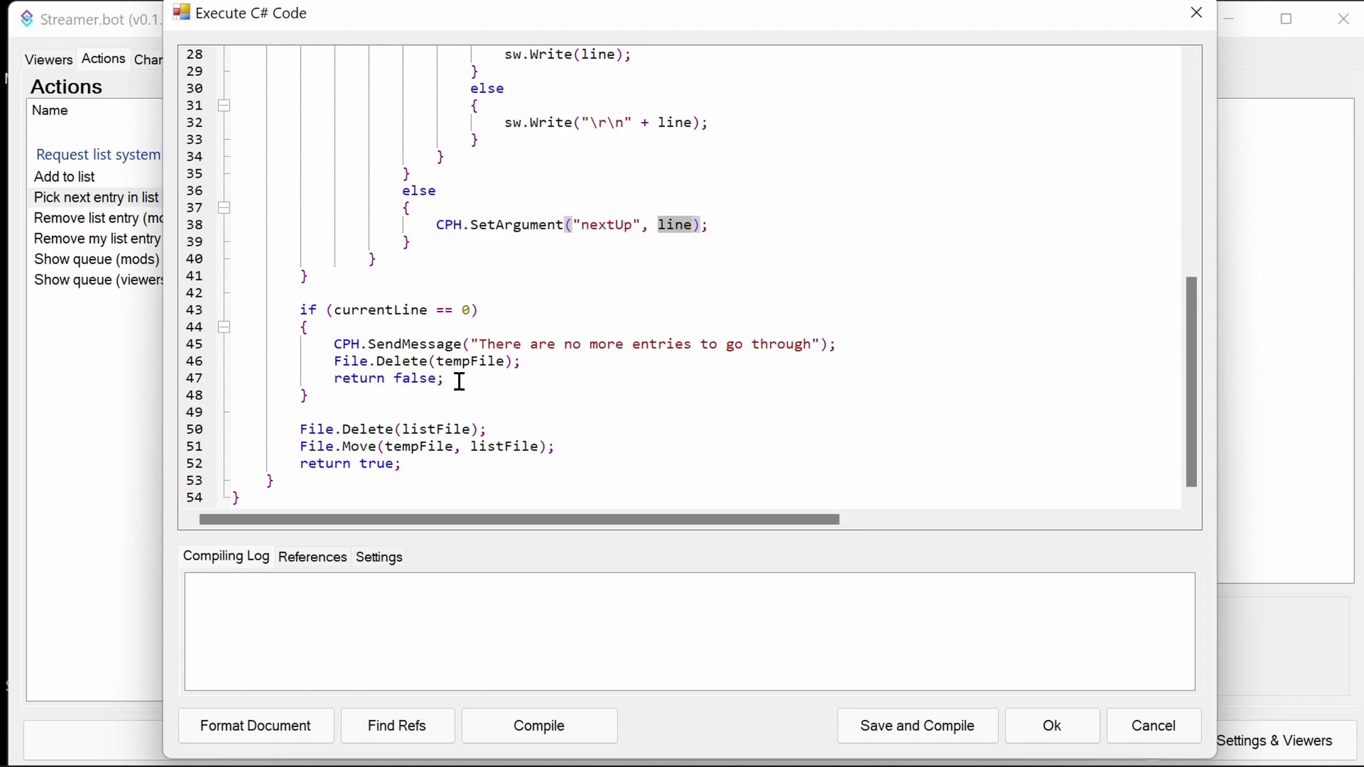
pyautogui.moveTo(461, 382); pyautogui.dragTo(336, 378)
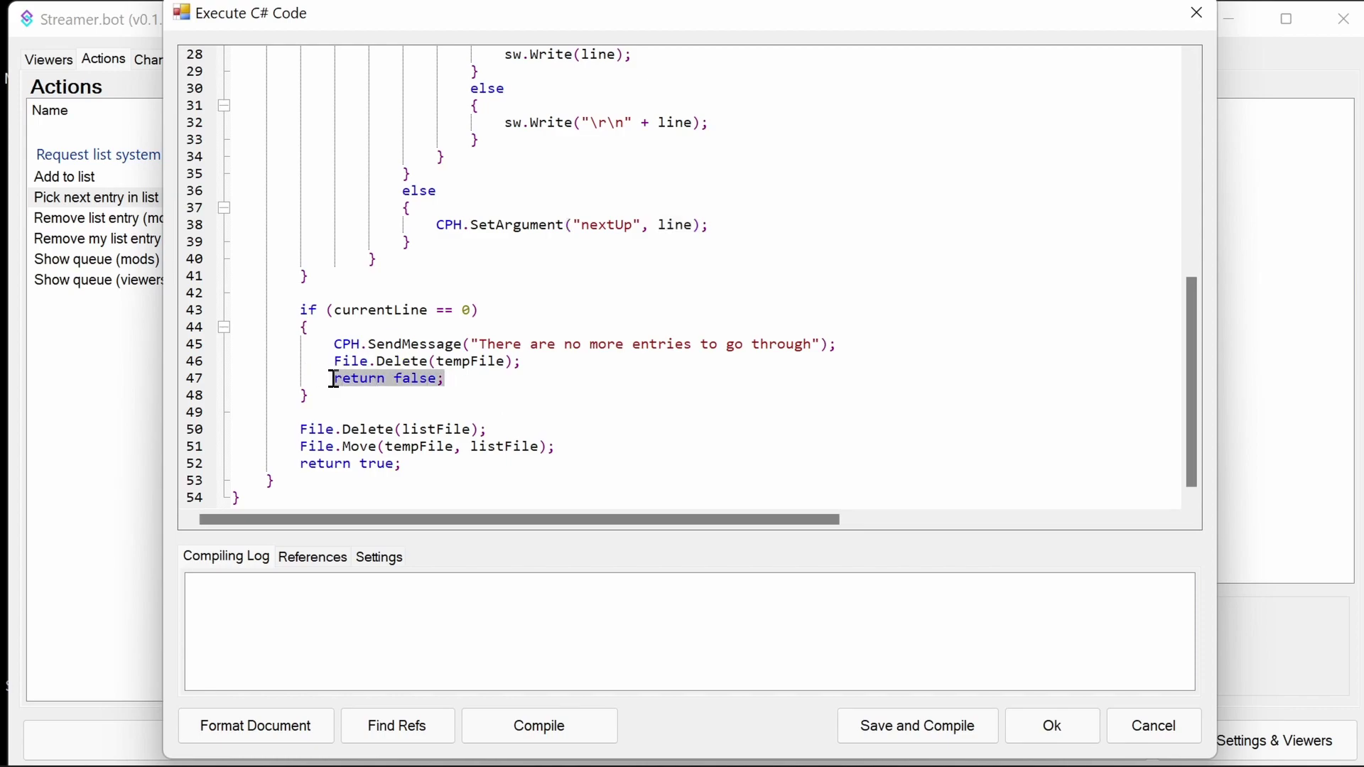